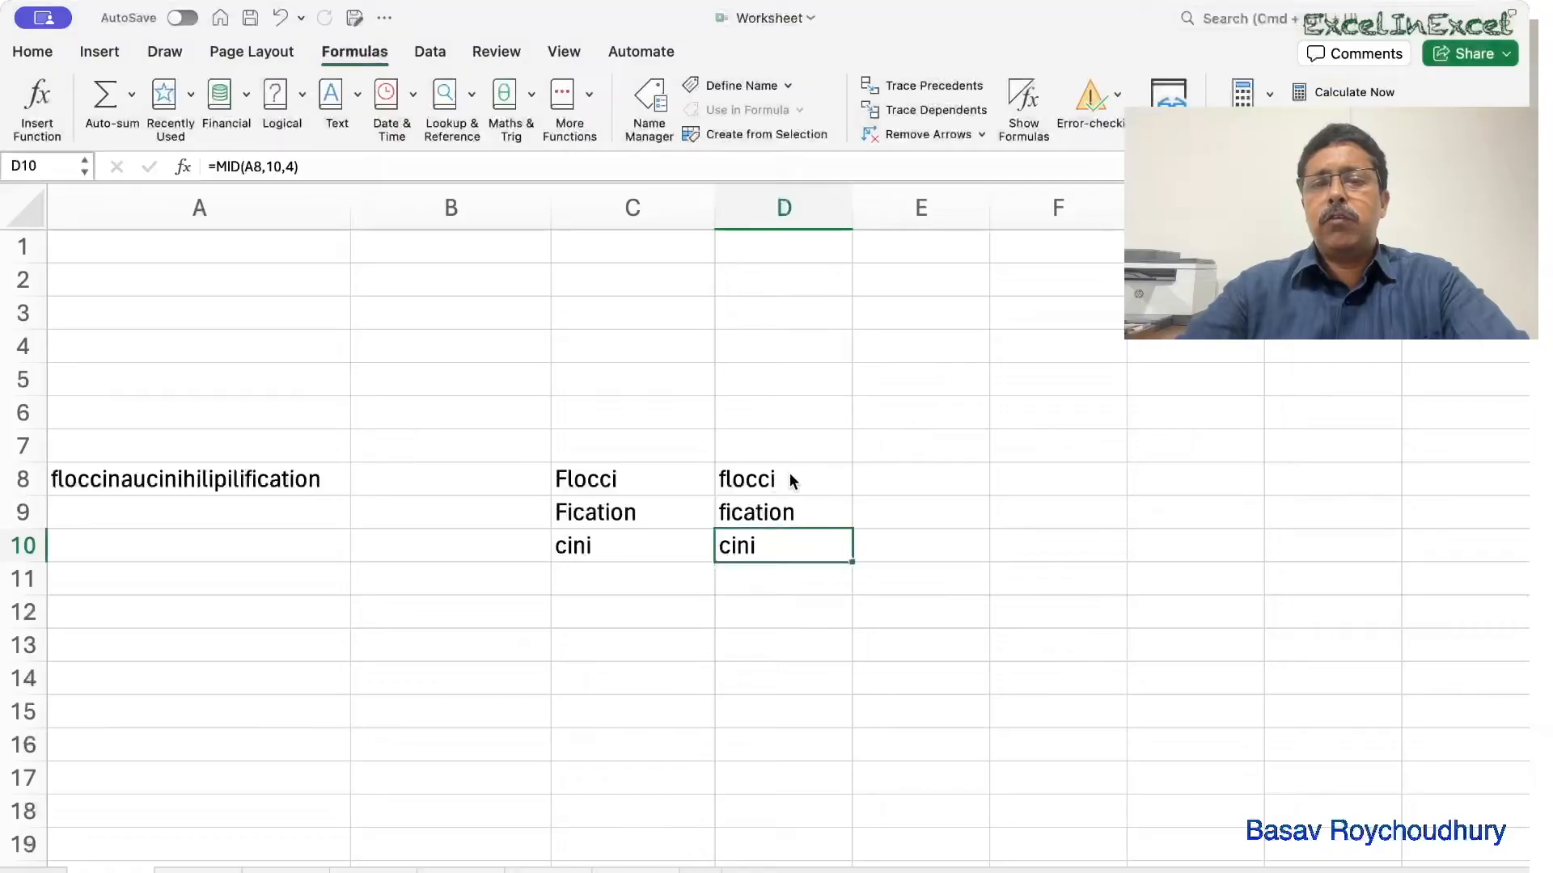
Check the D8:D10 extraction formulas, including =MID(A8,10,4) returning cini.
{"action": "left_click", "coordinate": [790, 507]}
{"action": "left_click", "coordinate": [771, 557]}
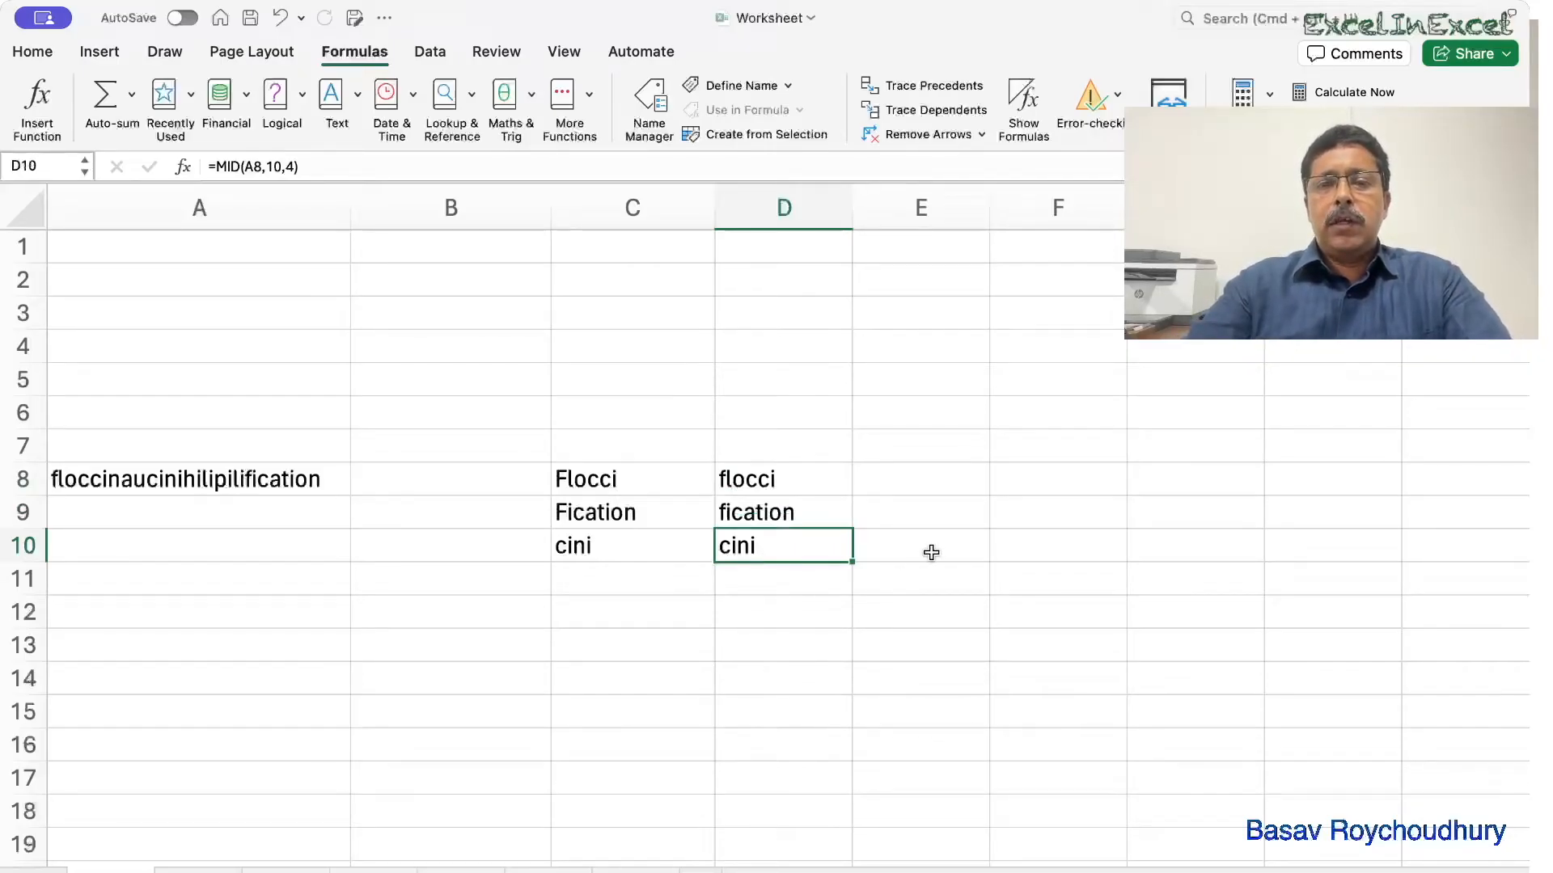
{"action": "left_click", "coordinate": [893, 584]}
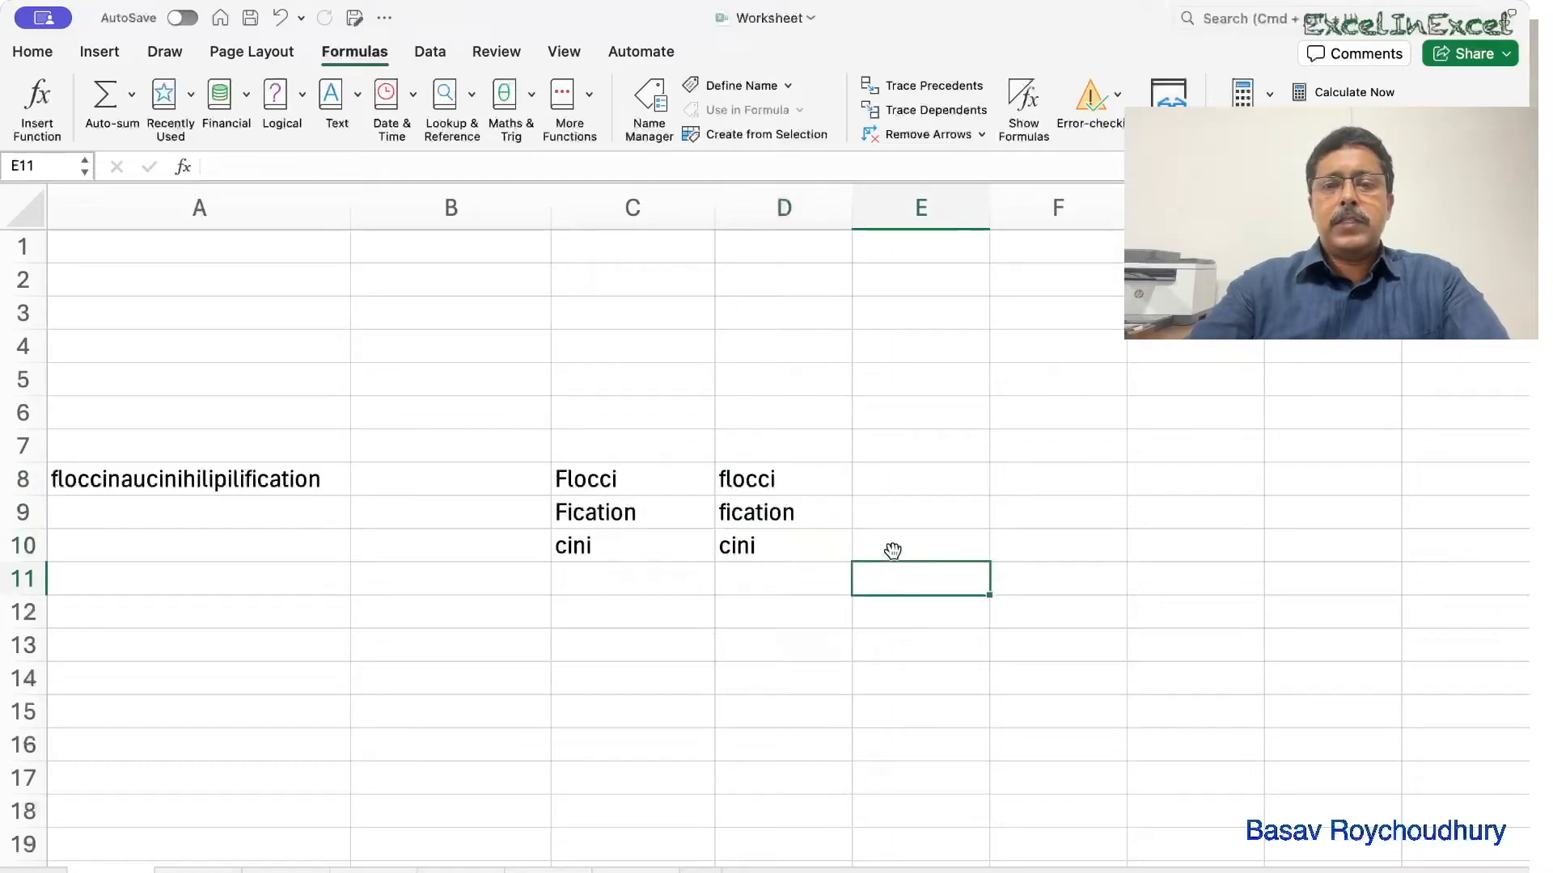
Enter =CONCAT(D8,D10,D9) in E11 to produce floccicinification.
{"action": "type", "text": "=conca"}
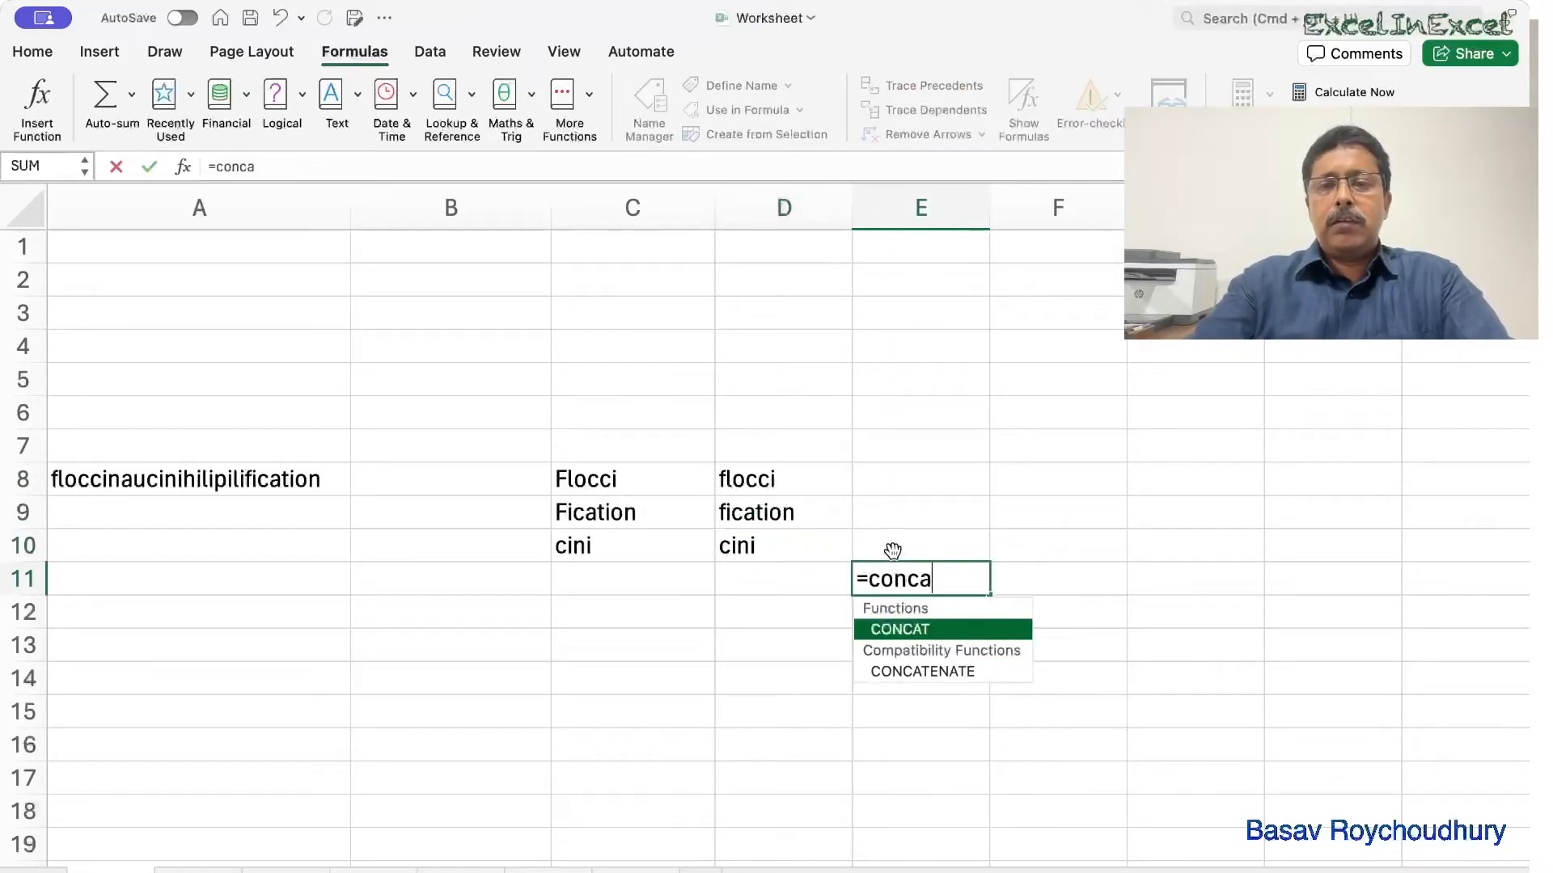
{"action": "key", "text": "Tab"}
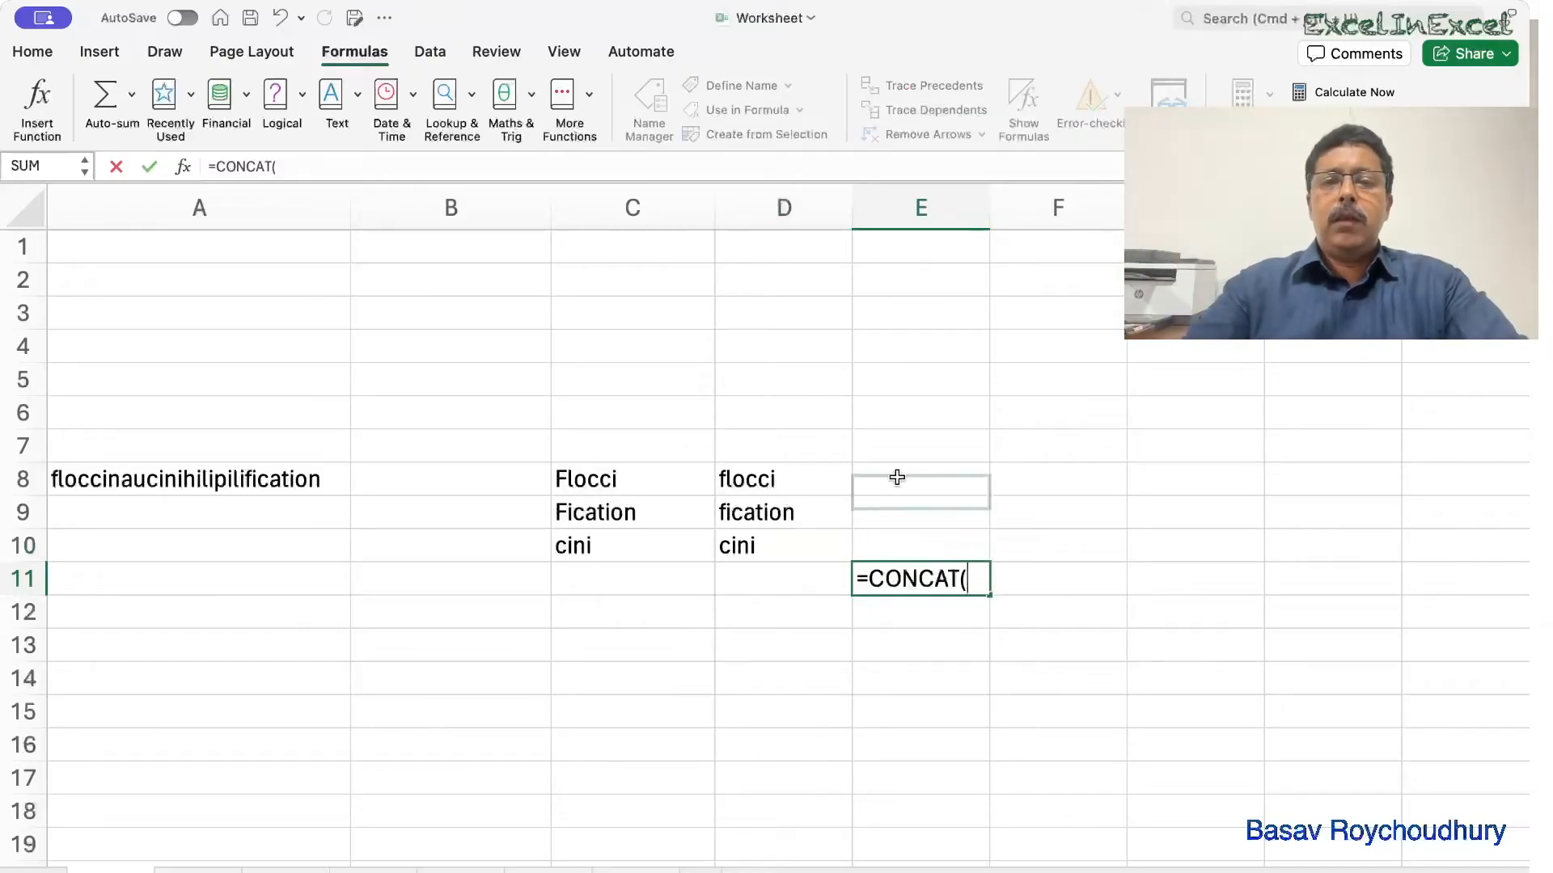
{"action": "left_click", "coordinate": [744, 484]}
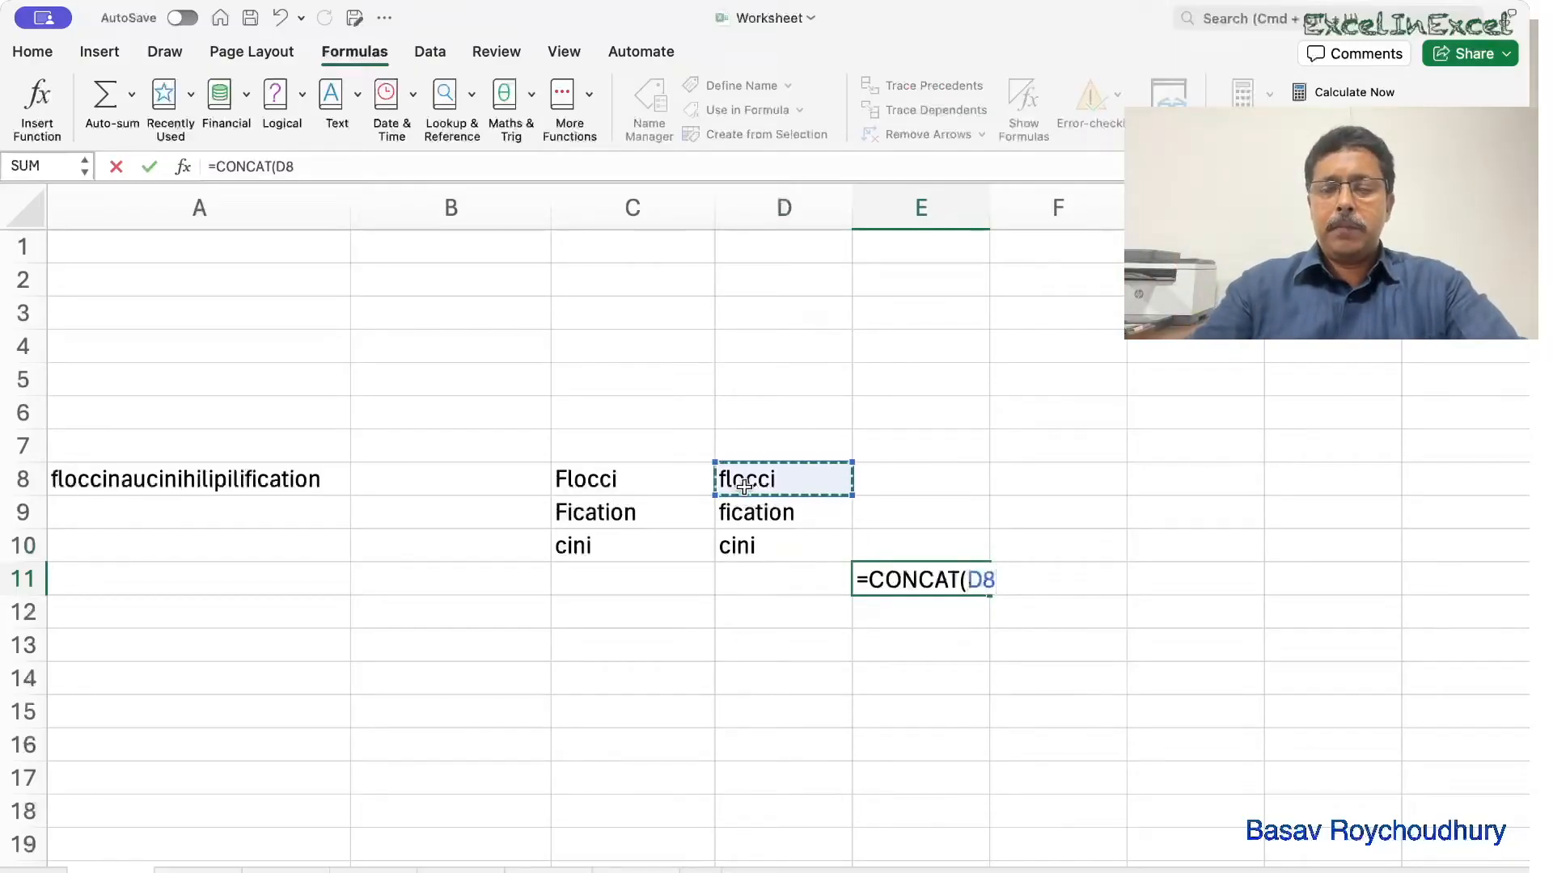
{"action": "type", "text": ","}
{"action": "left_click", "coordinate": [729, 549]}
{"action": "type", "text": ","}
{"action": "left_click", "coordinate": [758, 515]}
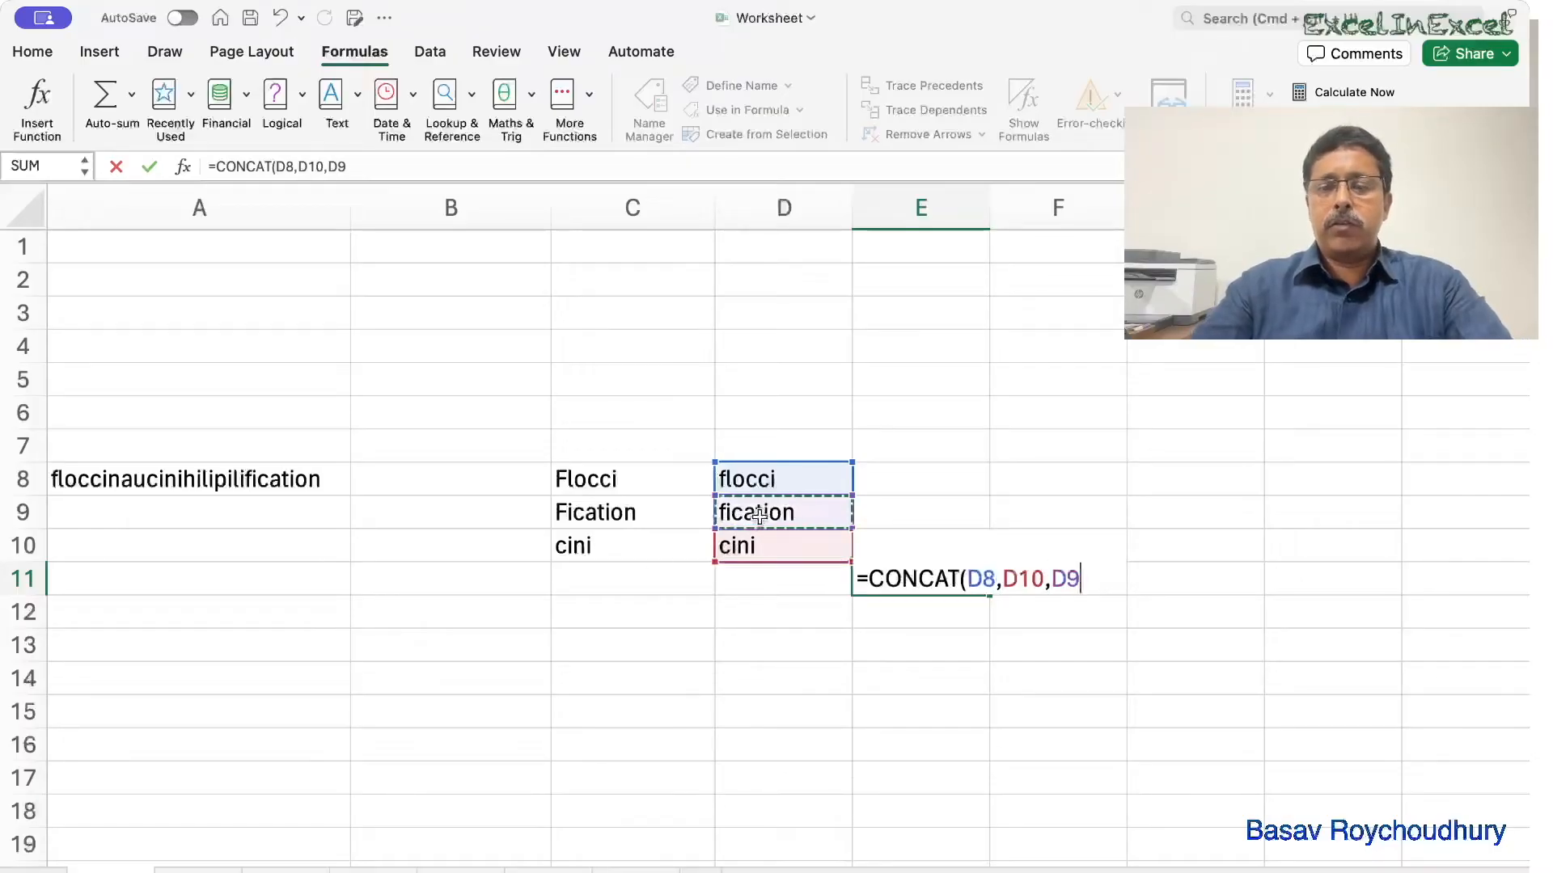
{"action": "type", "text": ")"}
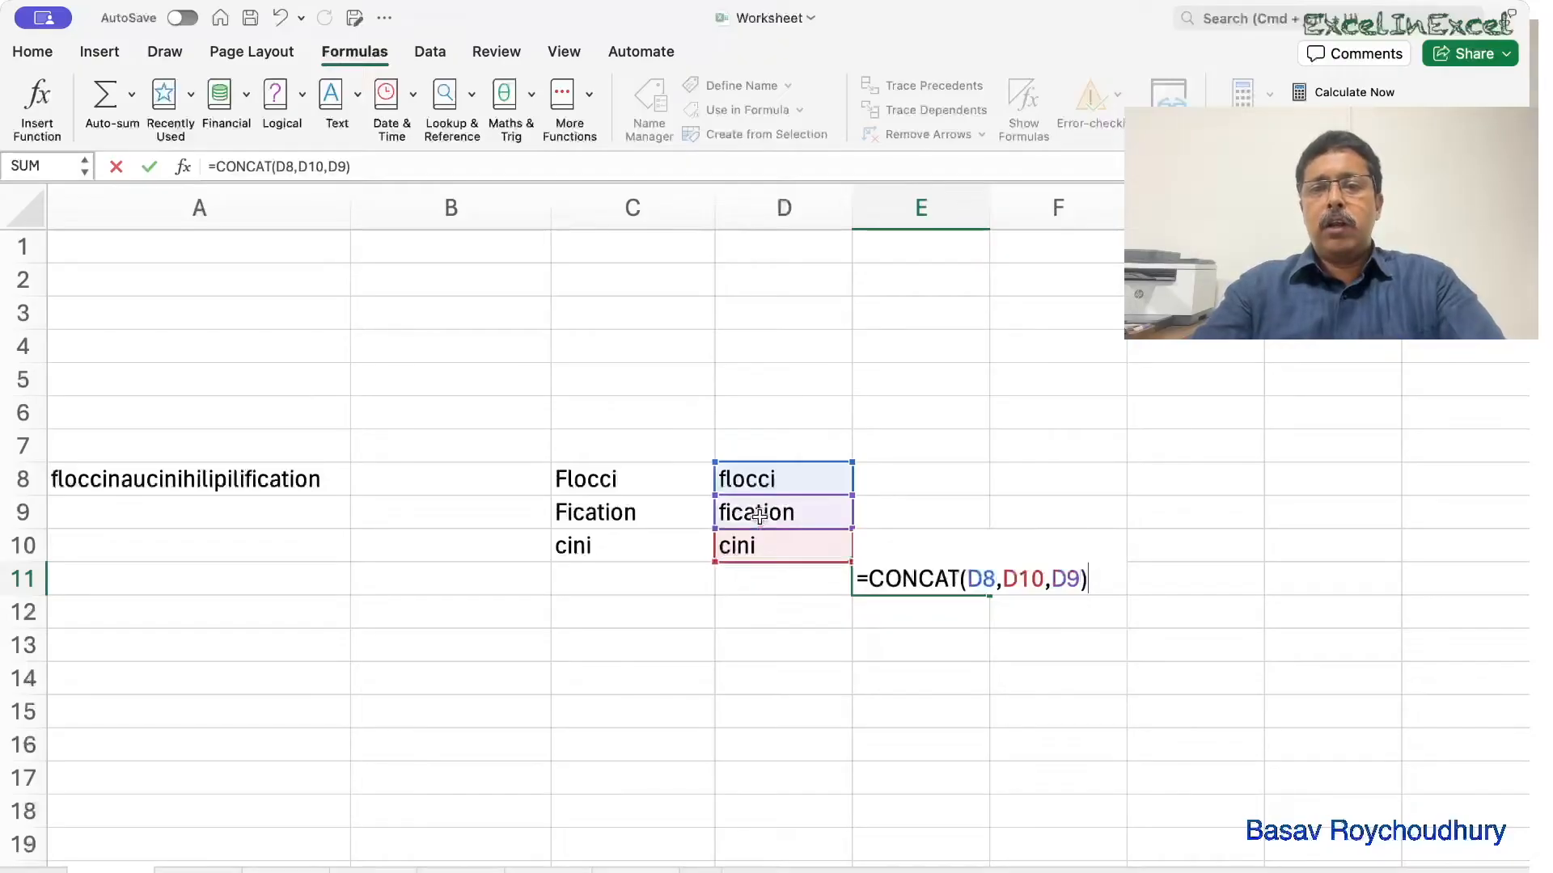
{"action": "key", "text": "Return"}
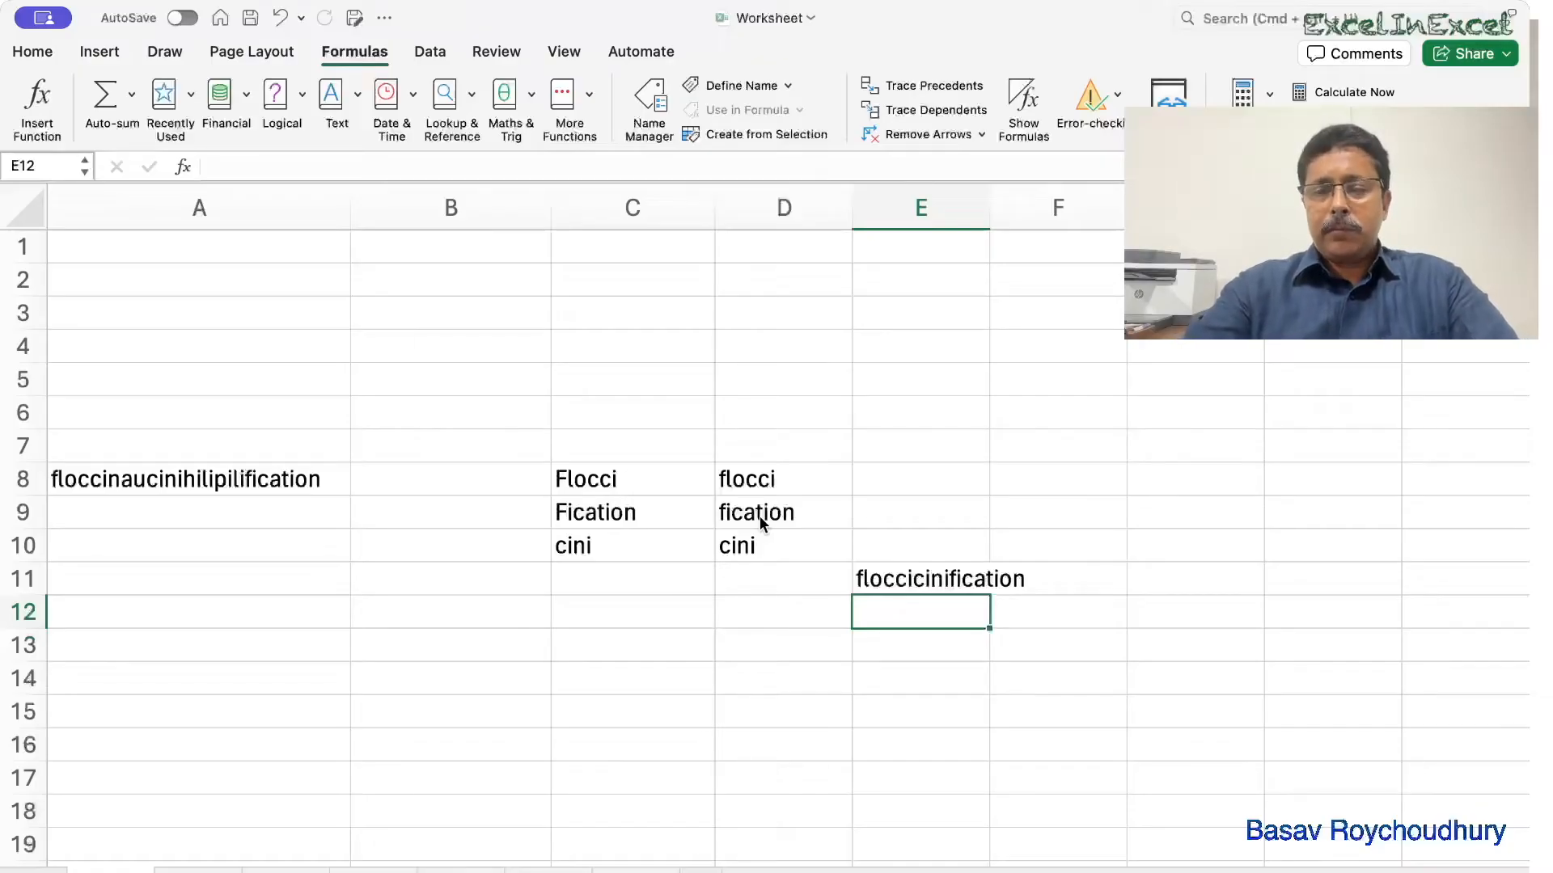
Review E11's CONCAT formula and its references, then begin a formula in E12.
{"action": "double_click", "coordinate": [912, 575]}
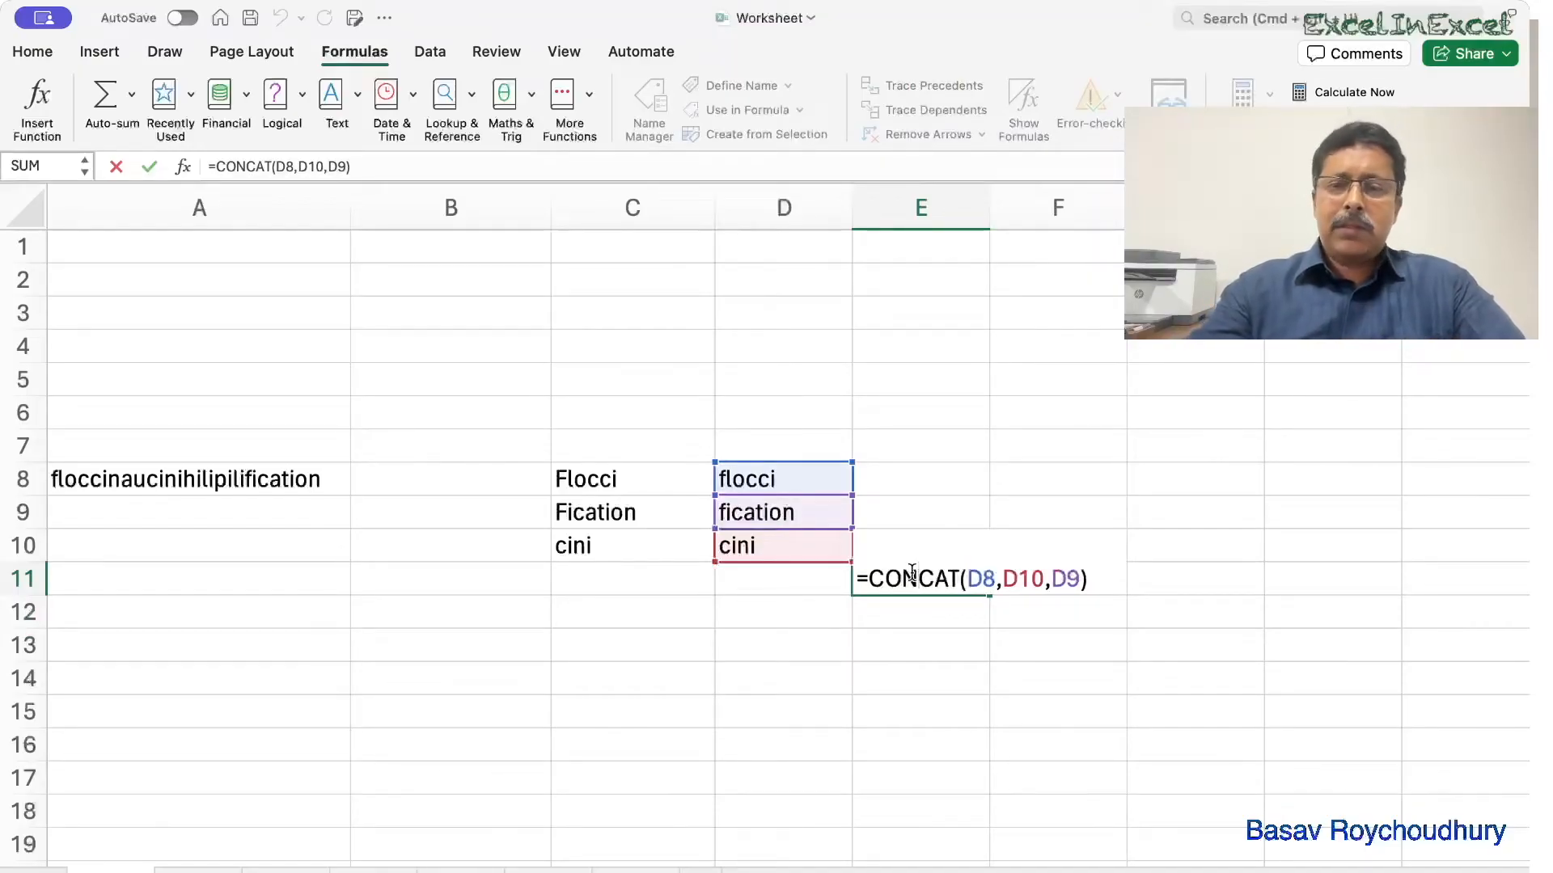
{"action": "key", "text": "Return"}
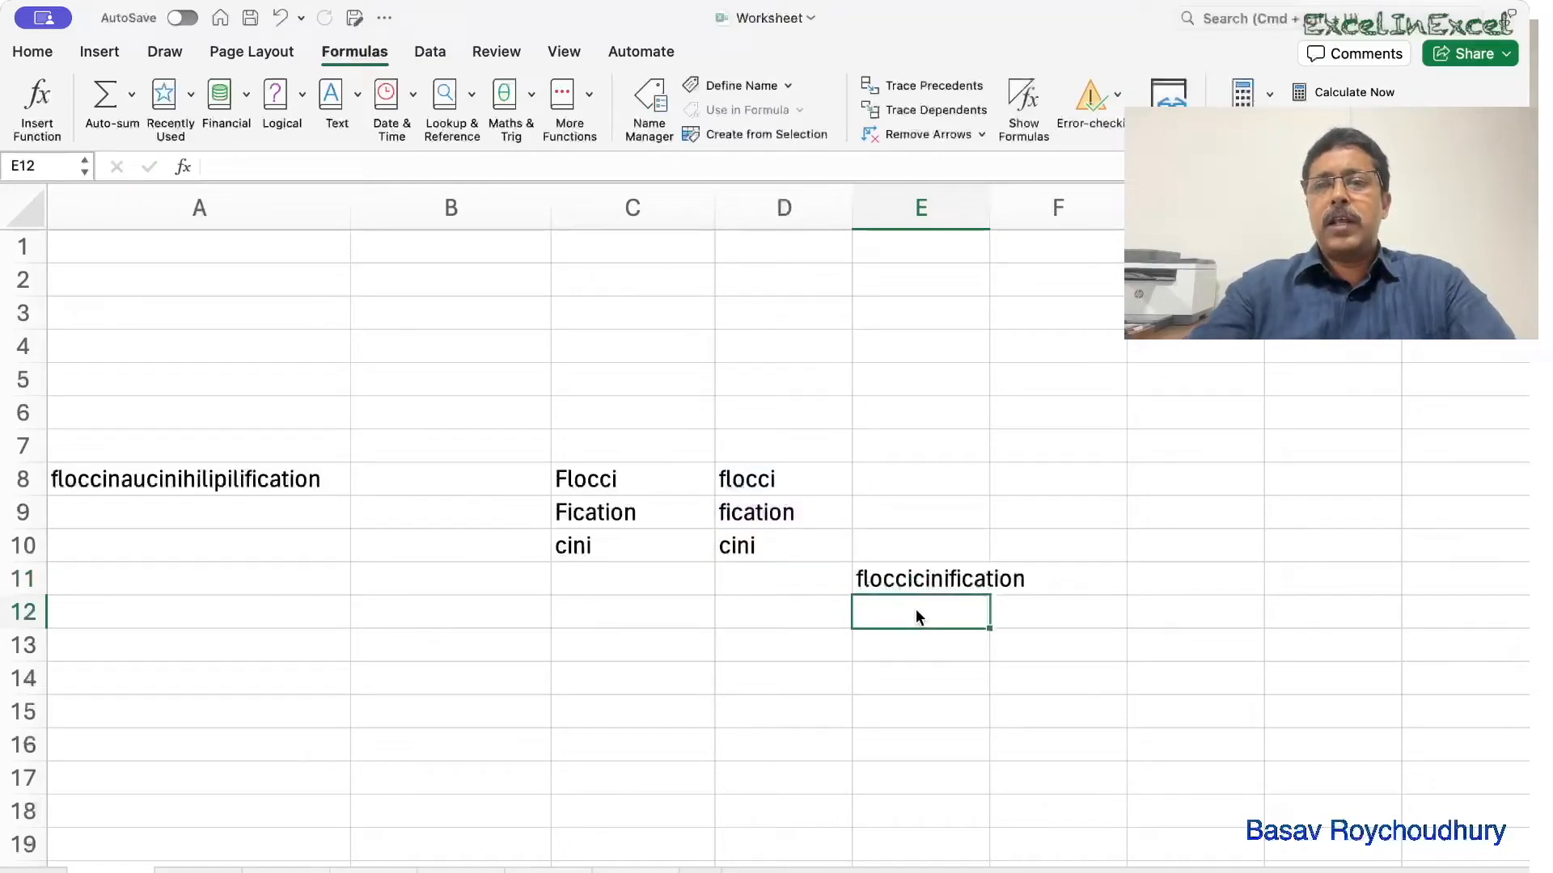
{"action": "type", "text": "="}
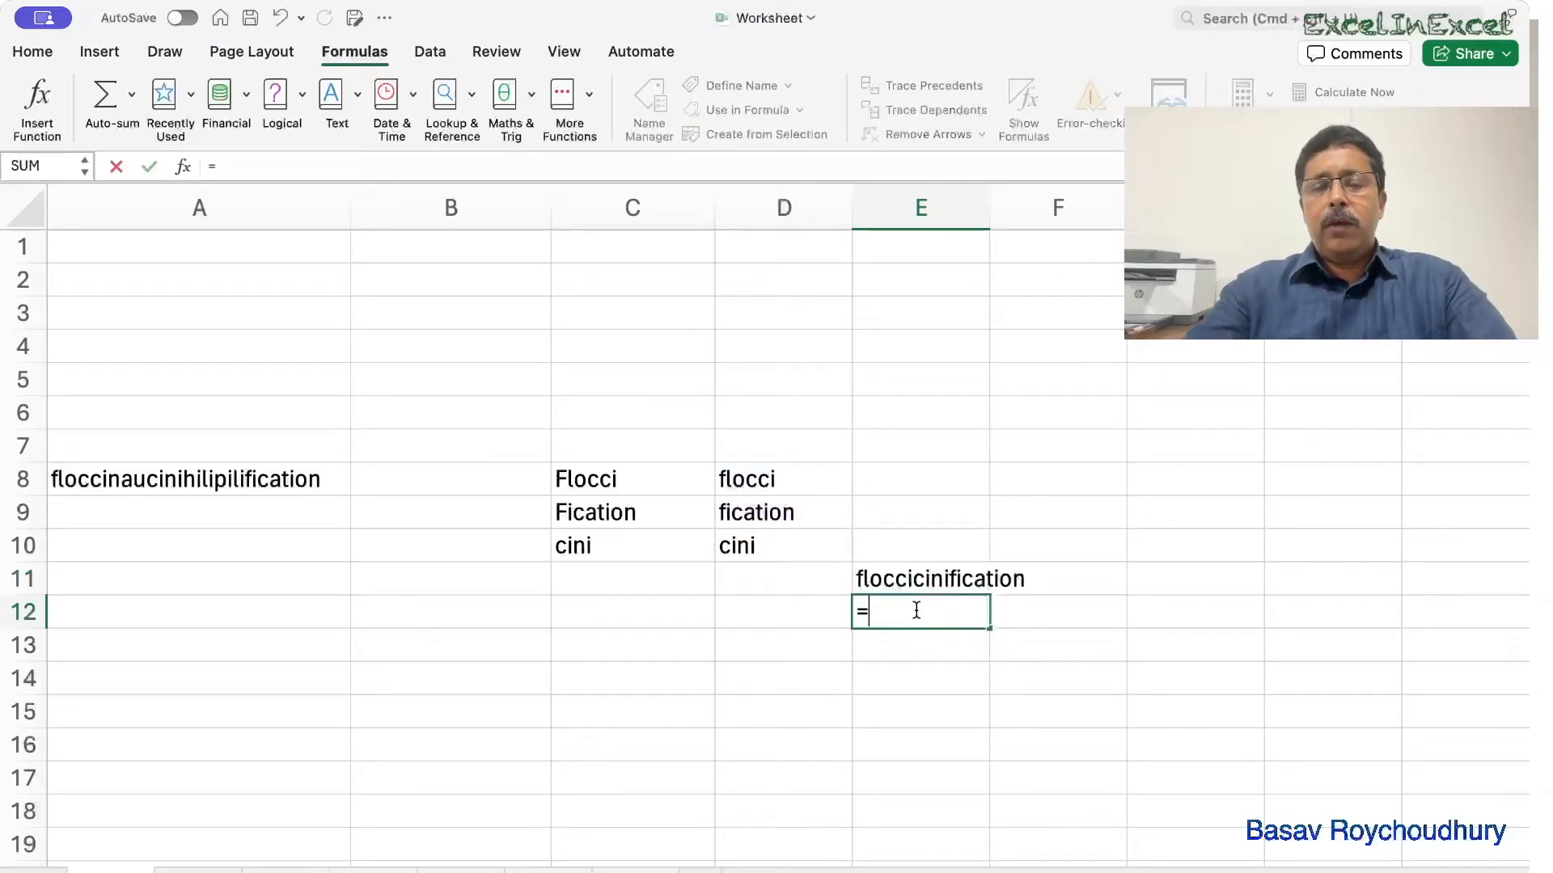
Enter =D8&D10&D9 in E12, also giving floccicinification.
{"action": "left_click", "coordinate": [772, 478]}
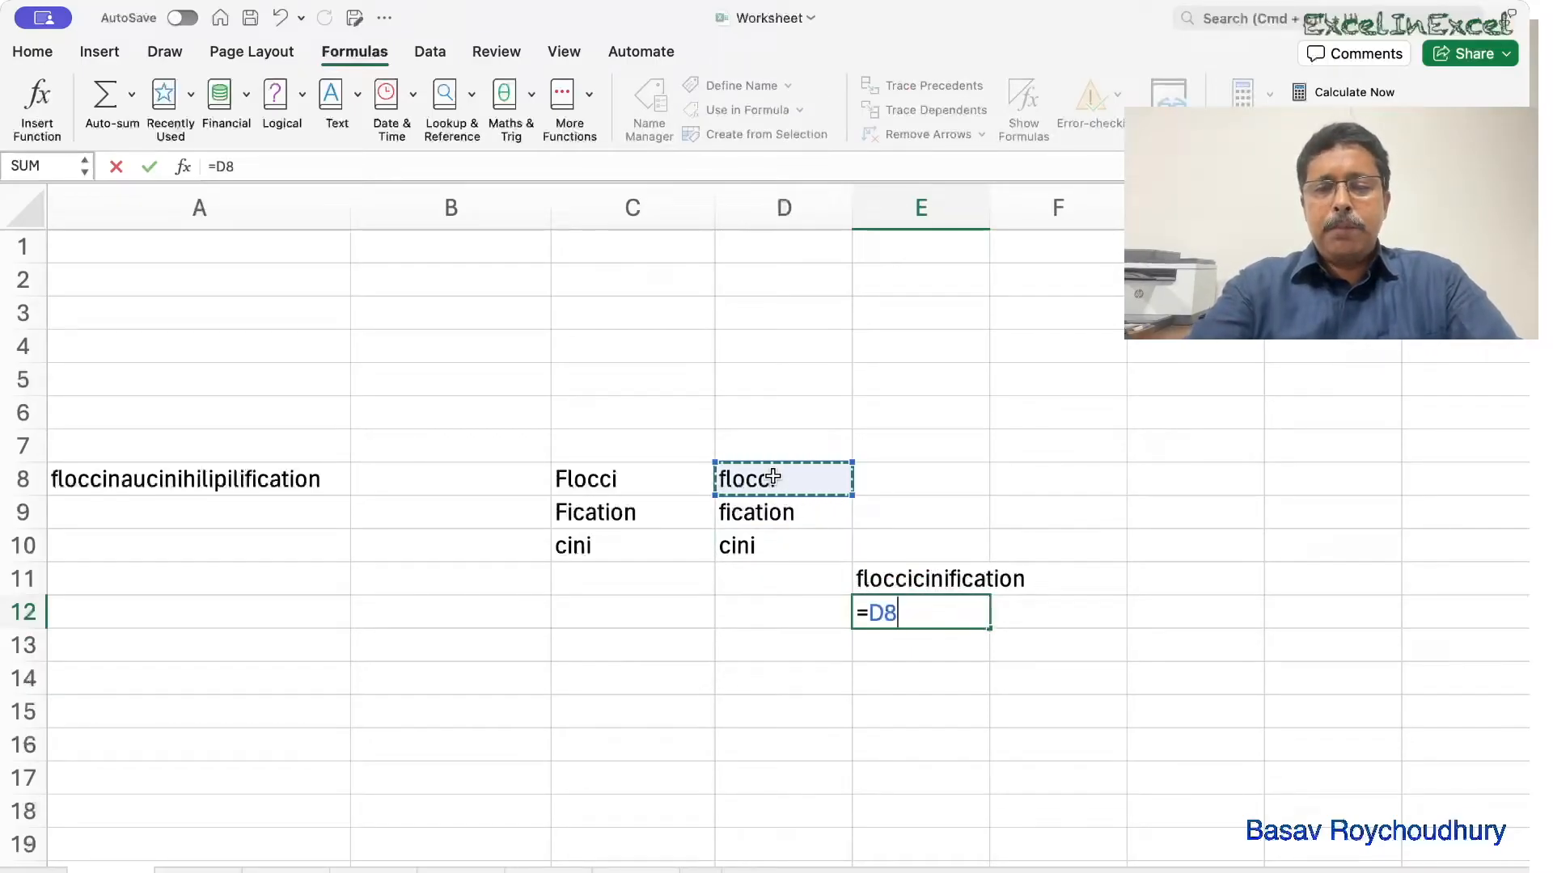
{"action": "type", "text": "&"}
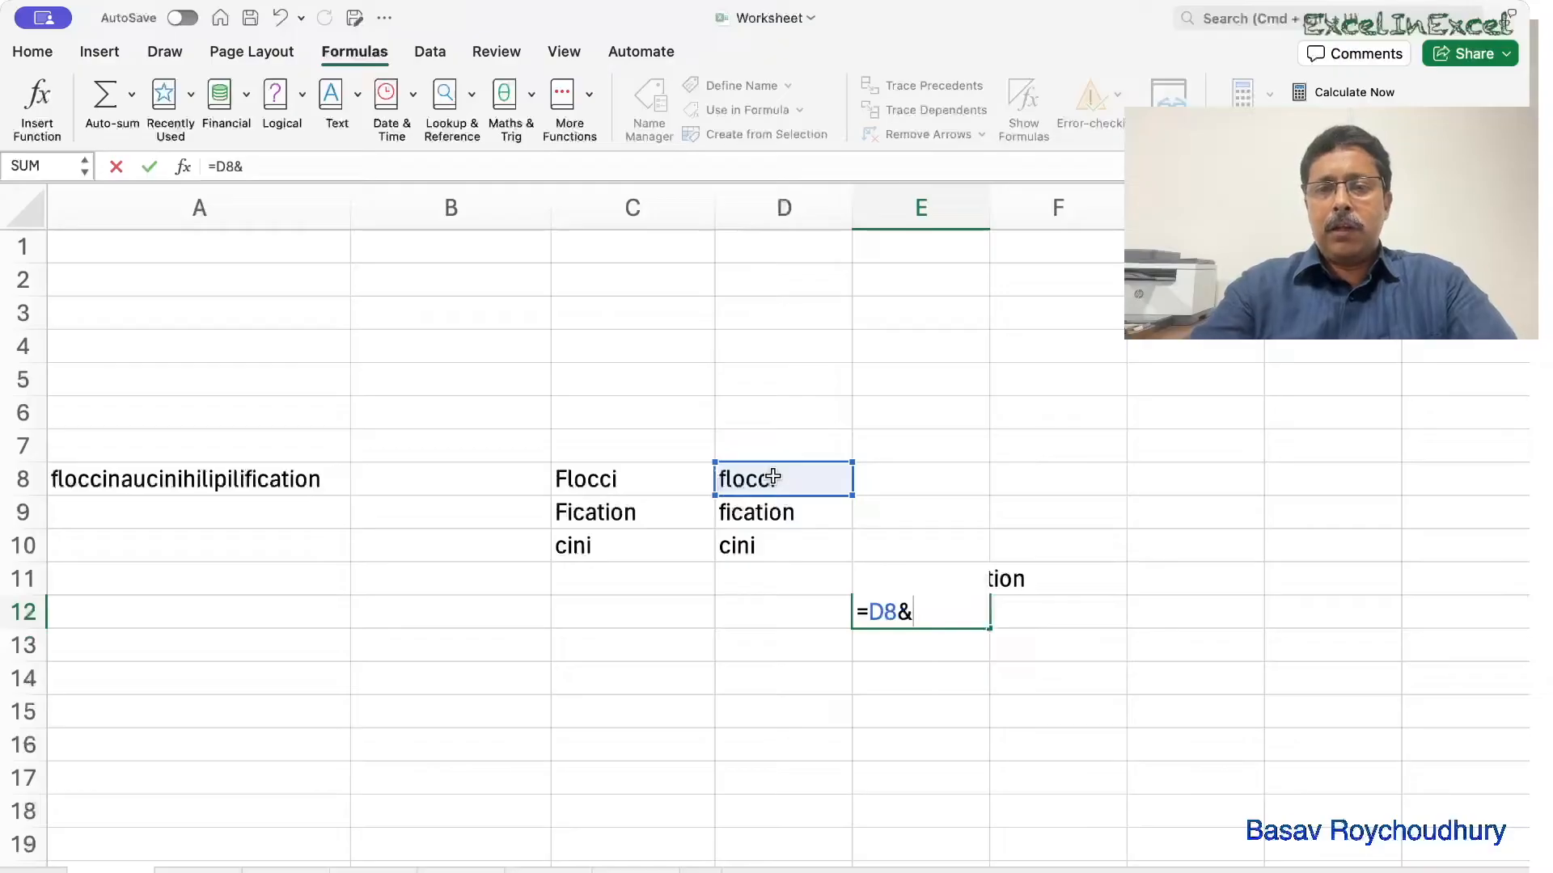
{"action": "left_click", "coordinate": [751, 544]}
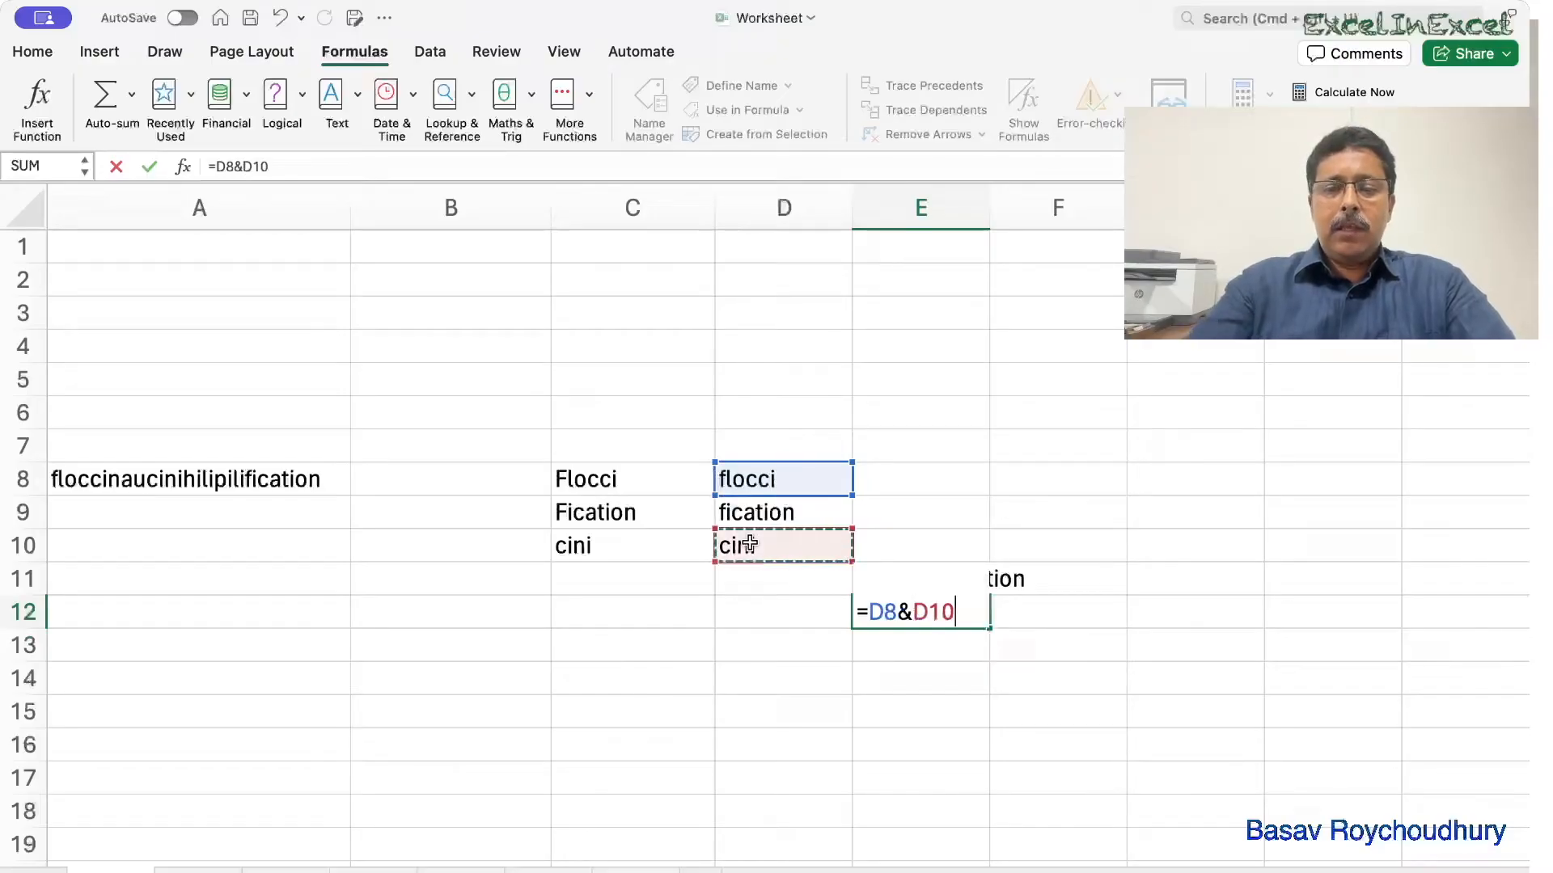
{"action": "type", "text": "&"}
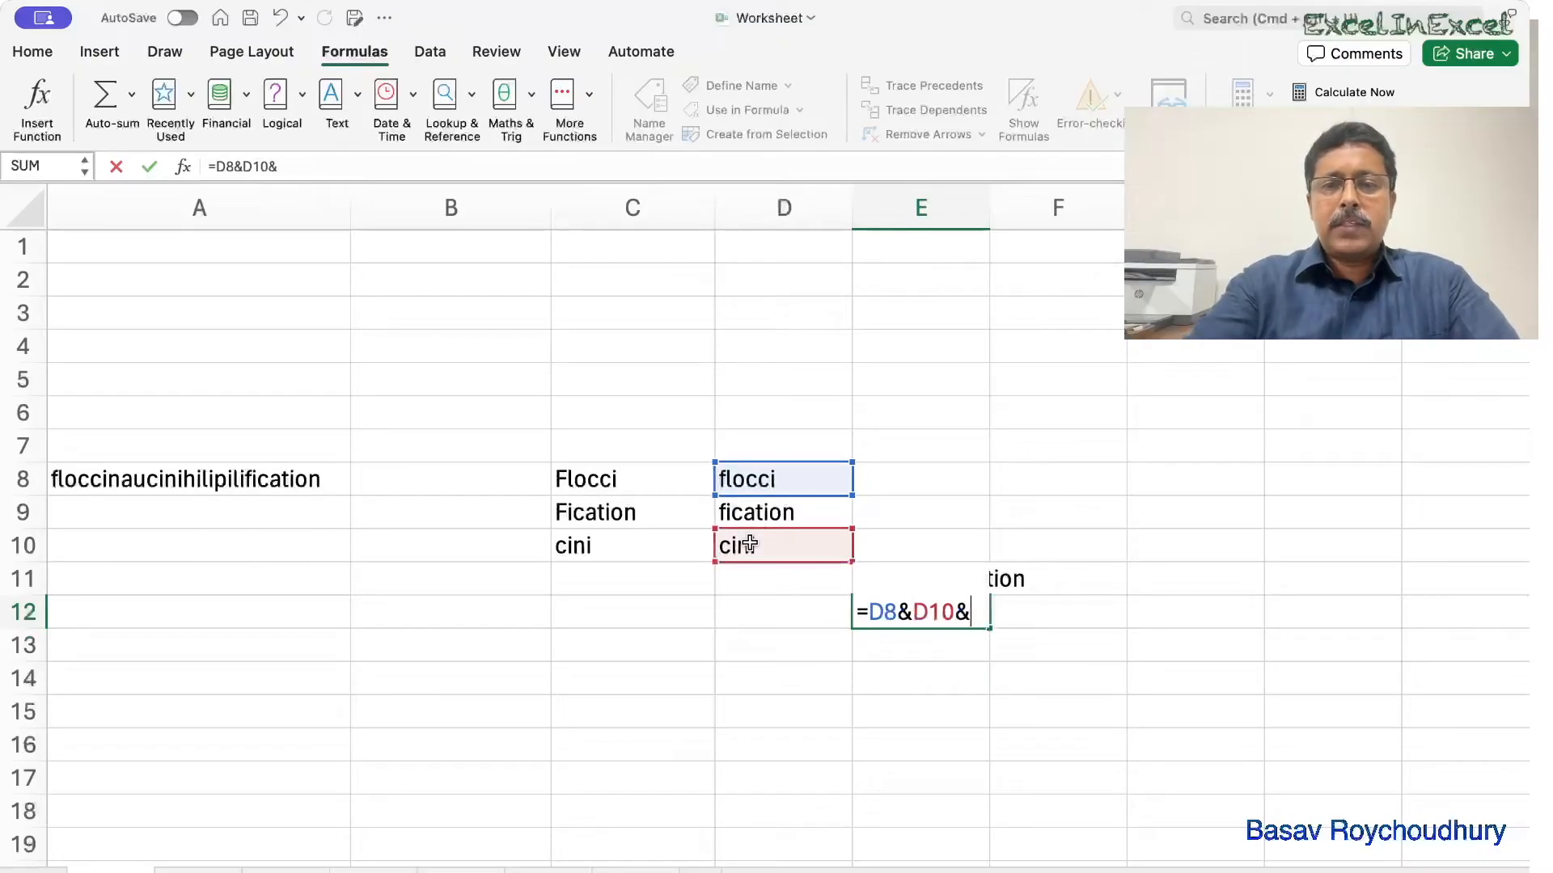
{"action": "left_click", "coordinate": [772, 515]}
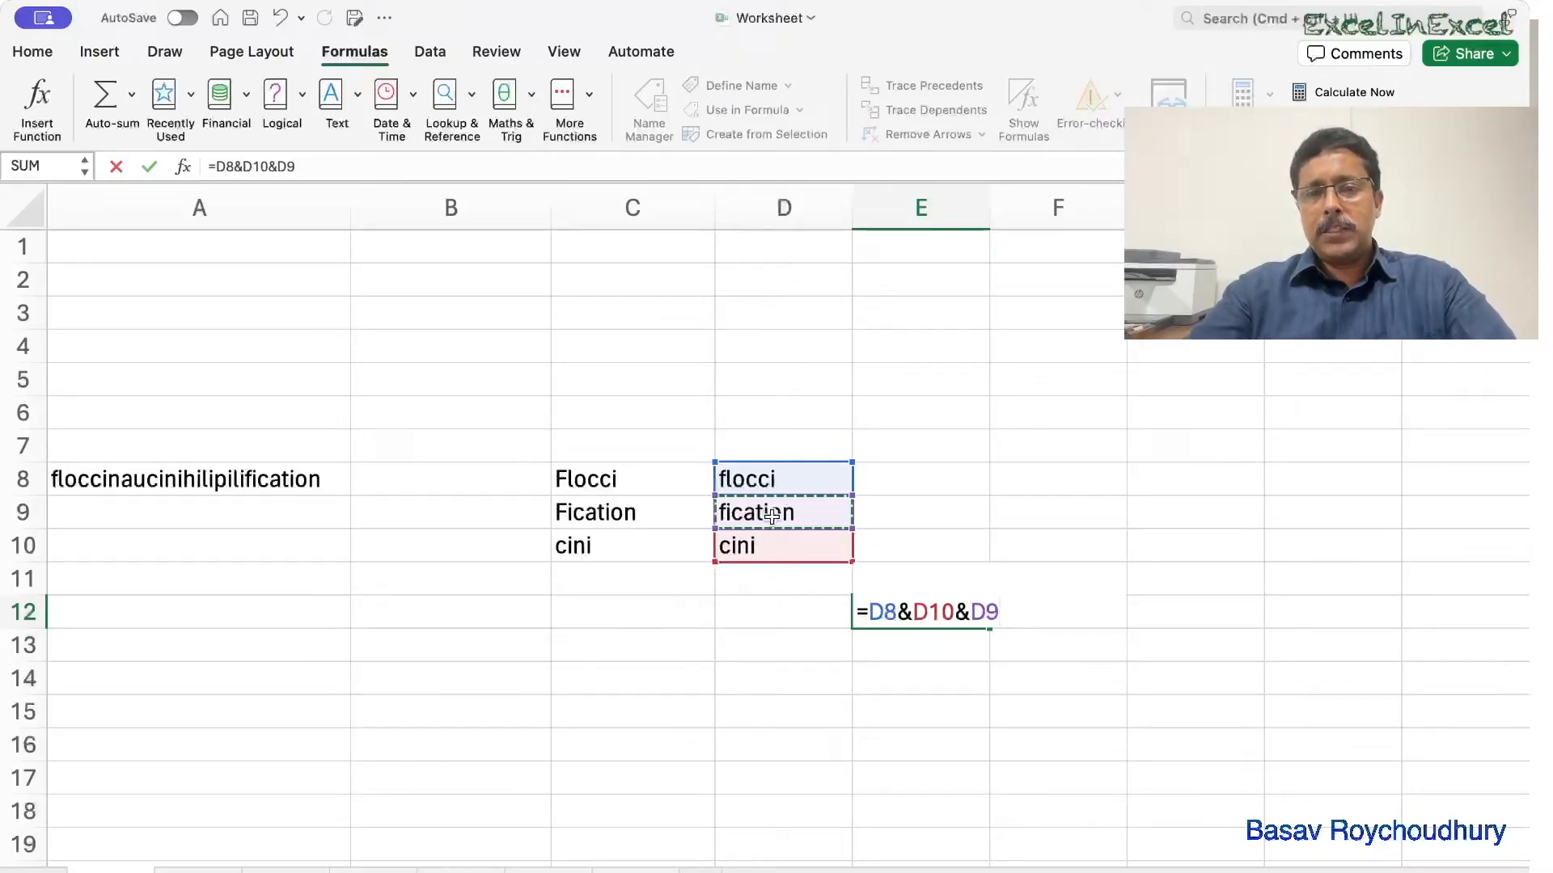
{"action": "key", "text": "Return"}
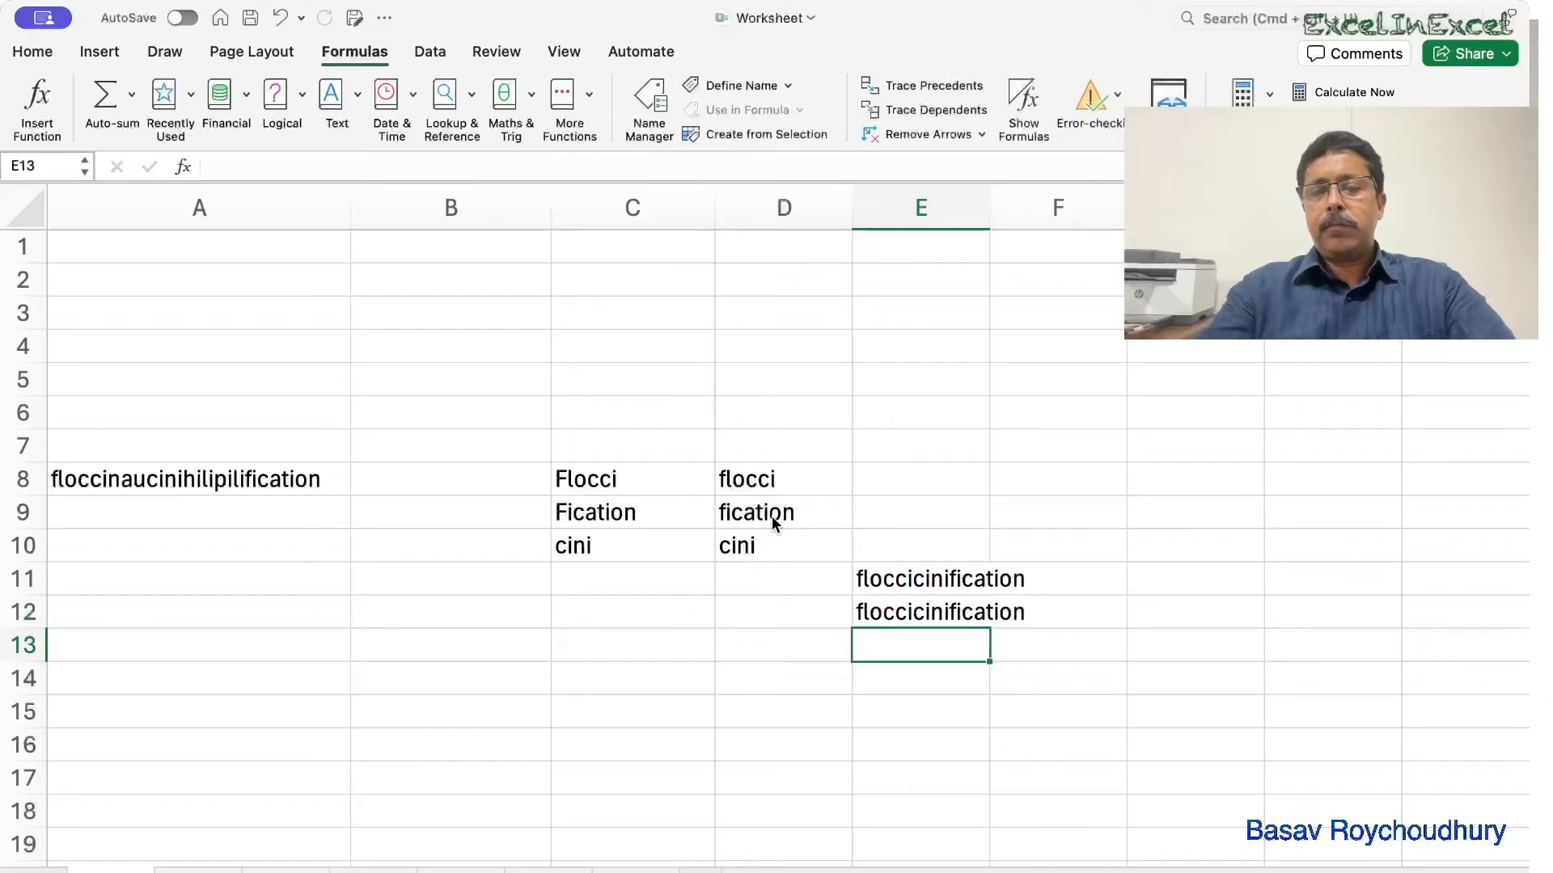
Compare E11's CONCAT formula with E12's ampersand formula.
{"action": "double_click", "coordinate": [918, 577]}
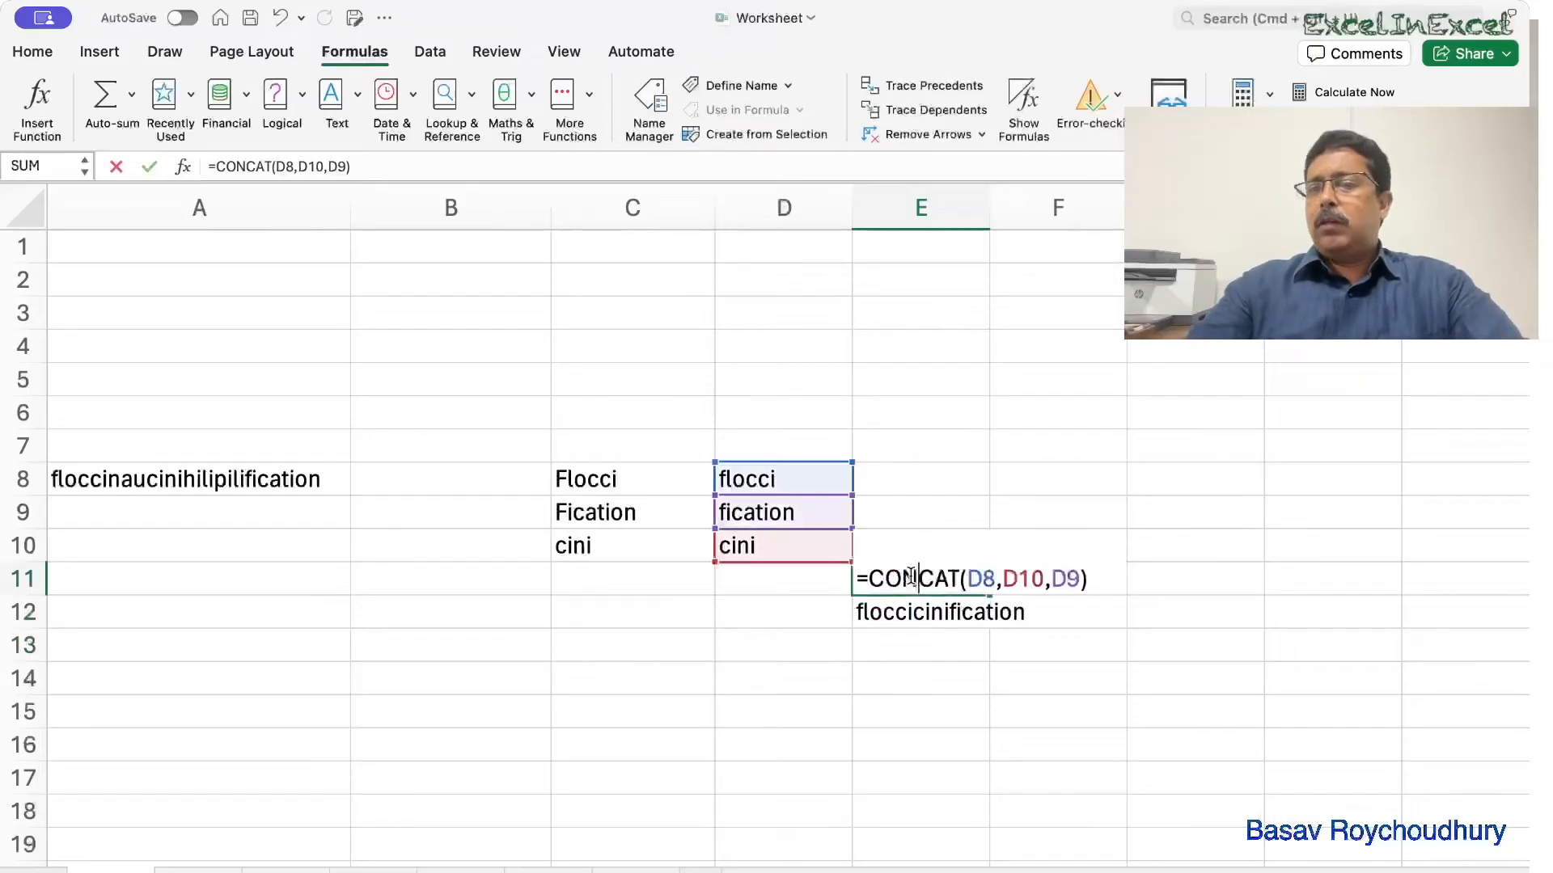
{"action": "left_click", "coordinate": [940, 614]}
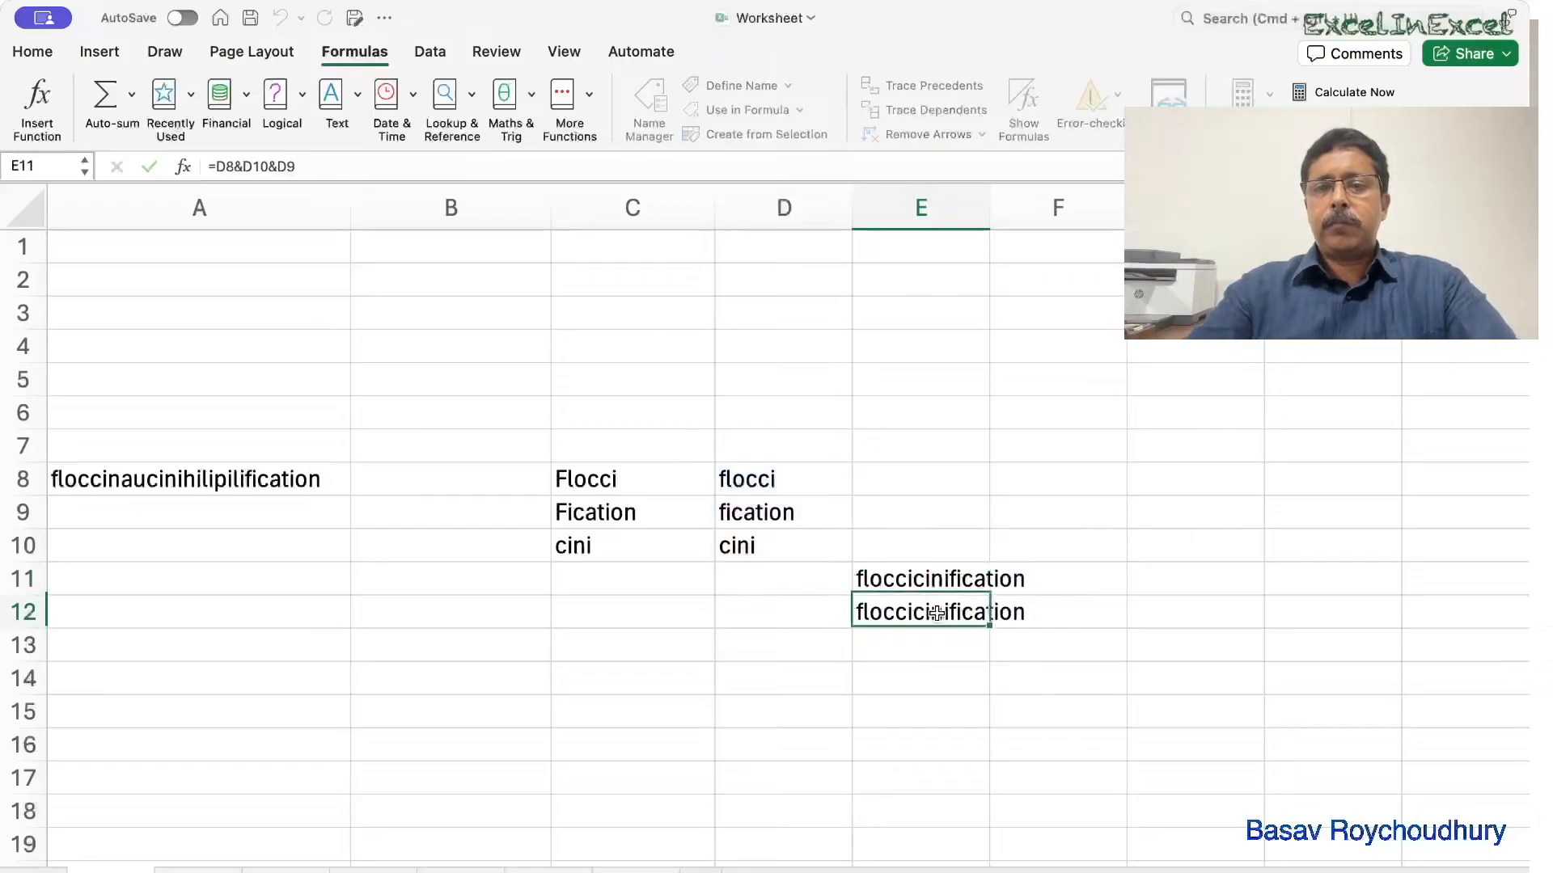
{"action": "double_click", "coordinate": [938, 615]}
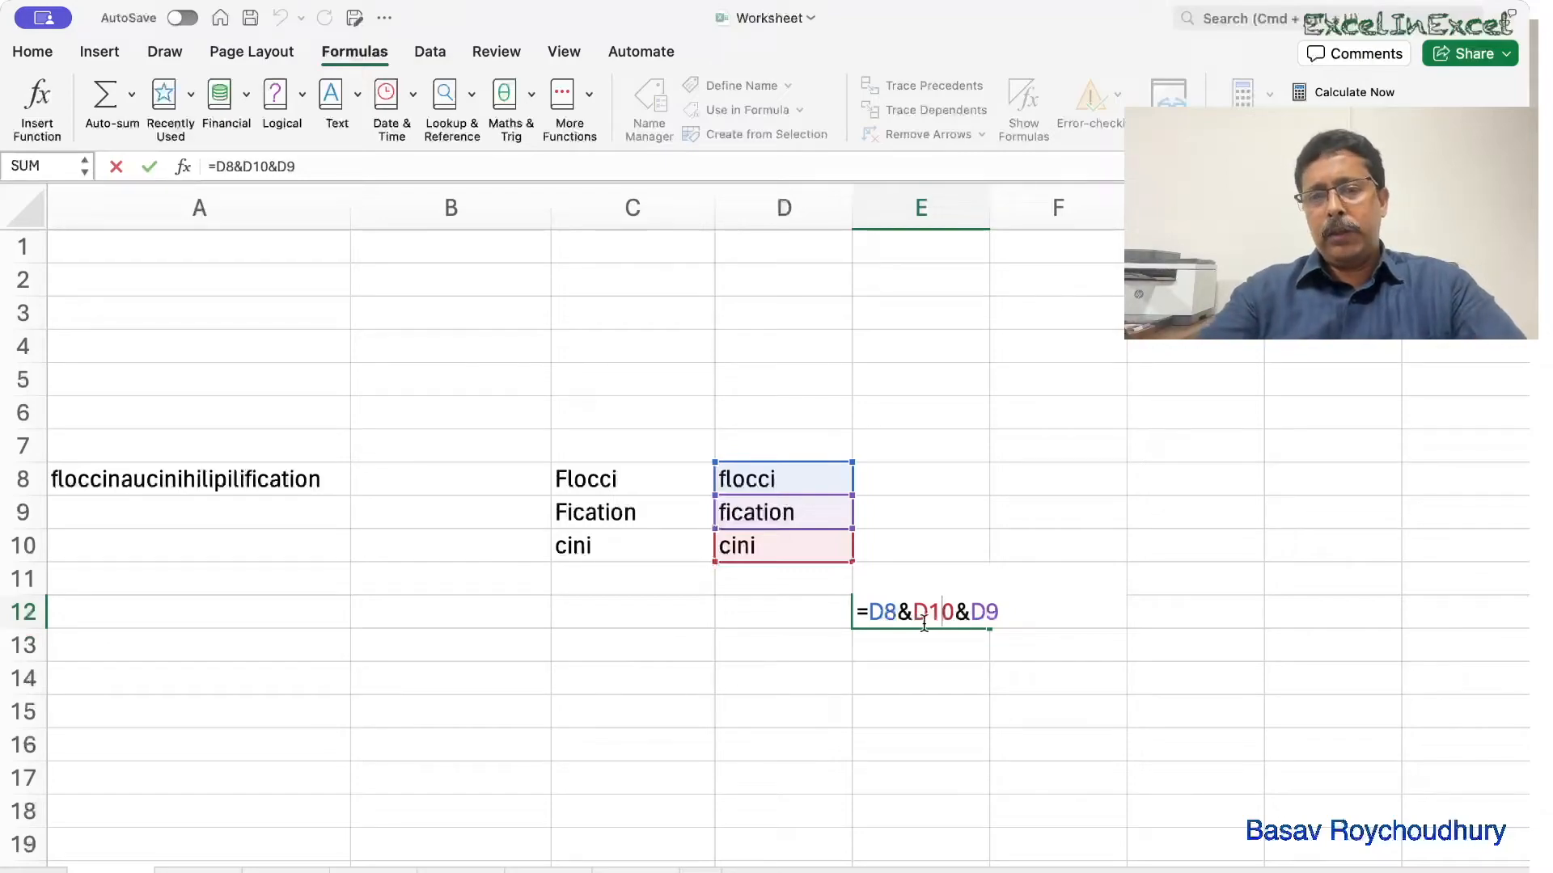
{"action": "key", "text": "Return"}
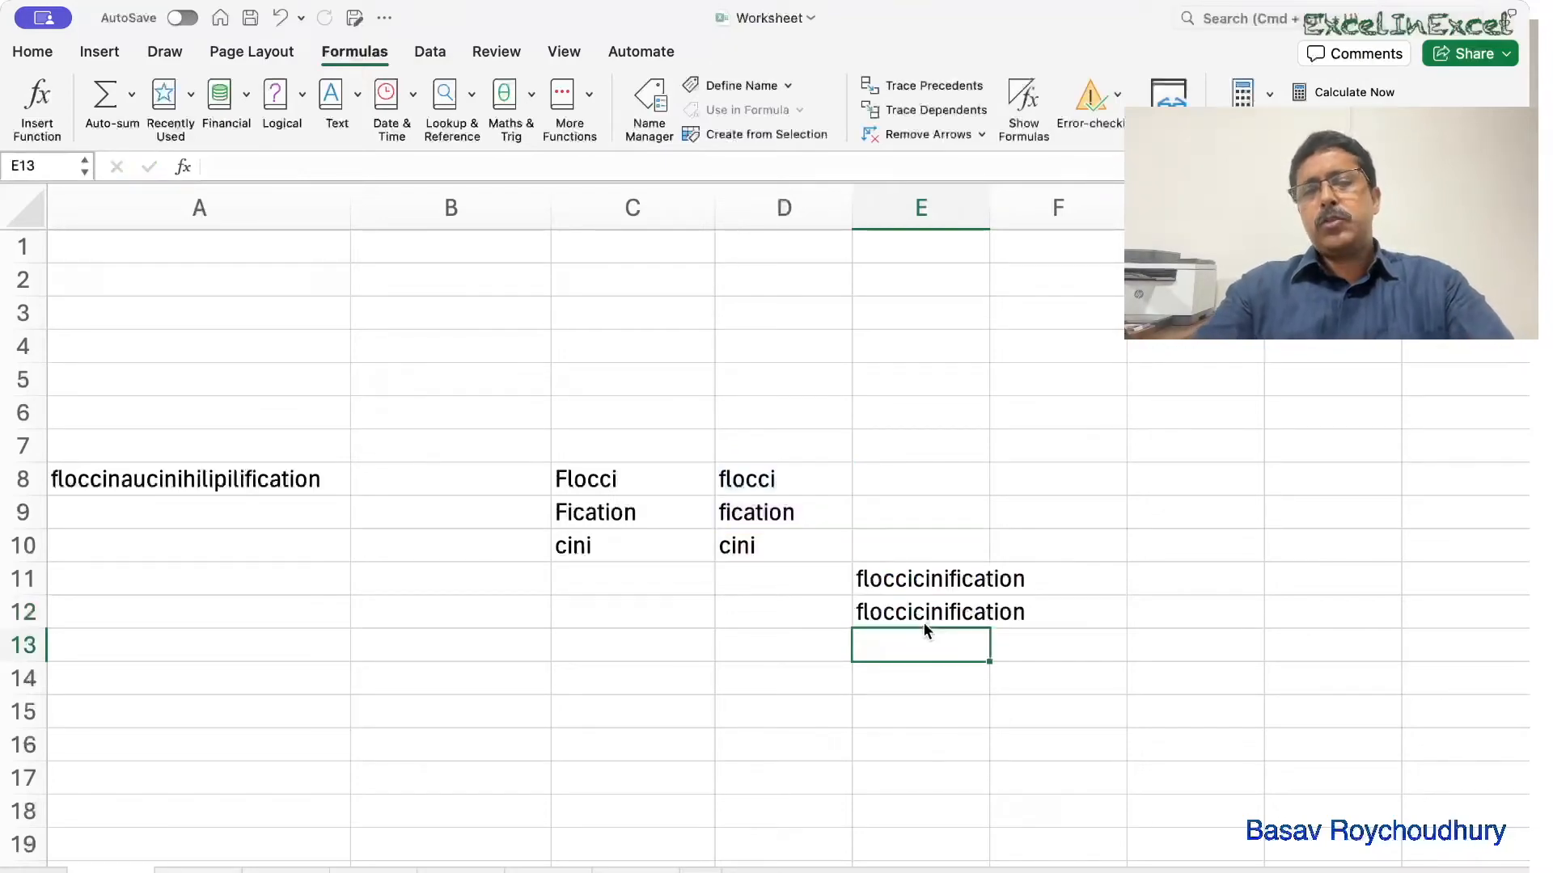
{"action": "left_click", "coordinate": [912, 674]}
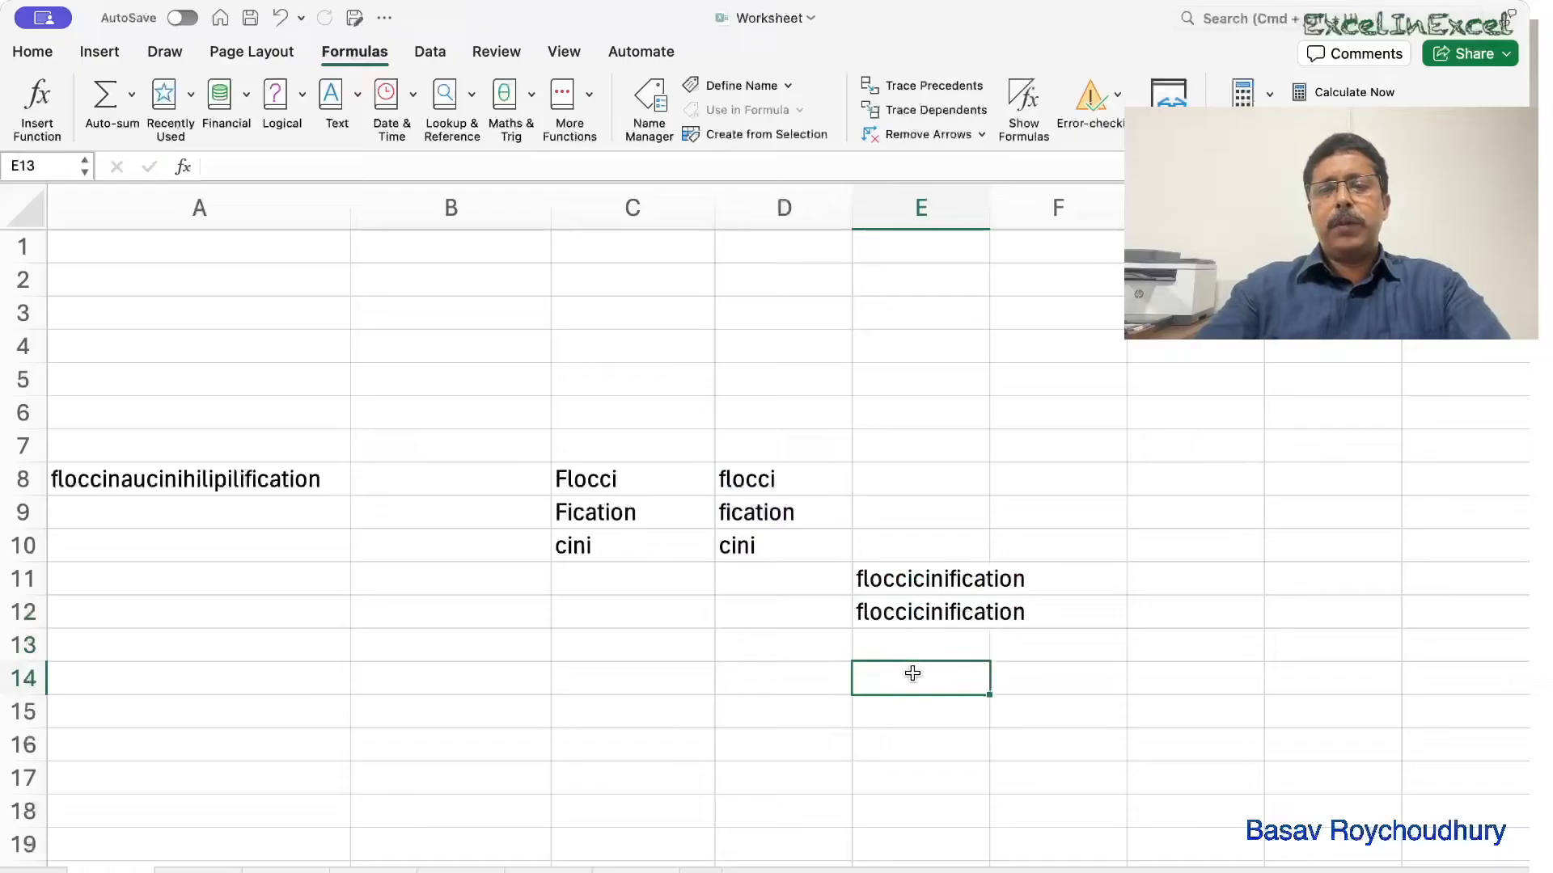
Enter =LEN(E12) in E14 to count the joined word's 18 characters.
{"action": "type", "text": "=le"}
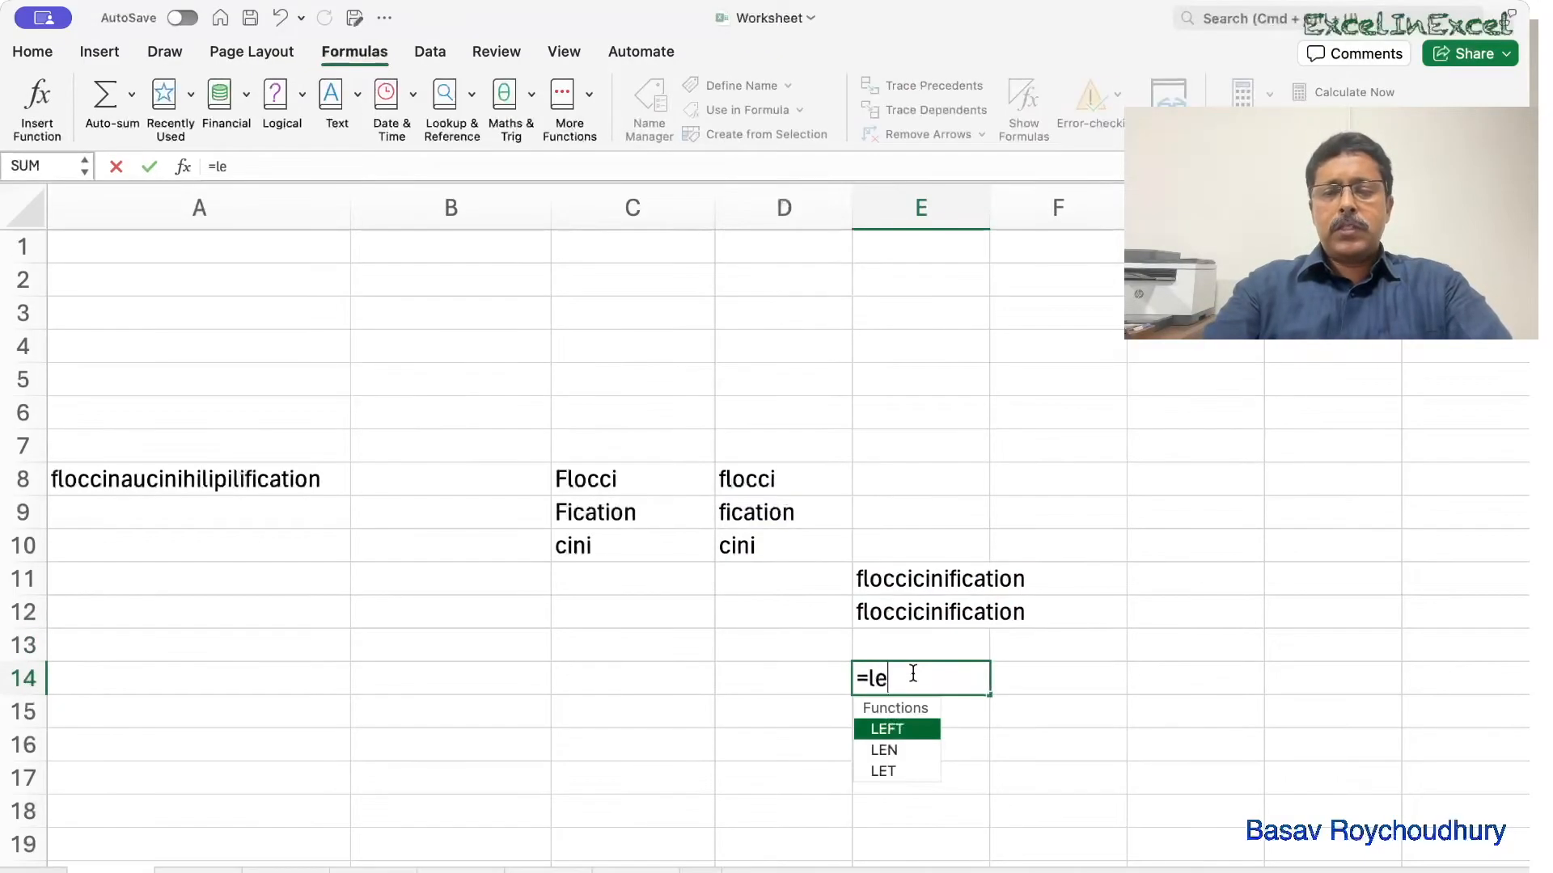
{"action": "type", "text": "n("}
{"action": "left_click", "coordinate": [932, 612]}
{"action": "type", "text": ")"}
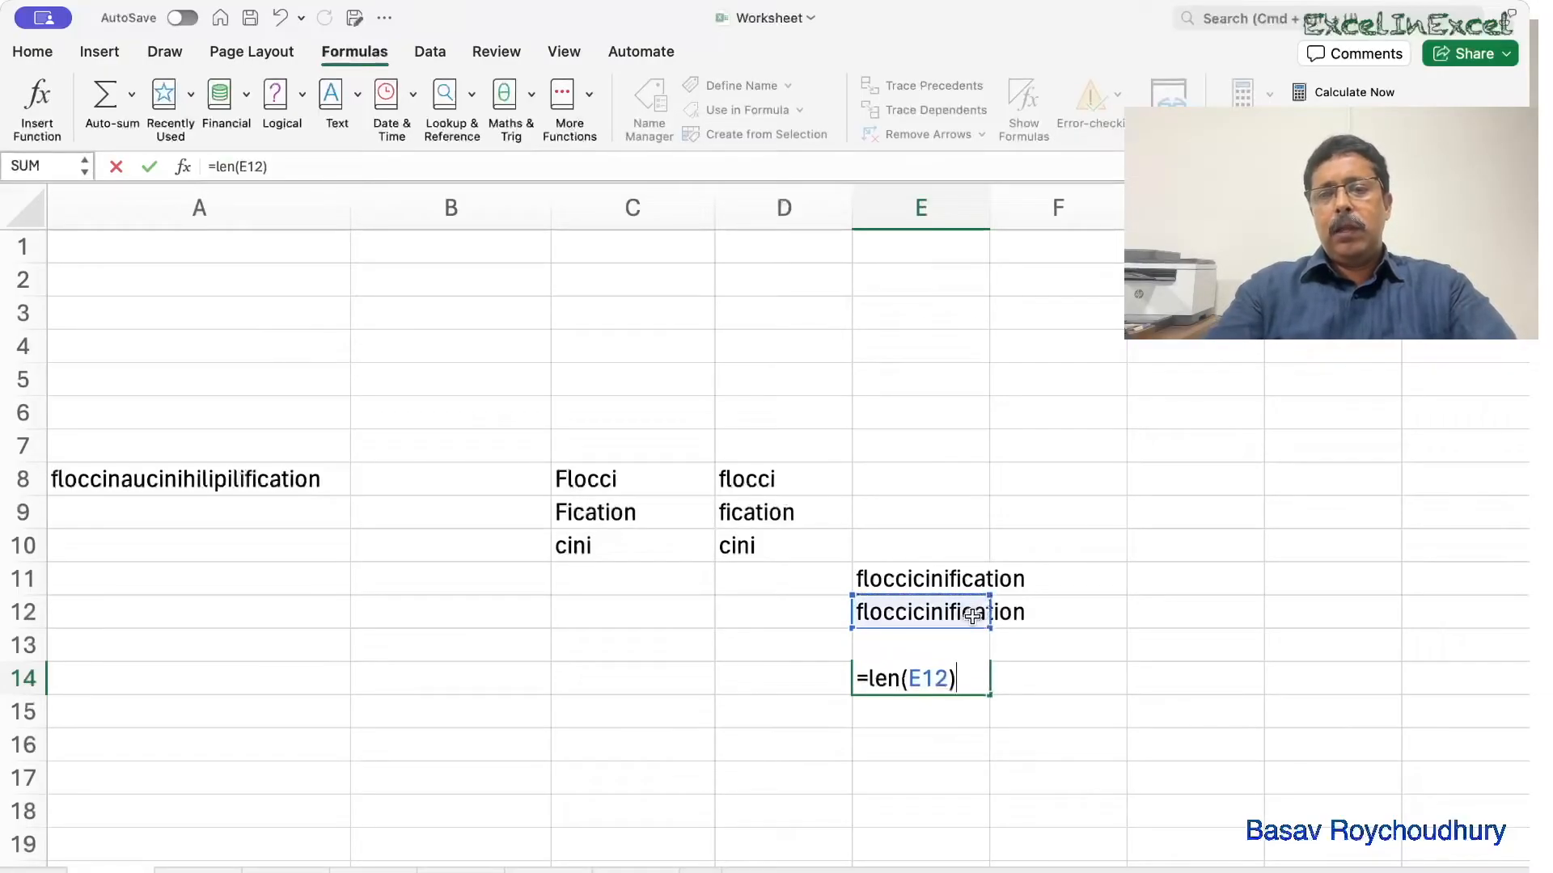
{"action": "key", "text": "Return"}
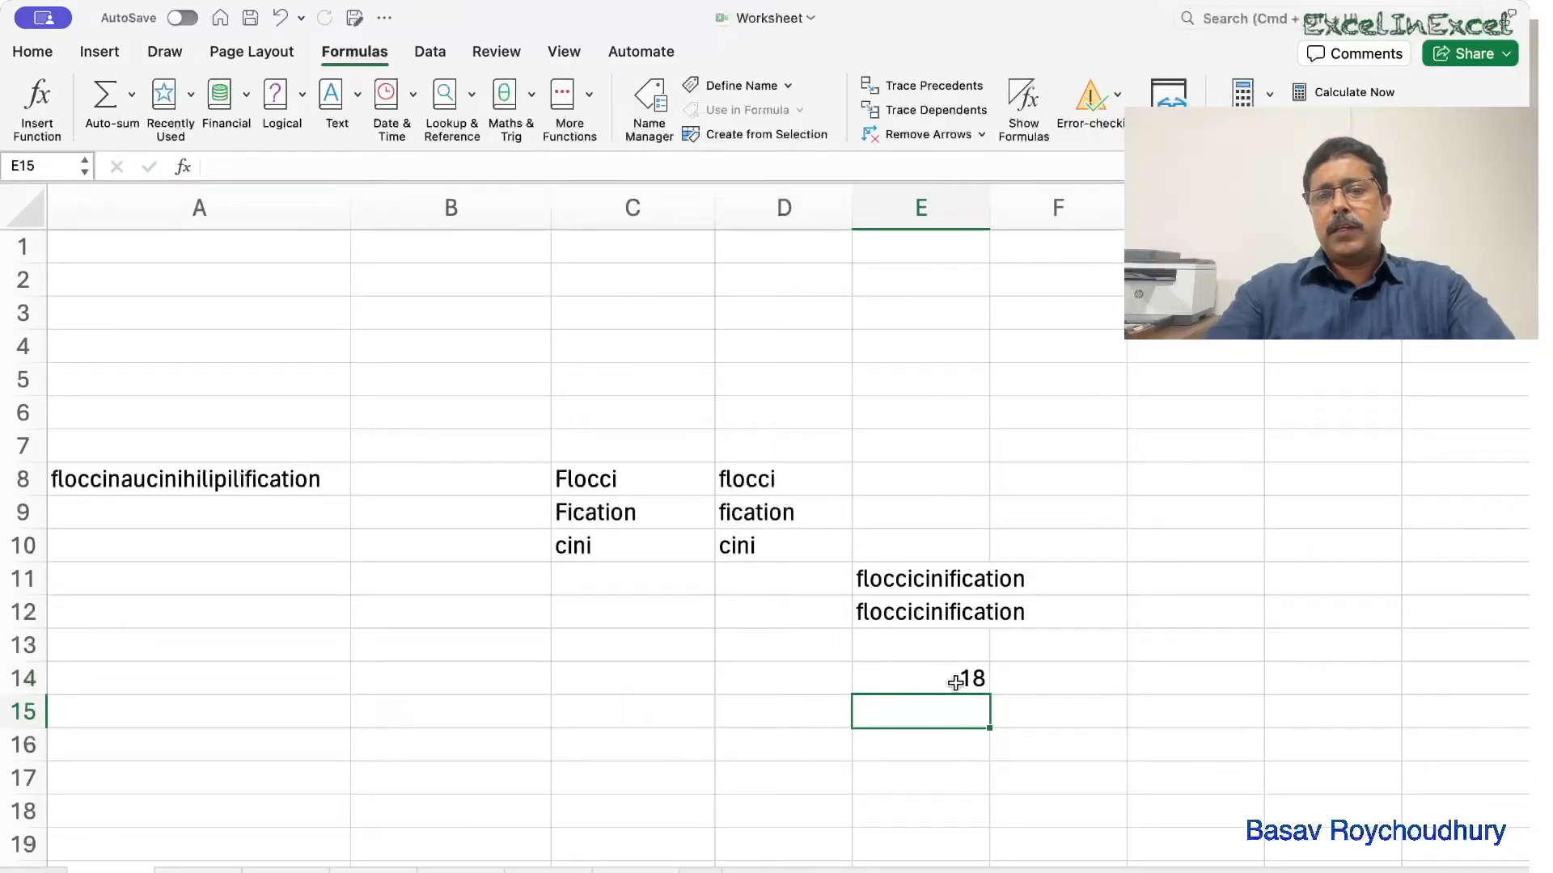
{"action": "left_click", "coordinate": [166, 542]}
{"action": "type", "text": "="}
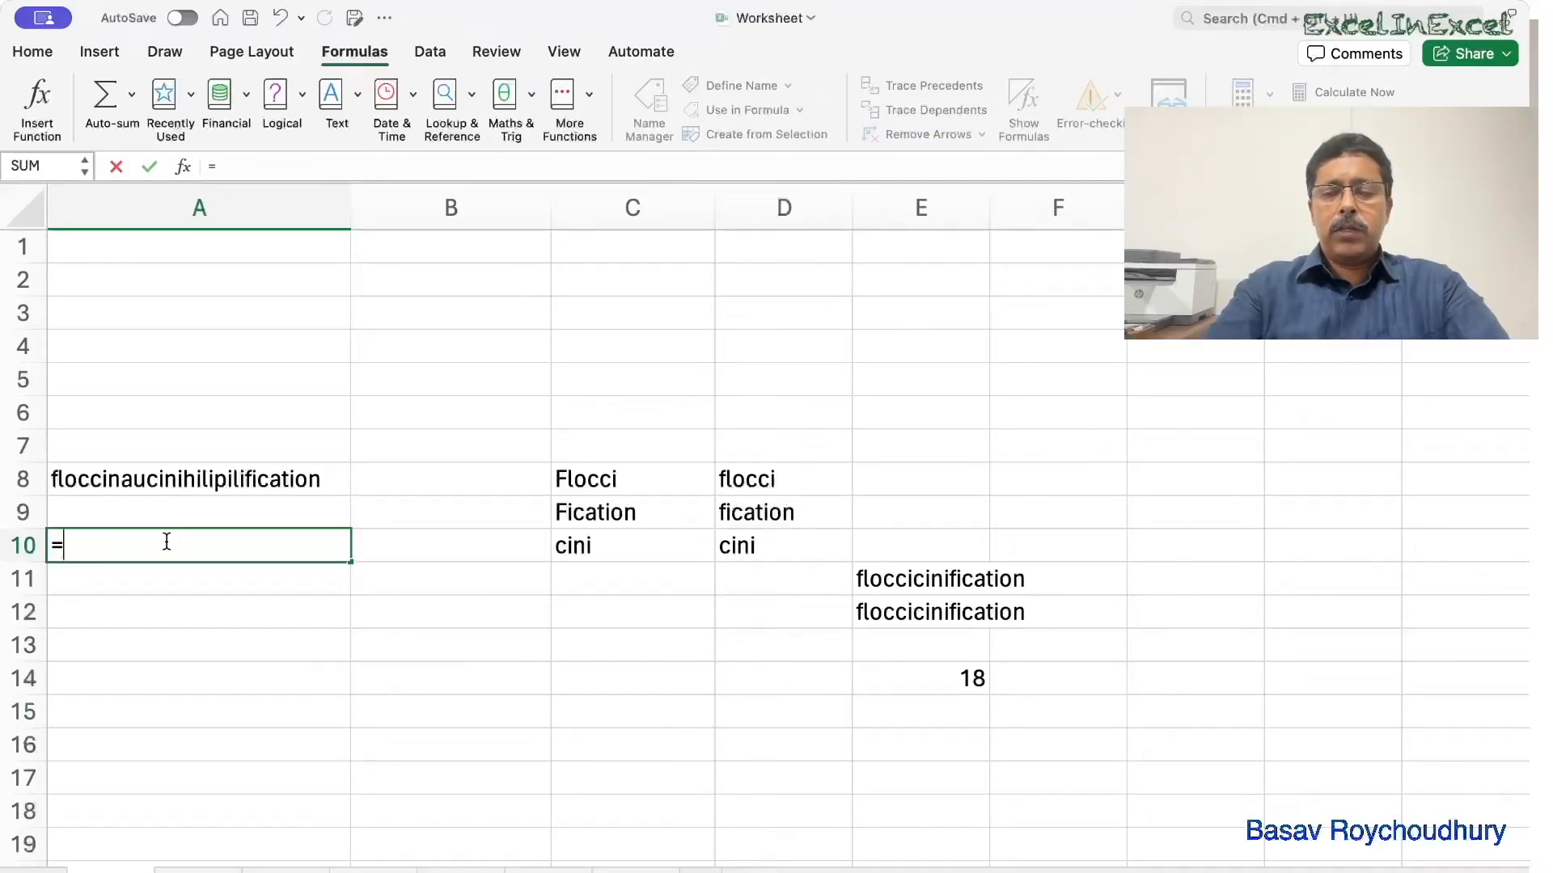
Complete =LEN(A8) in A10 to show 29, then switch to the Hello World sheet.
{"action": "type", "text": "len("}
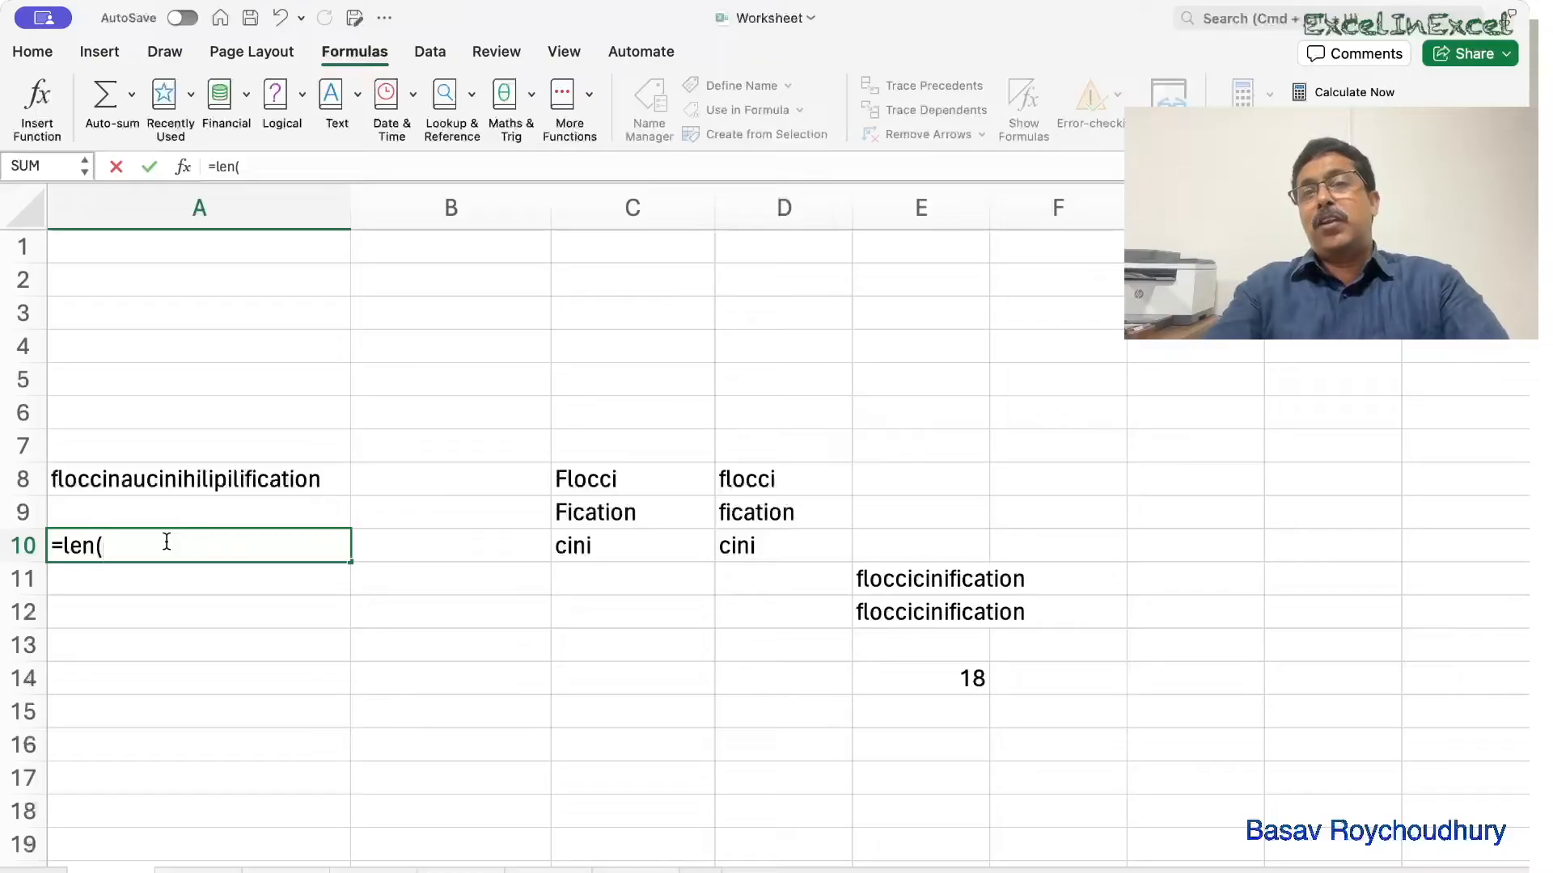
{"action": "left_click", "coordinate": [173, 479]}
{"action": "type", "text": ")"}
{"action": "key", "text": "Return"}
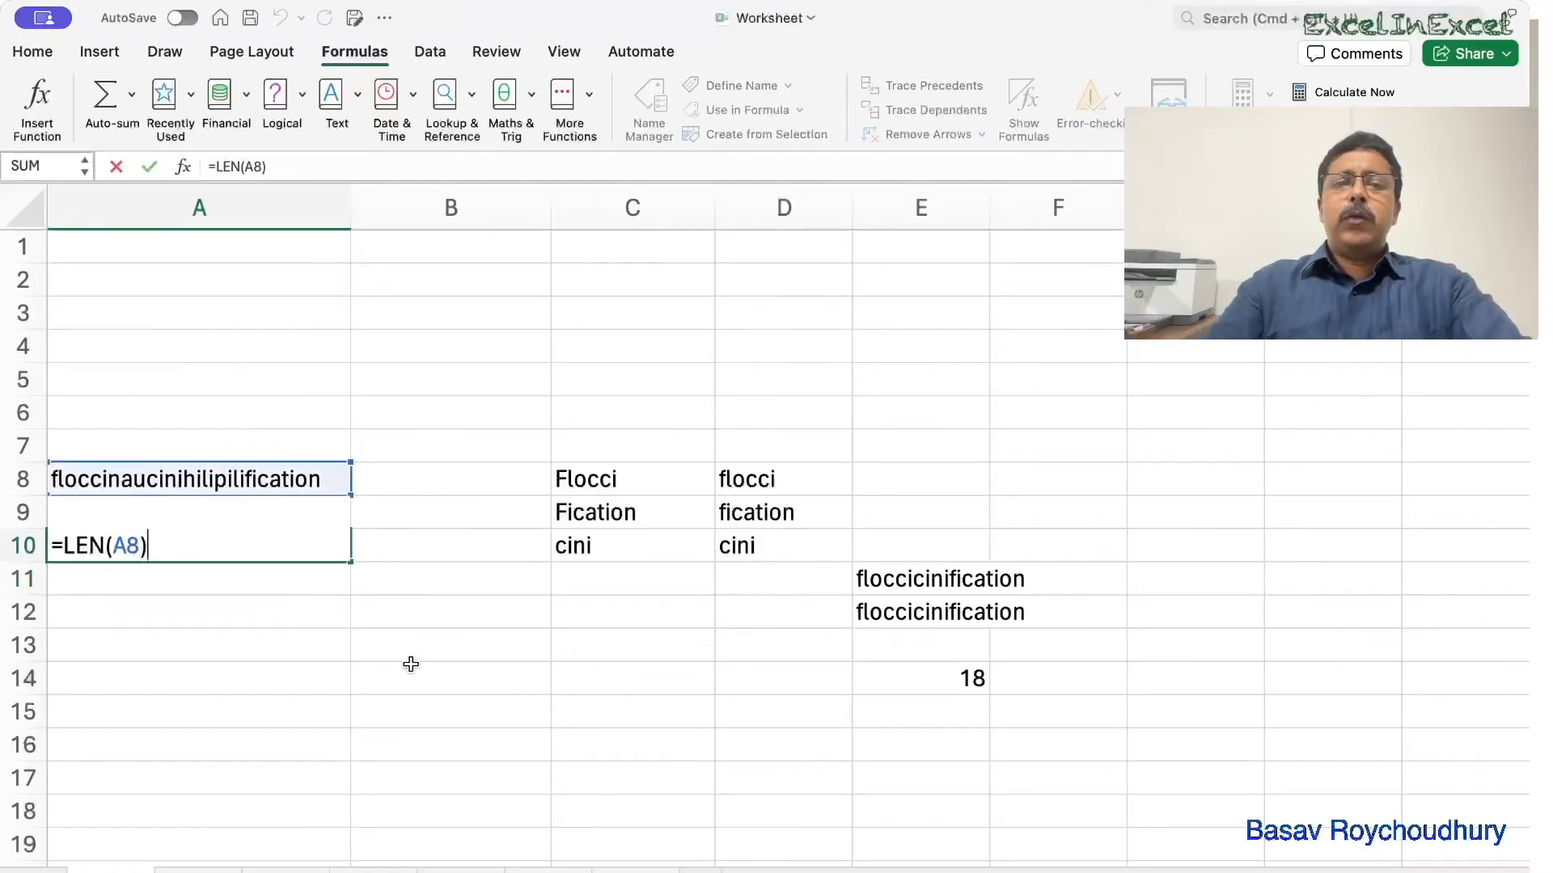
{"action": "left_click", "coordinate": [411, 664]}
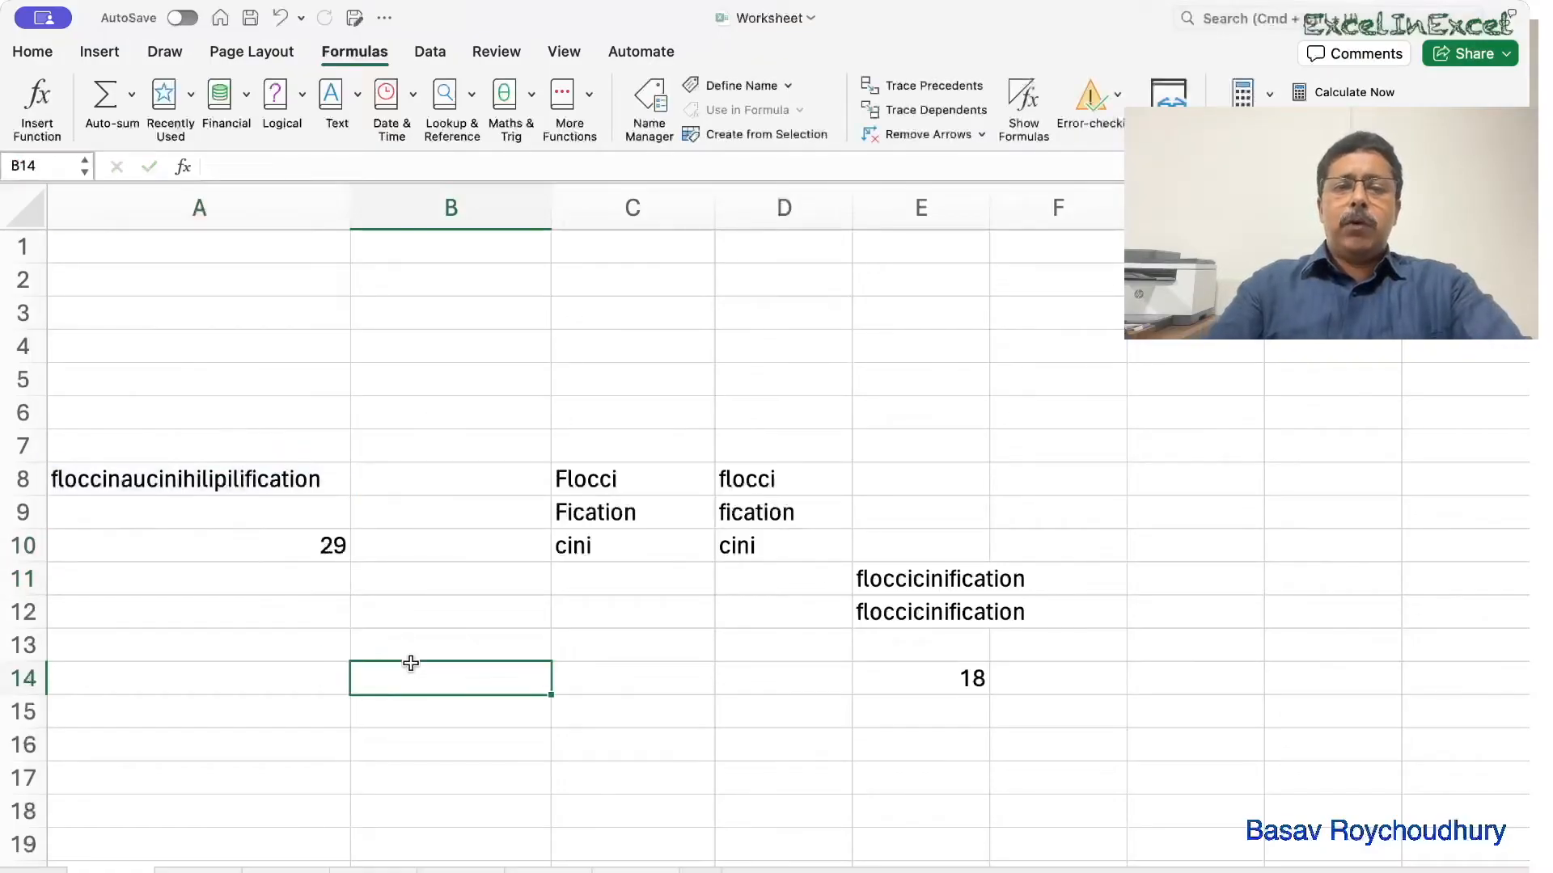
{"action": "left_click", "coordinate": [212, 871]}
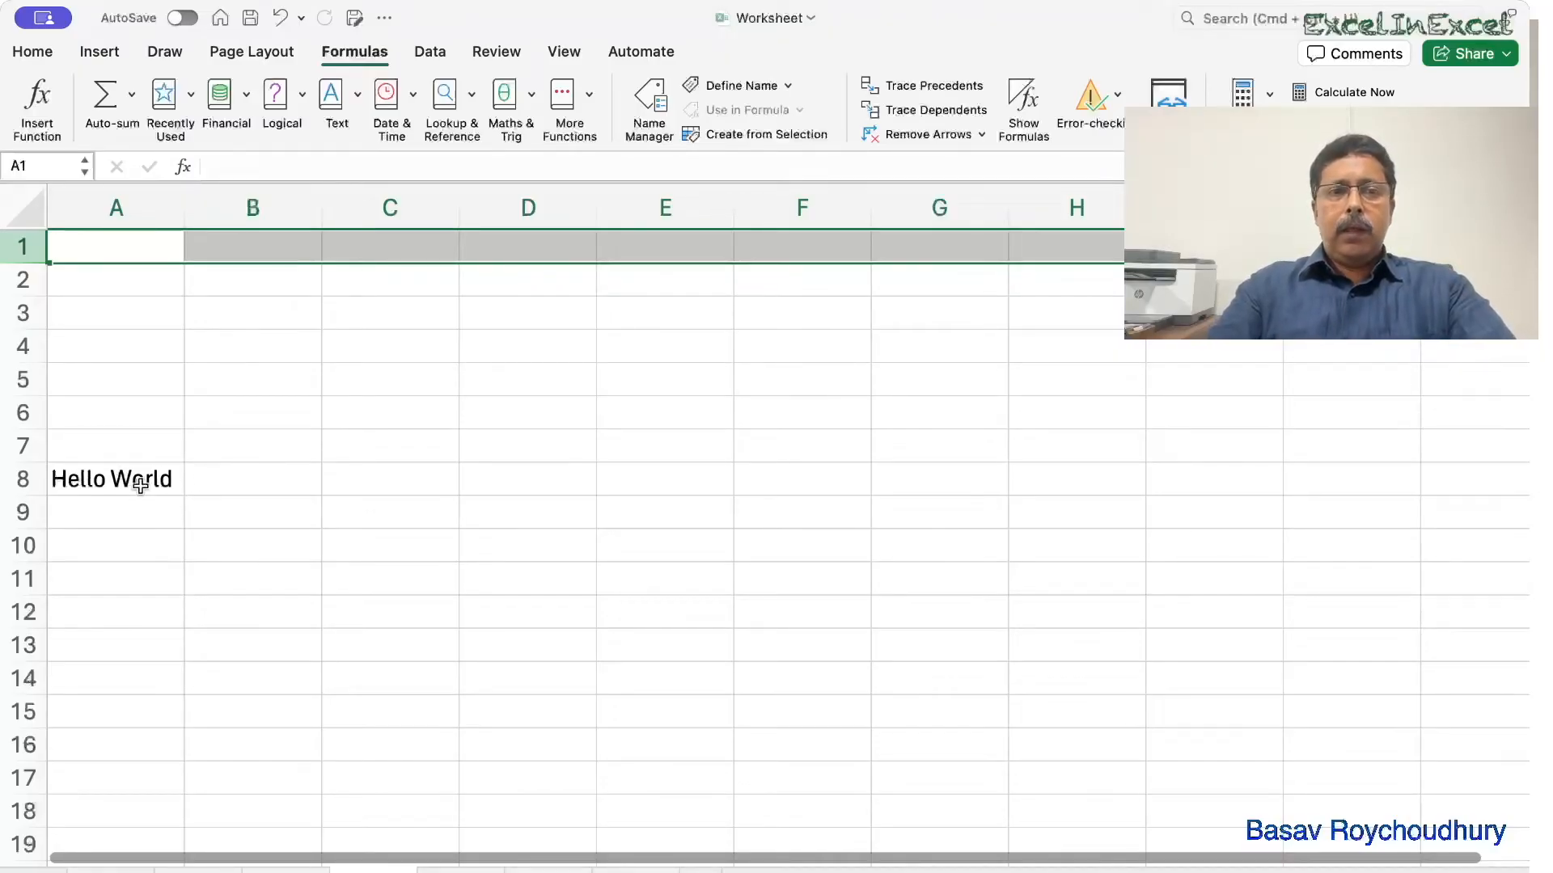
Enter =REPT(A8,4) in C10 to repeat Hello World four times.
{"action": "left_click", "coordinate": [350, 552]}
{"action": "type", "text": "=rept"}
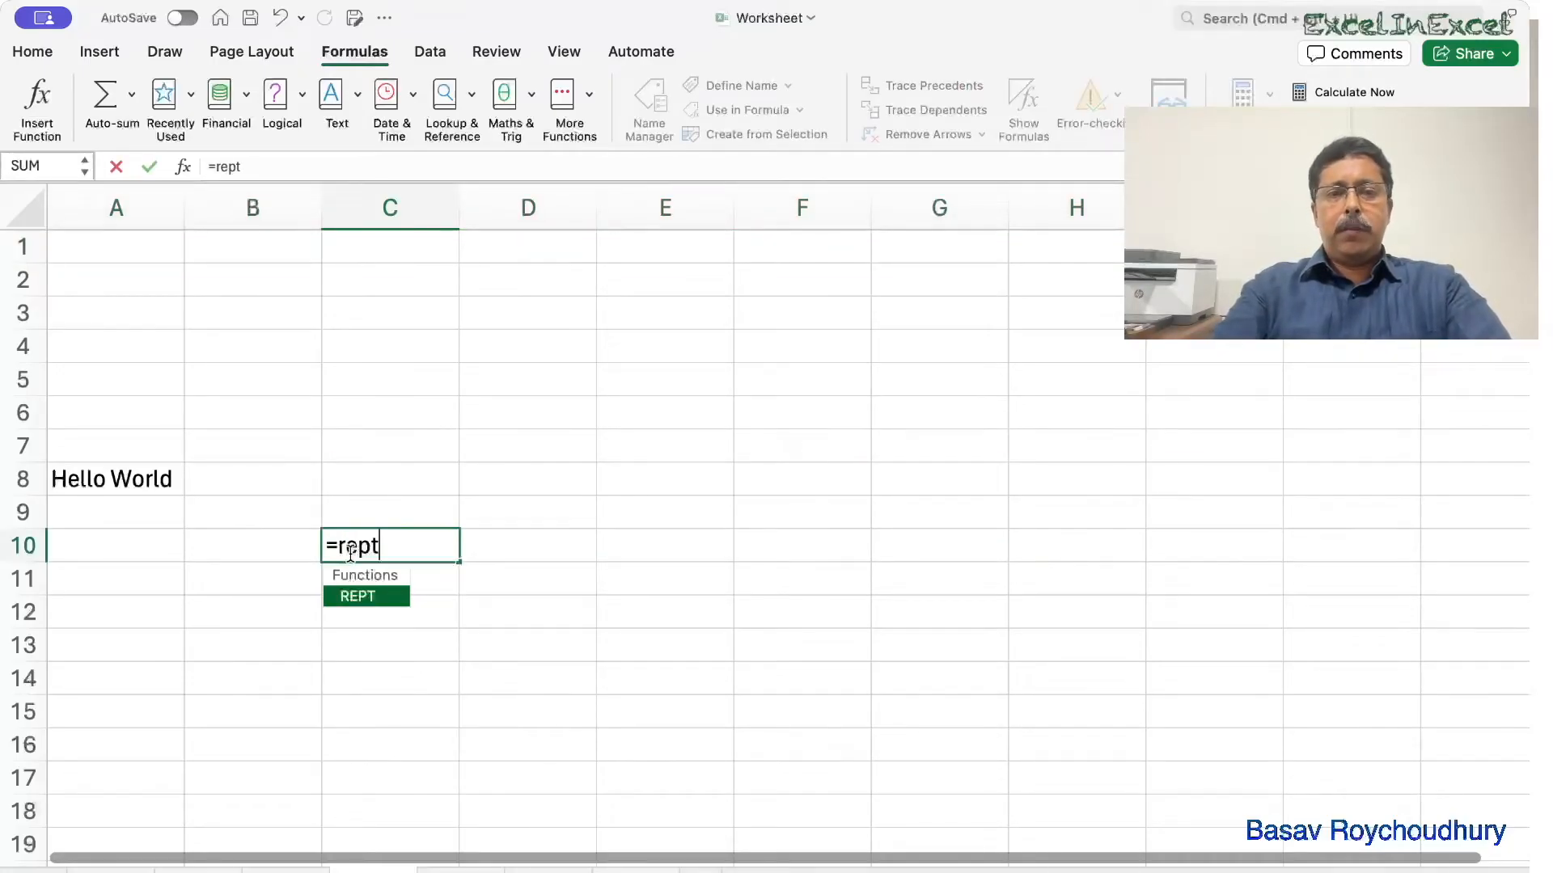
{"action": "key", "text": "Tab"}
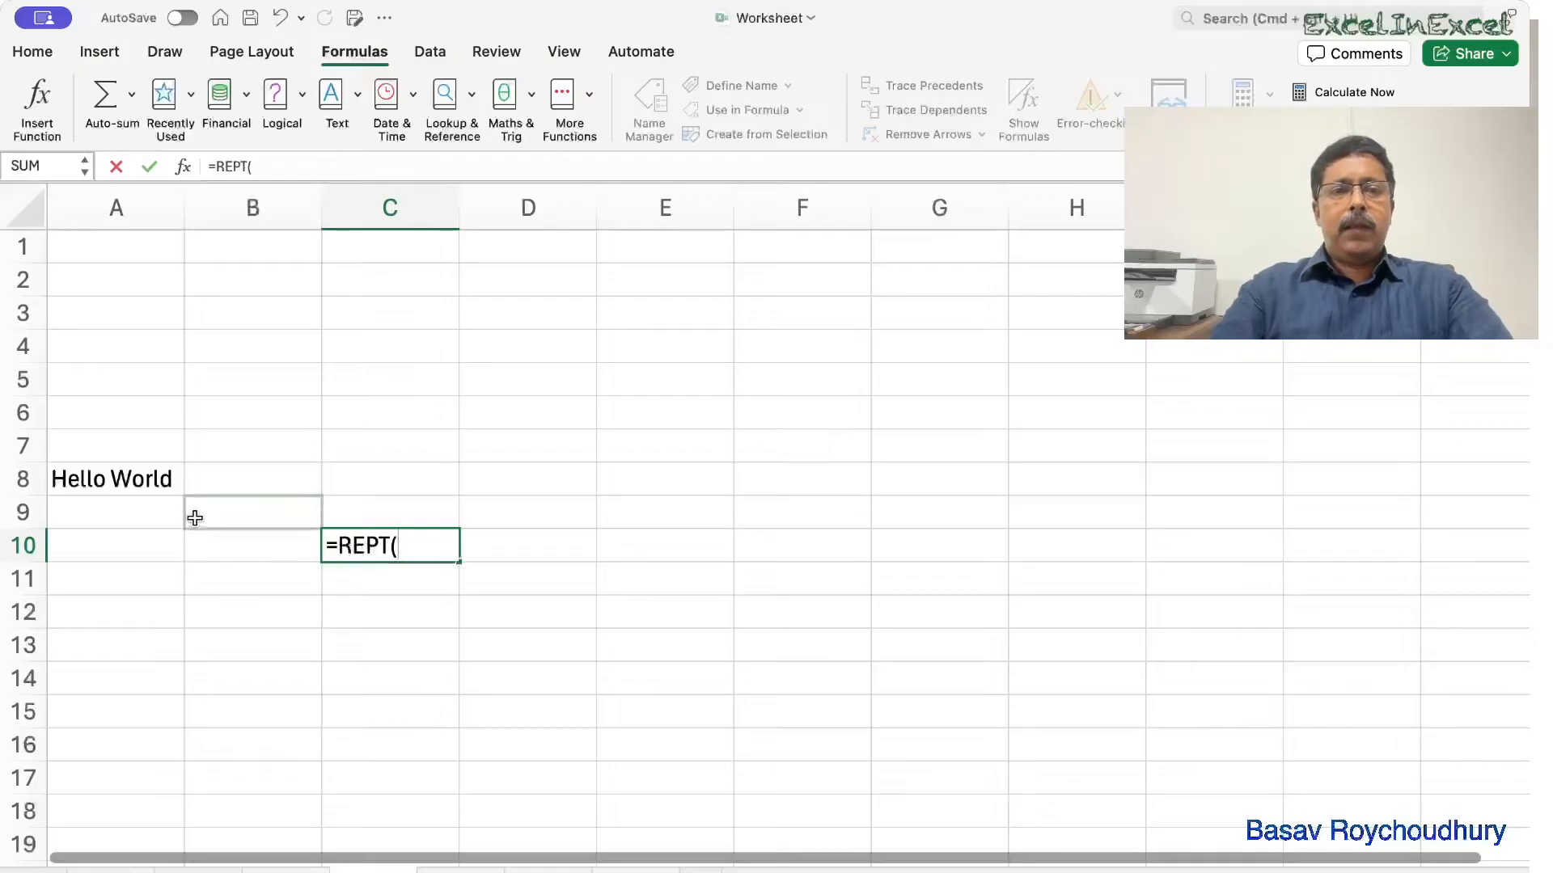
{"action": "left_click", "coordinate": [141, 483]}
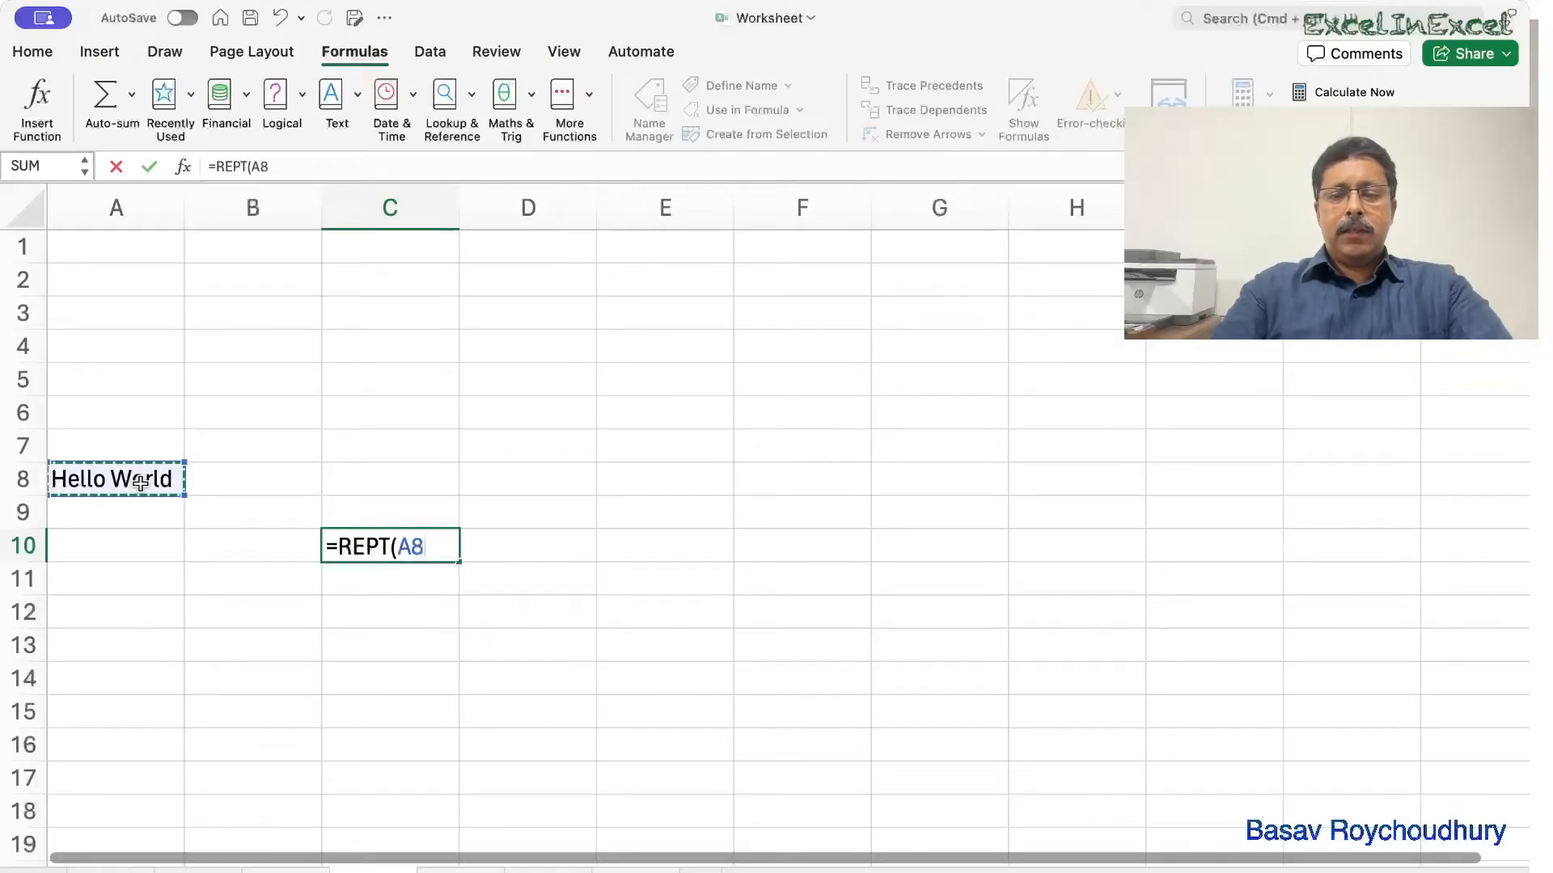
{"action": "type", "text": ",4)"}
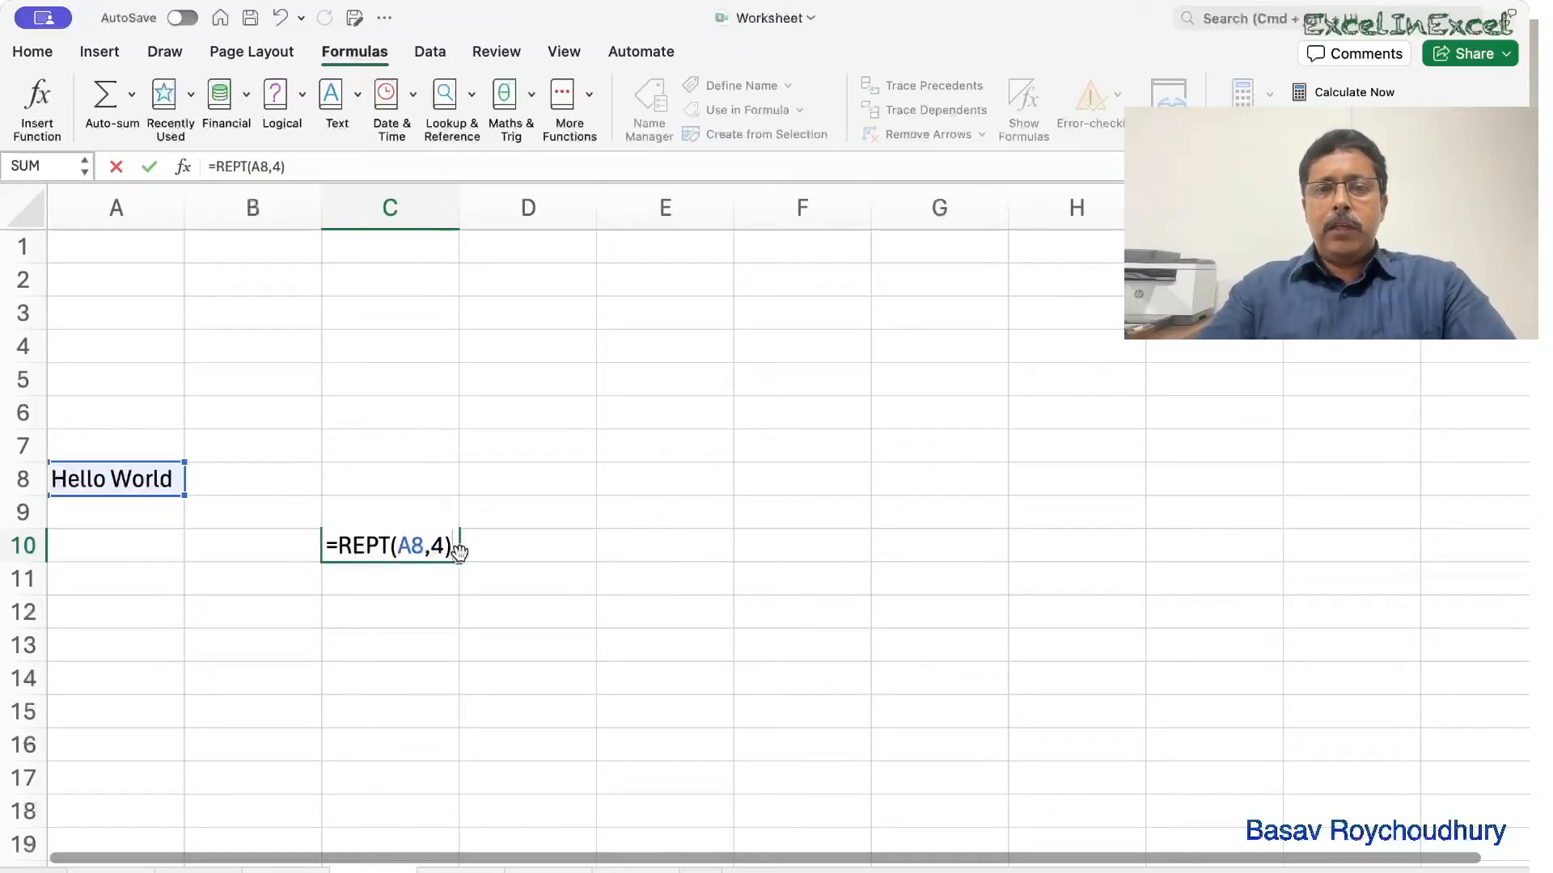
{"action": "key", "text": "Return"}
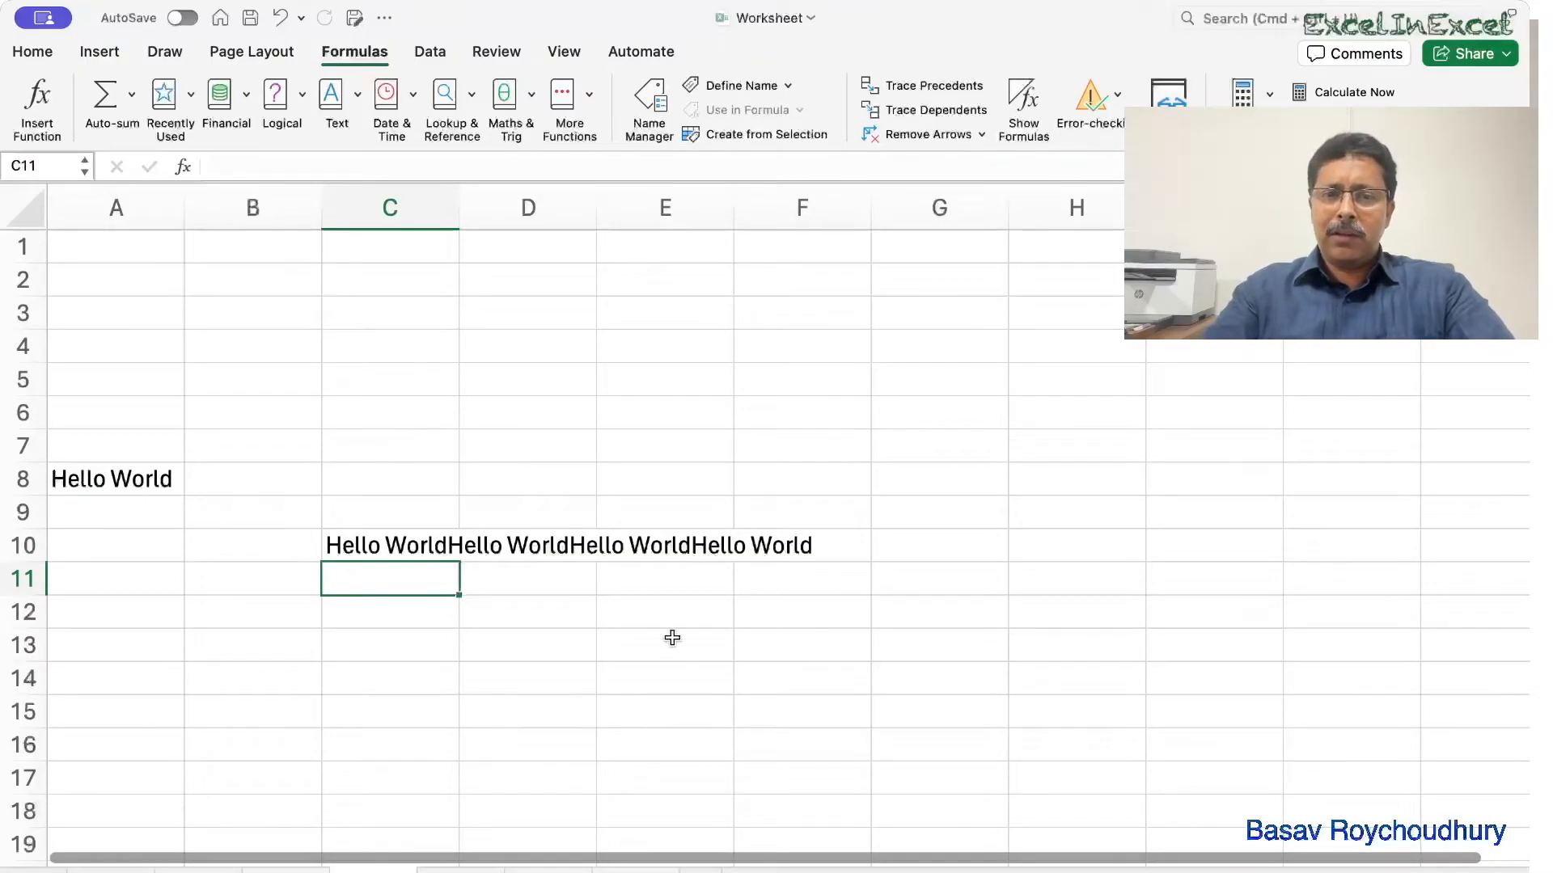
{"action": "left_click", "coordinate": [400, 599]}
Enter =REPT(A8&" ",4) in C12 so the four Hello World copies are space-separated.
{"action": "type", "text": "="}
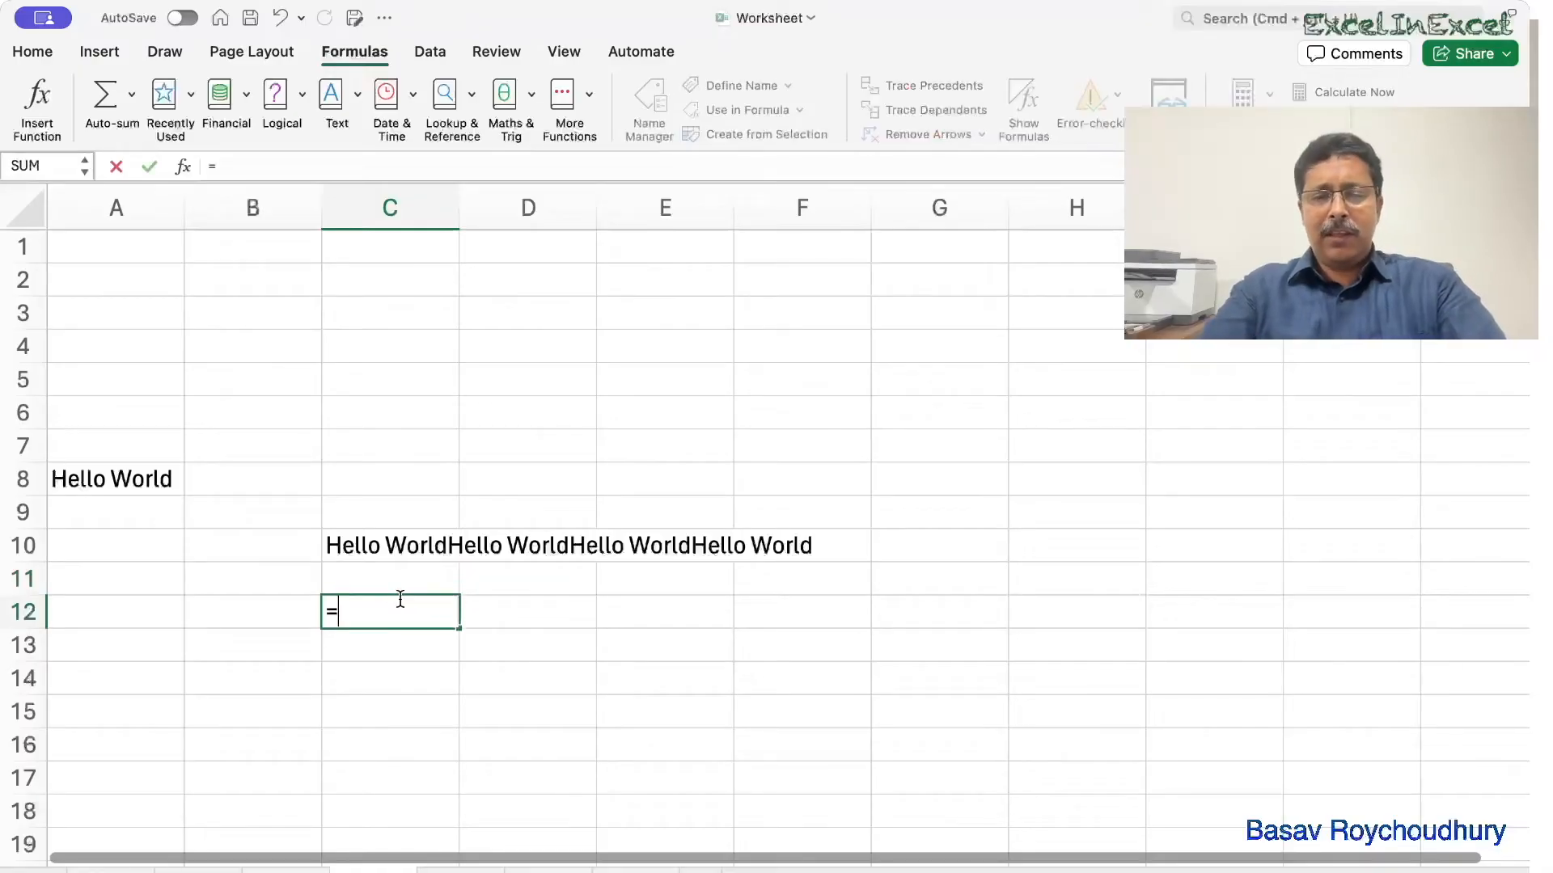
{"action": "type", "text": "rept"}
{"action": "key", "text": "Tab"}
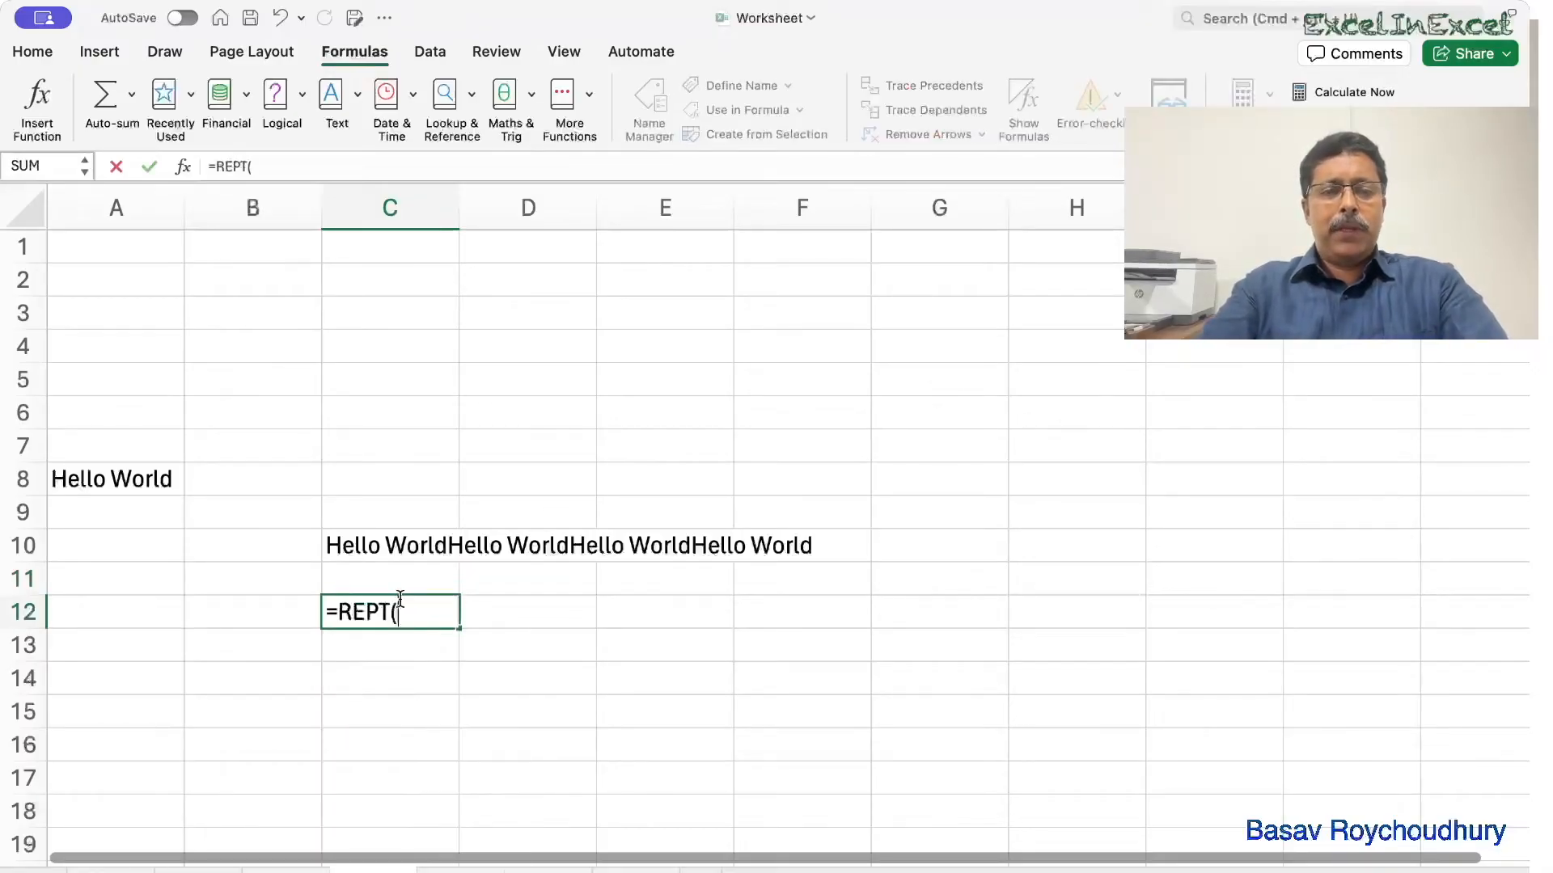
{"action": "left_click", "coordinate": [164, 483]}
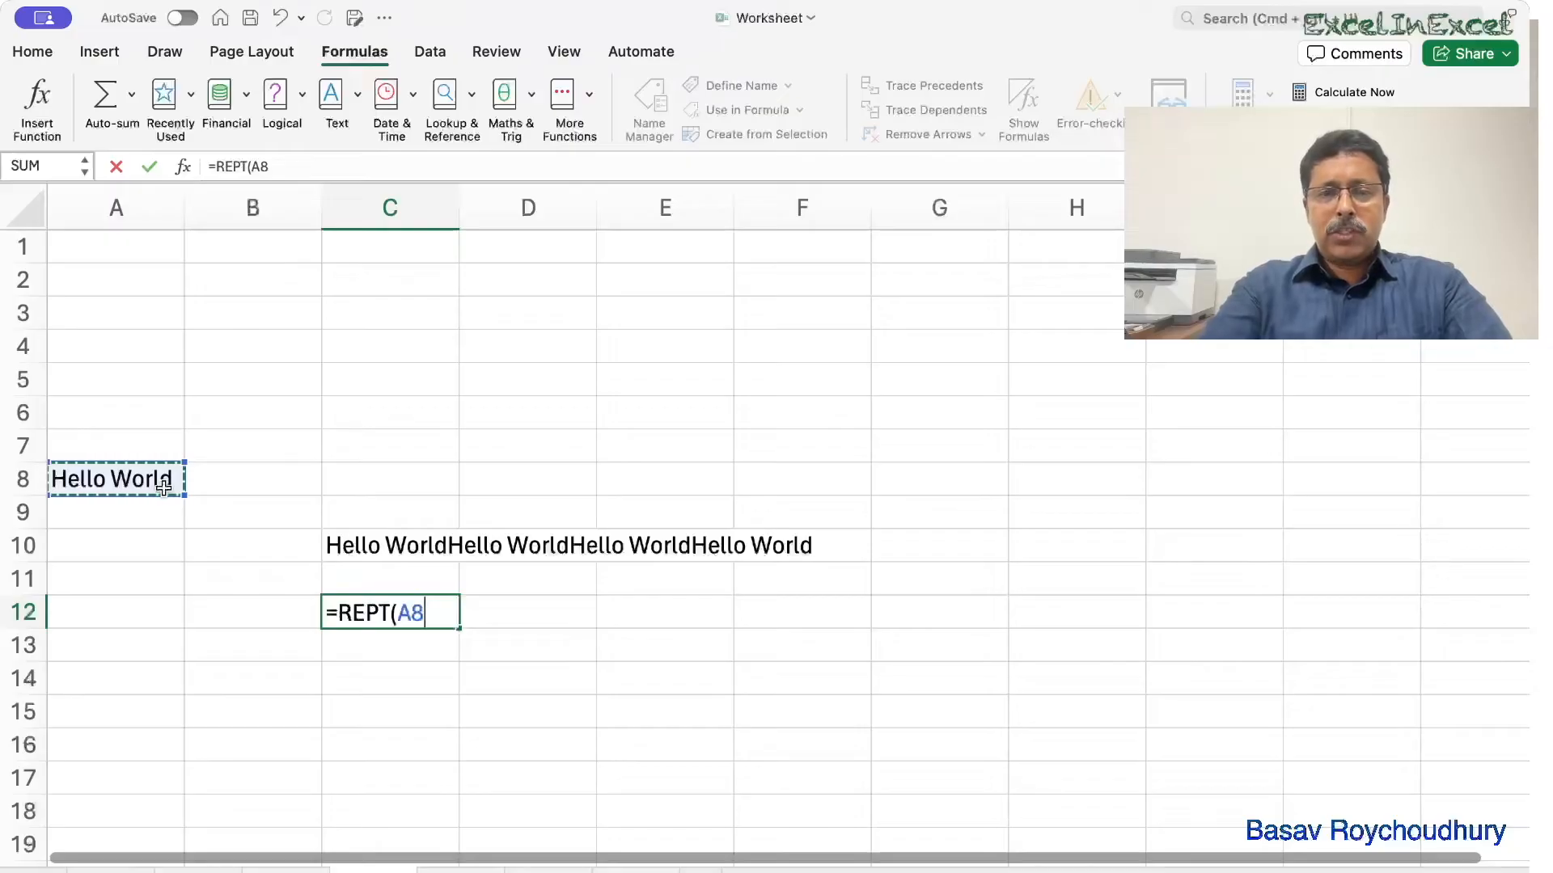
{"action": "type", "text": "&\" \""}
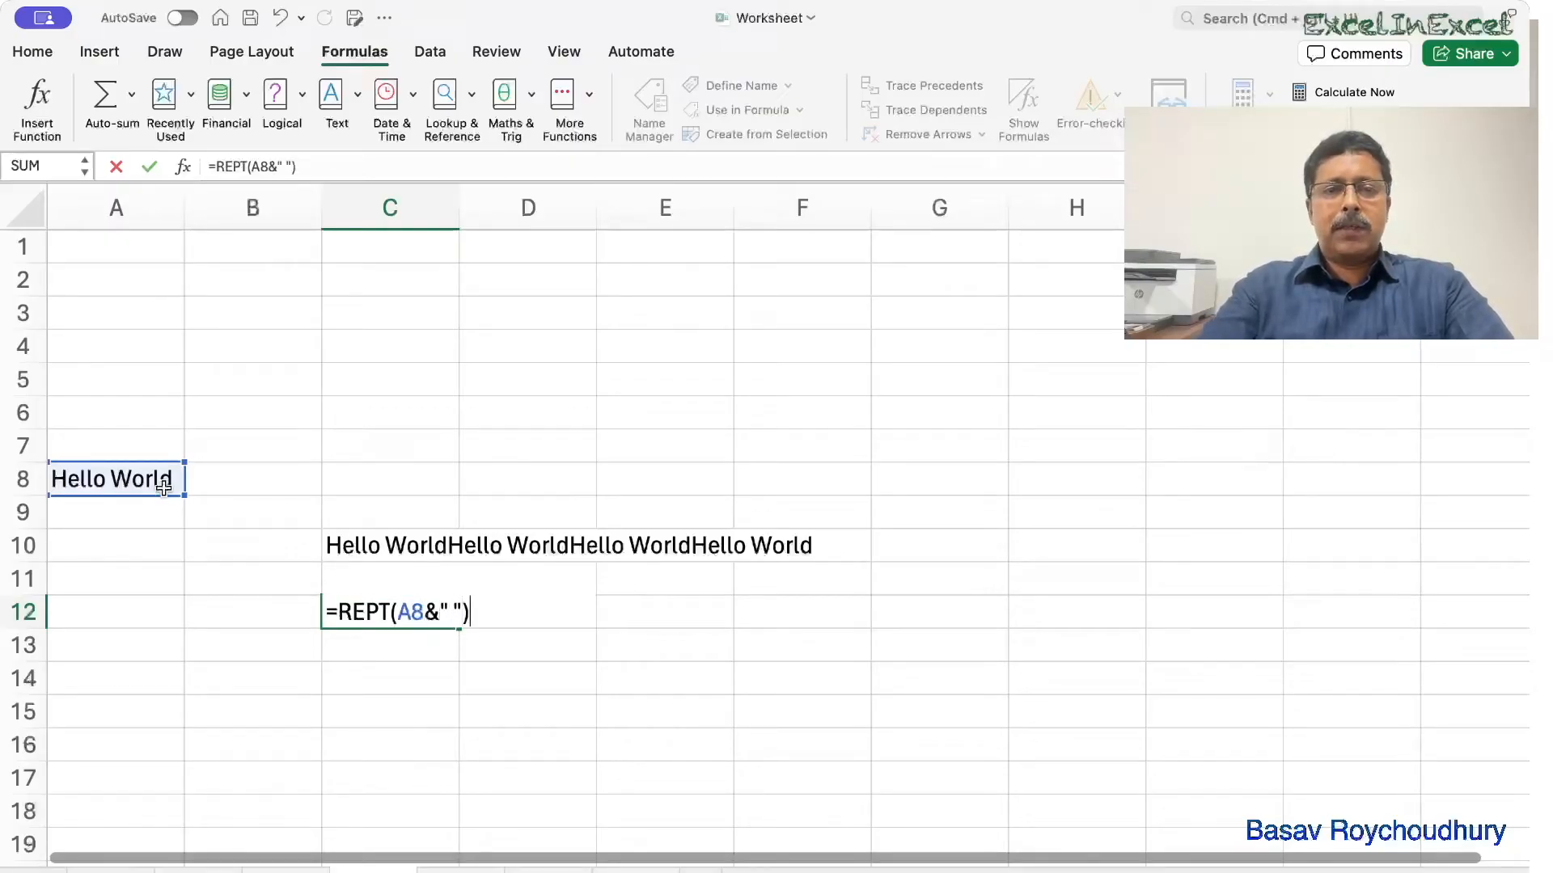
{"action": "key", "text": "BackSpace"}
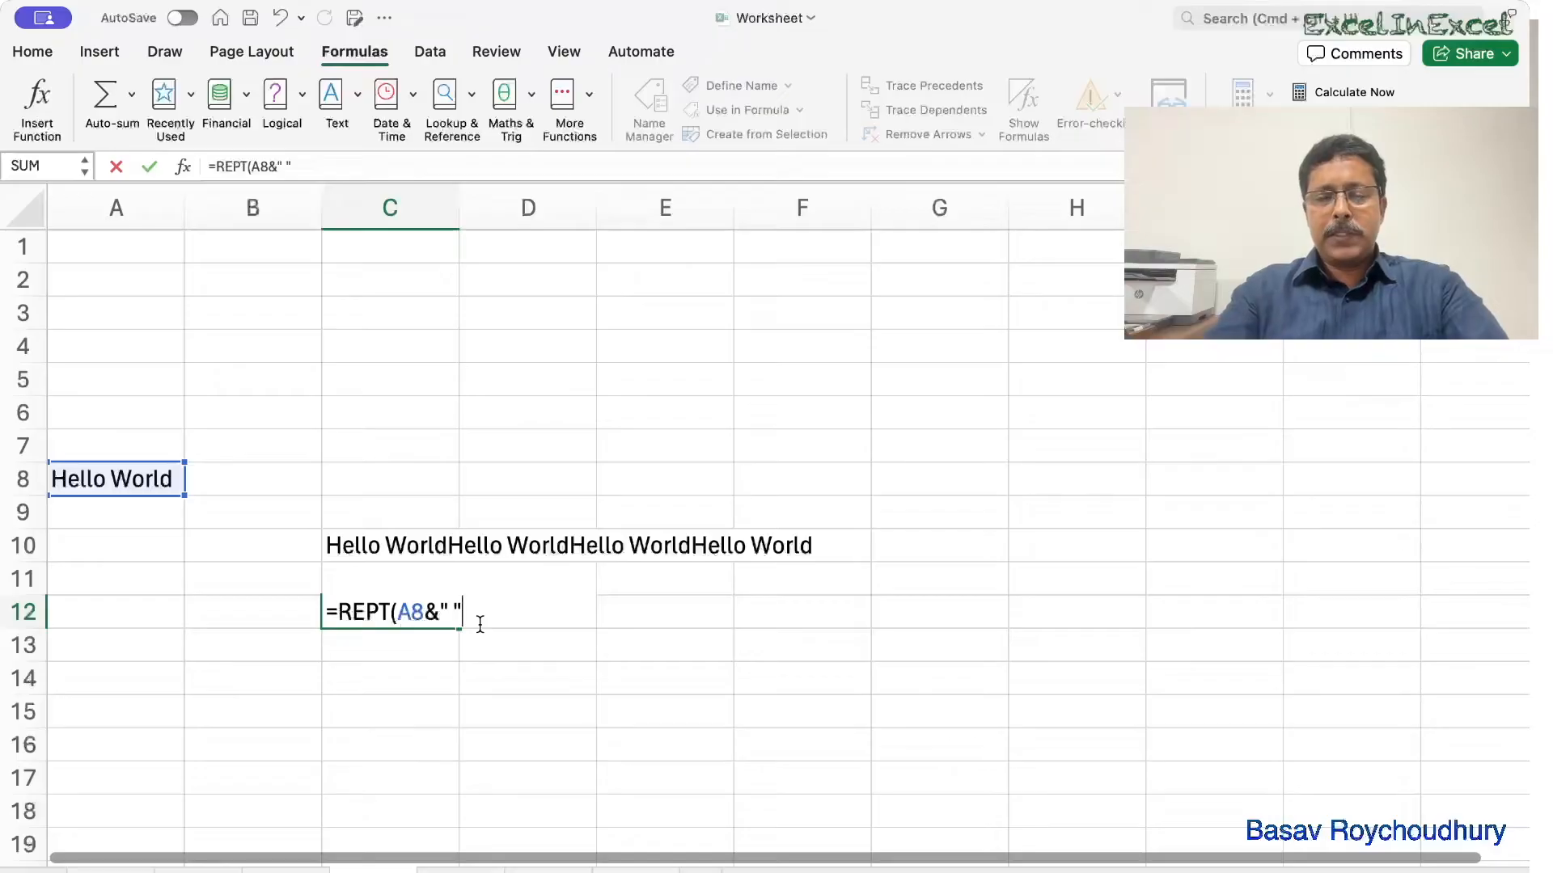
{"action": "type", "text": ",4)"}
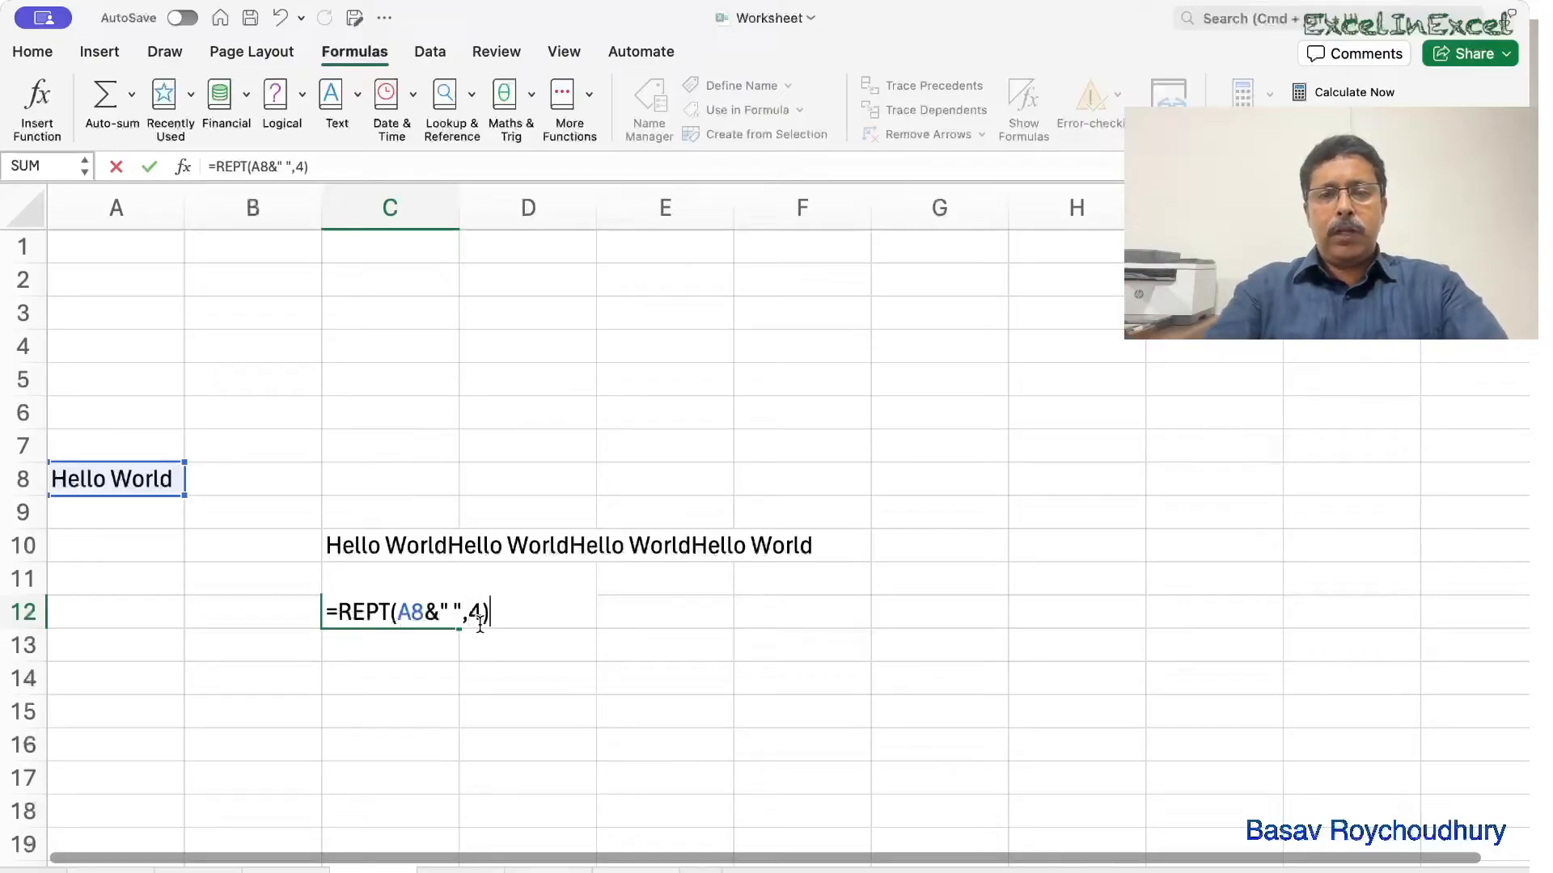
{"action": "key", "text": "Return"}
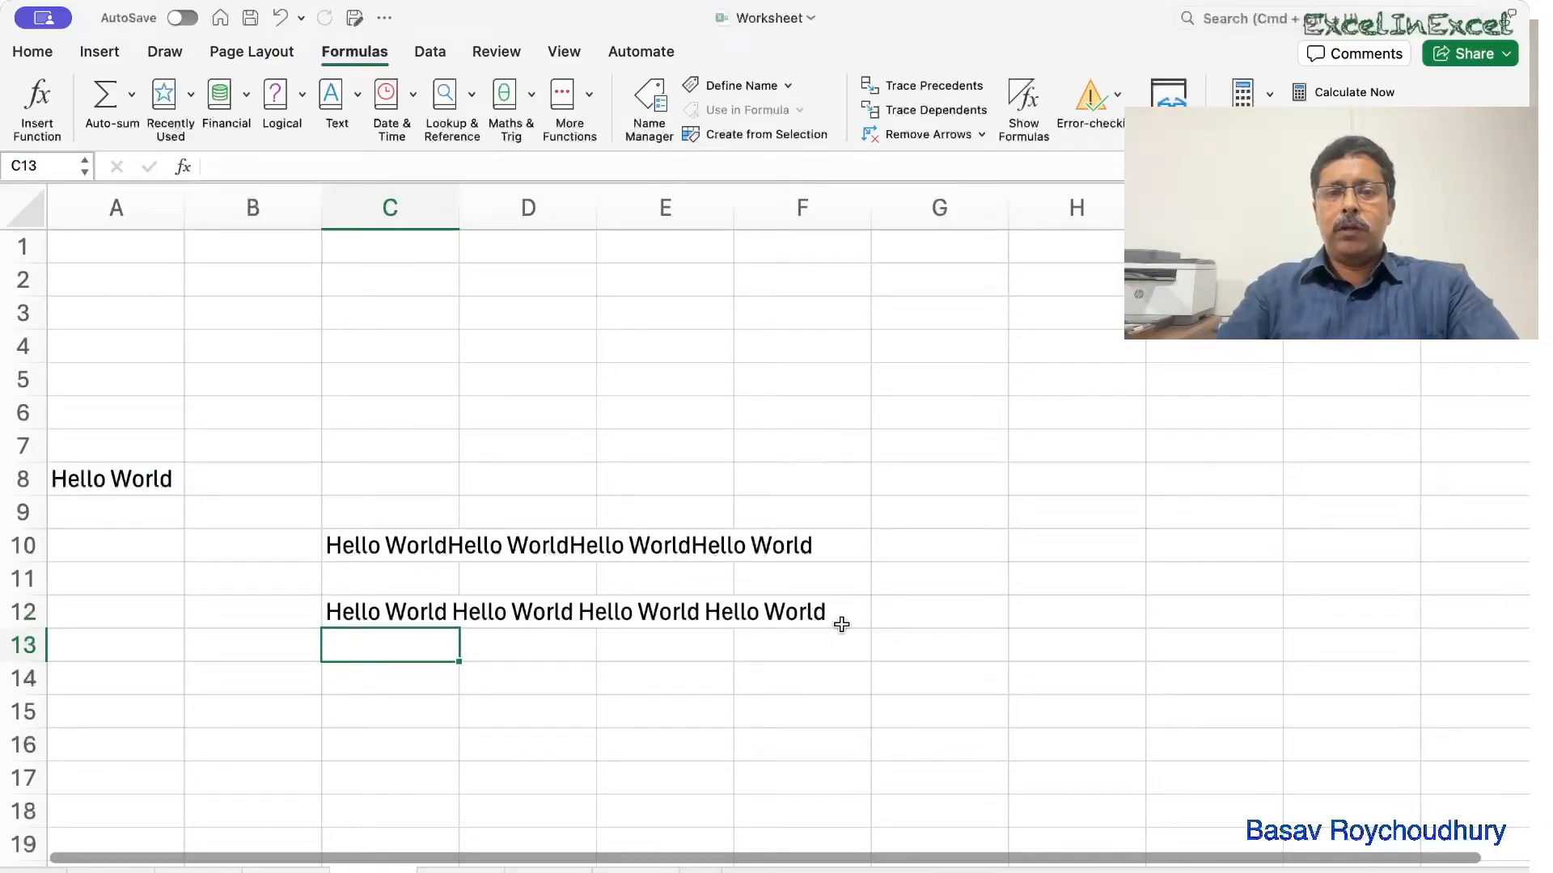
{"action": "left_click", "coordinate": [357, 613]}
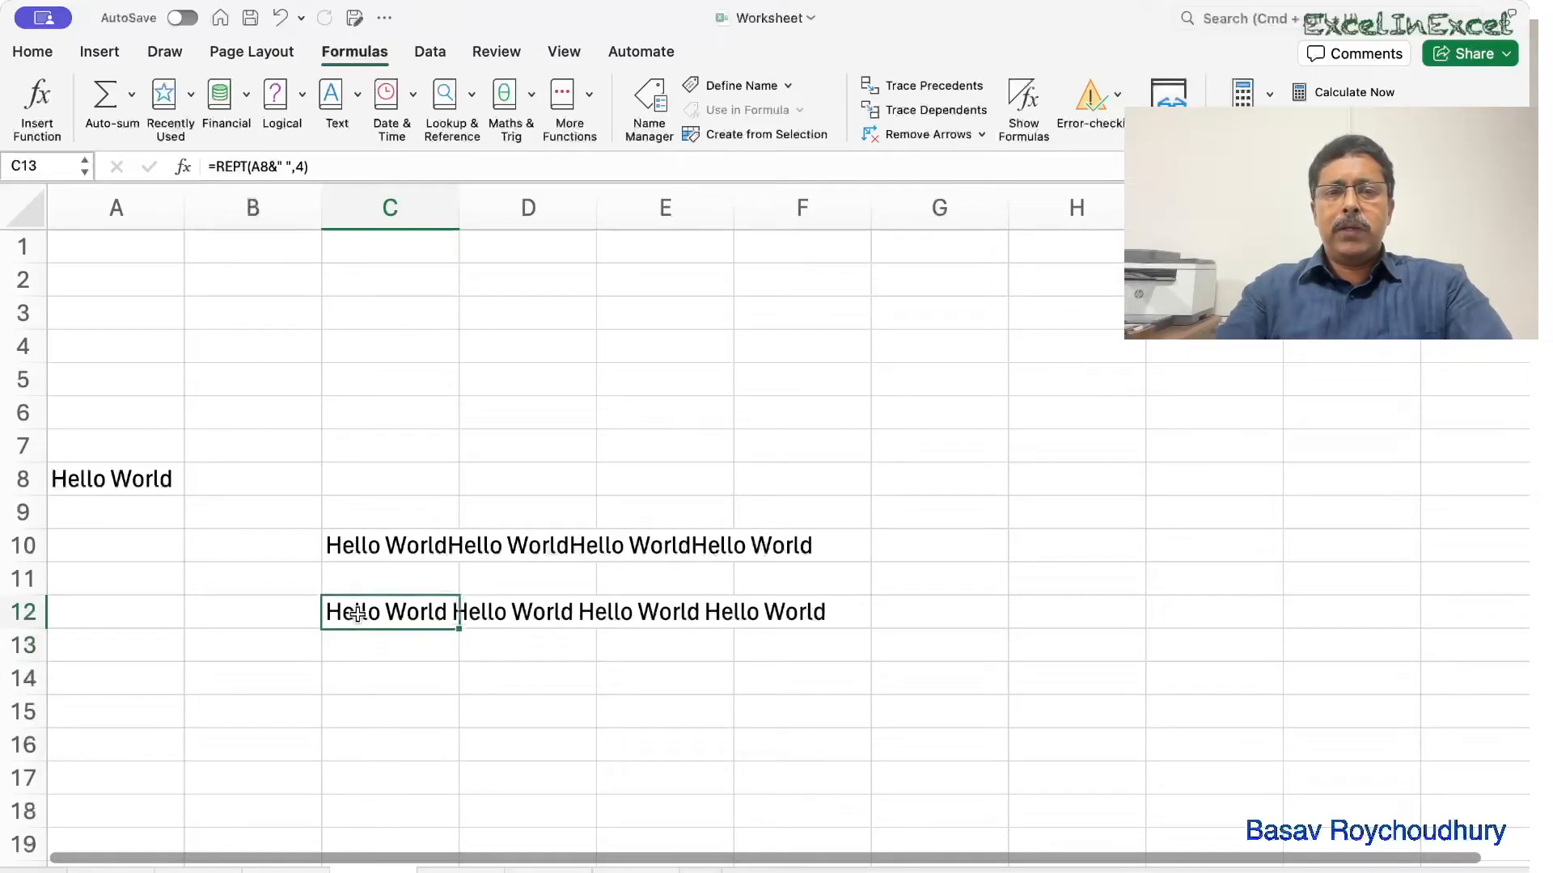
Enter =REPT(A8&", ",4) in C14, separating the four Hello World copies with commas.
{"action": "double_click", "coordinate": [358, 613]}
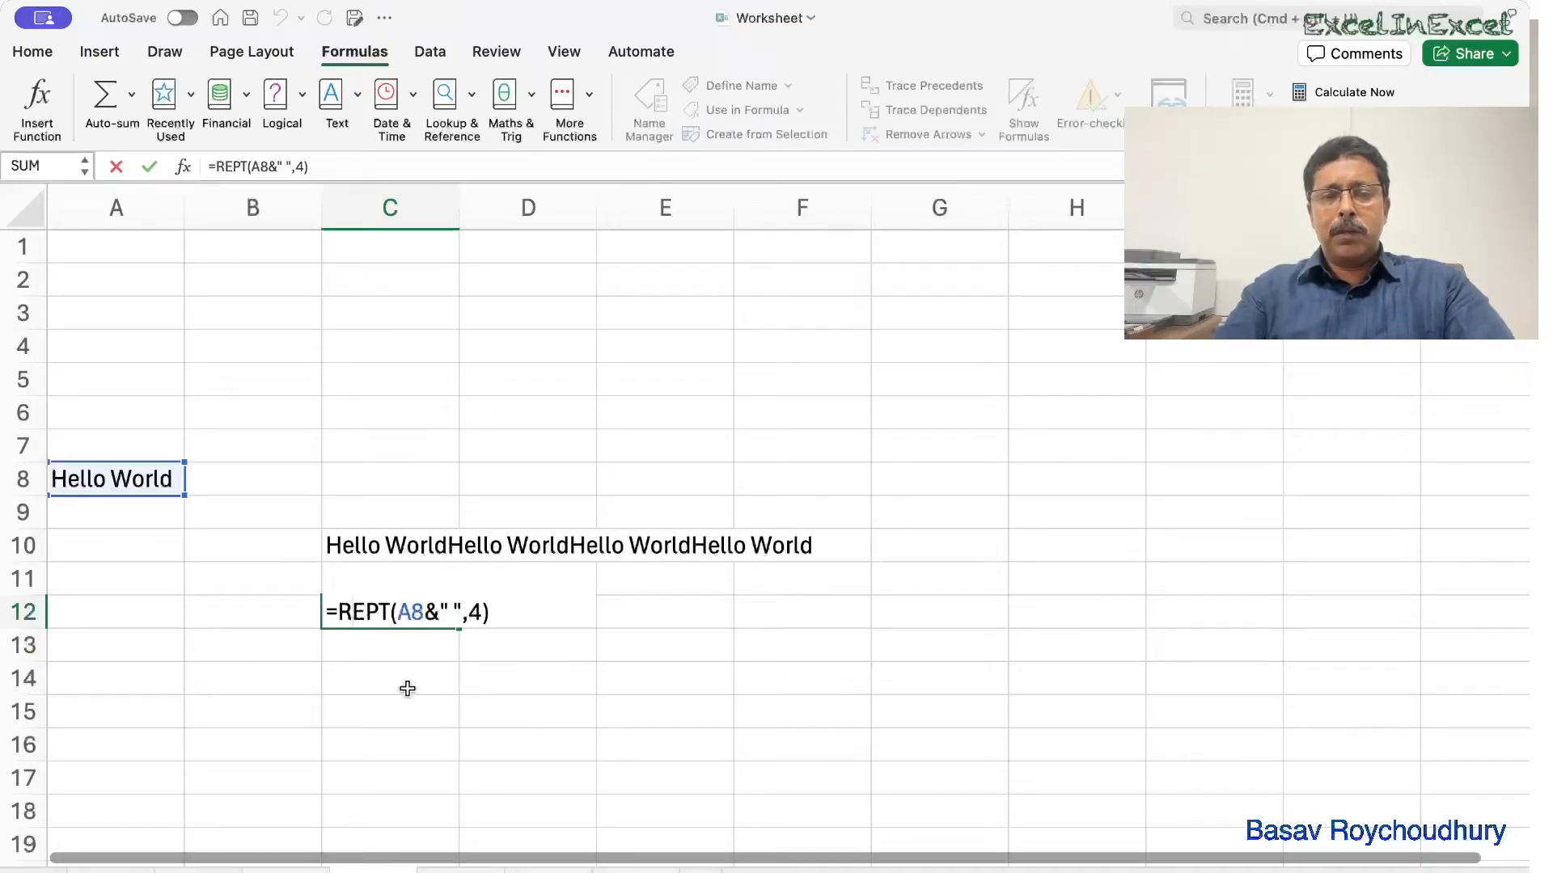
{"action": "key", "text": "ctrl+Return"}
{"action": "left_click", "coordinate": [396, 681]}
{"action": "type", "text": "=reo"}
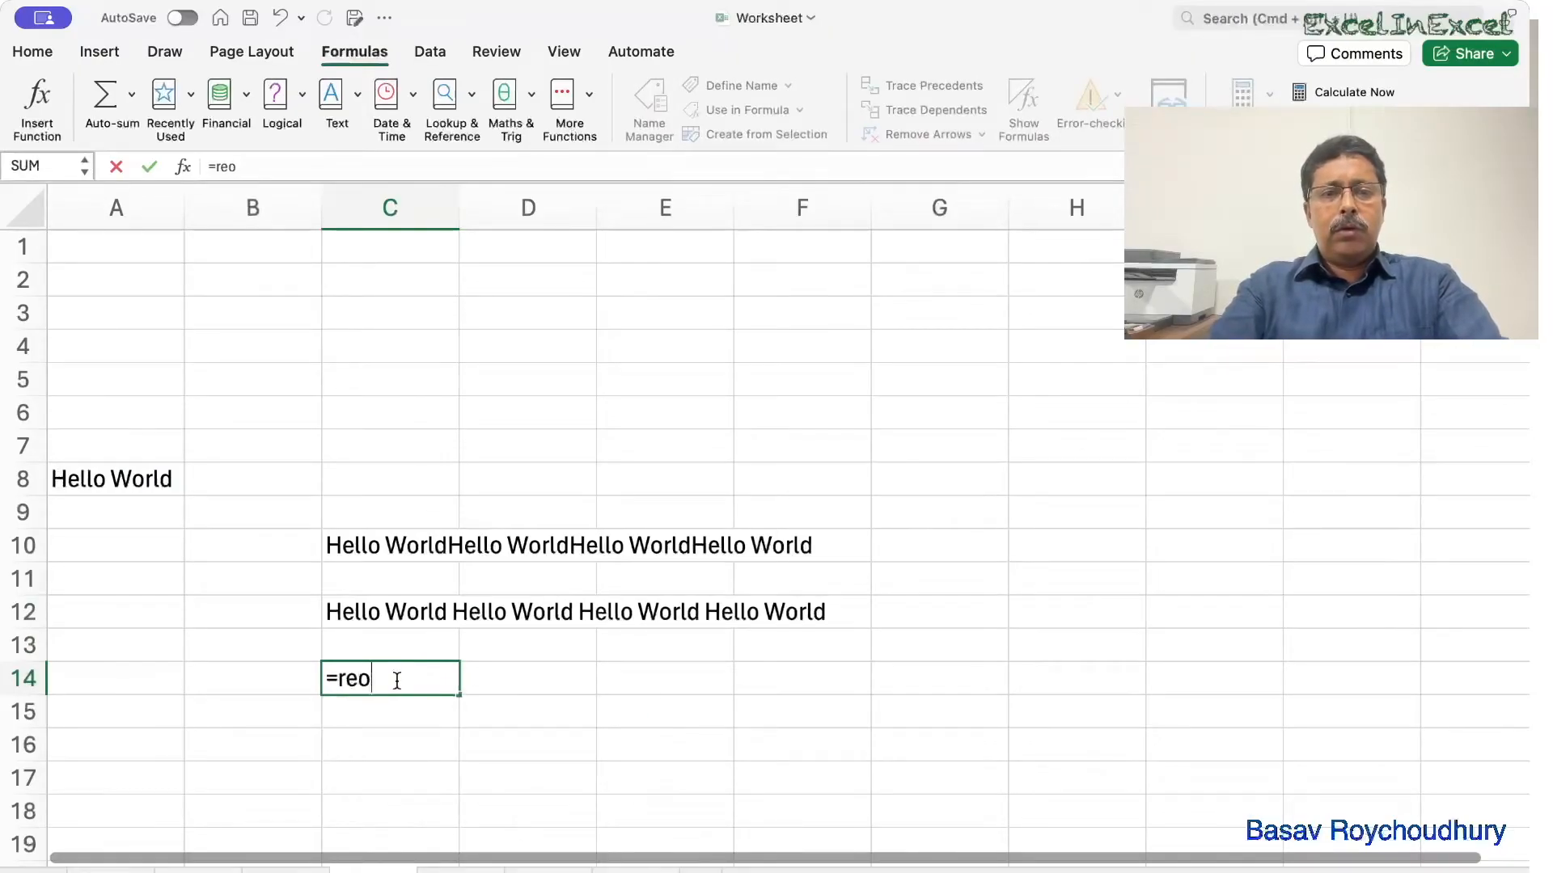
{"action": "key", "text": "BackSpace"}
{"action": "type", "text": "p"}
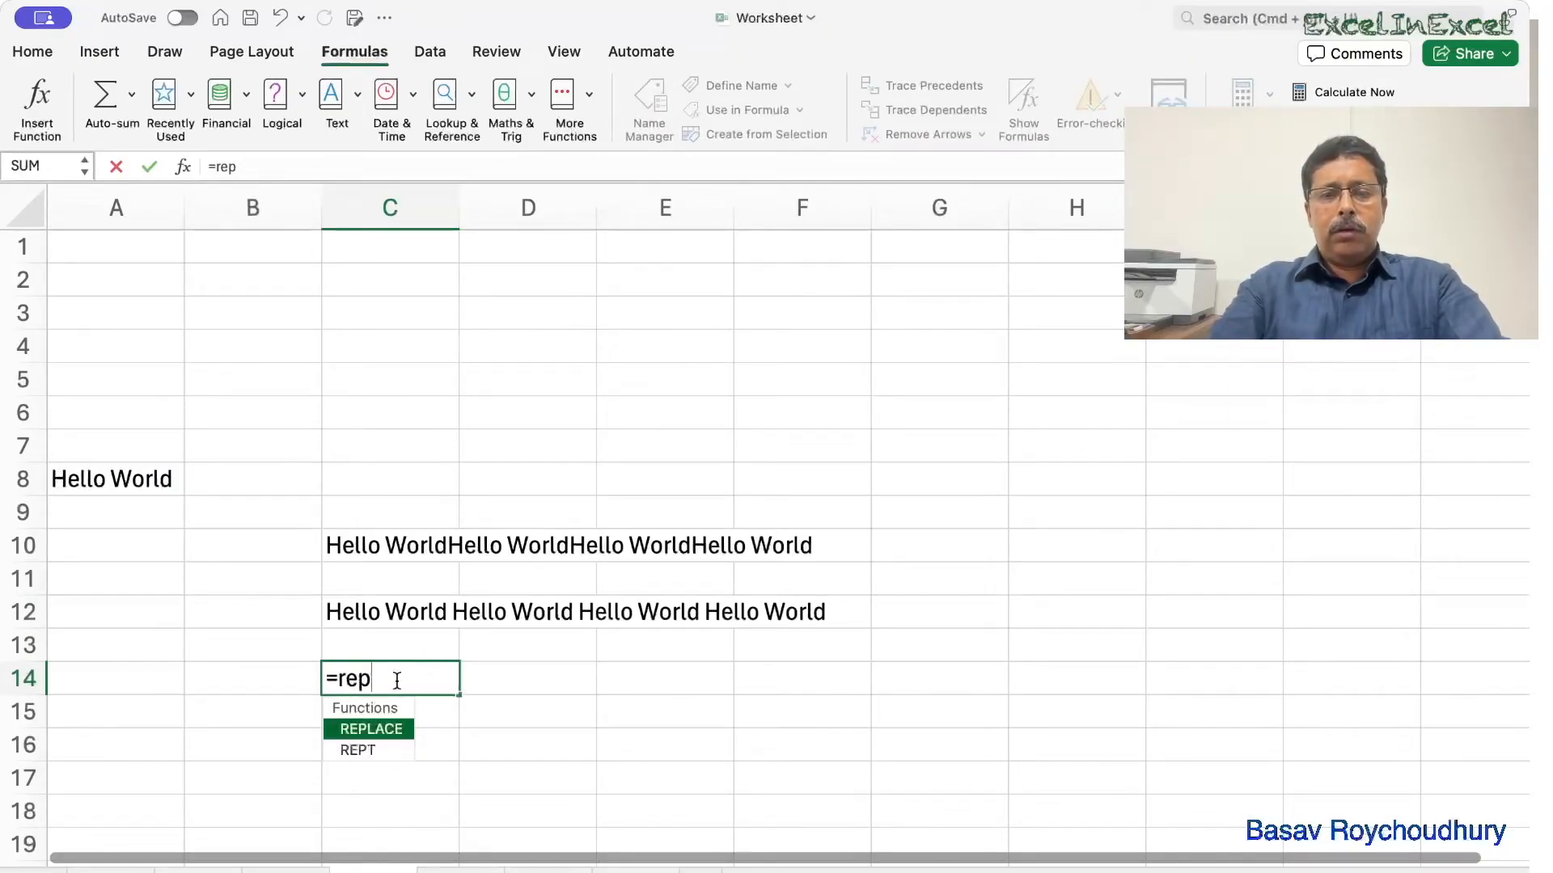
{"action": "type", "text": "t"}
{"action": "key", "text": "Tab"}
{"action": "left_click", "coordinate": [98, 483]}
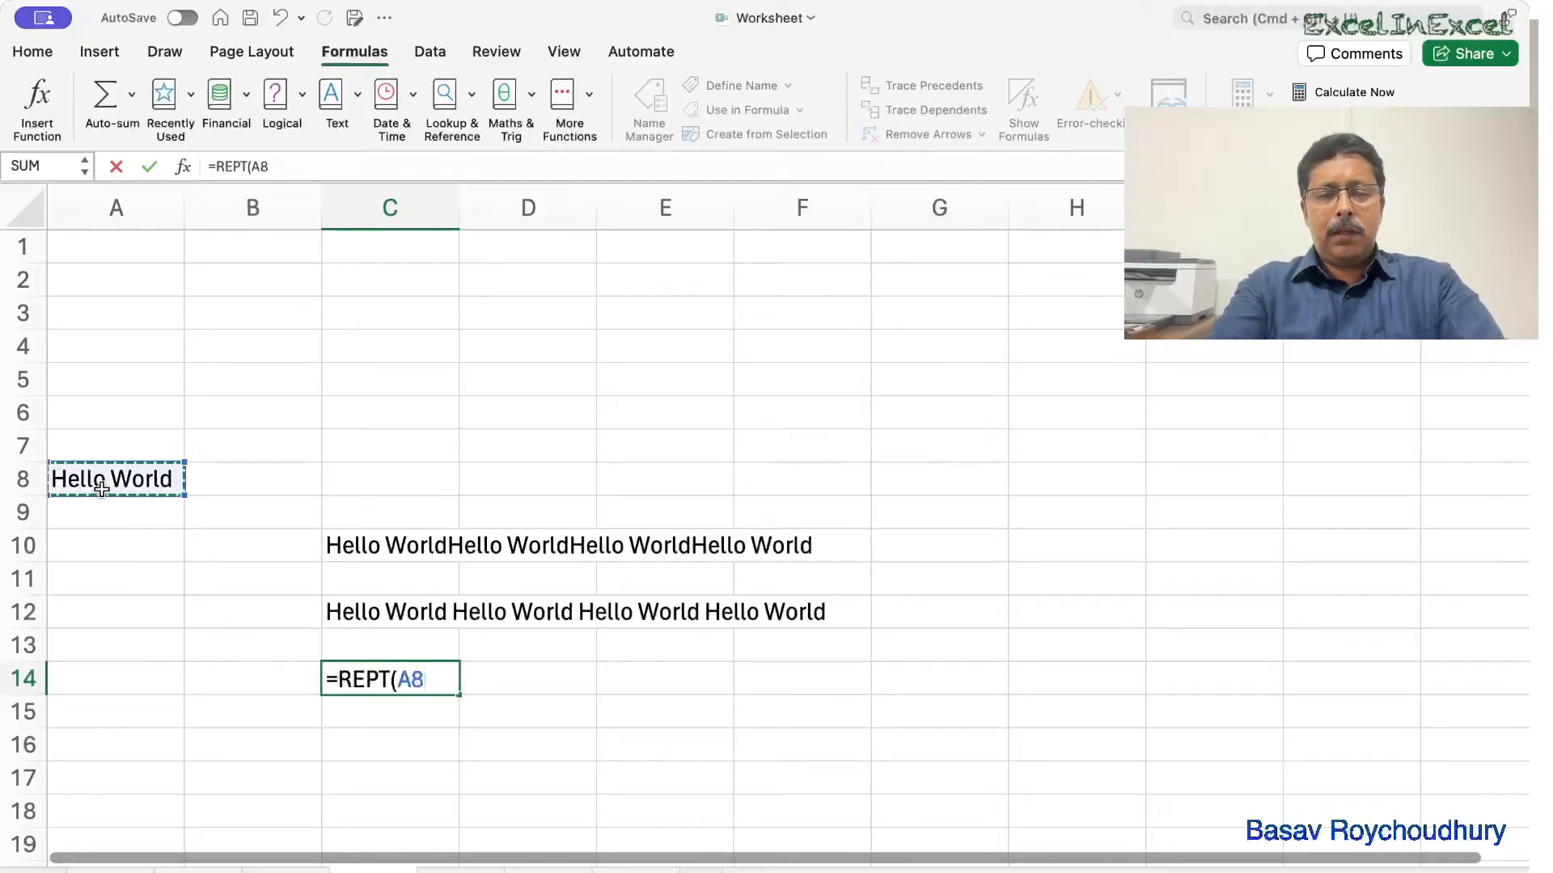
{"action": "type", "text": "&\""}
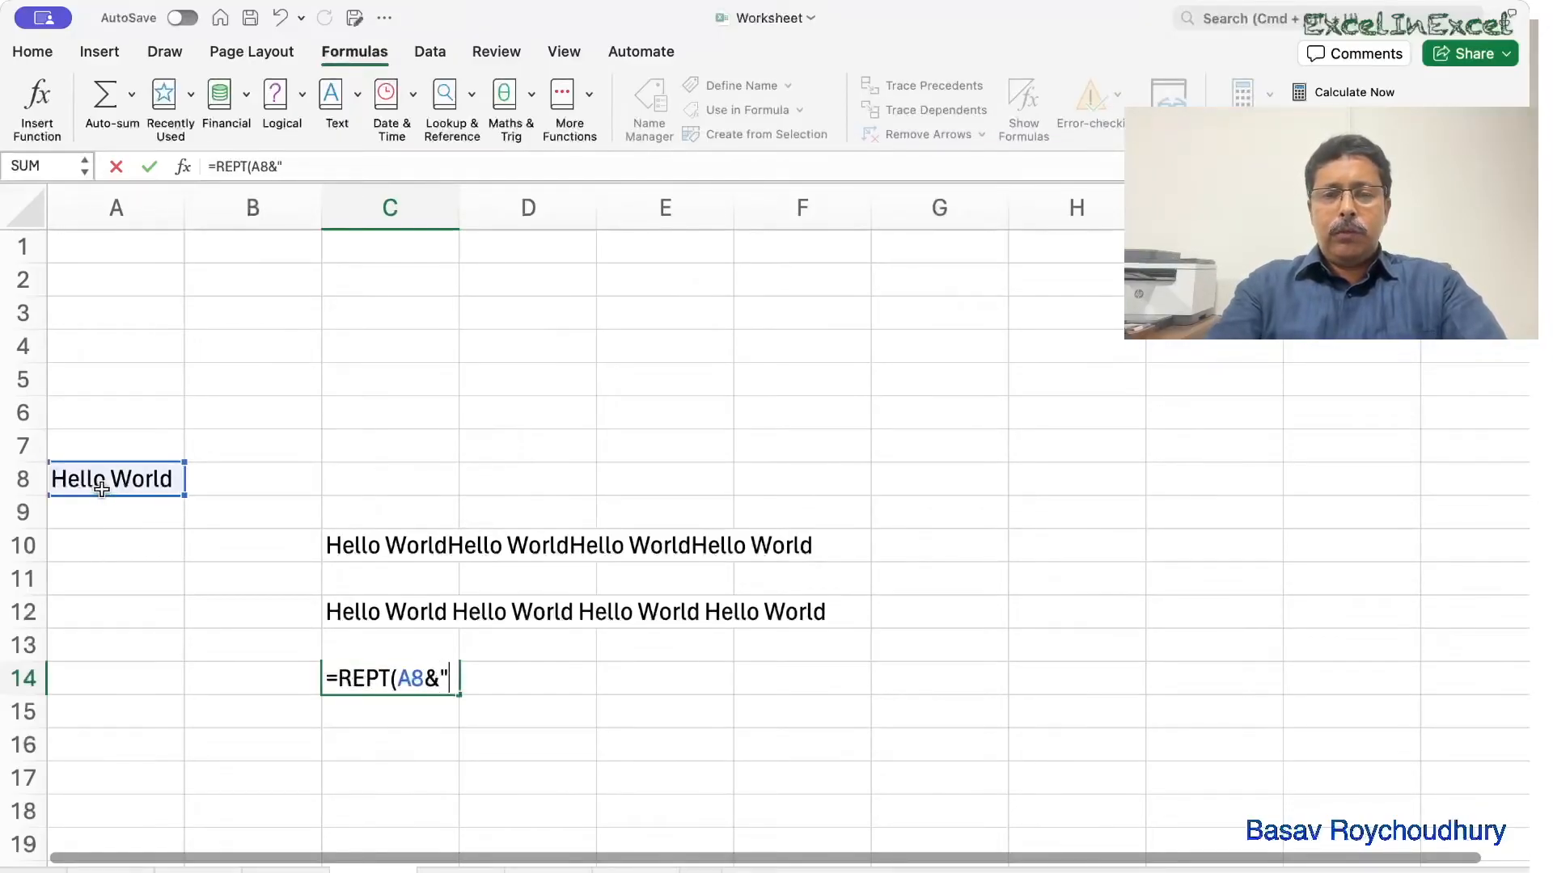
{"action": "type", "text": ", \""}
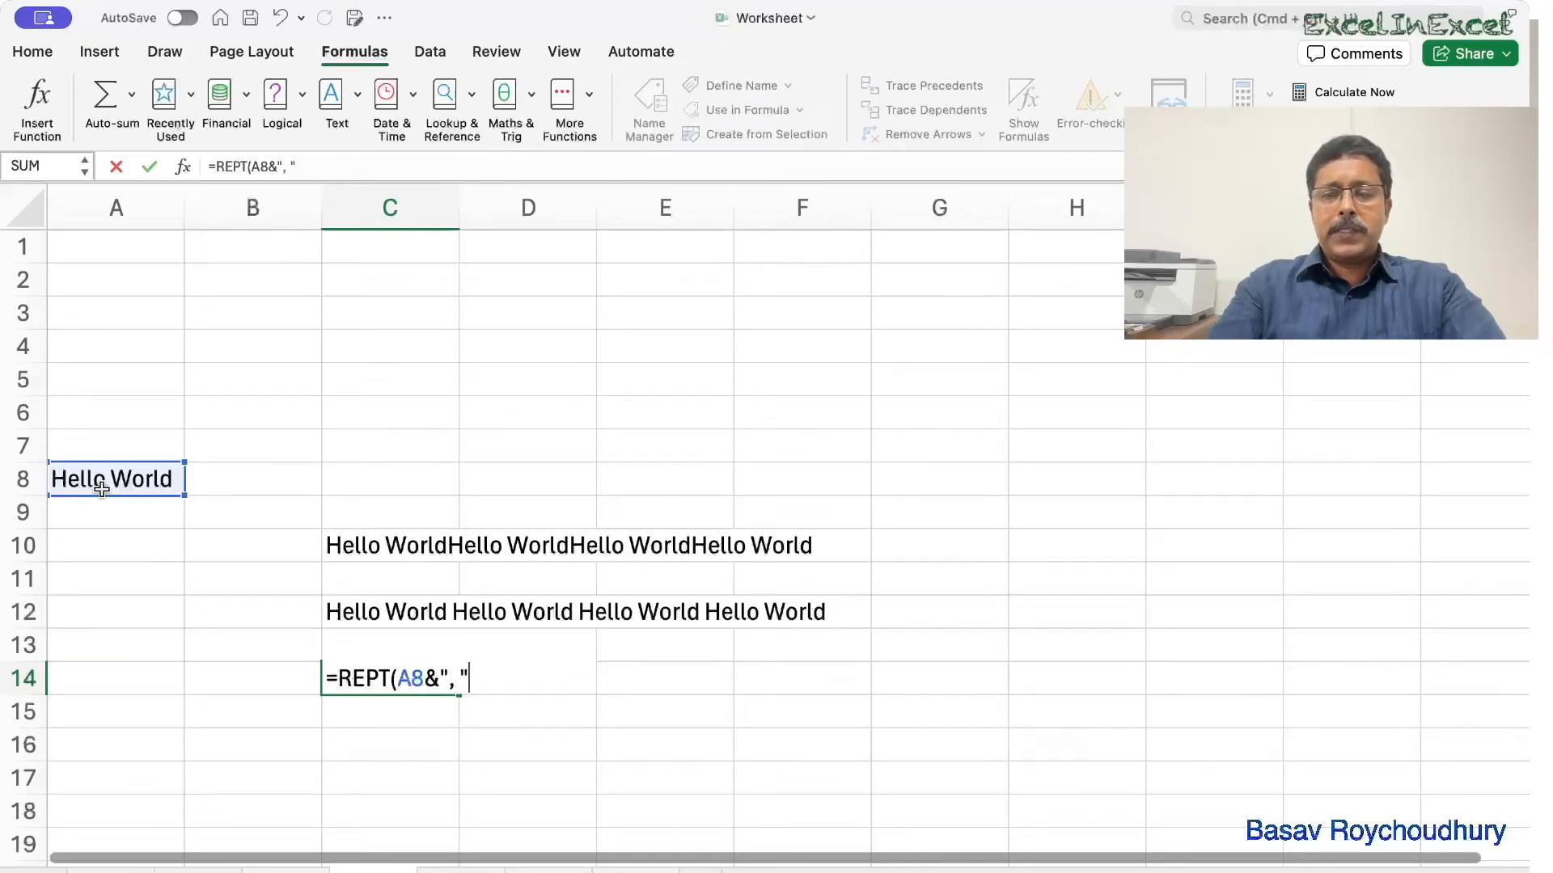
{"action": "type", "text": ",4)"}
{"action": "key", "text": "Return"}
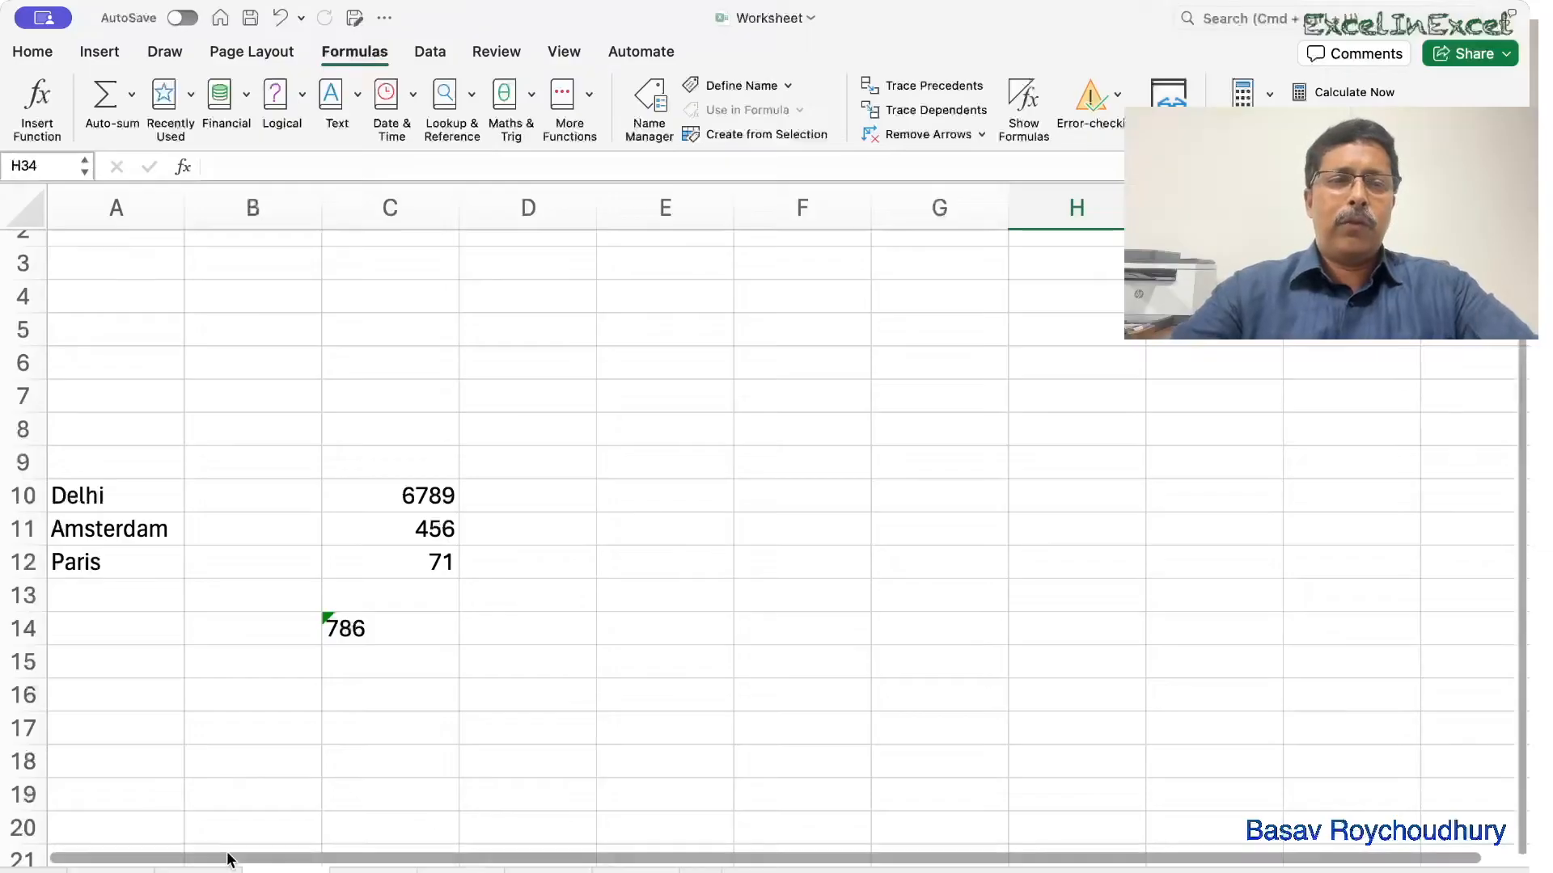
Select the cities in A10:A12, their values in C10:C12, then the text-stored 786 in C14.
{"action": "left_click_drag", "start_coordinate": [132, 495], "coordinate": [133, 549]}
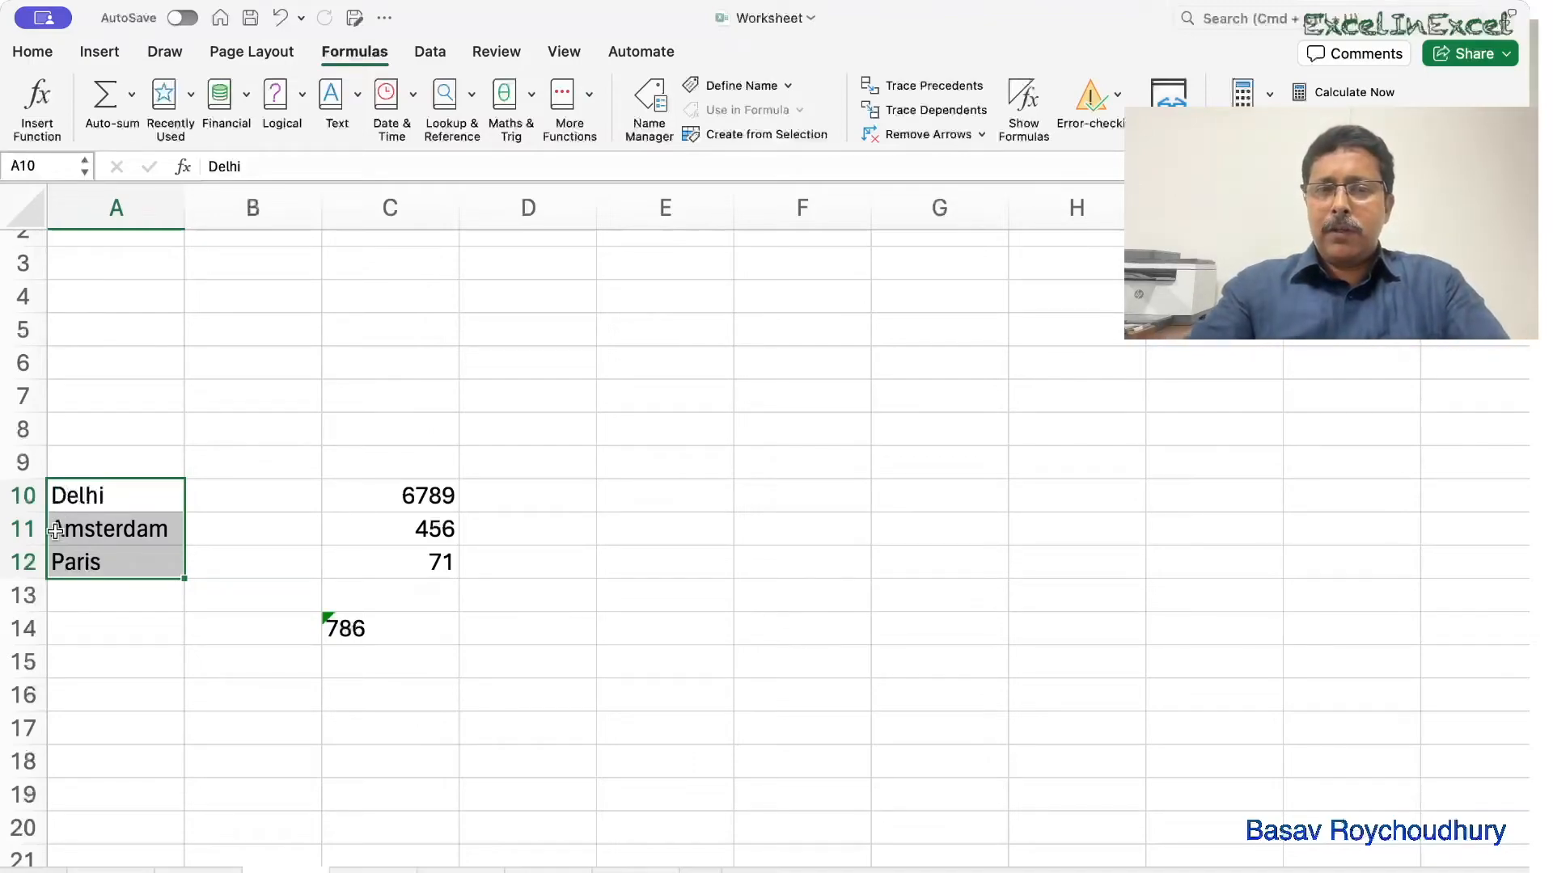
{"action": "left_click", "coordinate": [446, 497]}
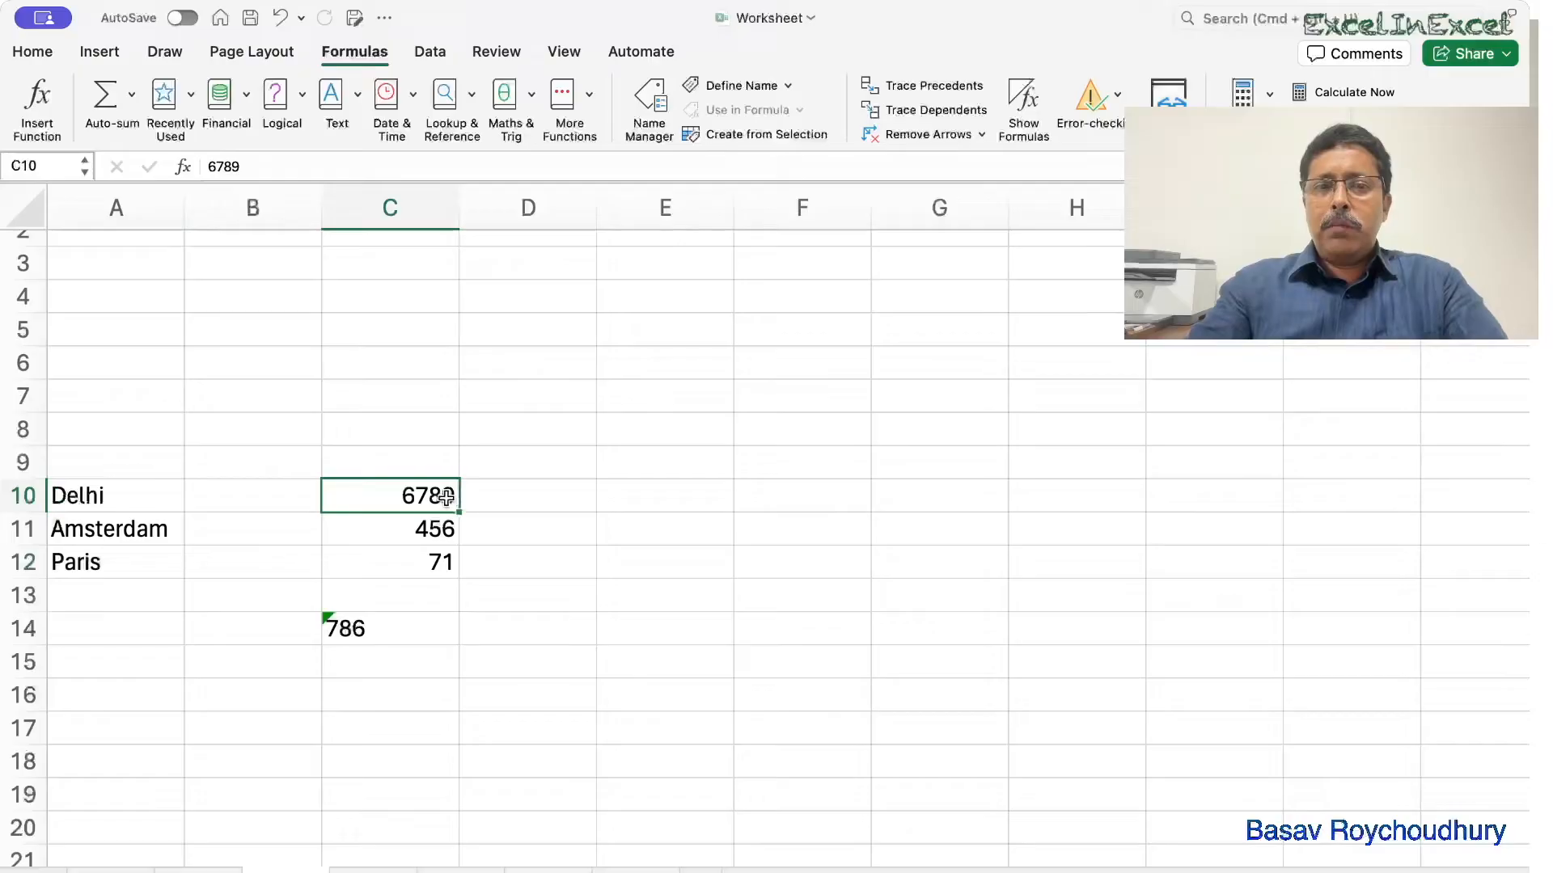
{"action": "left_click_drag", "start_coordinate": [446, 497], "coordinate": [447, 552]}
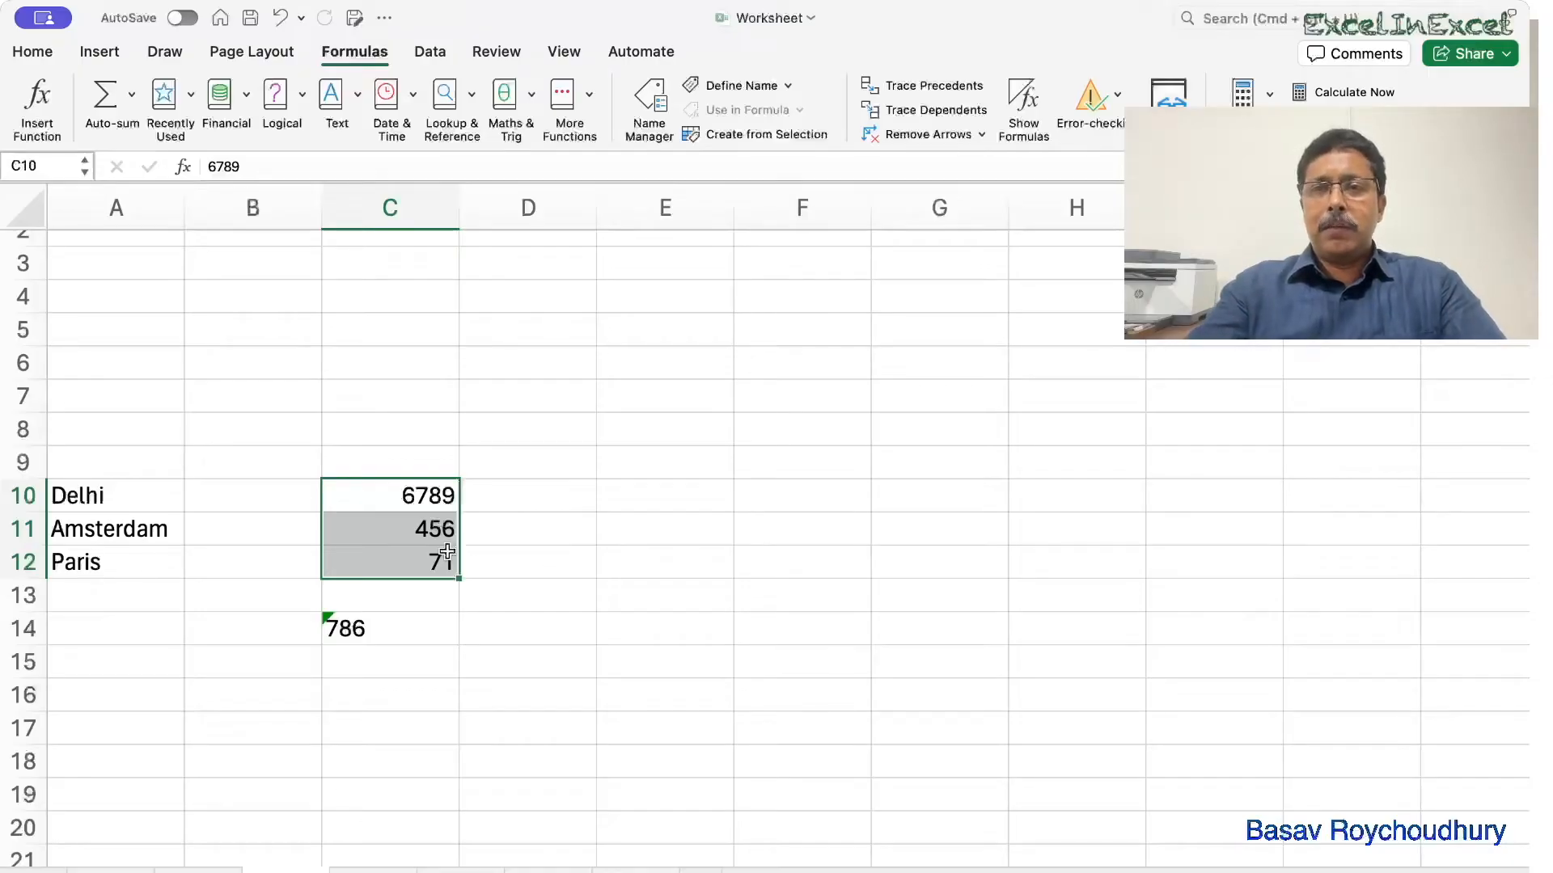
{"action": "left_click", "coordinate": [409, 629]}
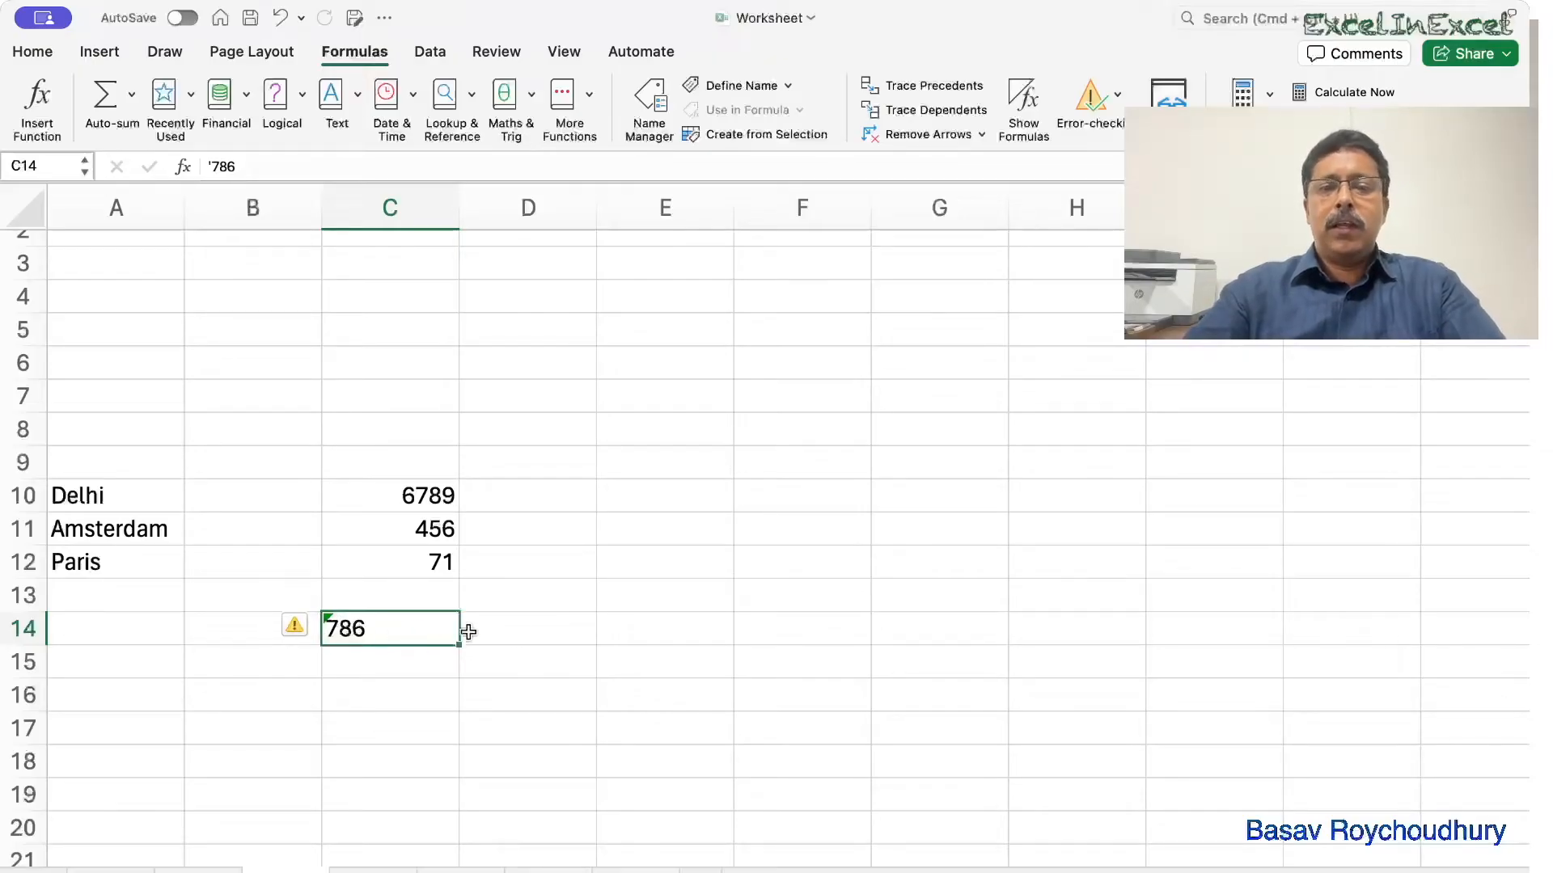
Enter =VALUE(C14) in D14 to convert the text 786 into a number.
{"action": "left_click", "coordinate": [544, 630]}
{"action": "type", "text": "=vla"}
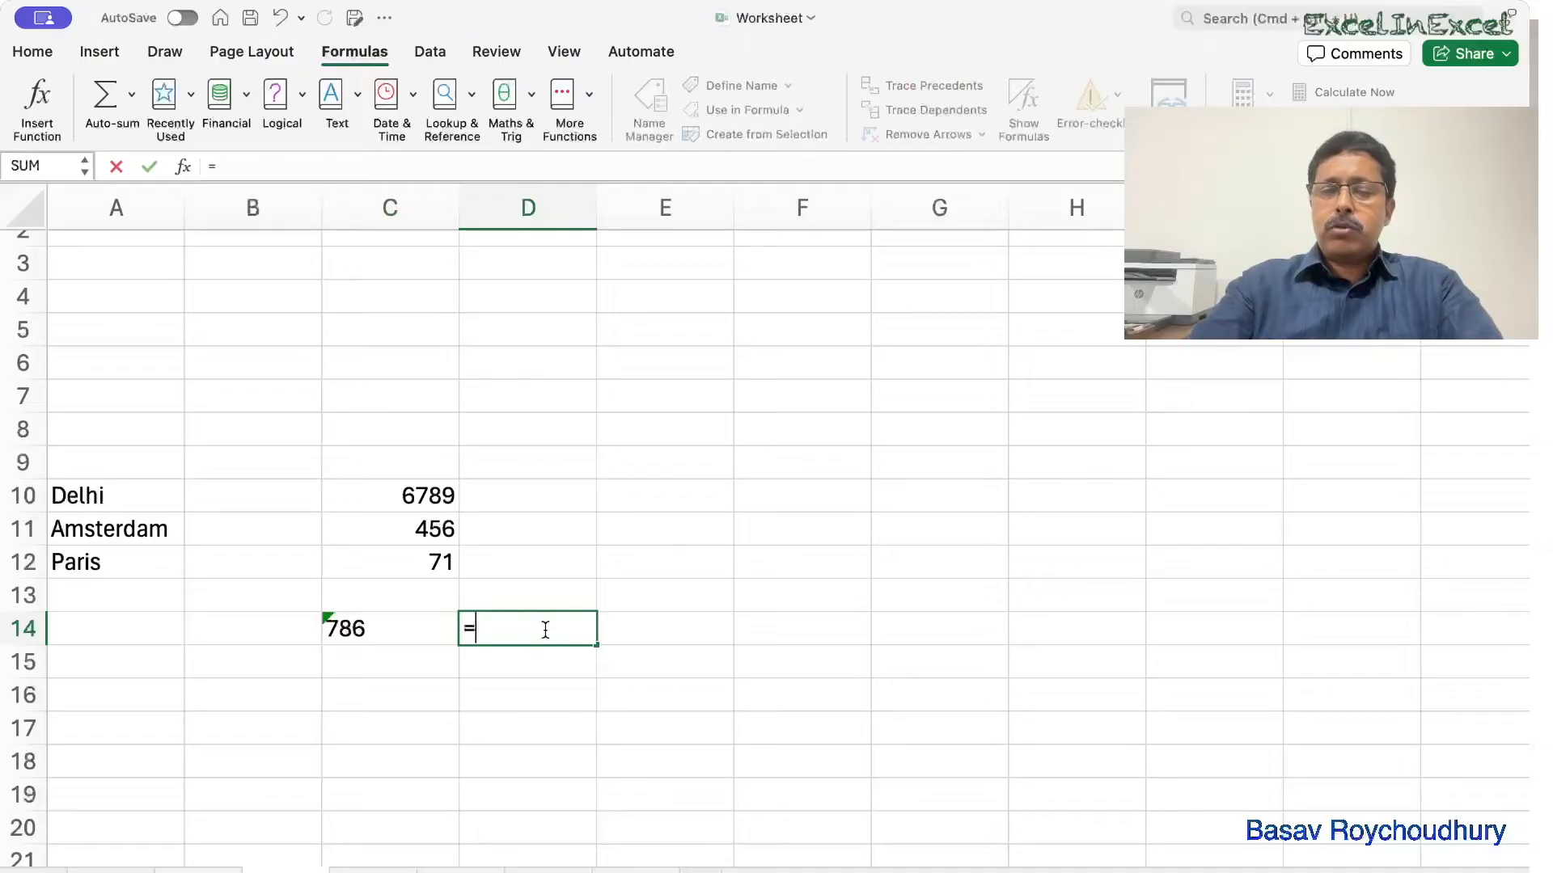
{"action": "key", "text": "BackSpace"}
{"action": "key", "text": "BackSpace"}
{"action": "type", "text": "al"}
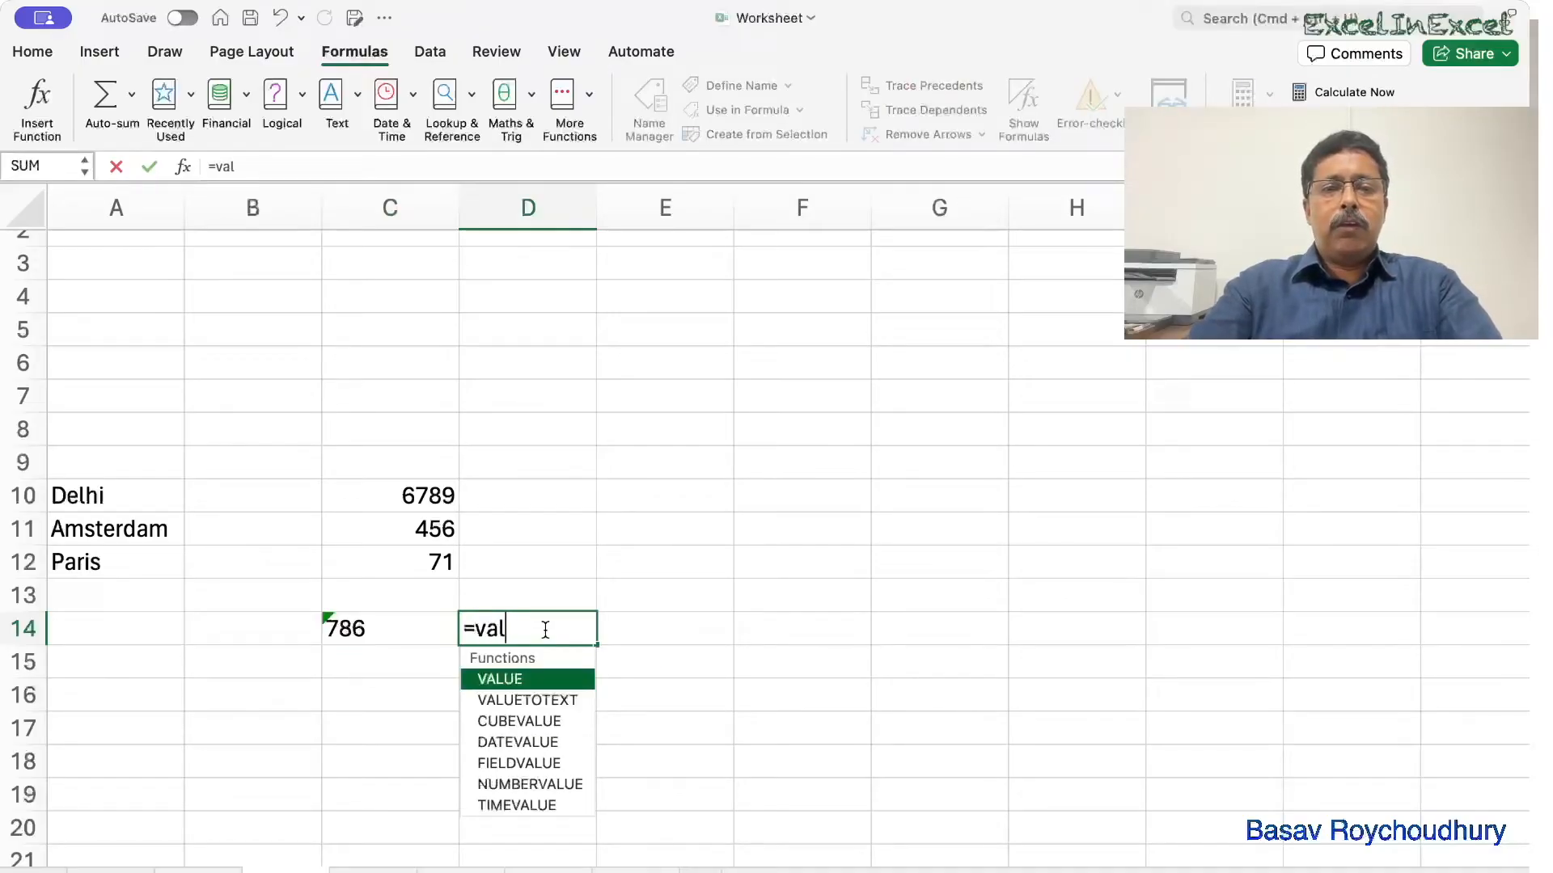
{"action": "key", "text": "Tab"}
{"action": "left_click", "coordinate": [411, 630]}
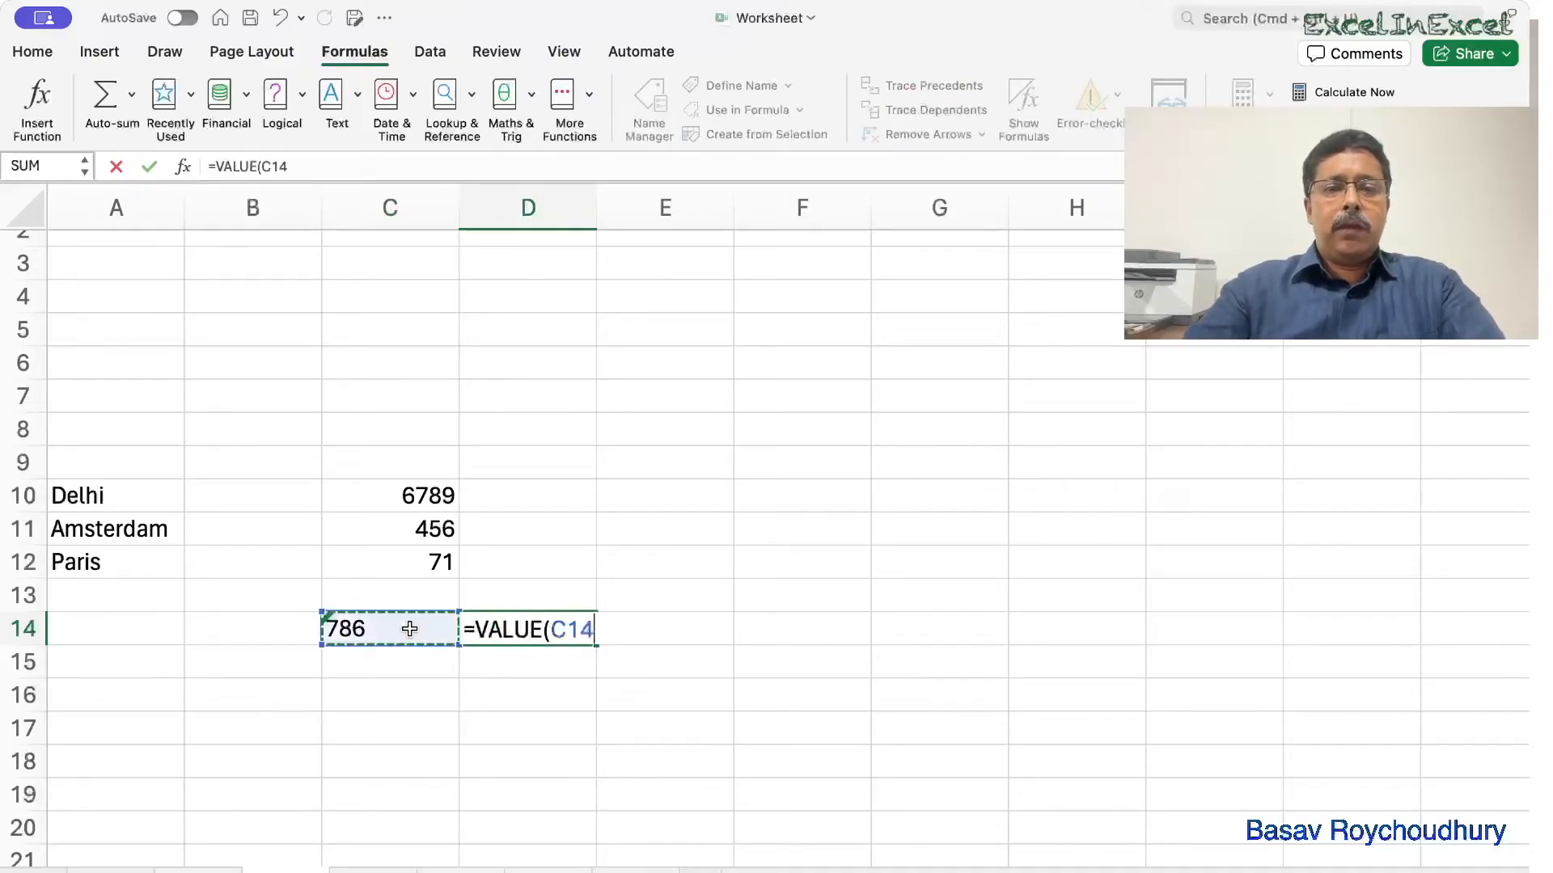
{"action": "type", "text": ")"}
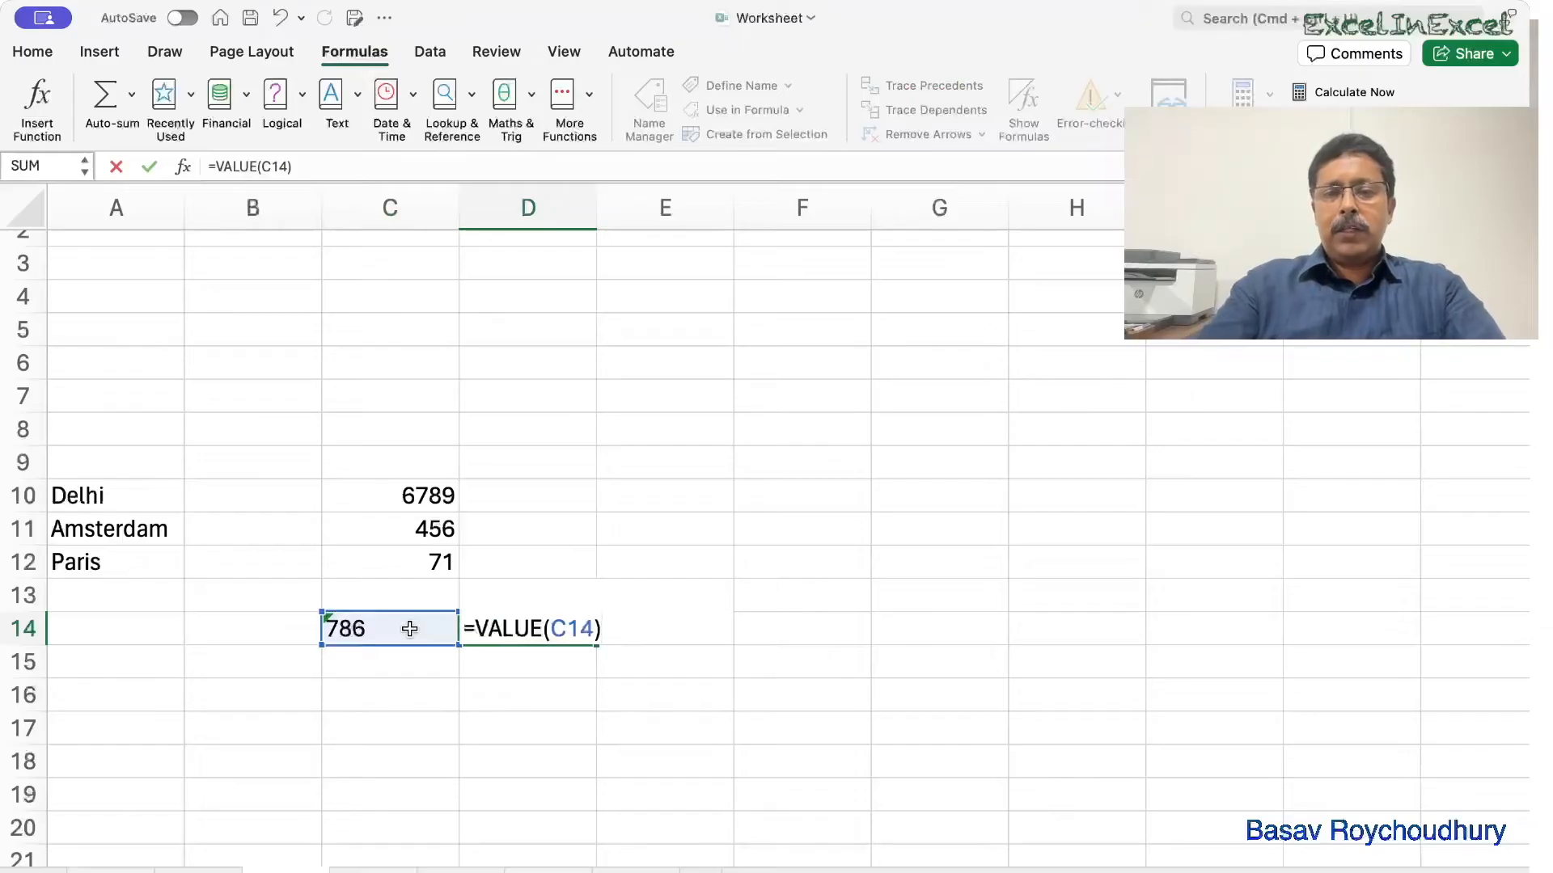
{"action": "key", "text": "Return"}
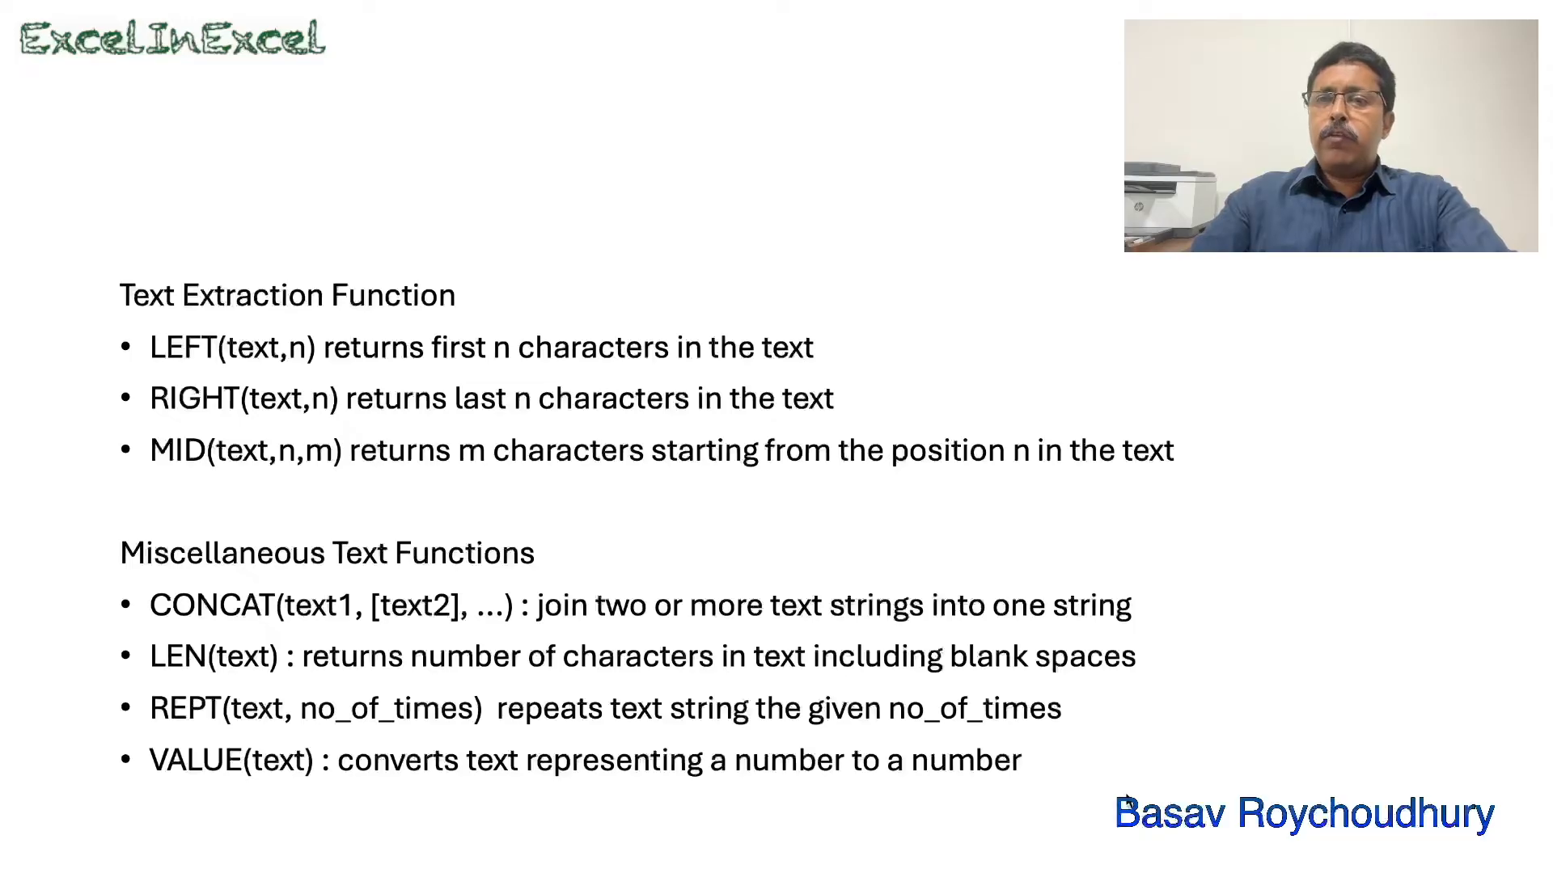
Advance to the TRIM and CLEAN slide, then show the worksheet with Monthly report in A9.
{"action": "left_click", "coordinate": [1127, 800]}
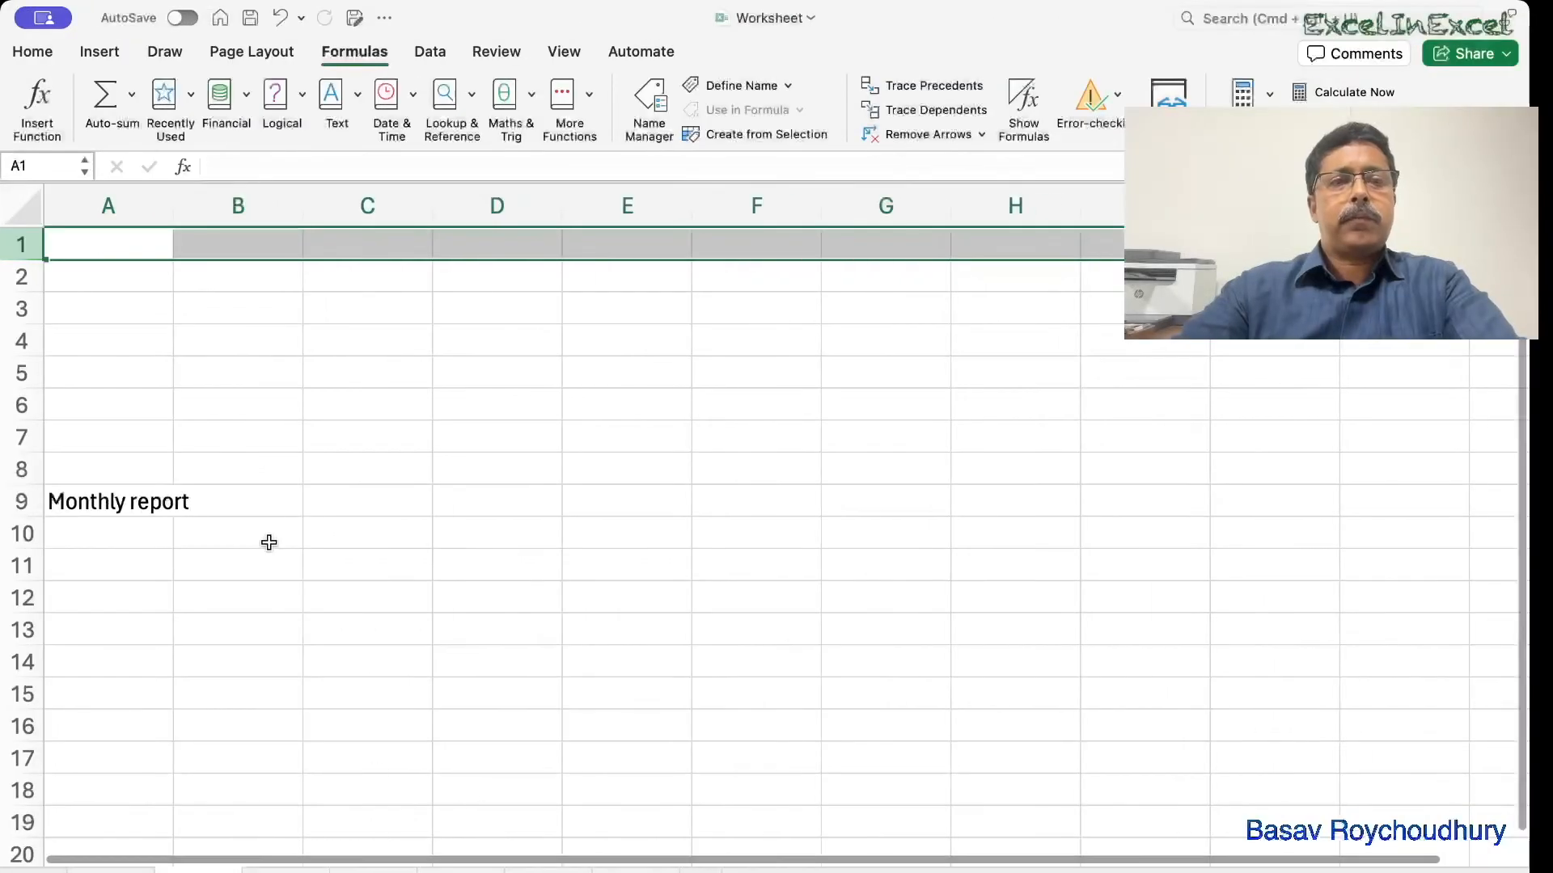
Type 'ABC Bank' into cell A5 with extra leading and in-between spaces.
{"action": "left_click", "coordinate": [104, 345]}
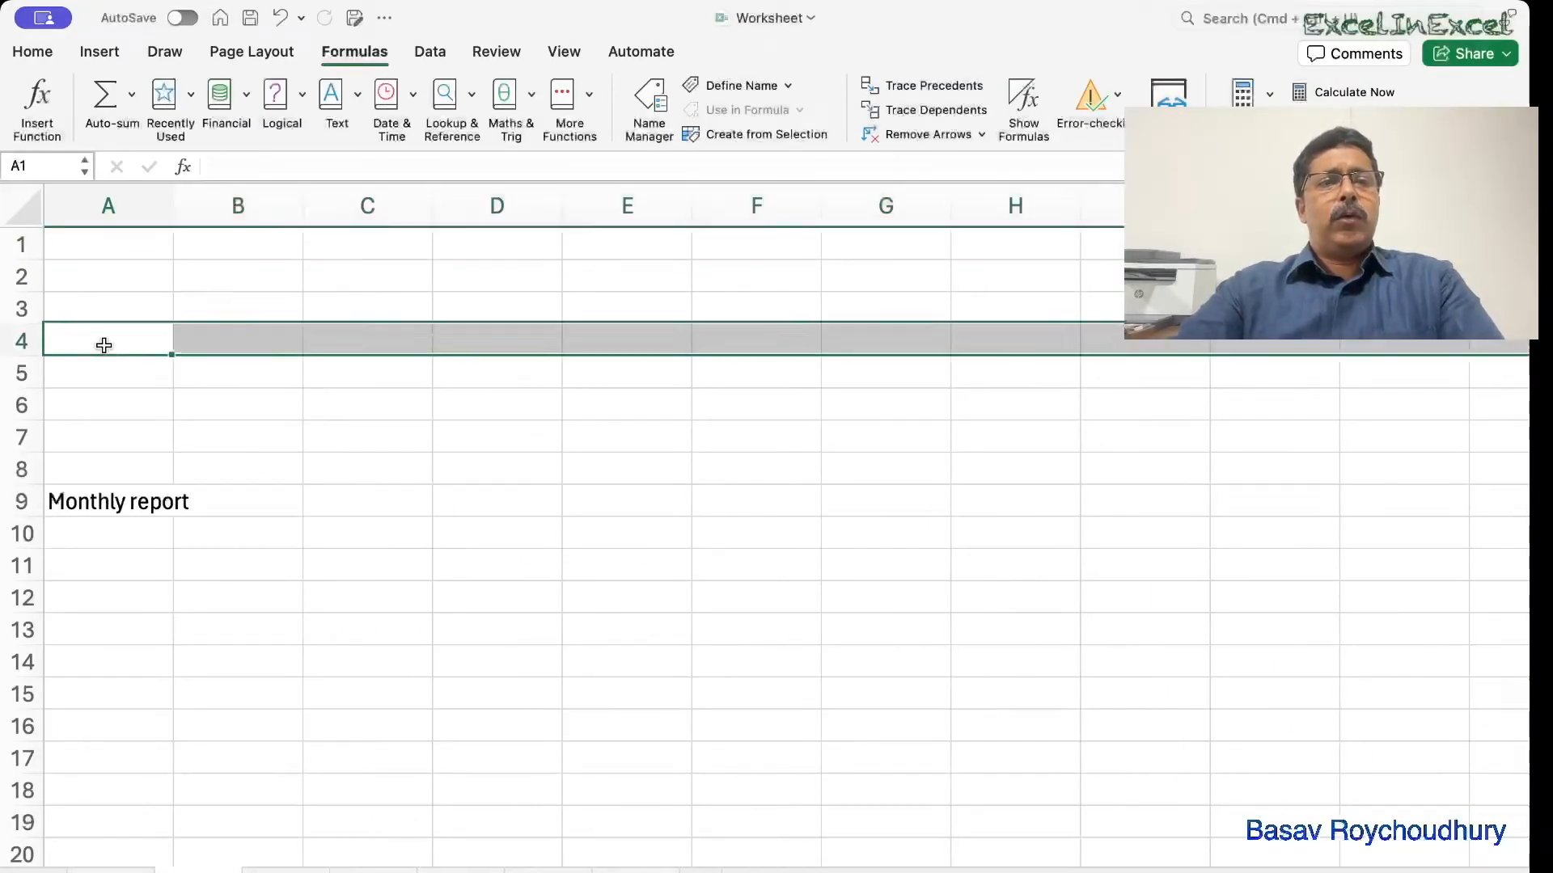
{"action": "left_click", "coordinate": [125, 370]}
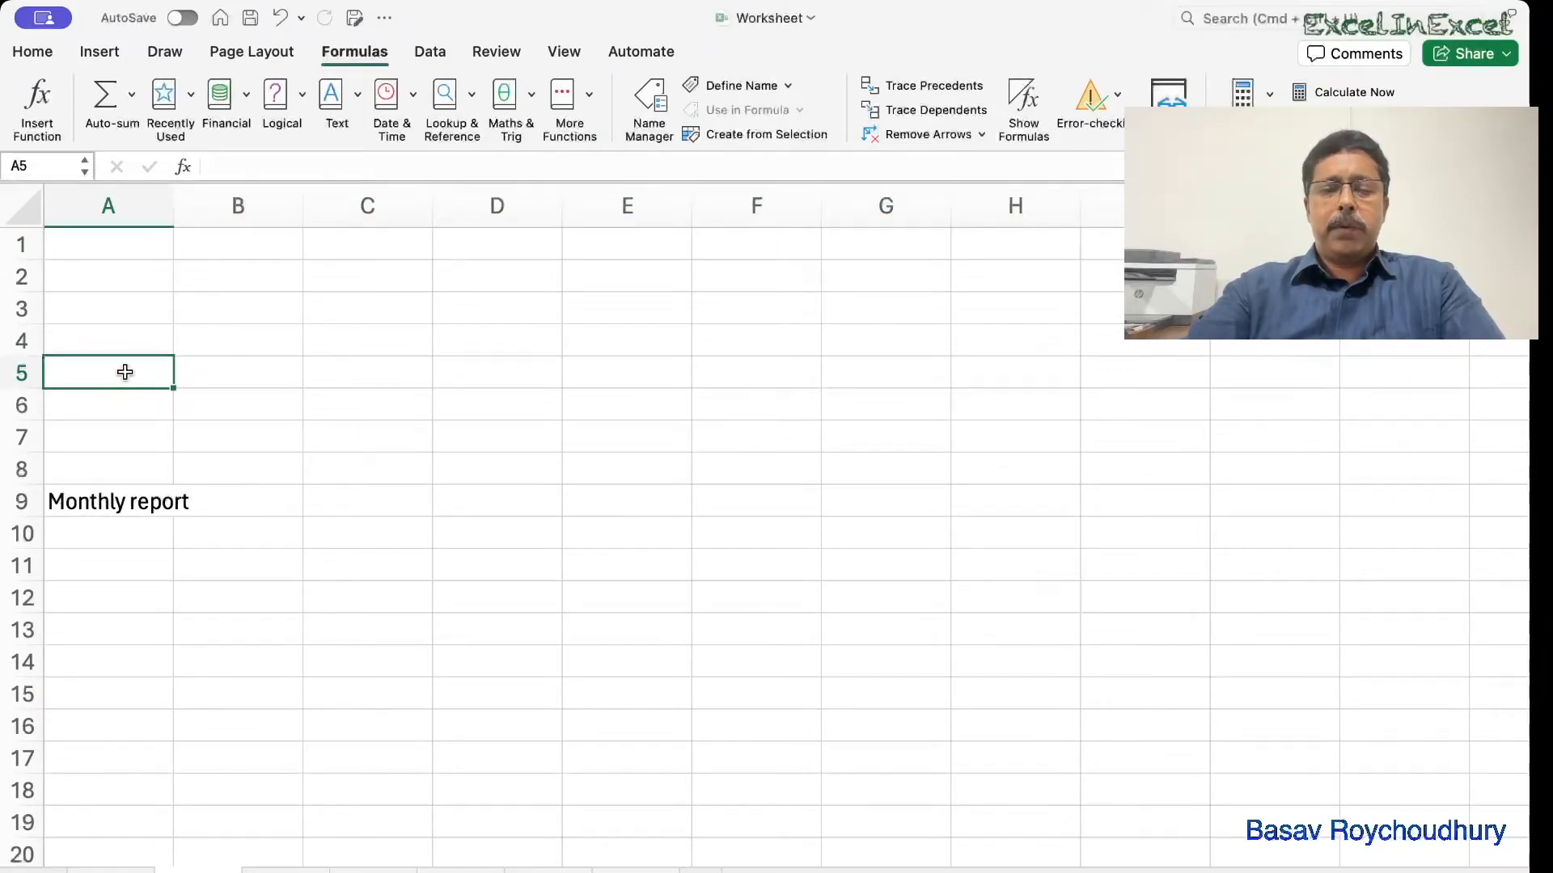
{"action": "double_click", "coordinate": [125, 372]}
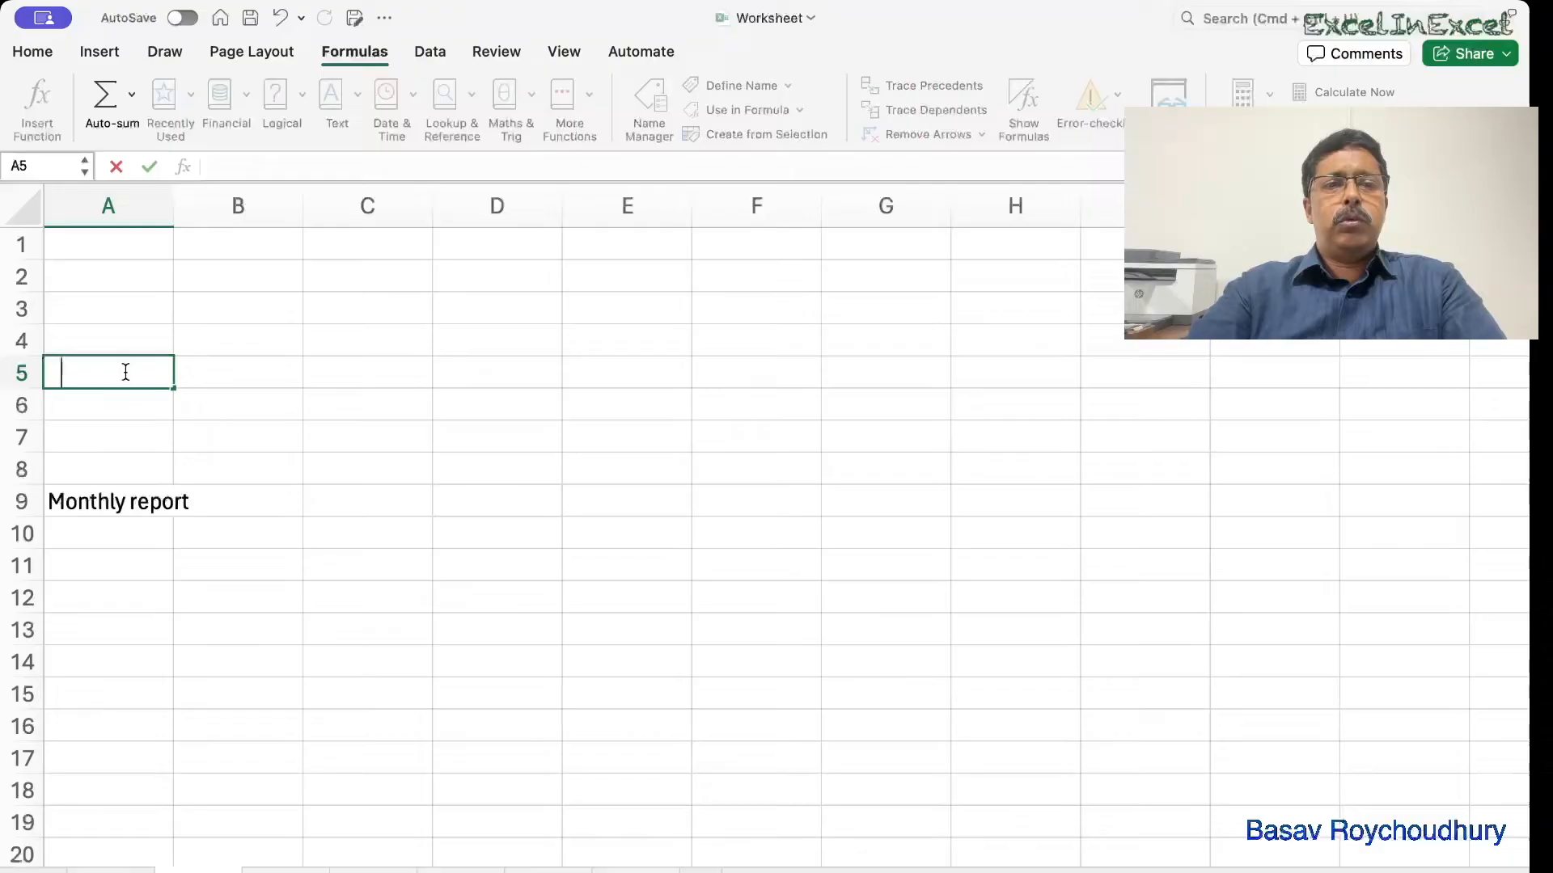
{"action": "type", "text": "ABC "}
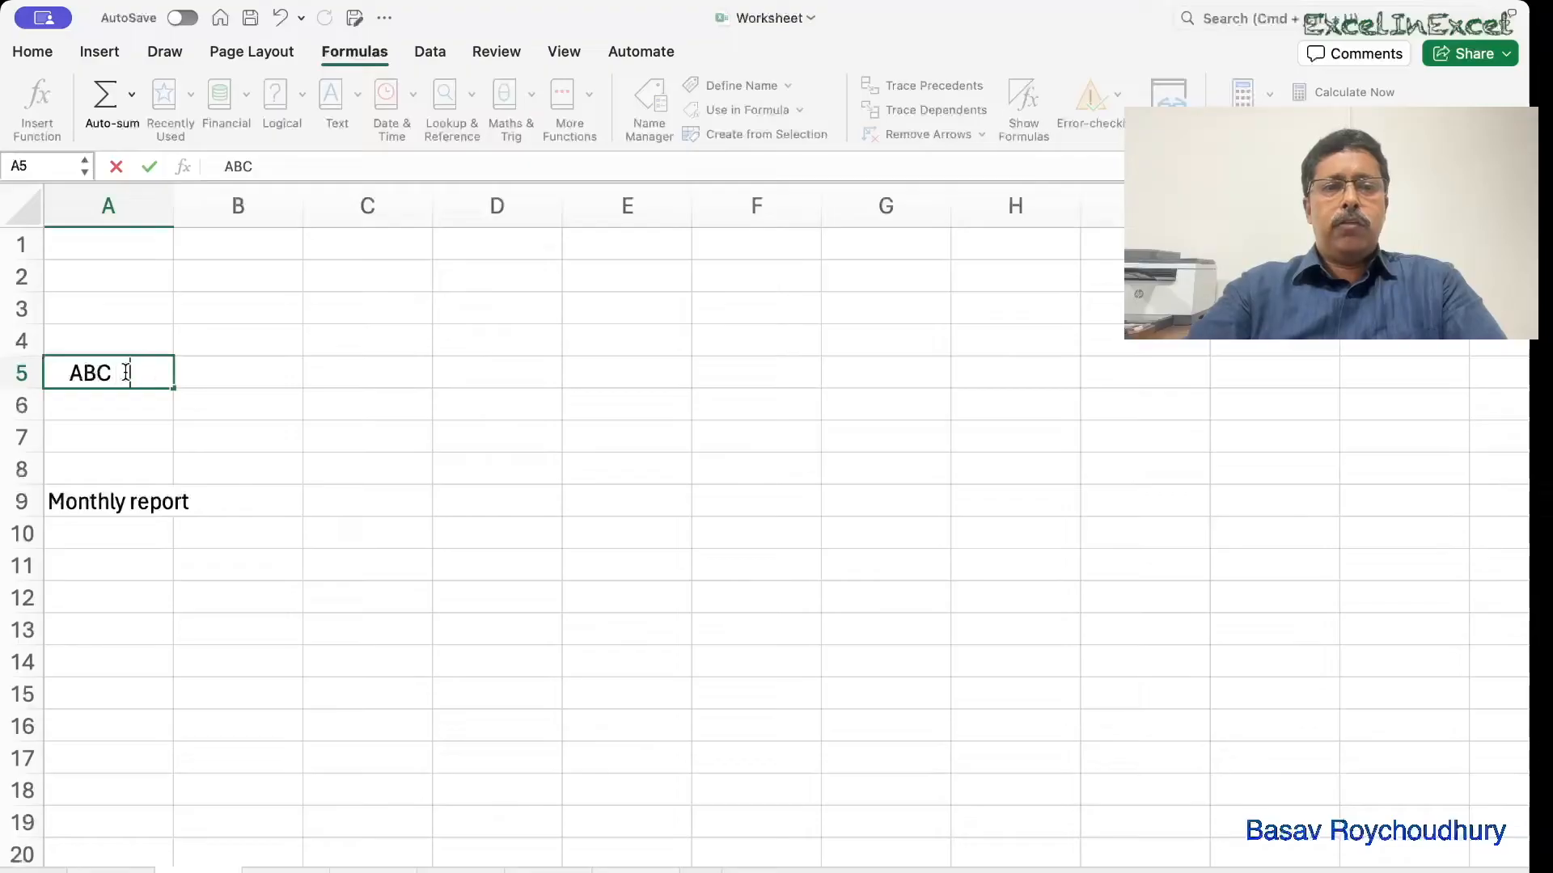
{"action": "type", "text": "   Bank"}
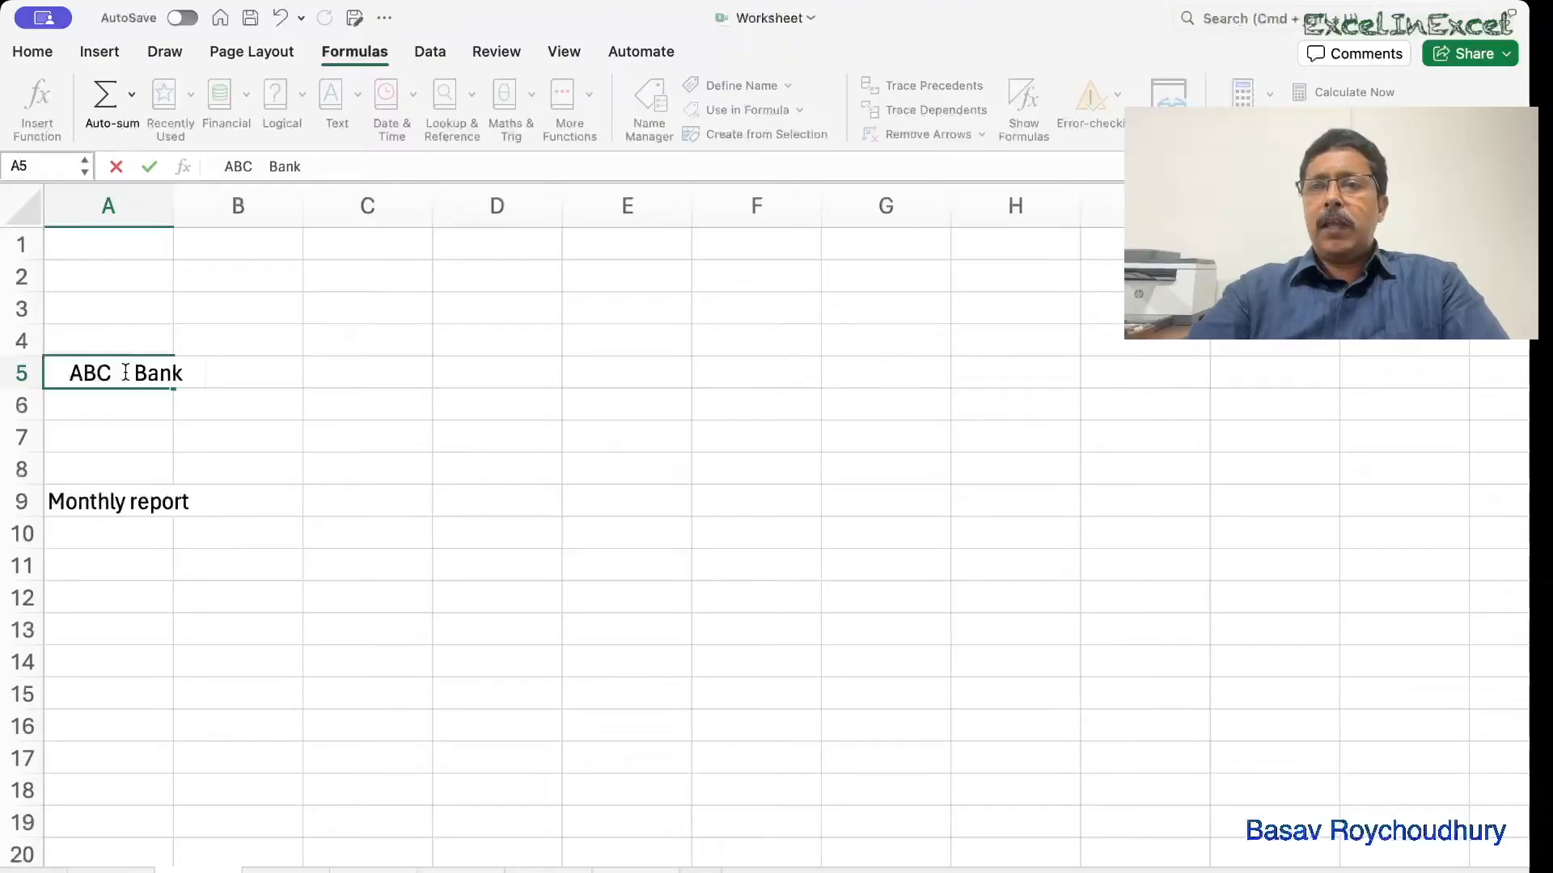
{"action": "key", "text": "Tab"}
{"action": "key", "text": "Tab"}
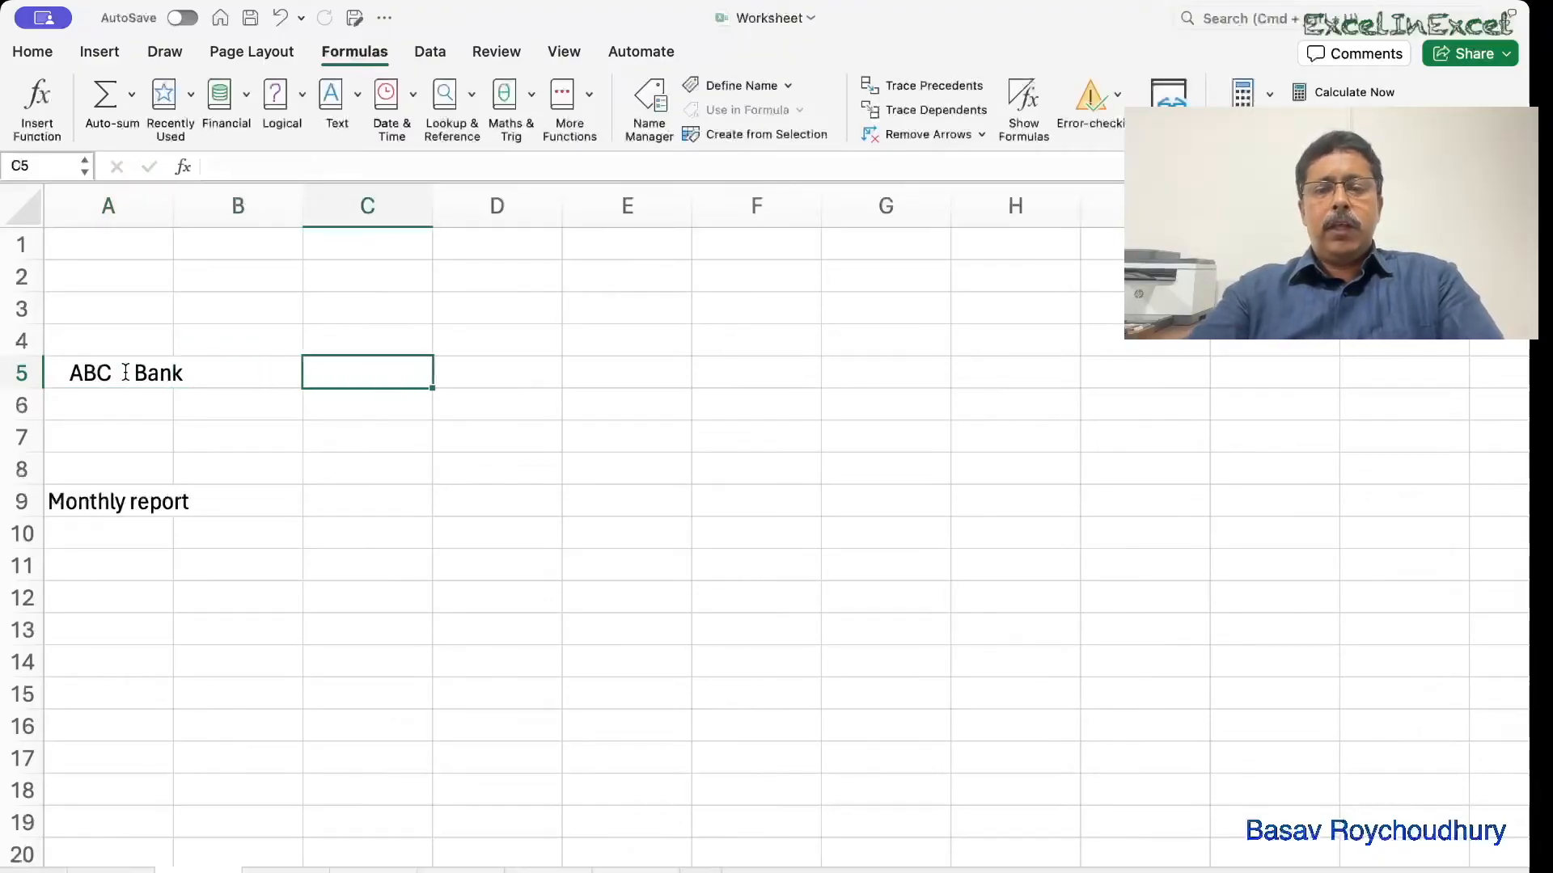
Count the characters of the spaced A5 text with =LEN(A5), which returns 22.
{"action": "type", "text": "=l"}
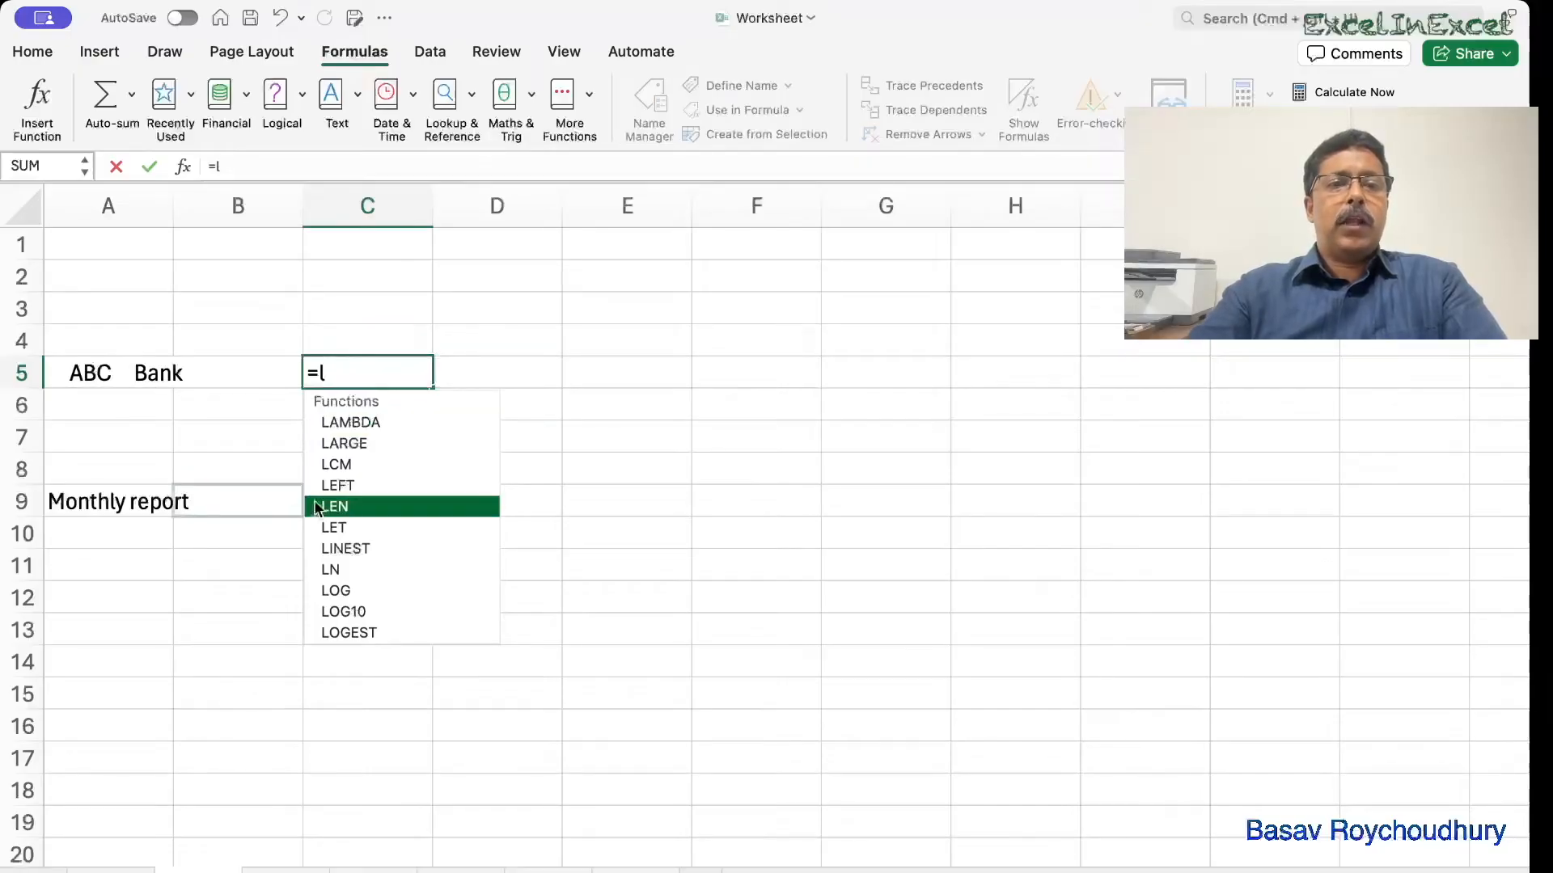
{"action": "double_click", "coordinate": [343, 509]}
{"action": "left_click", "coordinate": [131, 376]}
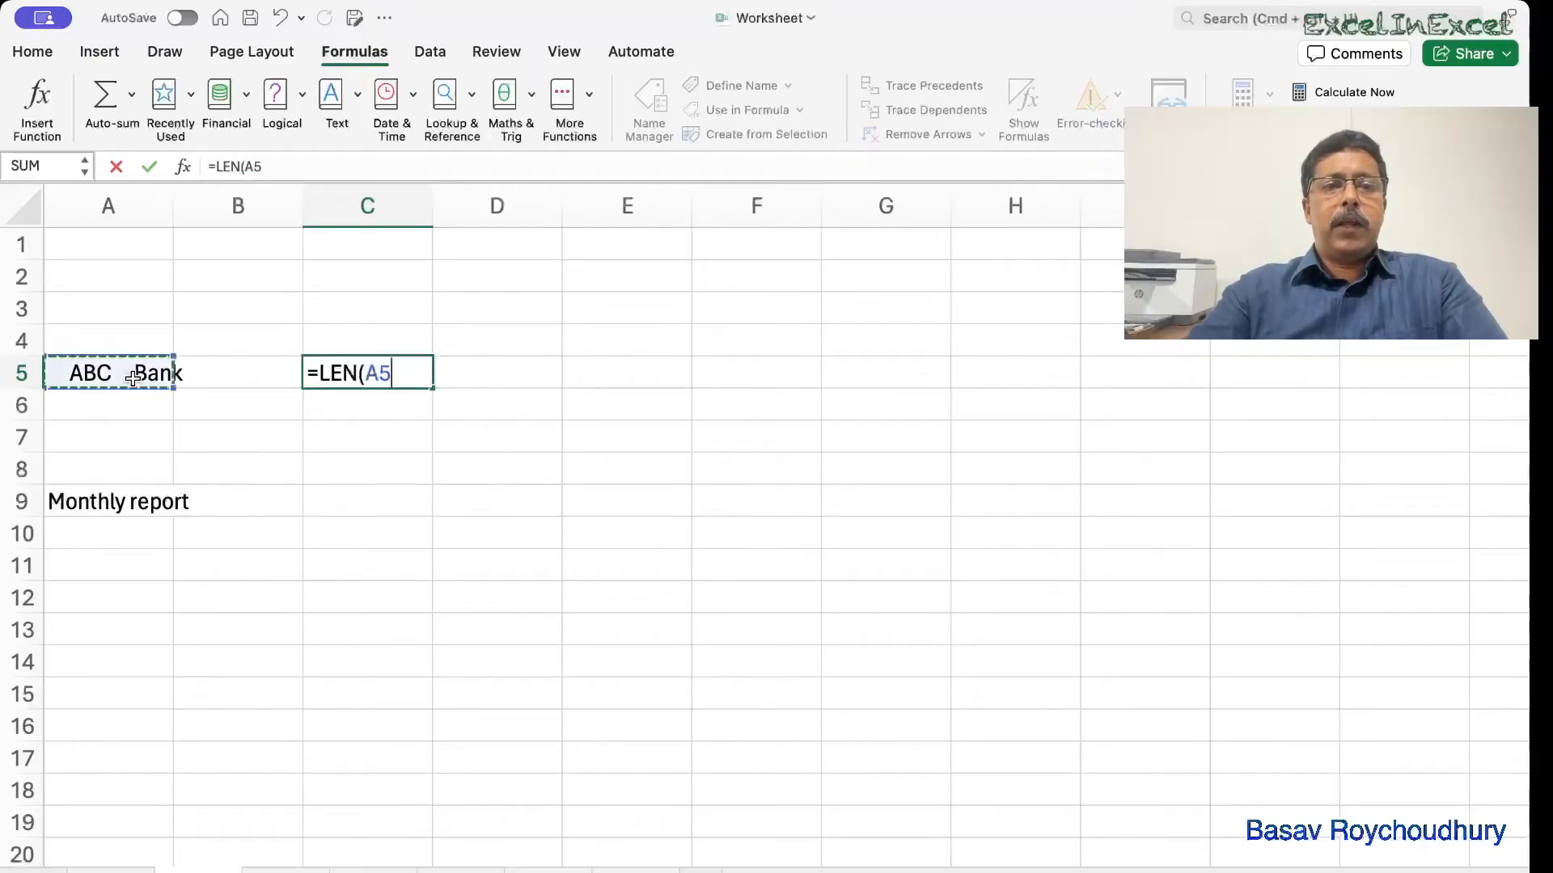
{"action": "type", "text": ")"}
{"action": "key", "text": "Return"}
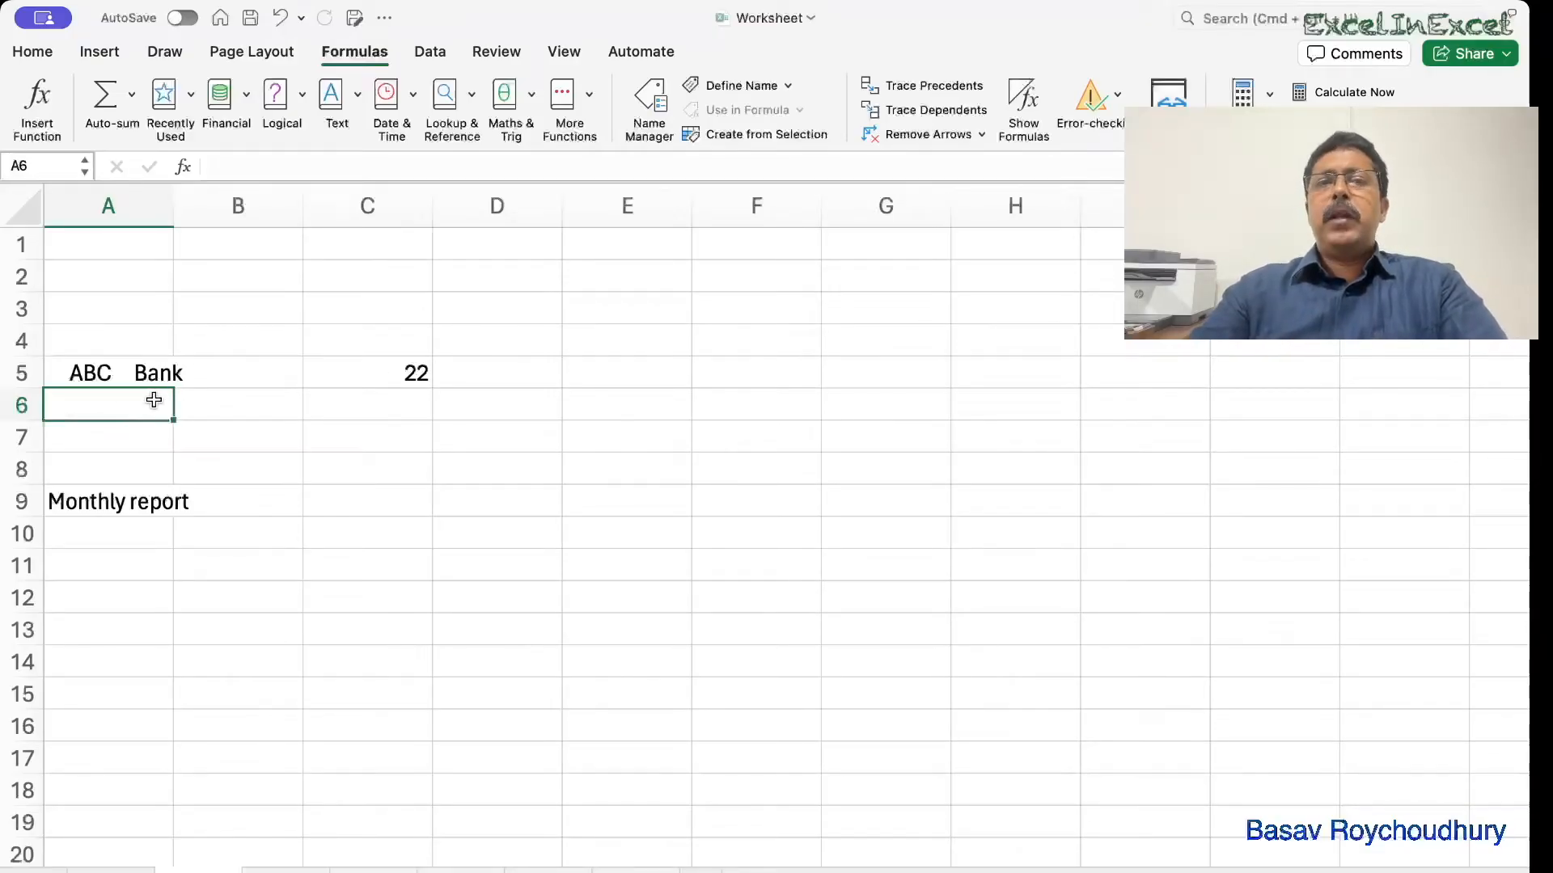
Enter =TRIM(A5) in A6 to strip the extra spaces from ABC Bank.
{"action": "type", "text": "="}
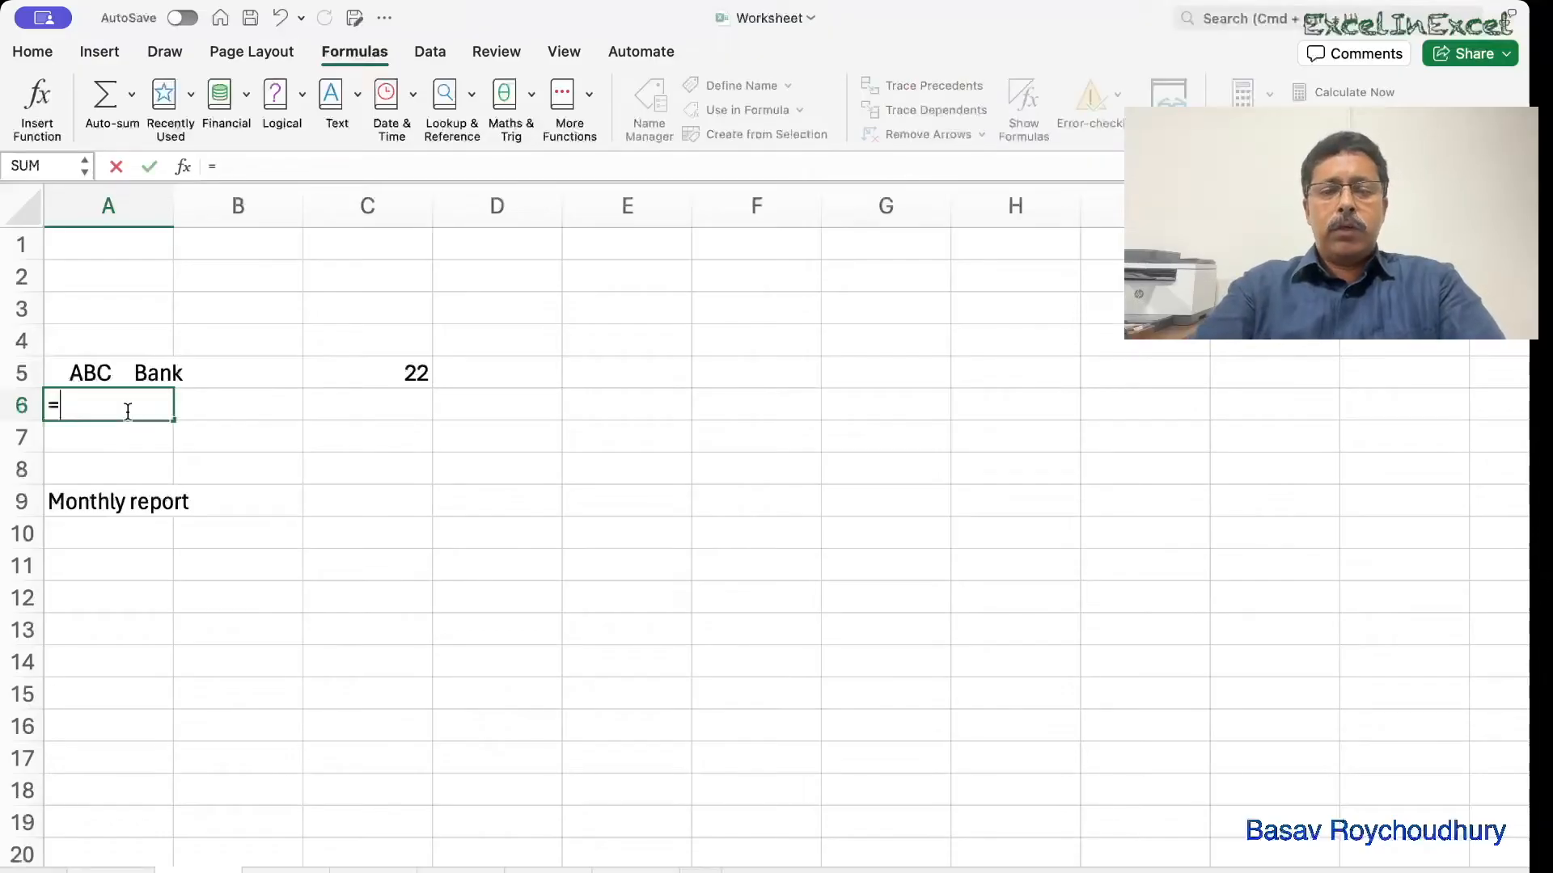
{"action": "type", "text": "trim"}
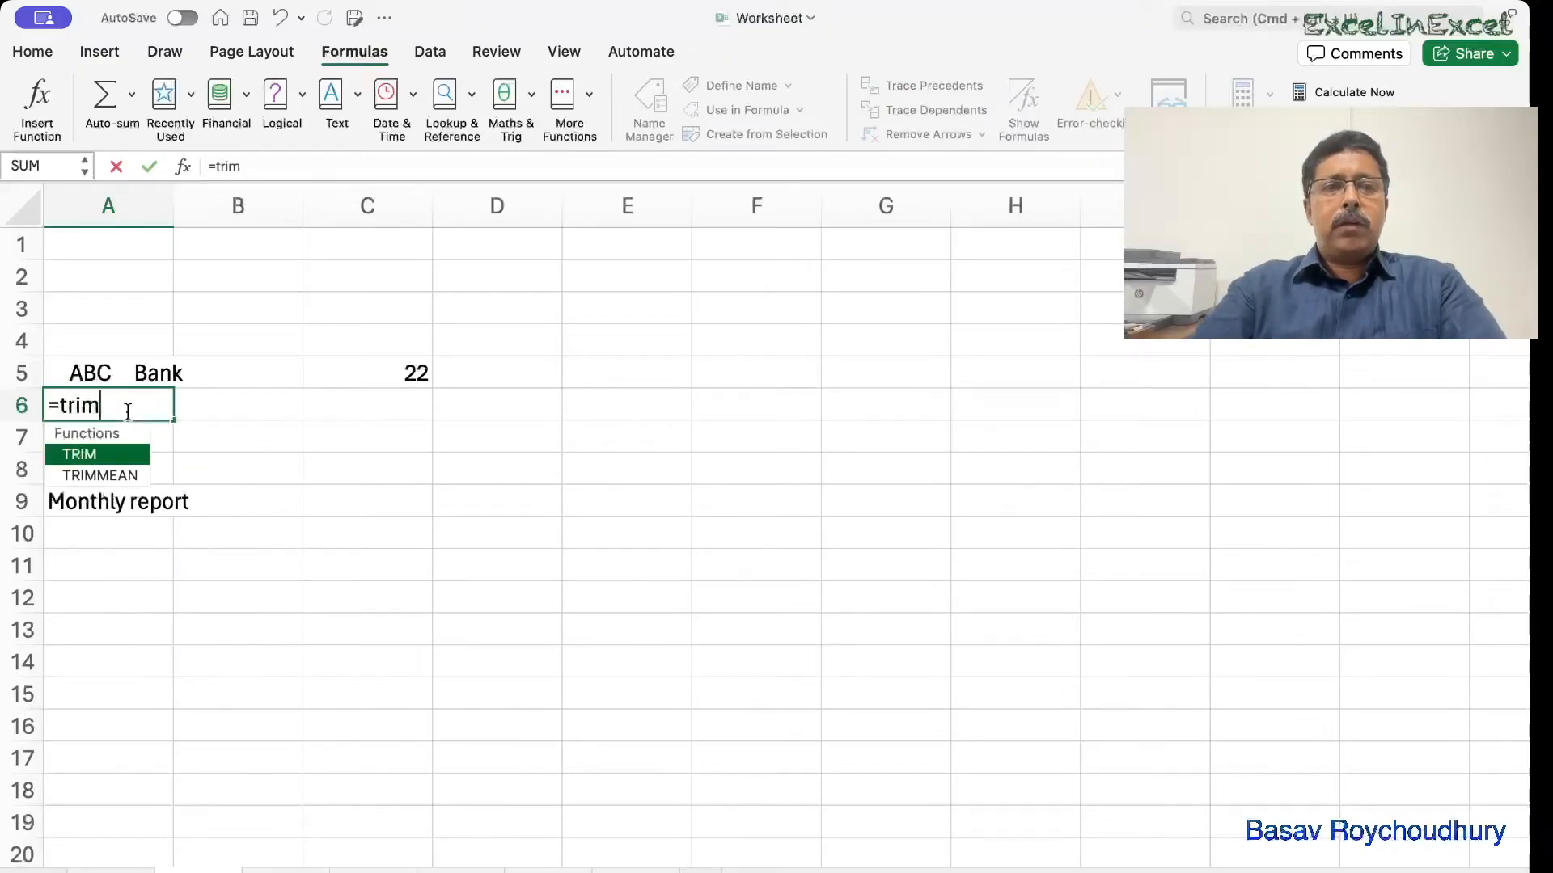
{"action": "key", "text": "Tab"}
{"action": "left_click", "coordinate": [89, 374]}
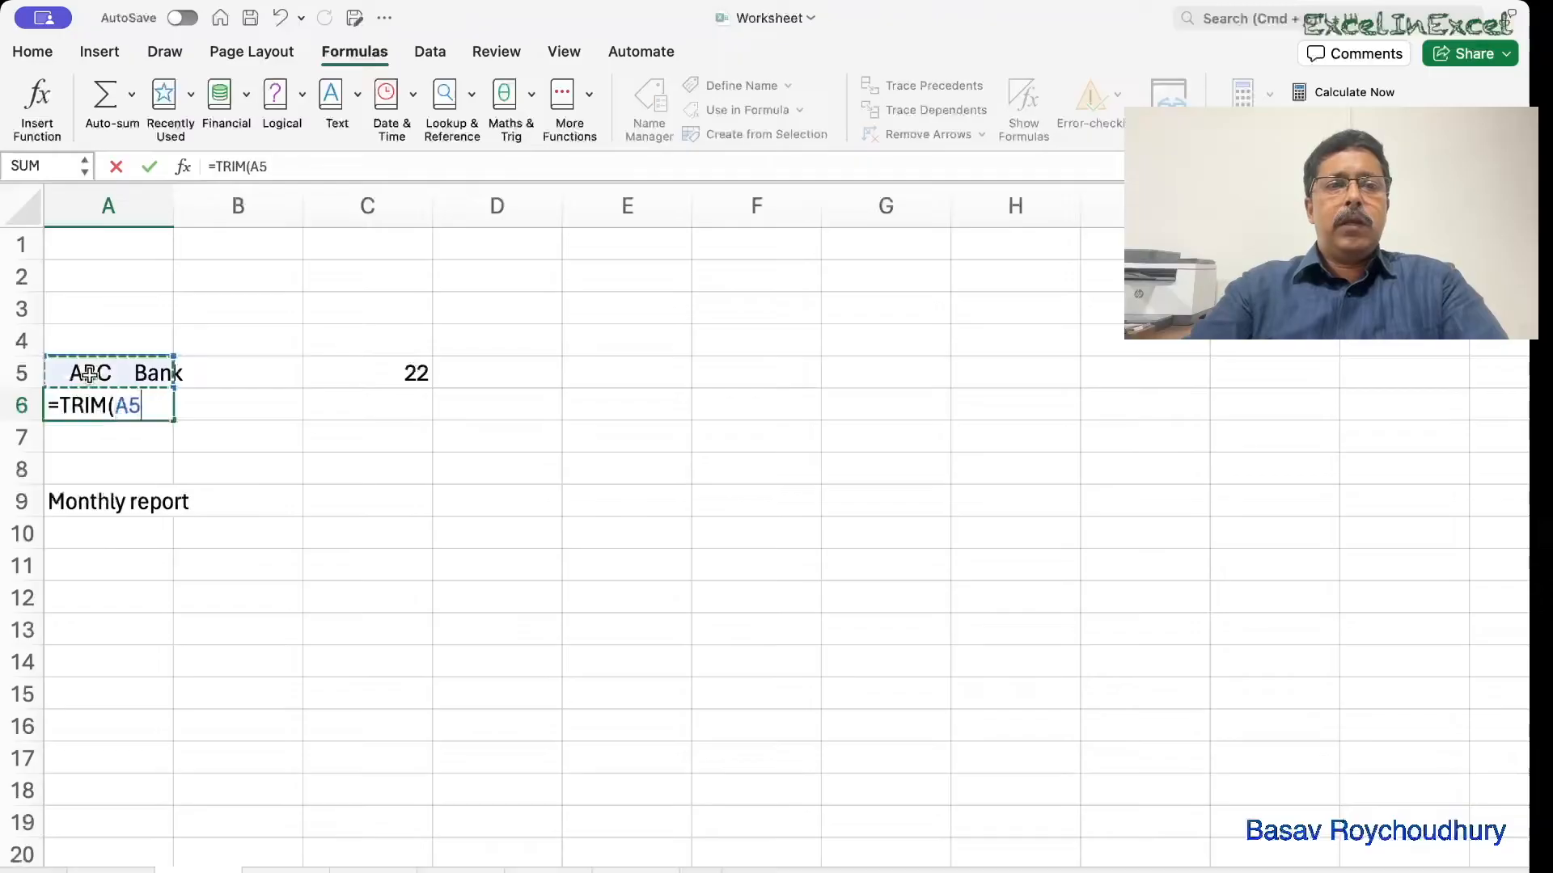
{"action": "type", "text": ")"}
{"action": "key", "text": "Return"}
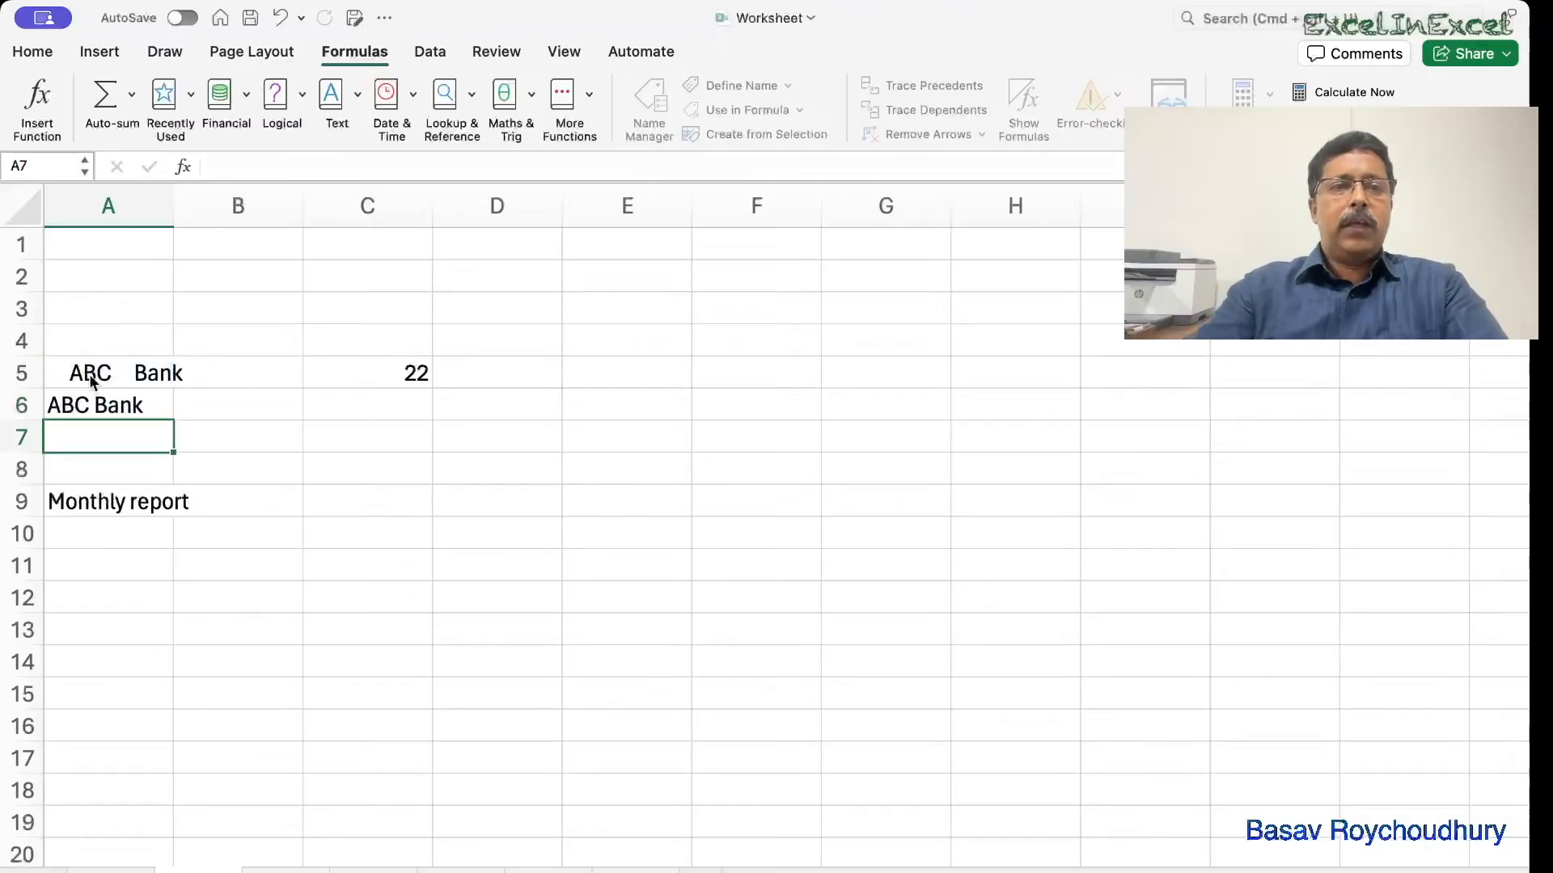
Enter =LEN(A6) in C6 to count the trimmed text, giving 8.
{"action": "left_click", "coordinate": [389, 395]}
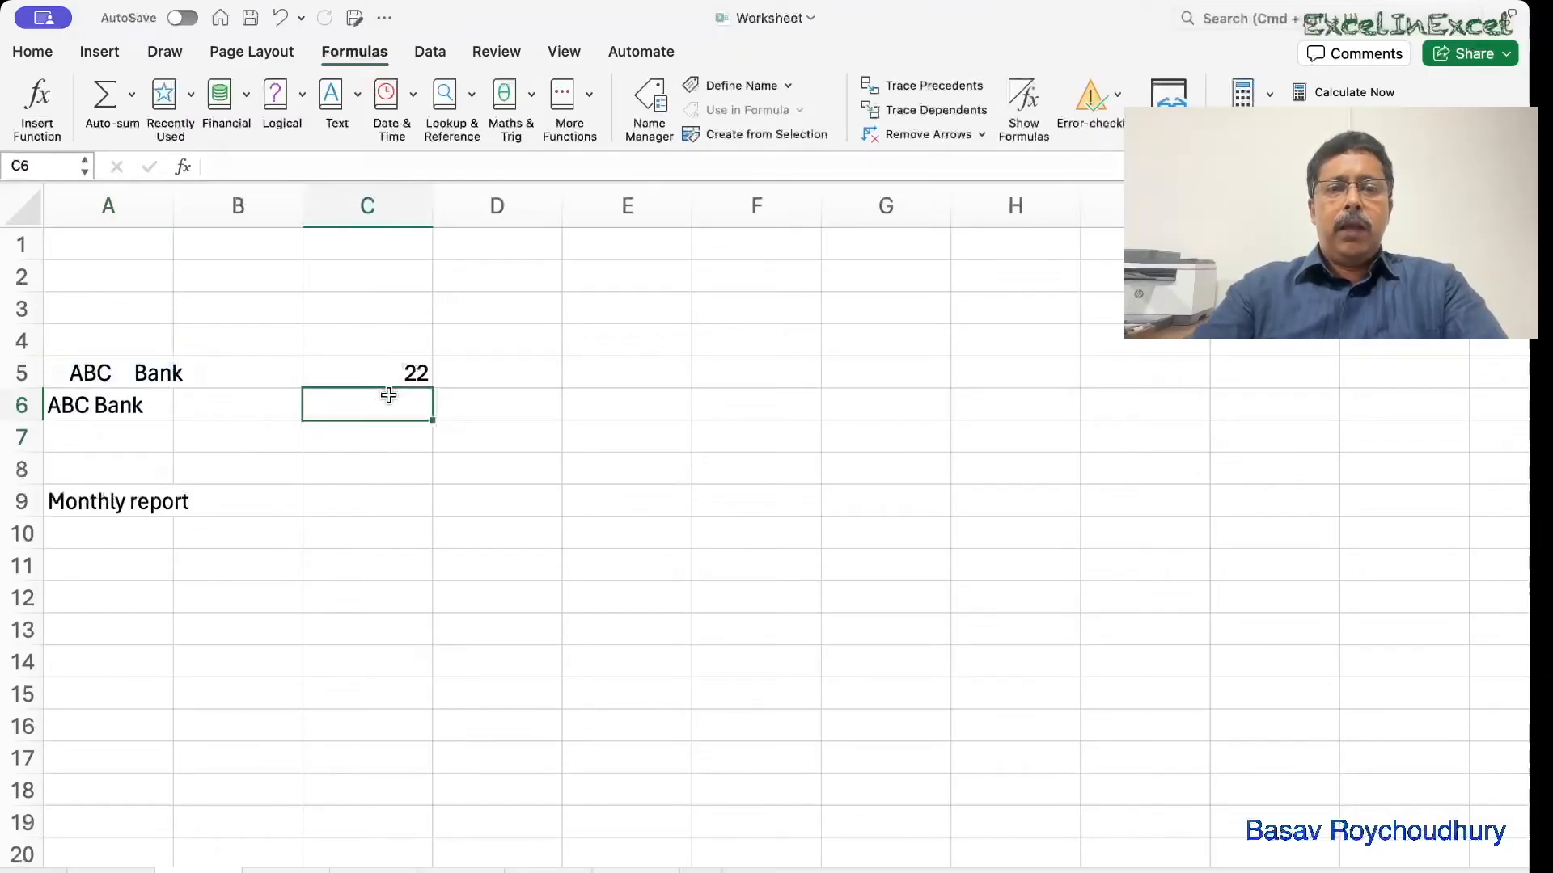
{"action": "type", "text": "=le"}
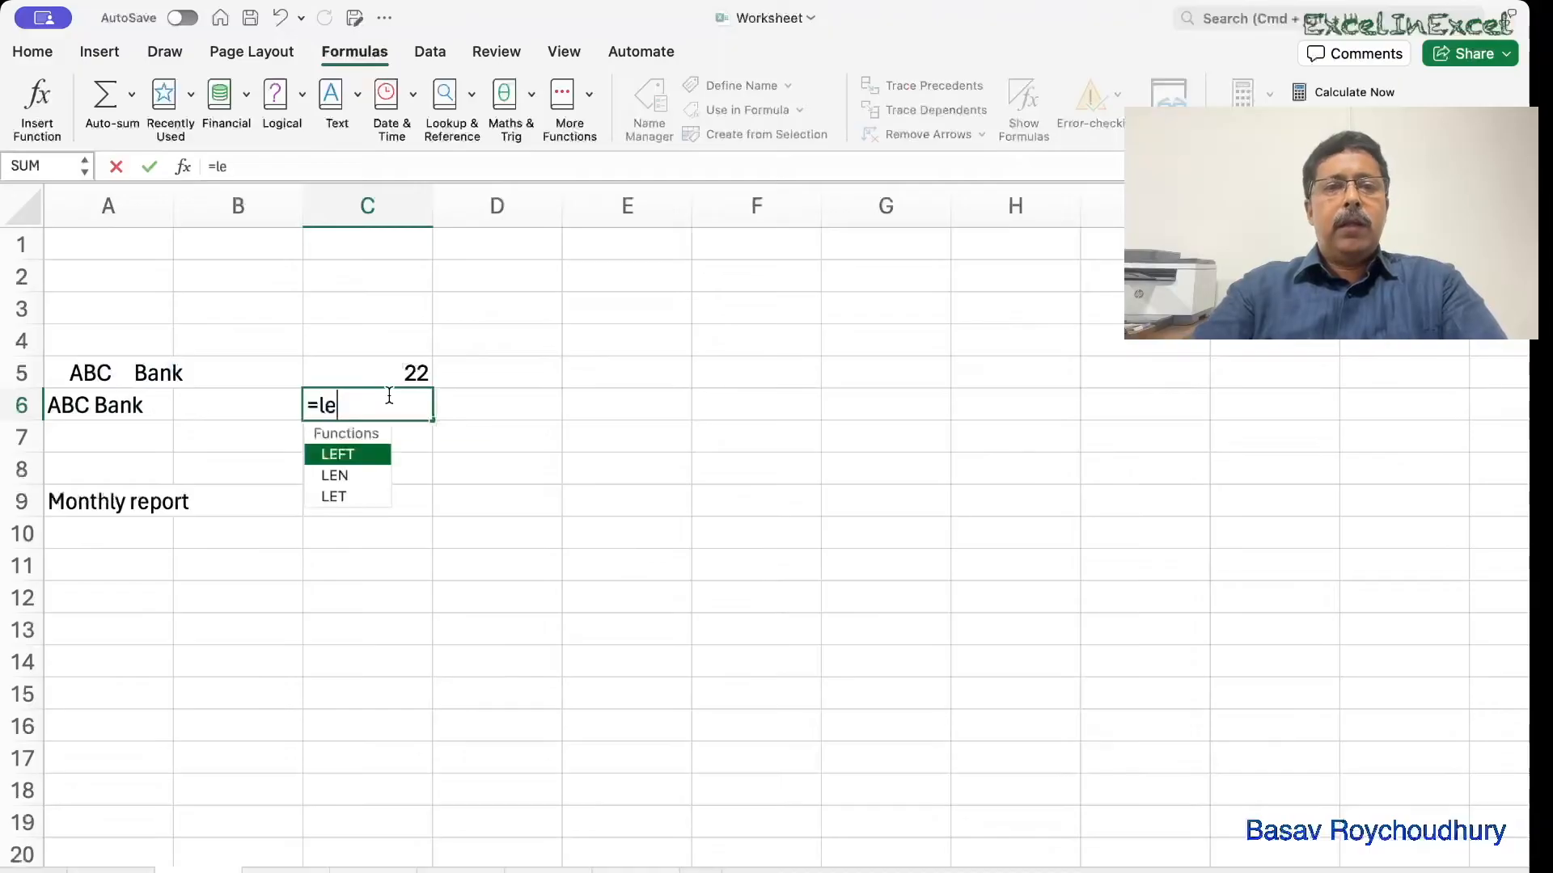
{"action": "key", "text": "Down"}
{"action": "key", "text": "Tab"}
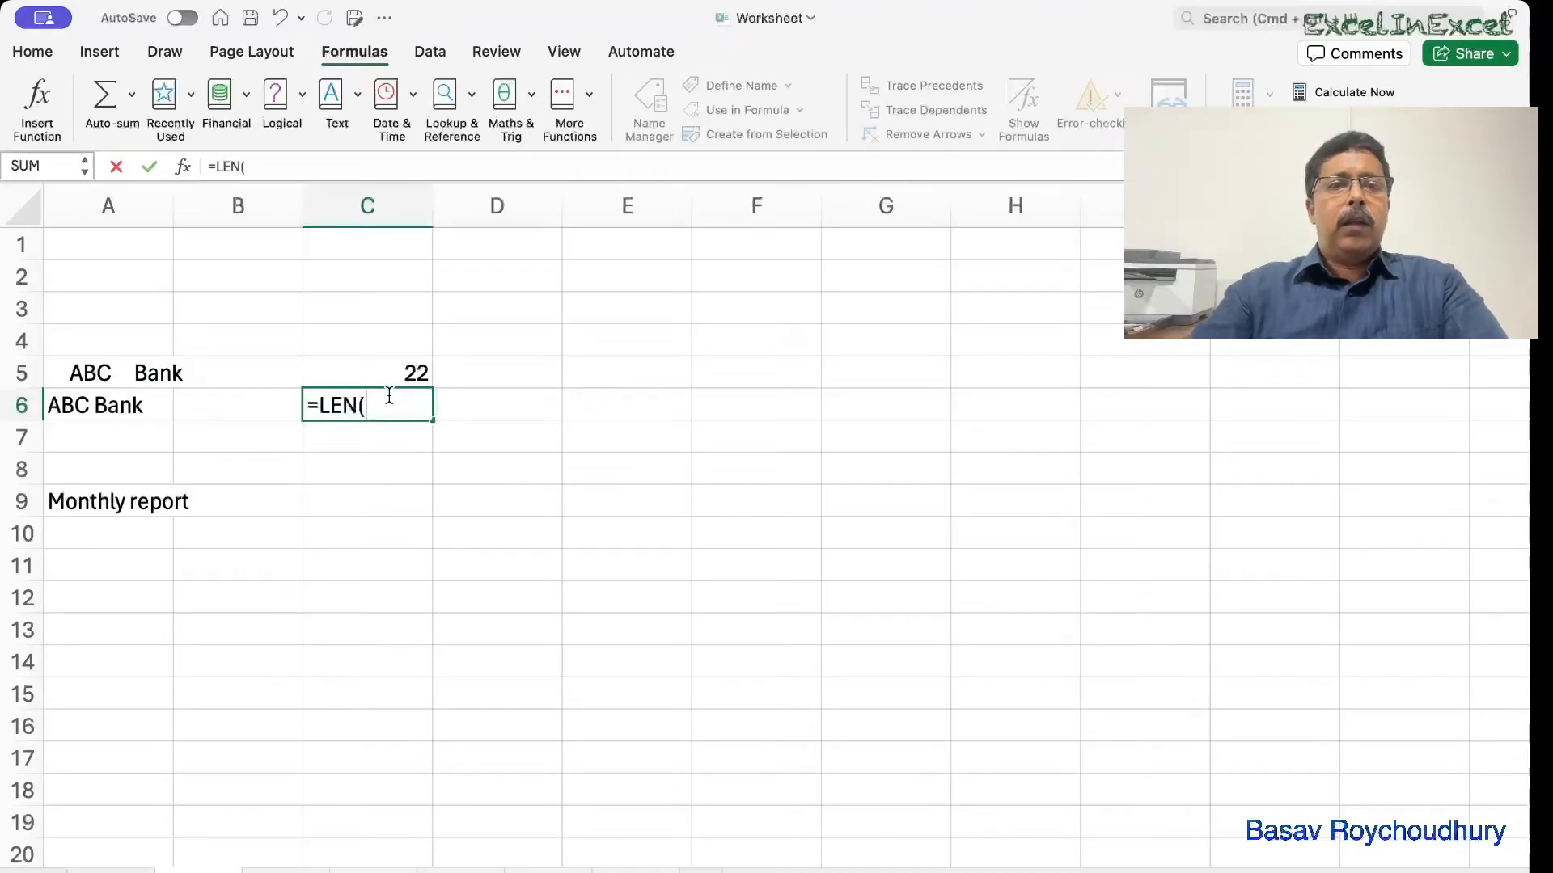
{"action": "left_click", "coordinate": [114, 413]}
{"action": "type", "text": ")"}
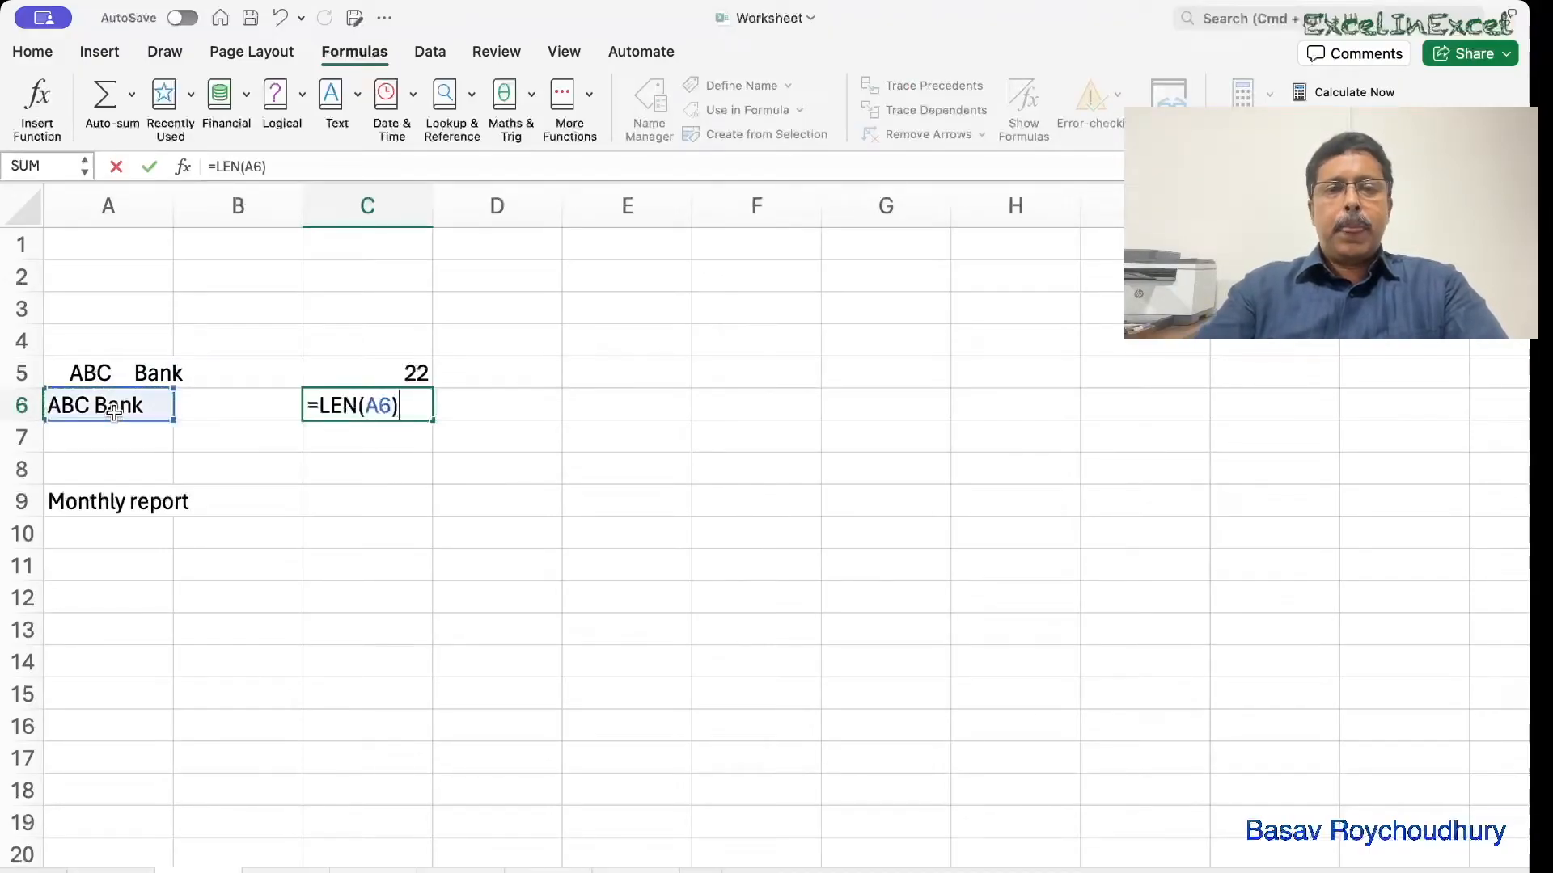
{"action": "key", "text": "Return"}
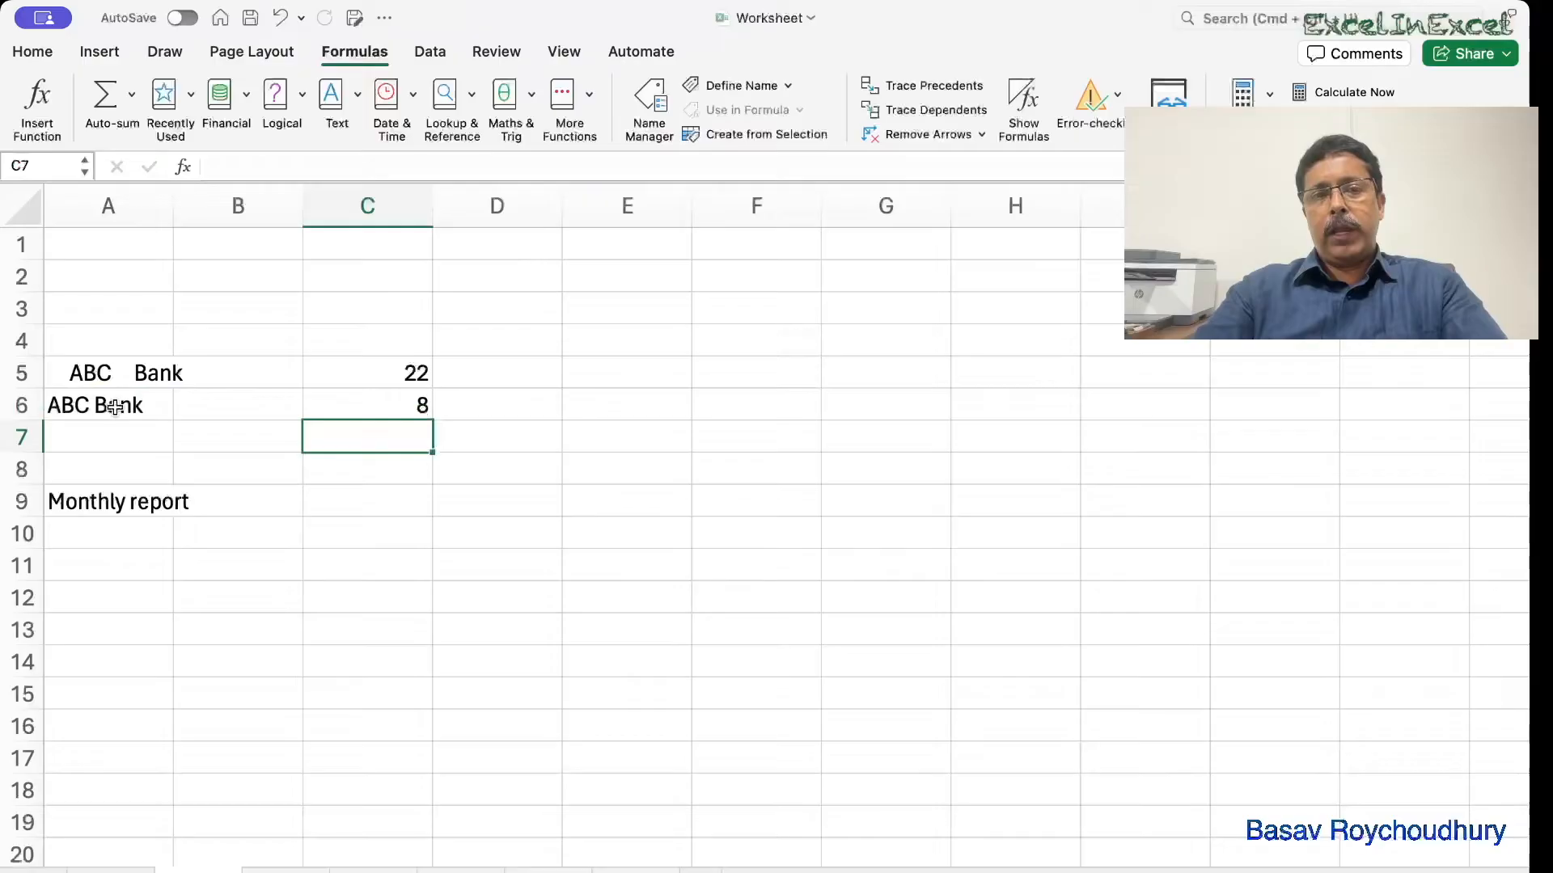
Review the A6 TRIM formula and compare its 8 characters against A5's 22.
{"action": "double_click", "coordinate": [369, 404]}
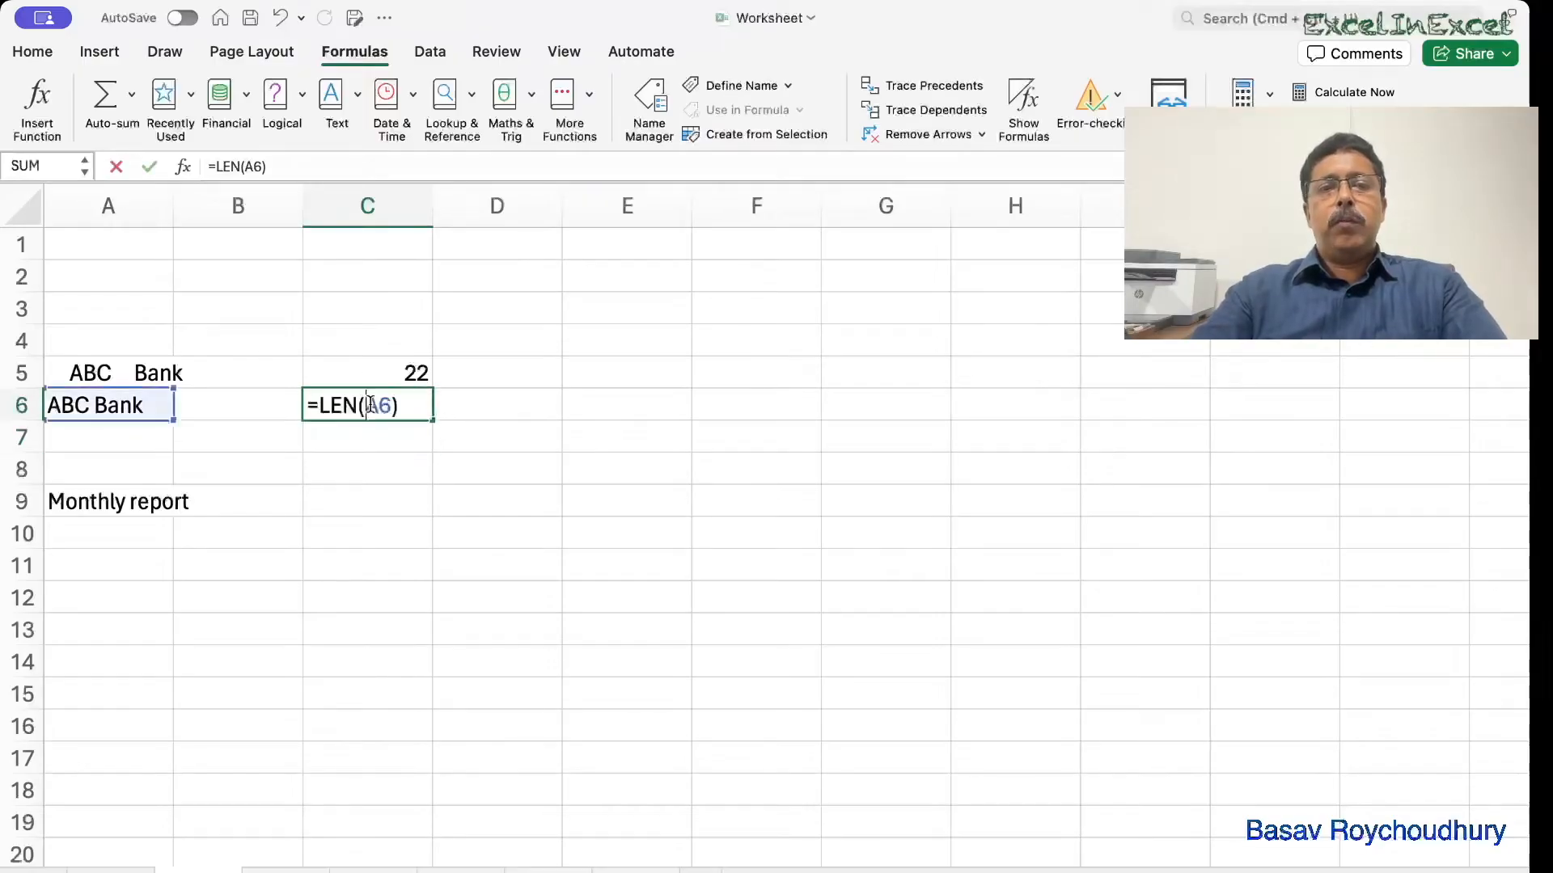
{"action": "left_click", "coordinate": [97, 405]}
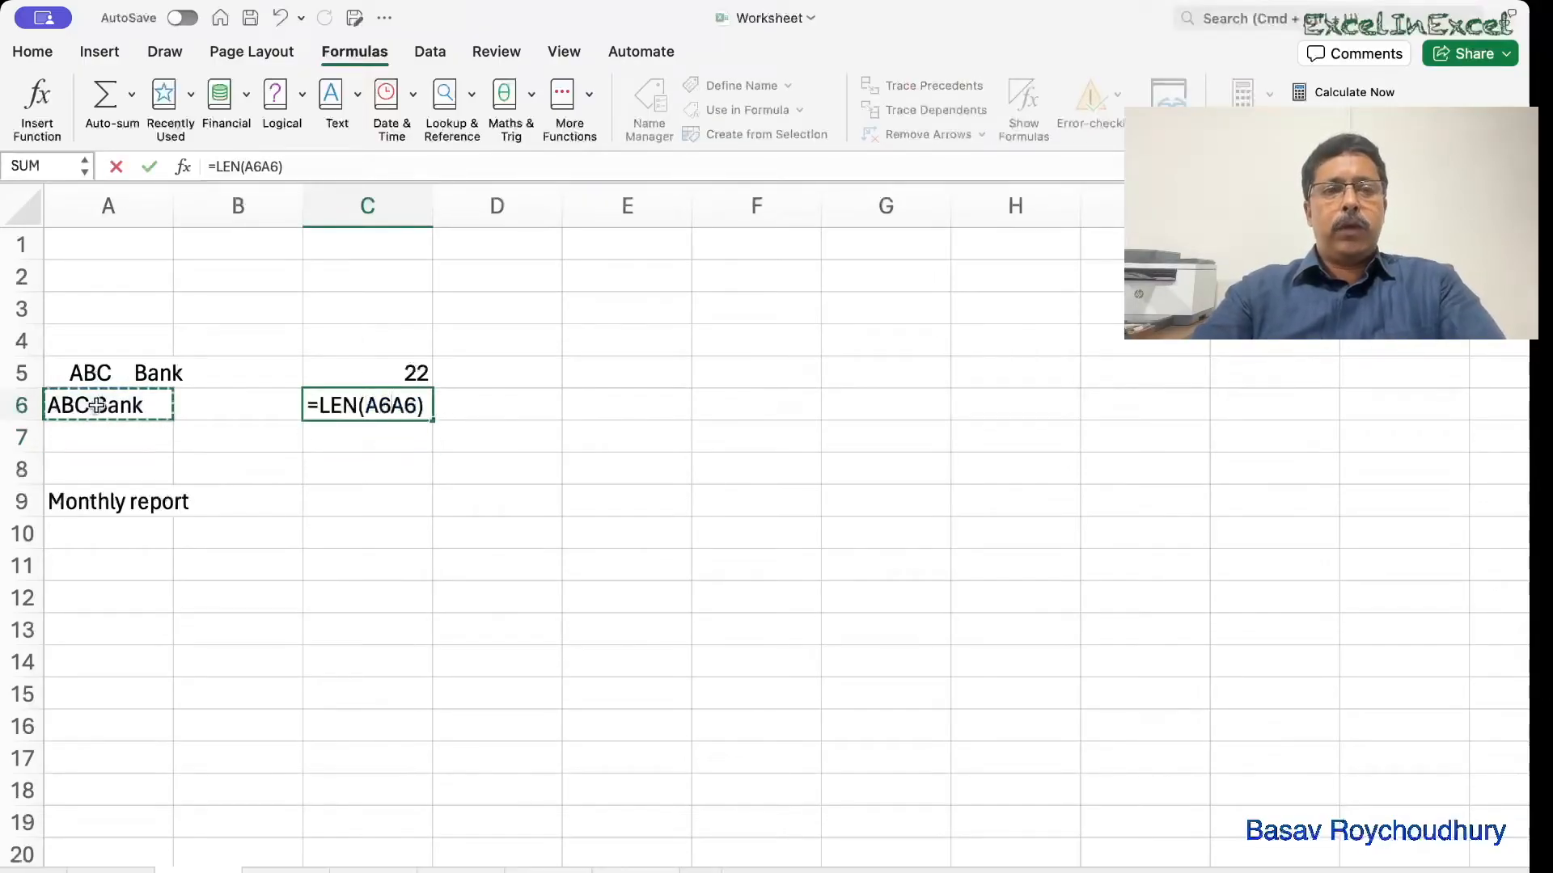
{"action": "key", "text": "Escape"}
{"action": "left_click", "coordinate": [97, 405]}
{"action": "double_click", "coordinate": [95, 405]}
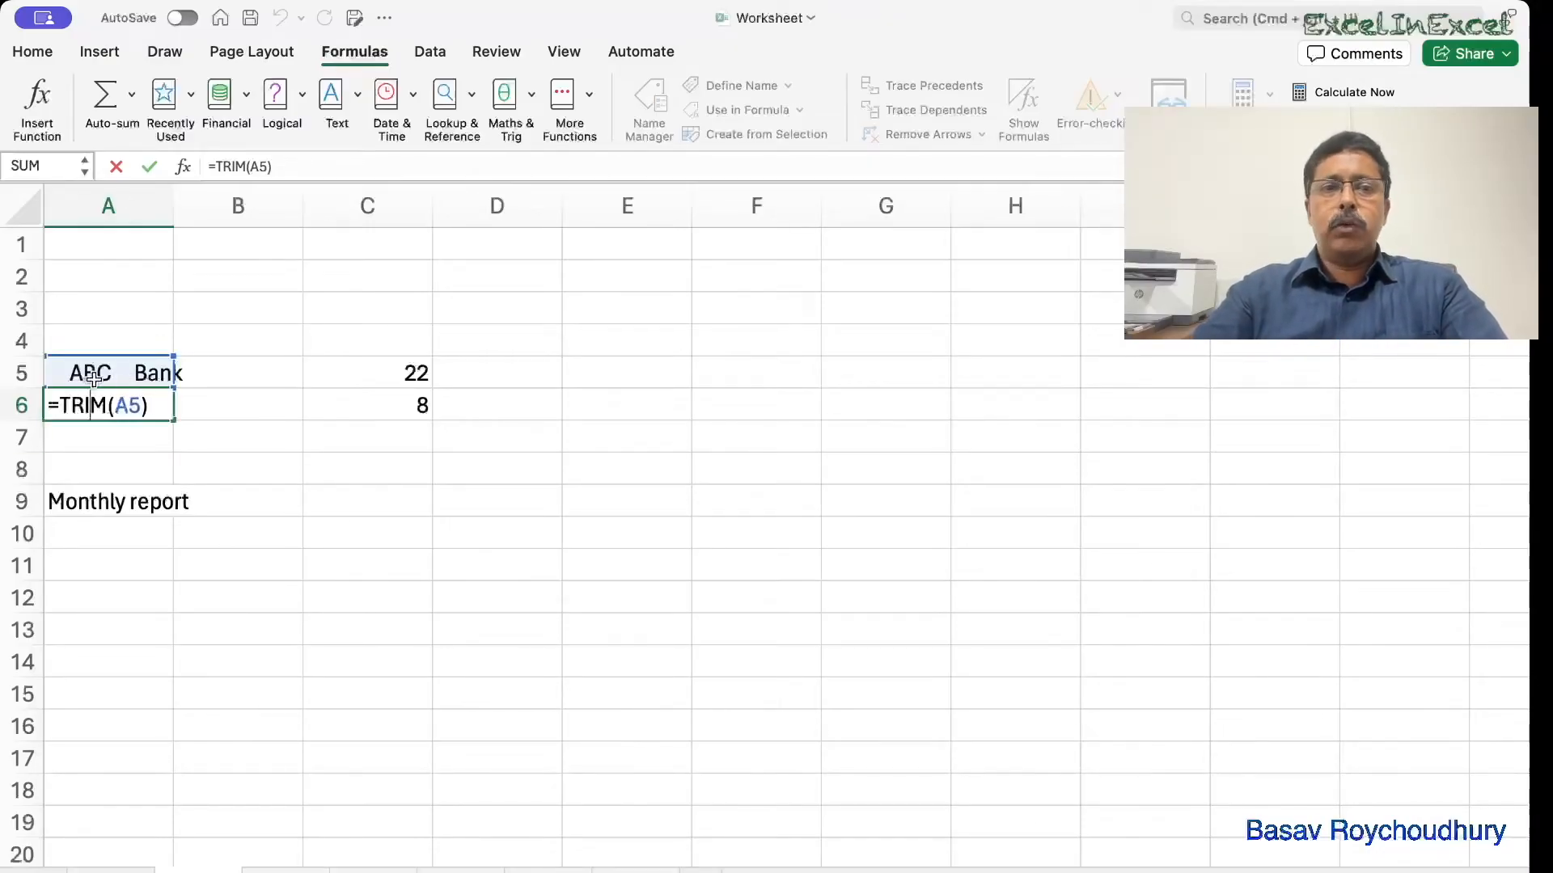
{"action": "left_click", "coordinate": [374, 402]}
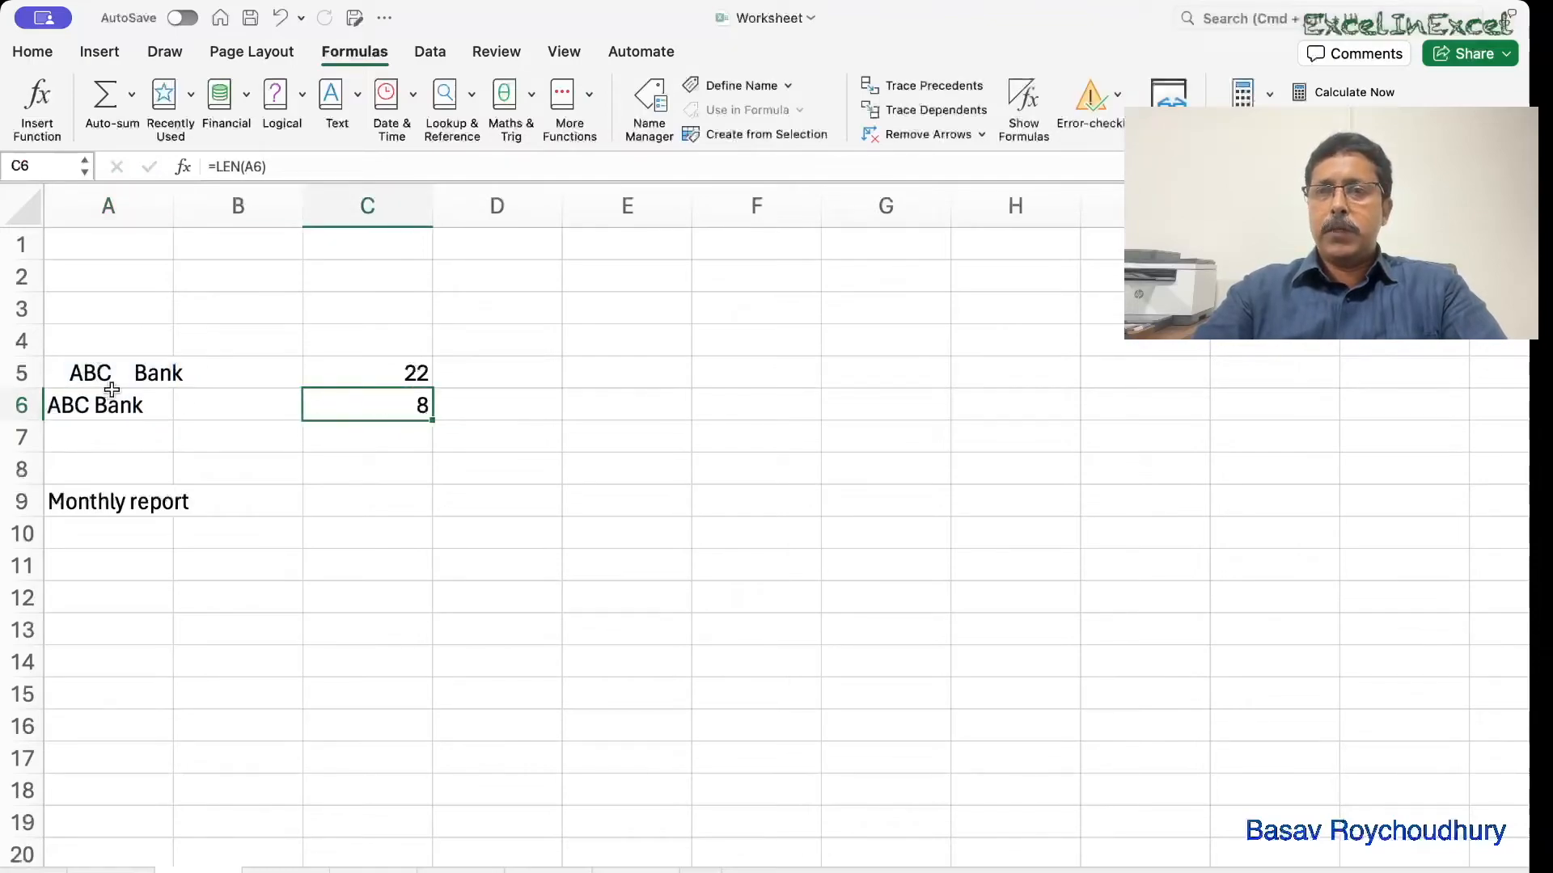
{"action": "left_click", "coordinate": [351, 503]}
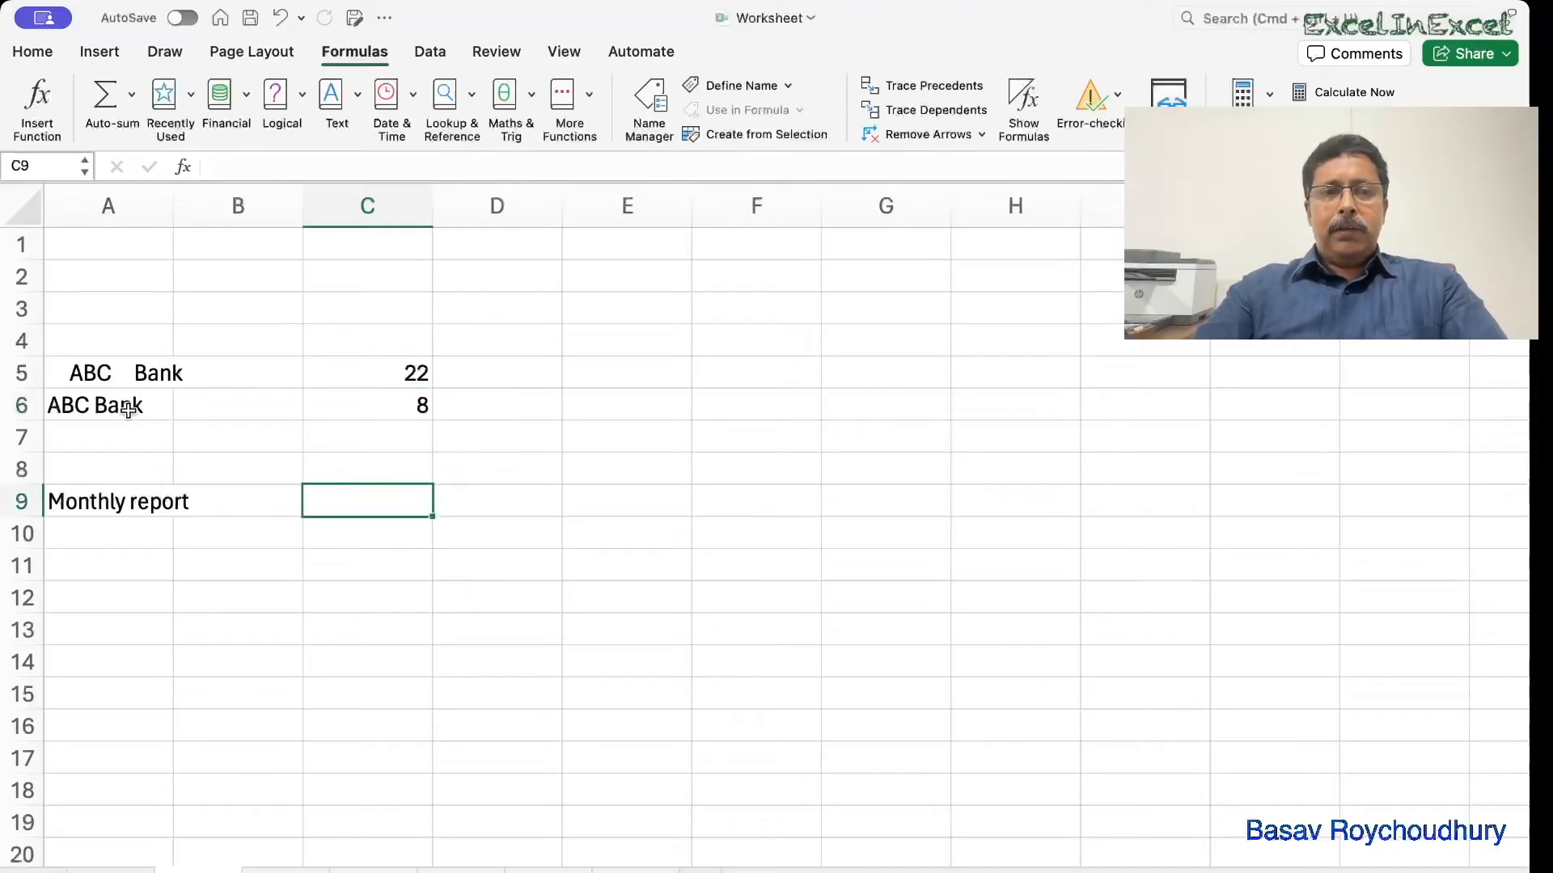
{"action": "left_click", "coordinate": [87, 373]}
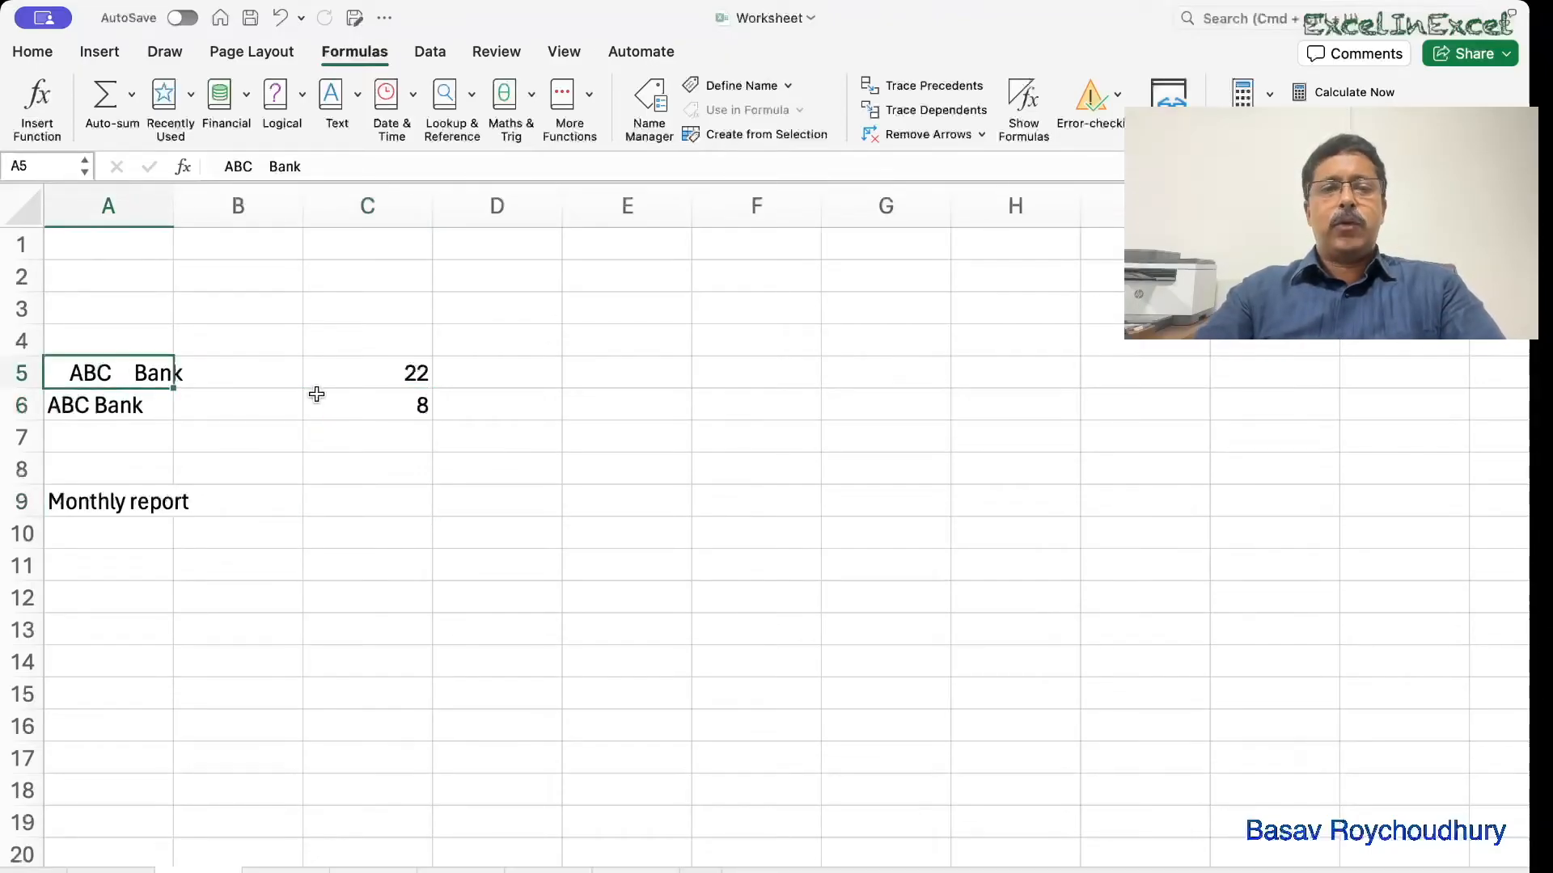
Edit A5 to delete the leading and extra inner spaces, lowering its count to 13.
{"action": "double_click", "coordinate": [71, 371]}
{"action": "key", "text": "BackSpace"}
{"action": "key", "text": "BackSpace"}
{"action": "key", "text": "BackSpace"}
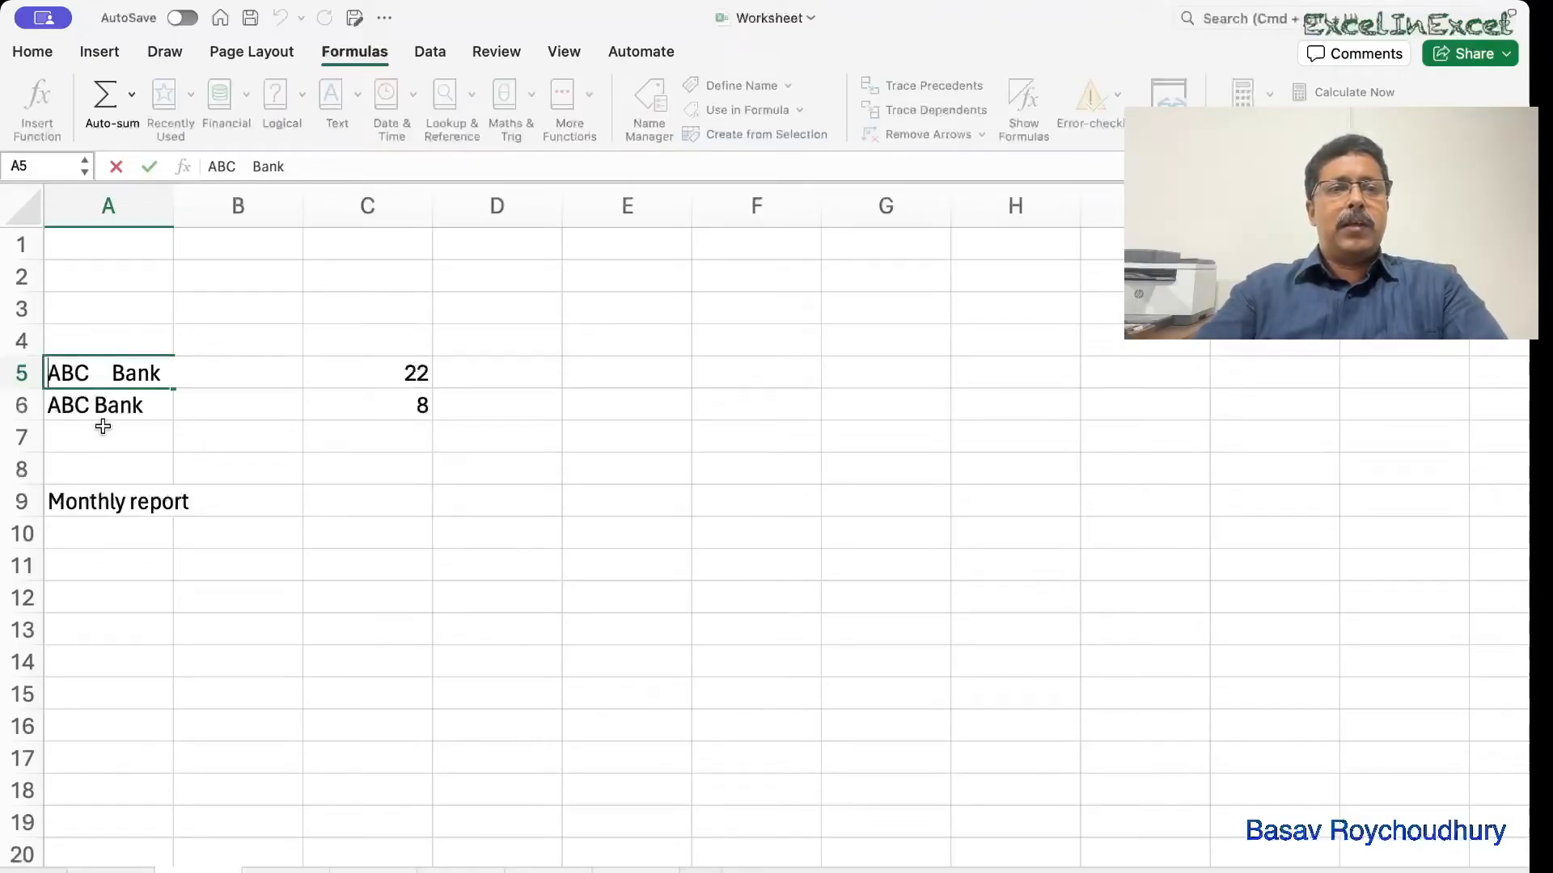
{"action": "key", "text": "Right"}
{"action": "key", "text": "Right"}
{"action": "key", "text": "Right"}
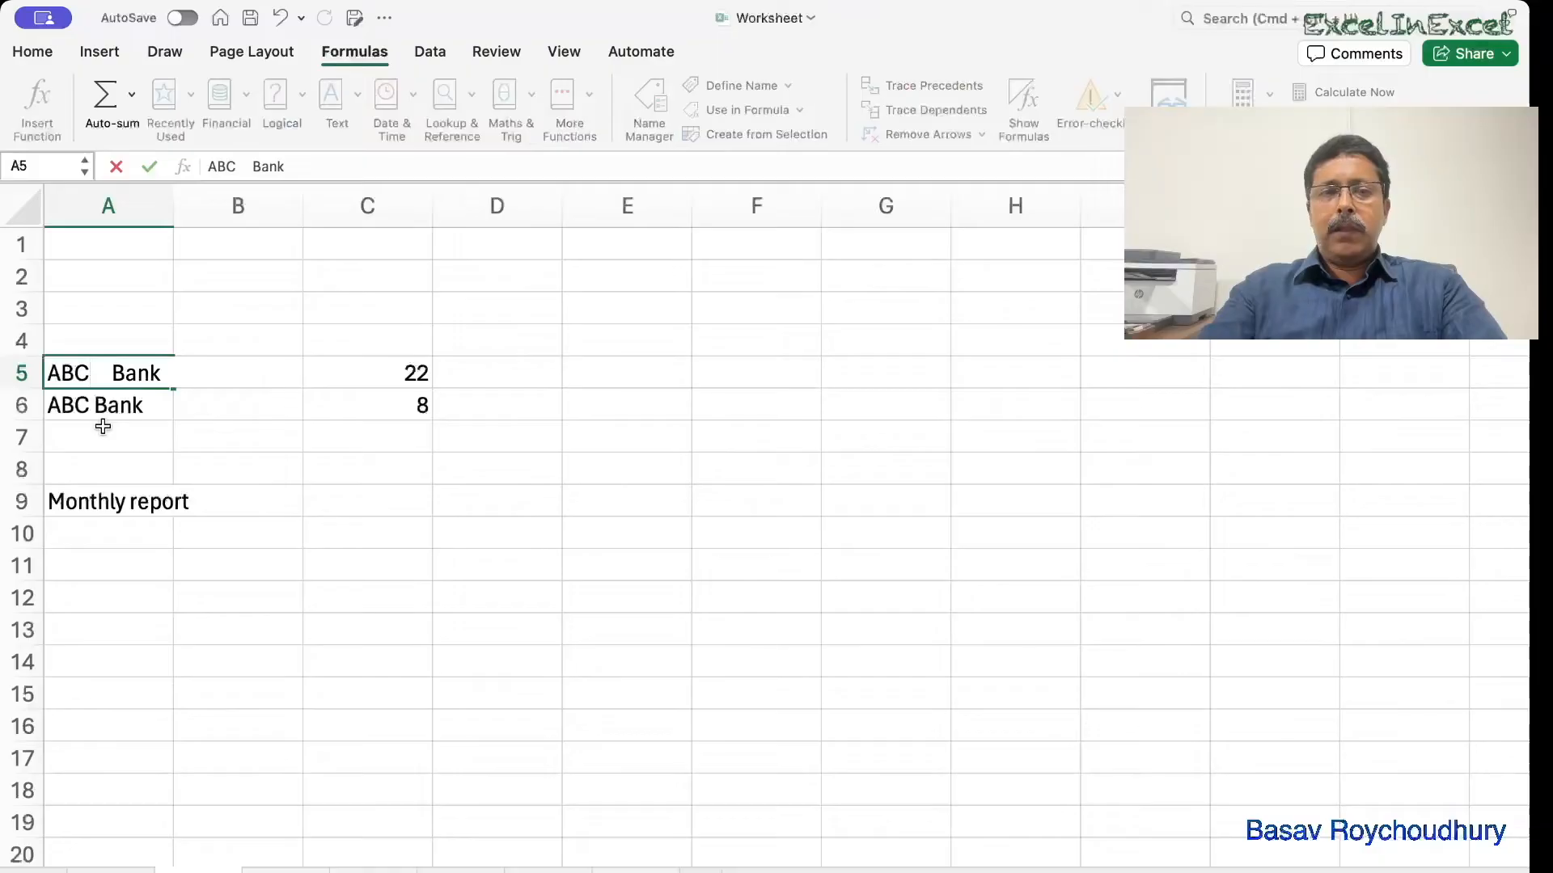
{"action": "key", "text": "BackSpace"}
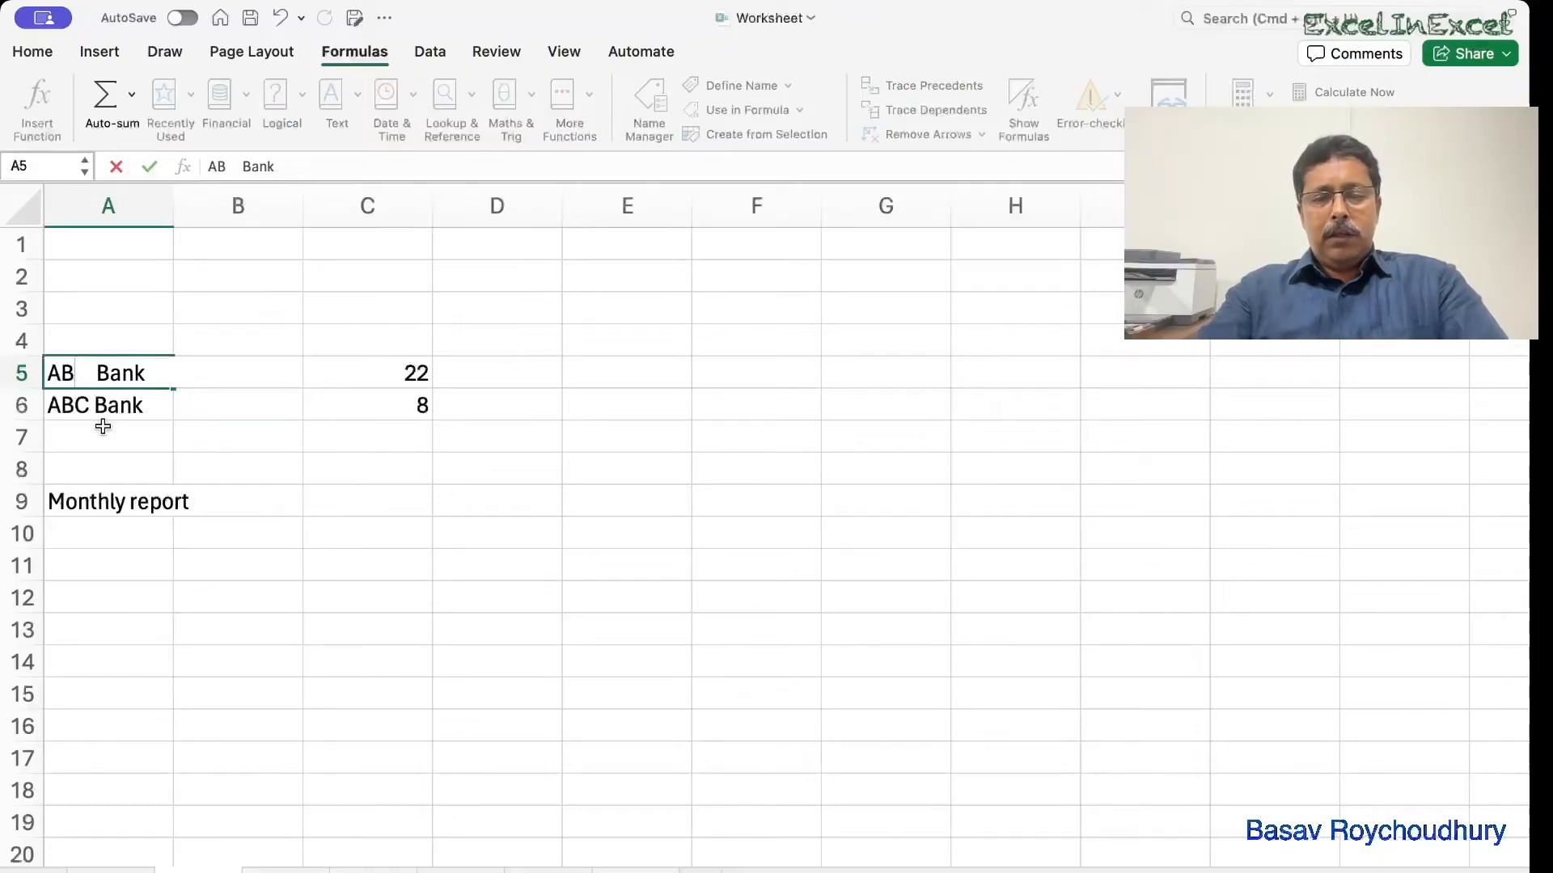
{"action": "type", "text": "C"}
{"action": "key", "text": "Delete"}
{"action": "key", "text": "Delete"}
{"action": "key", "text": "Delete"}
{"action": "key", "text": "Delete"}
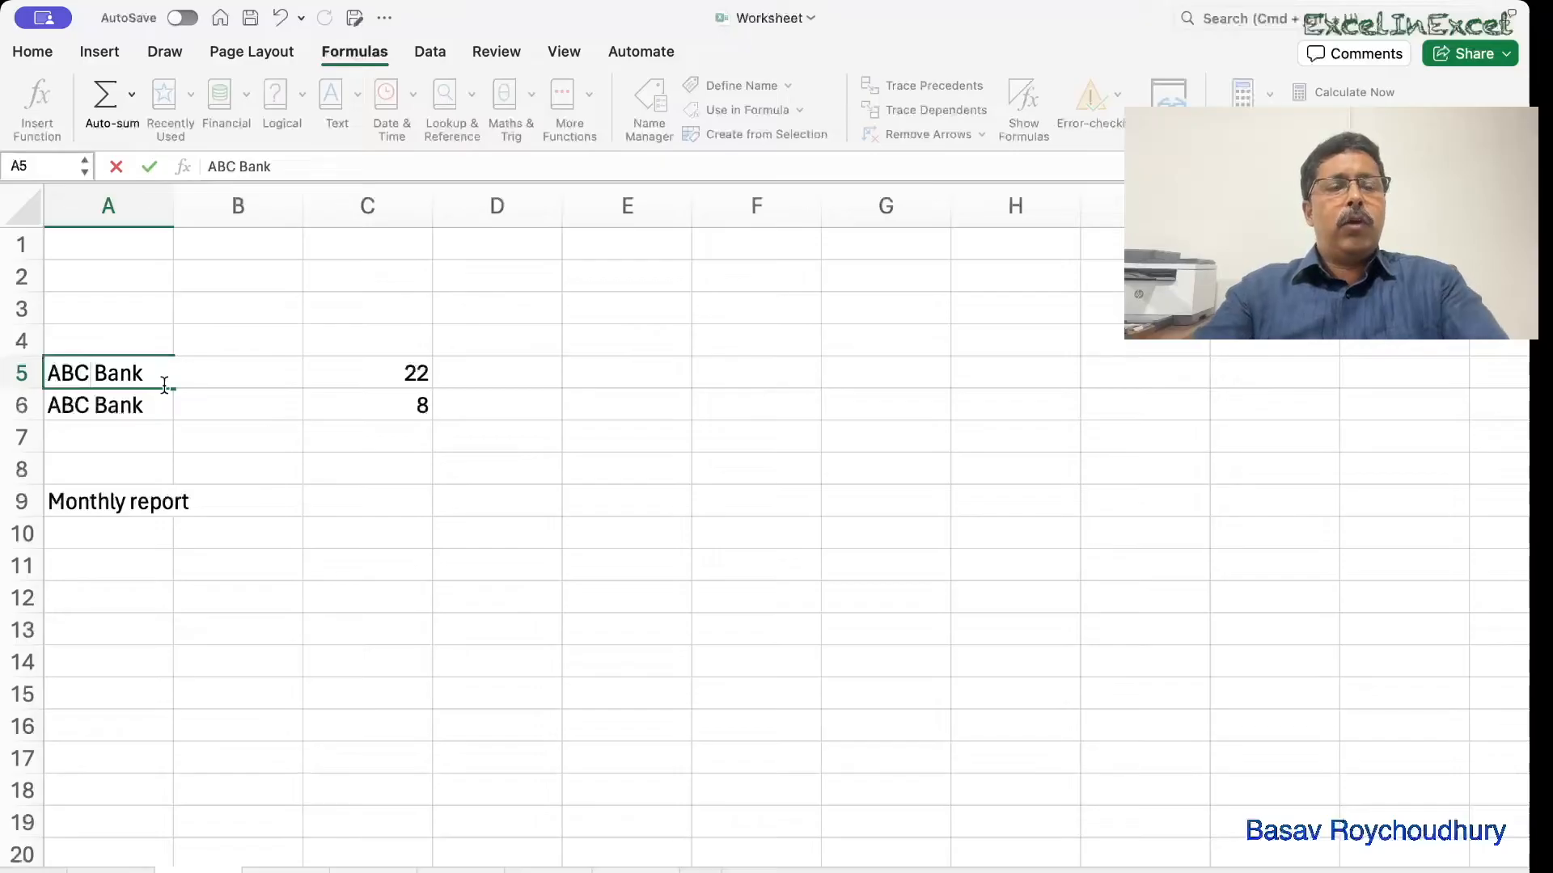
{"action": "left_click", "coordinate": [243, 404]}
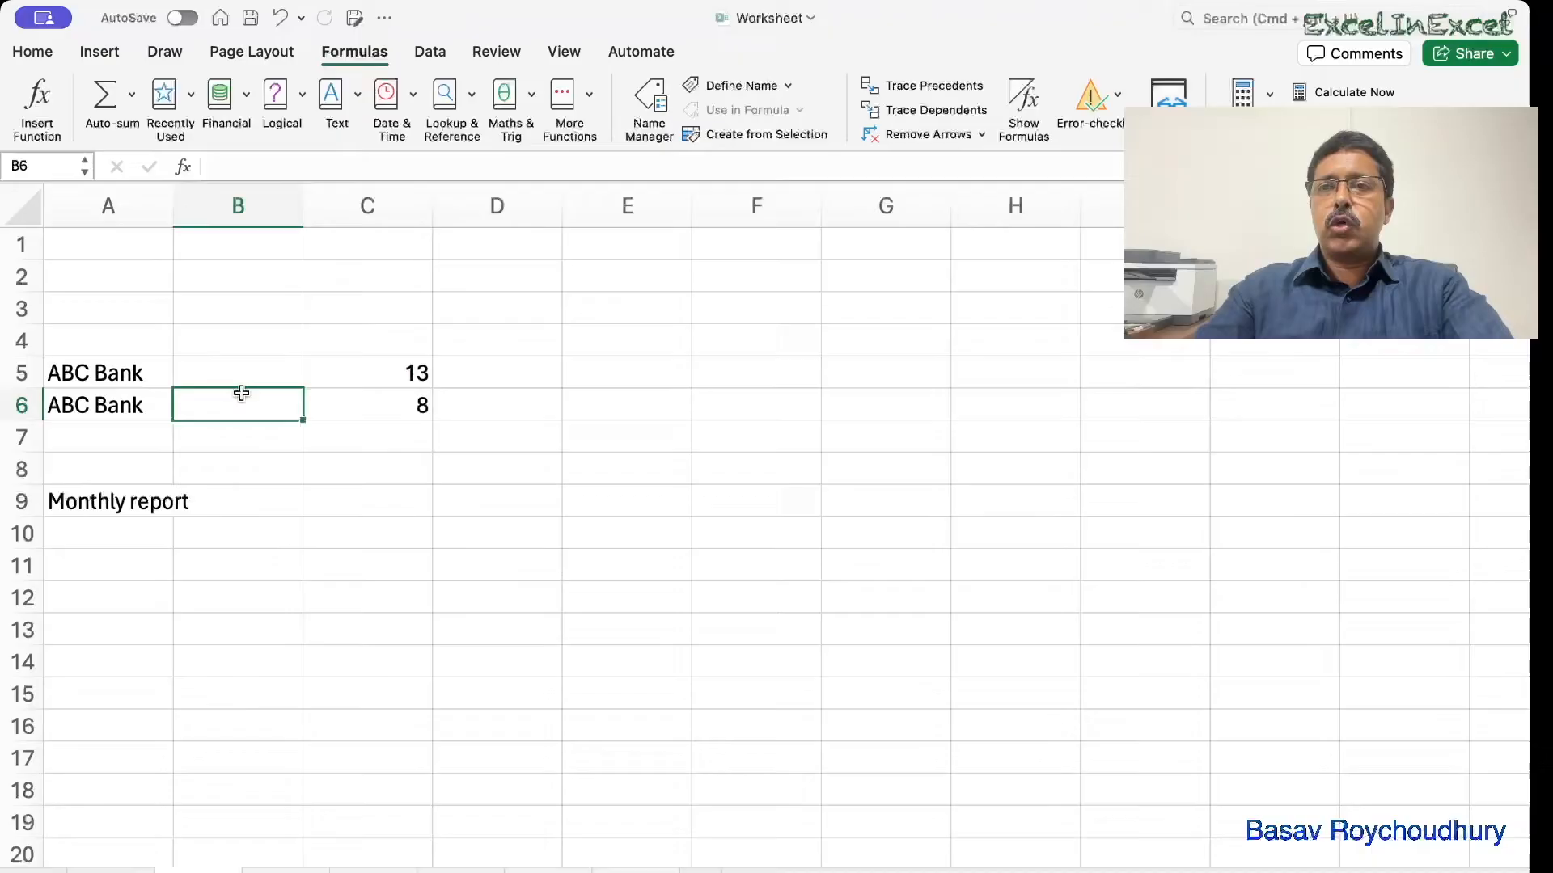
{"action": "left_click", "coordinate": [121, 404]}
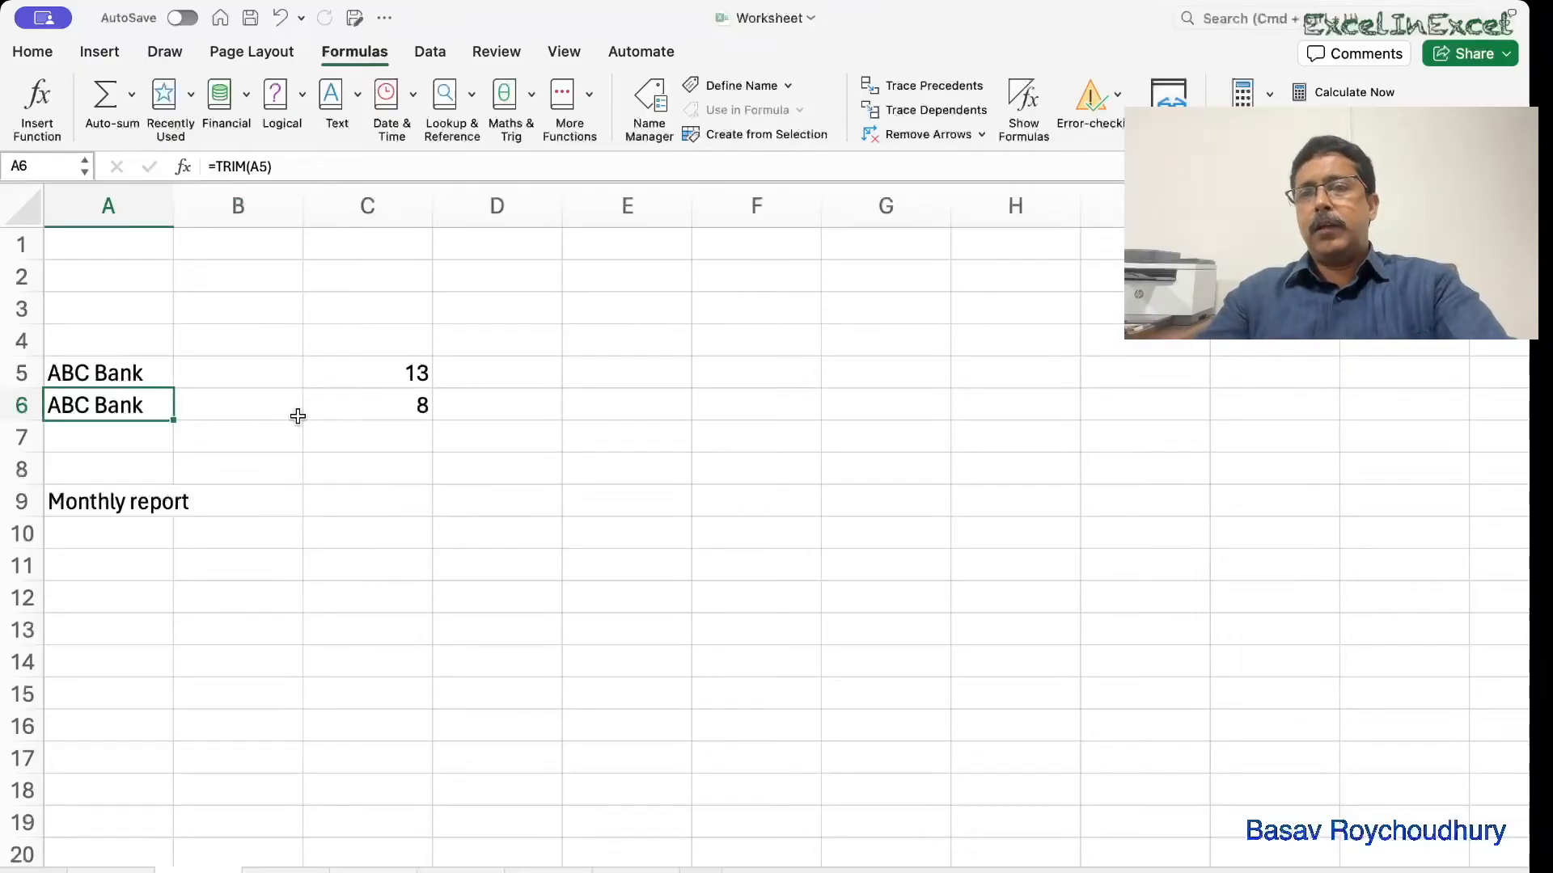
{"action": "left_click", "coordinate": [366, 498]}
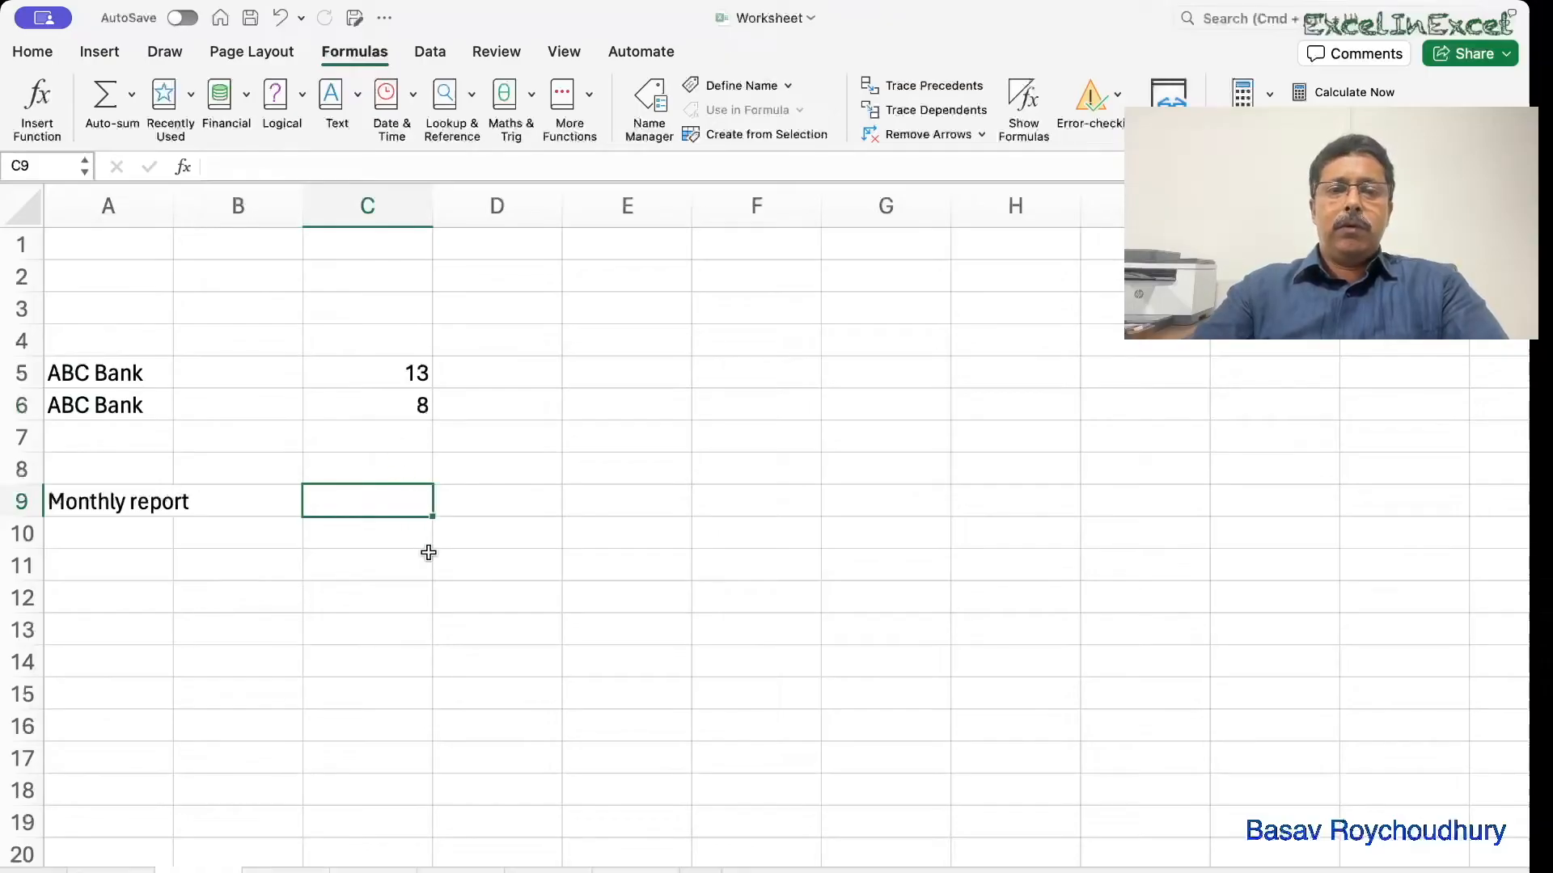
Enter =LEN(A9) in C9 to count the 16 characters of Monthly report.
{"action": "type", "text": "=len"}
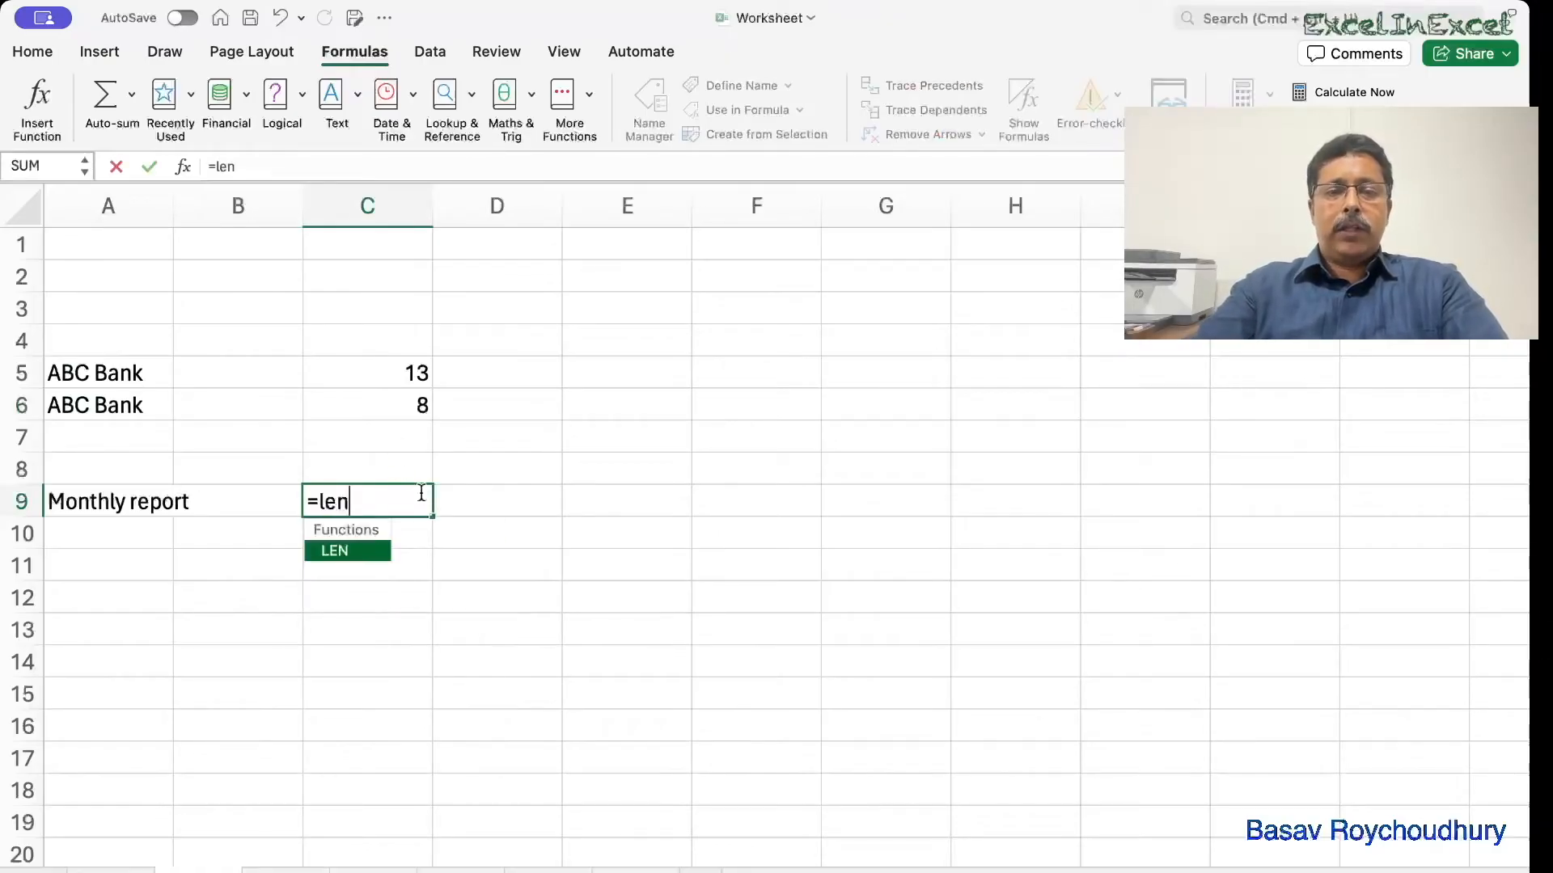
{"action": "type", "text": "("}
{"action": "left_click", "coordinate": [86, 508]}
{"action": "type", "text": ")"}
{"action": "key", "text": "Return"}
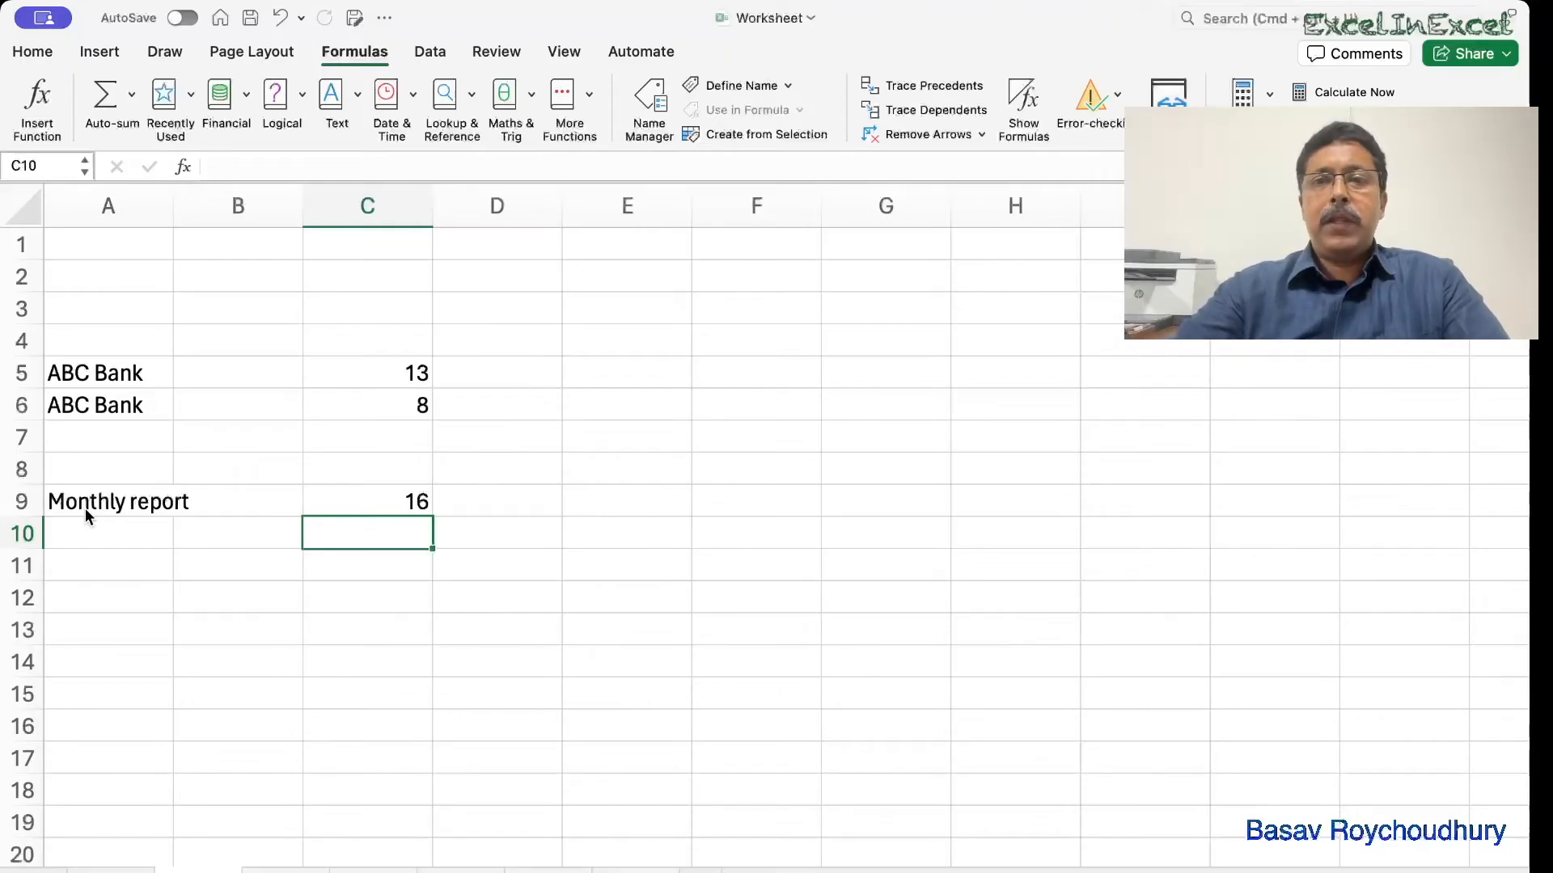
Enter =TRIM(A9) in A10 to make a trimmed copy of Monthly report.
{"action": "left_click", "coordinate": [151, 378]}
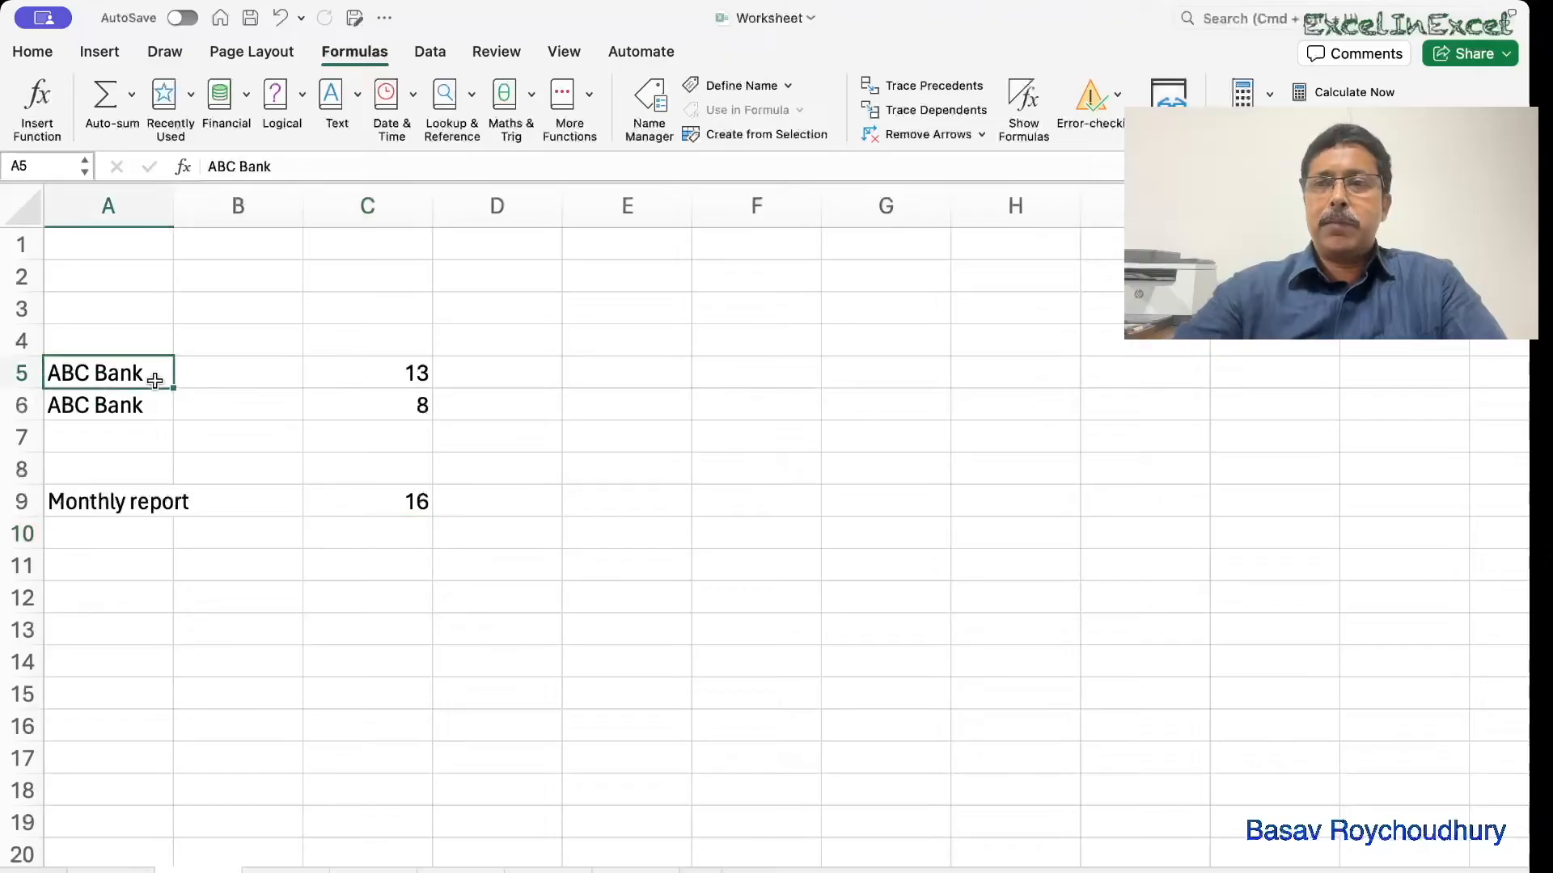
{"action": "left_click", "coordinate": [139, 472]}
{"action": "left_click", "coordinate": [121, 537]}
{"action": "type", "text": "t"}
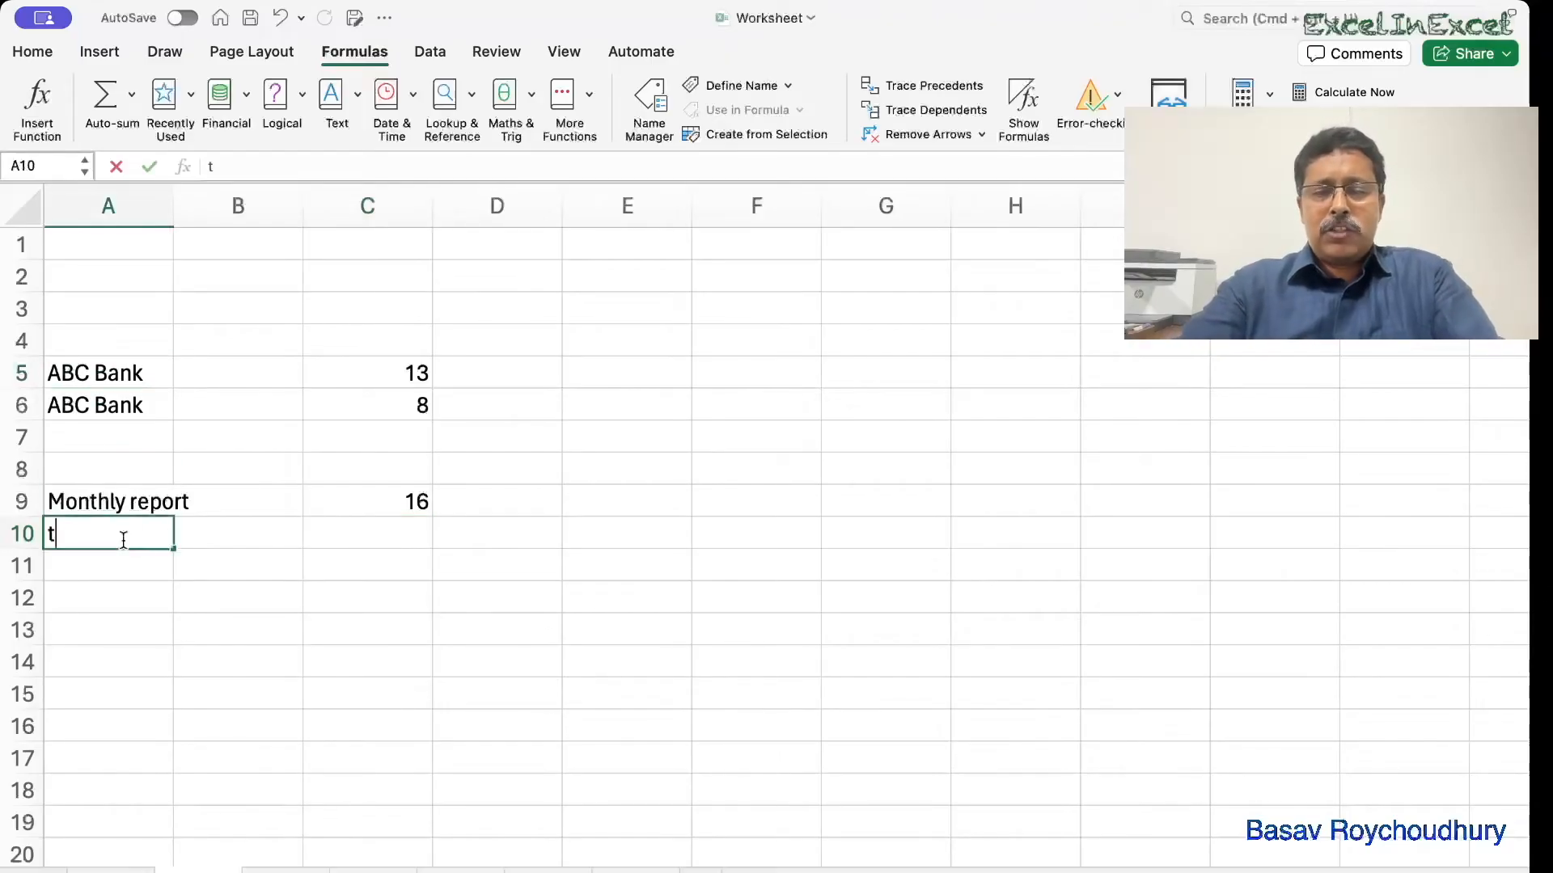
{"action": "key", "text": "BackSpace"}
{"action": "type", "text": "="}
{"action": "key", "text": "BackSpace"}
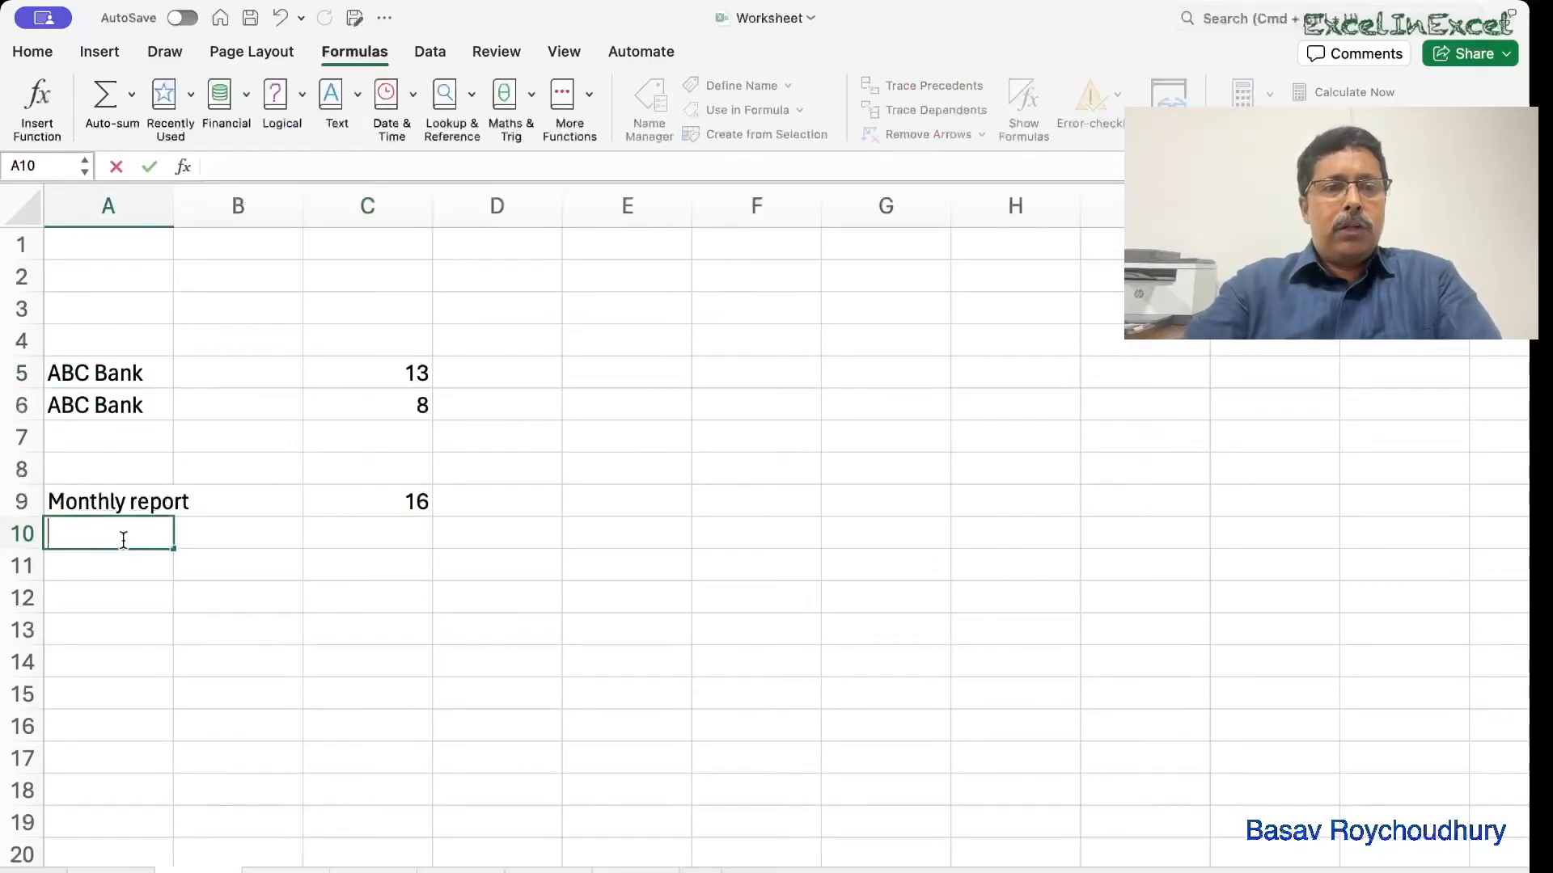
{"action": "type", "text": "=tri"}
{"action": "key", "text": "Tab"}
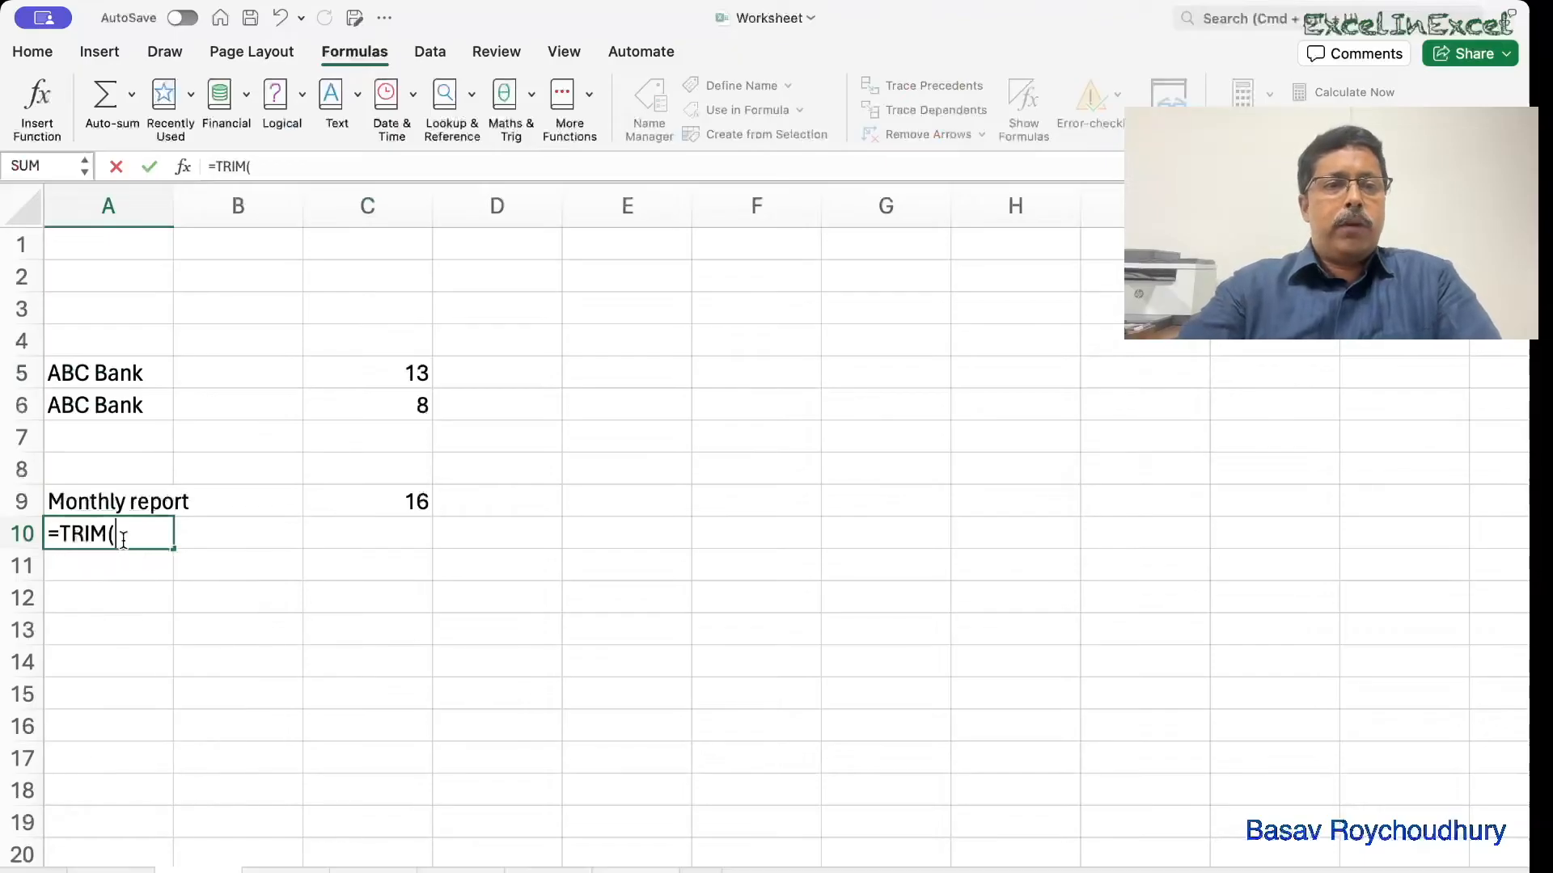
{"action": "left_click", "coordinate": [83, 506]}
{"action": "type", "text": ")"}
{"action": "key", "text": "Return"}
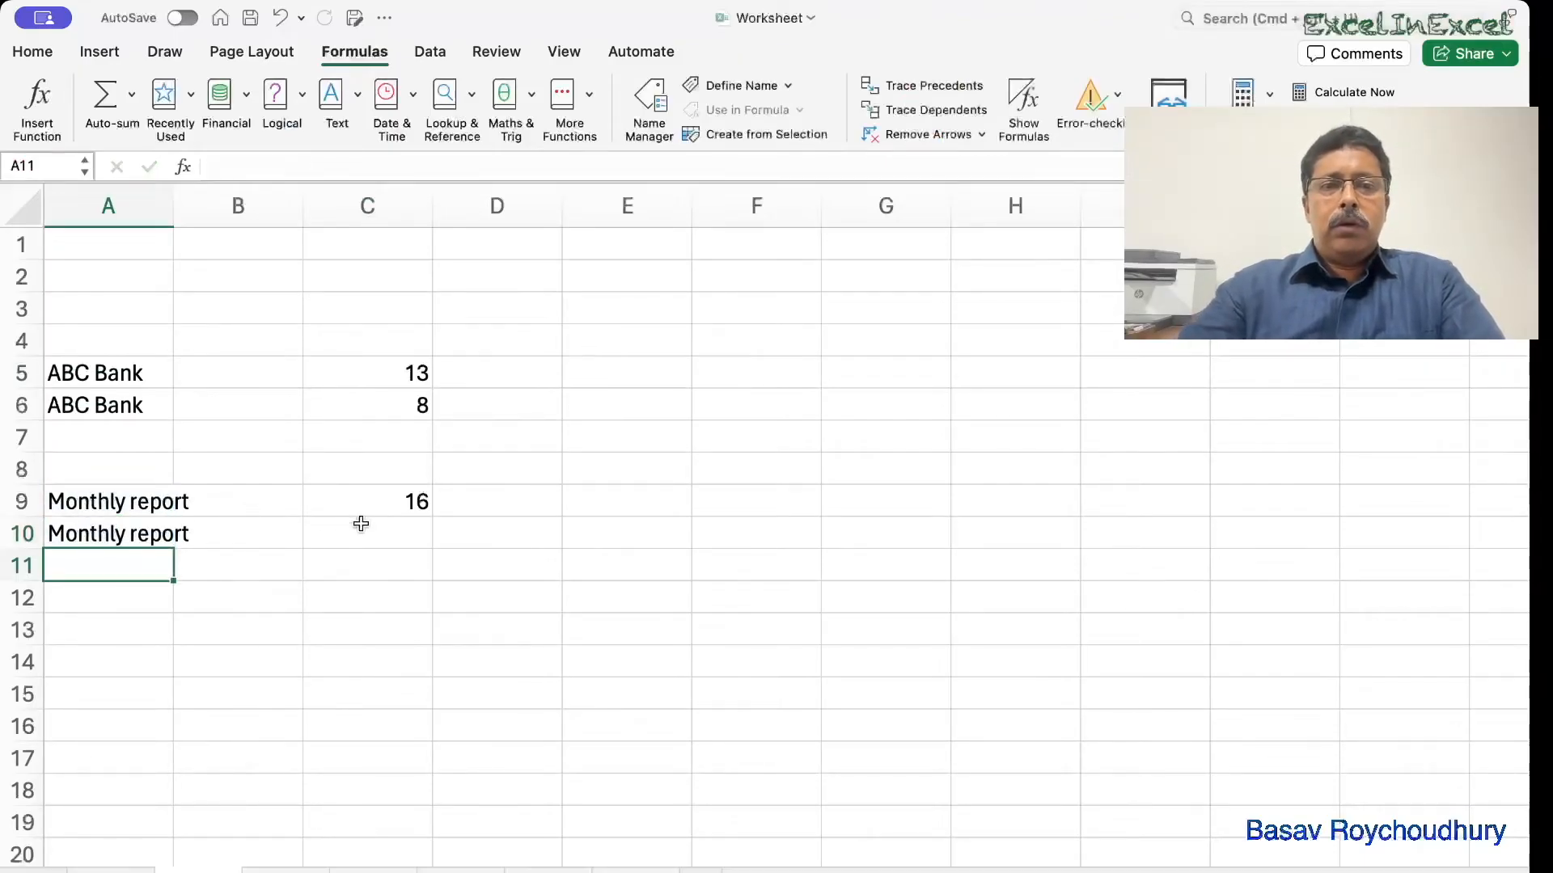
Fill C9's length formula down to C10, which also counts 16 characters.
{"action": "left_click", "coordinate": [376, 509]}
{"action": "left_click_drag", "start_coordinate": [432, 517], "coordinate": [433, 537]}
{"action": "left_click", "coordinate": [404, 564]}
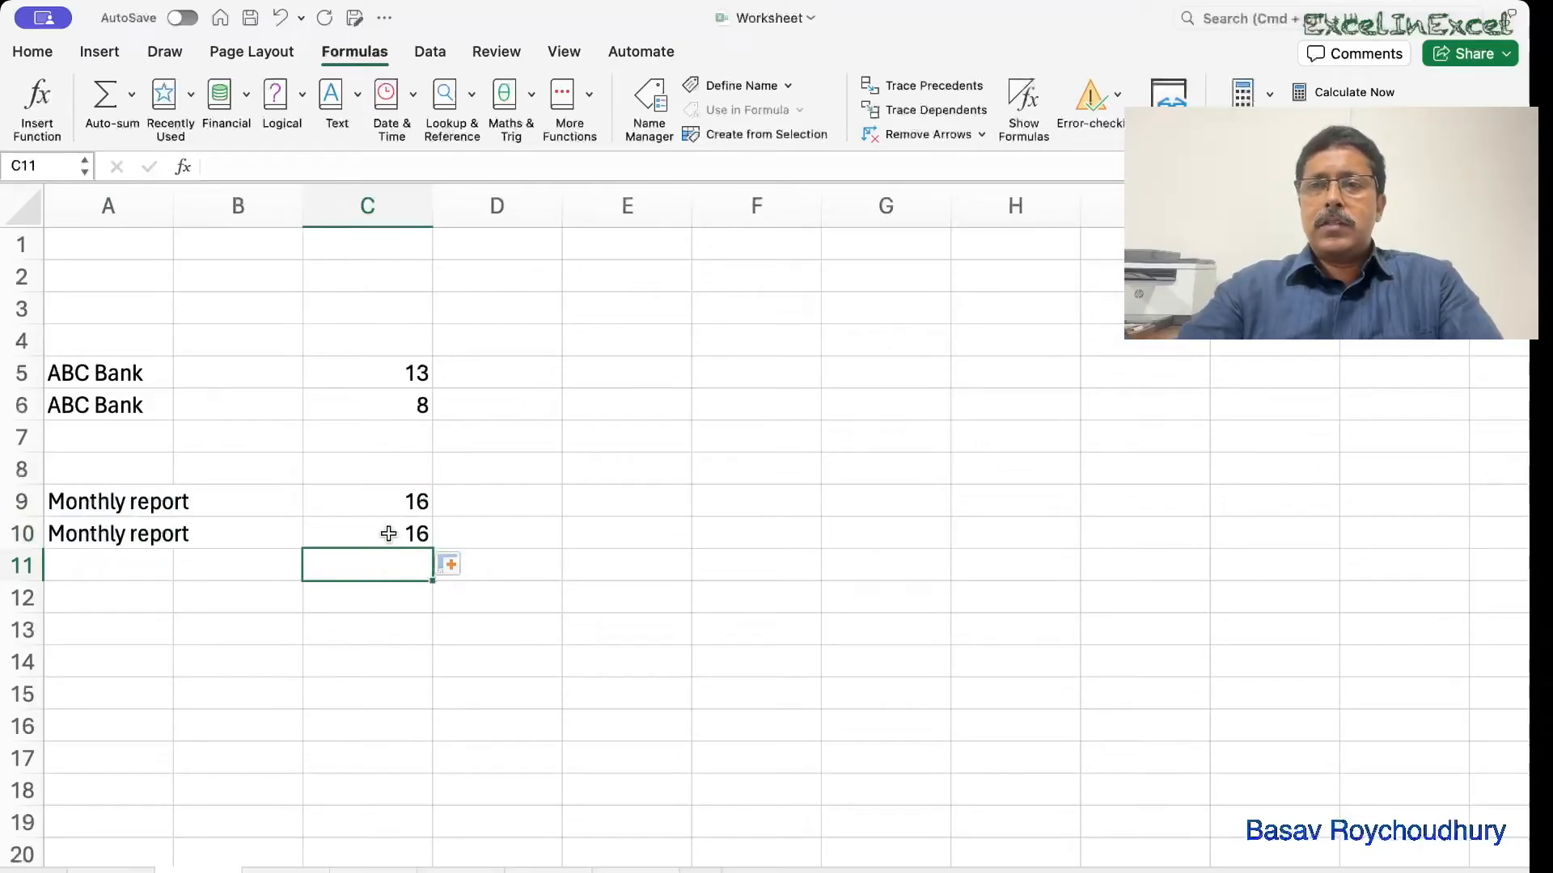
Enter =CLEAN(A10) in A11 to clean the Monthly report text.
{"action": "left_click", "coordinate": [139, 562]}
{"action": "type", "text": "=cle"}
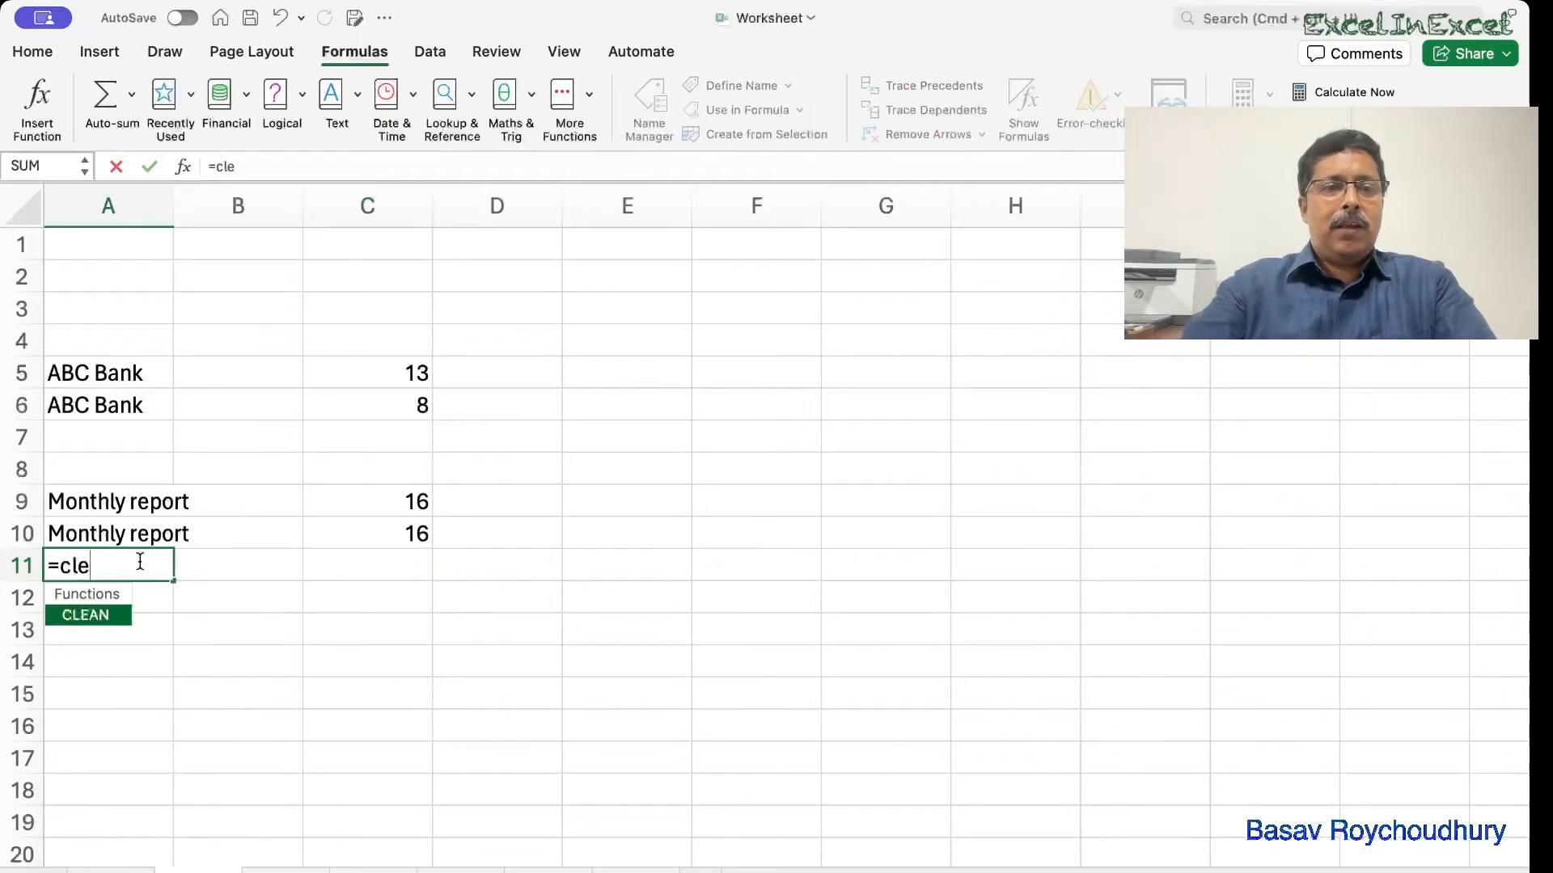
{"action": "key", "text": "Tab"}
{"action": "left_click", "coordinate": [117, 535]}
{"action": "type", "text": ")"}
{"action": "key", "text": "Return"}
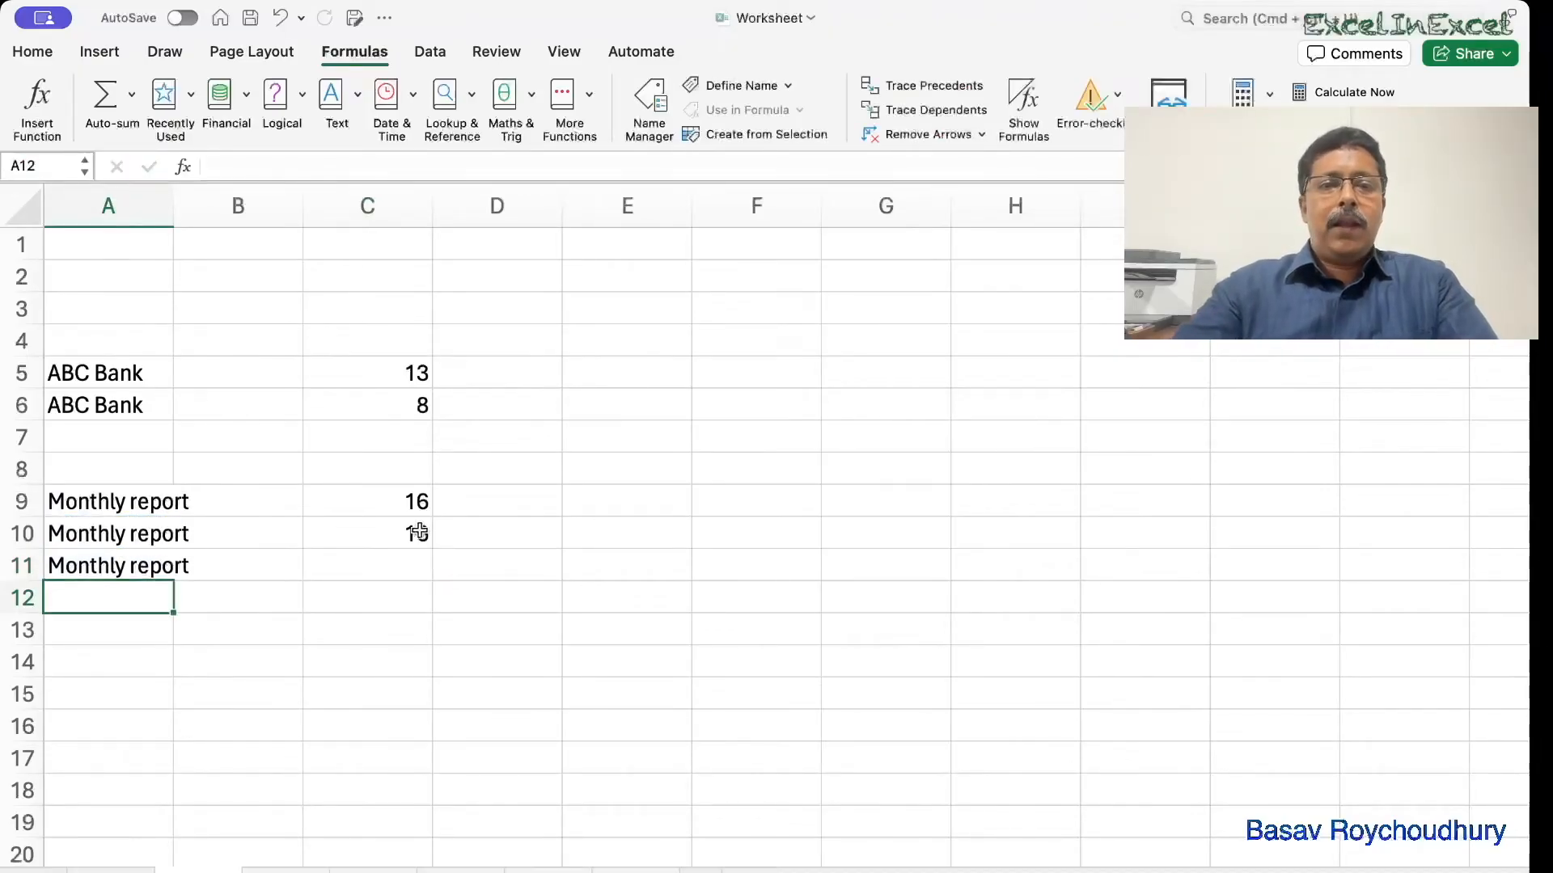
Fill the length formula down to C11, showing 14, and review A11's CLEAN formula.
{"action": "left_click", "coordinate": [418, 531]}
{"action": "left_click_drag", "start_coordinate": [433, 548], "coordinate": [429, 599]}
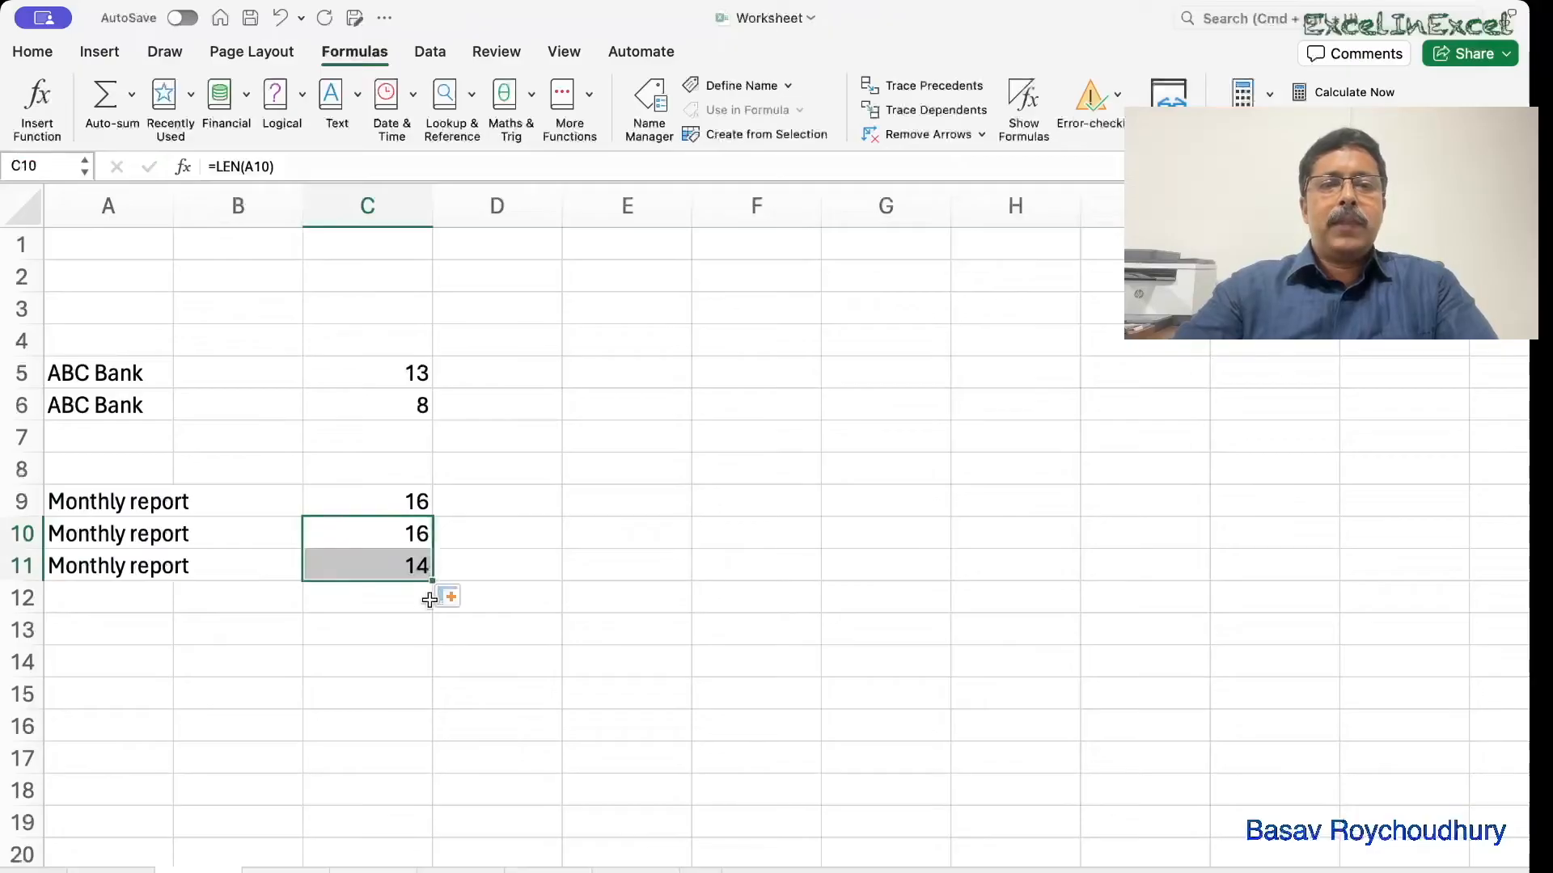
{"action": "left_click", "coordinate": [399, 625]}
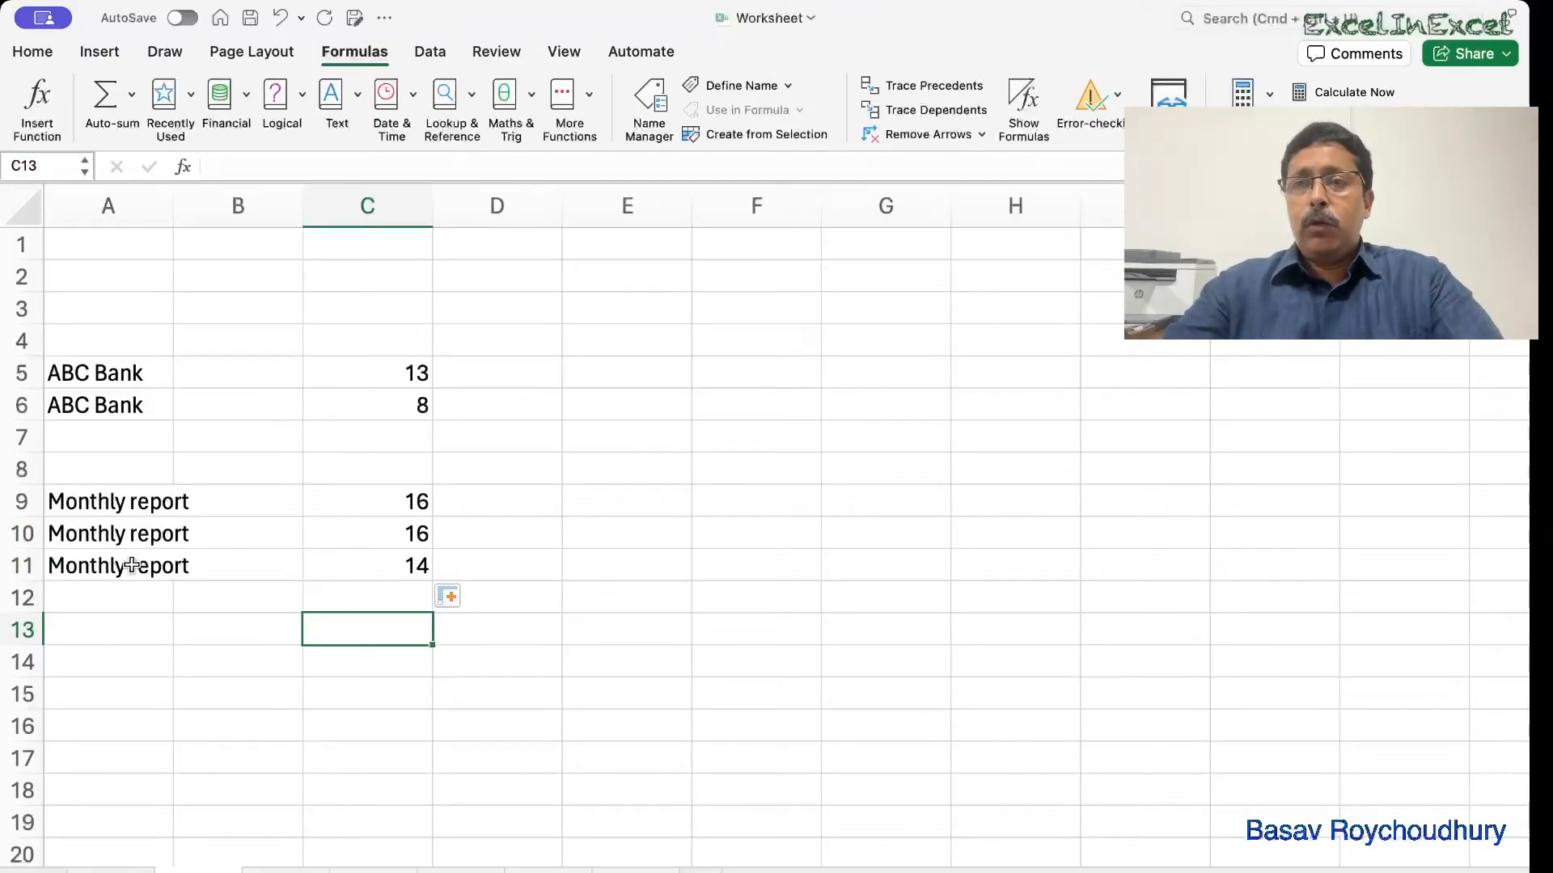
{"action": "double_click", "coordinate": [63, 571]}
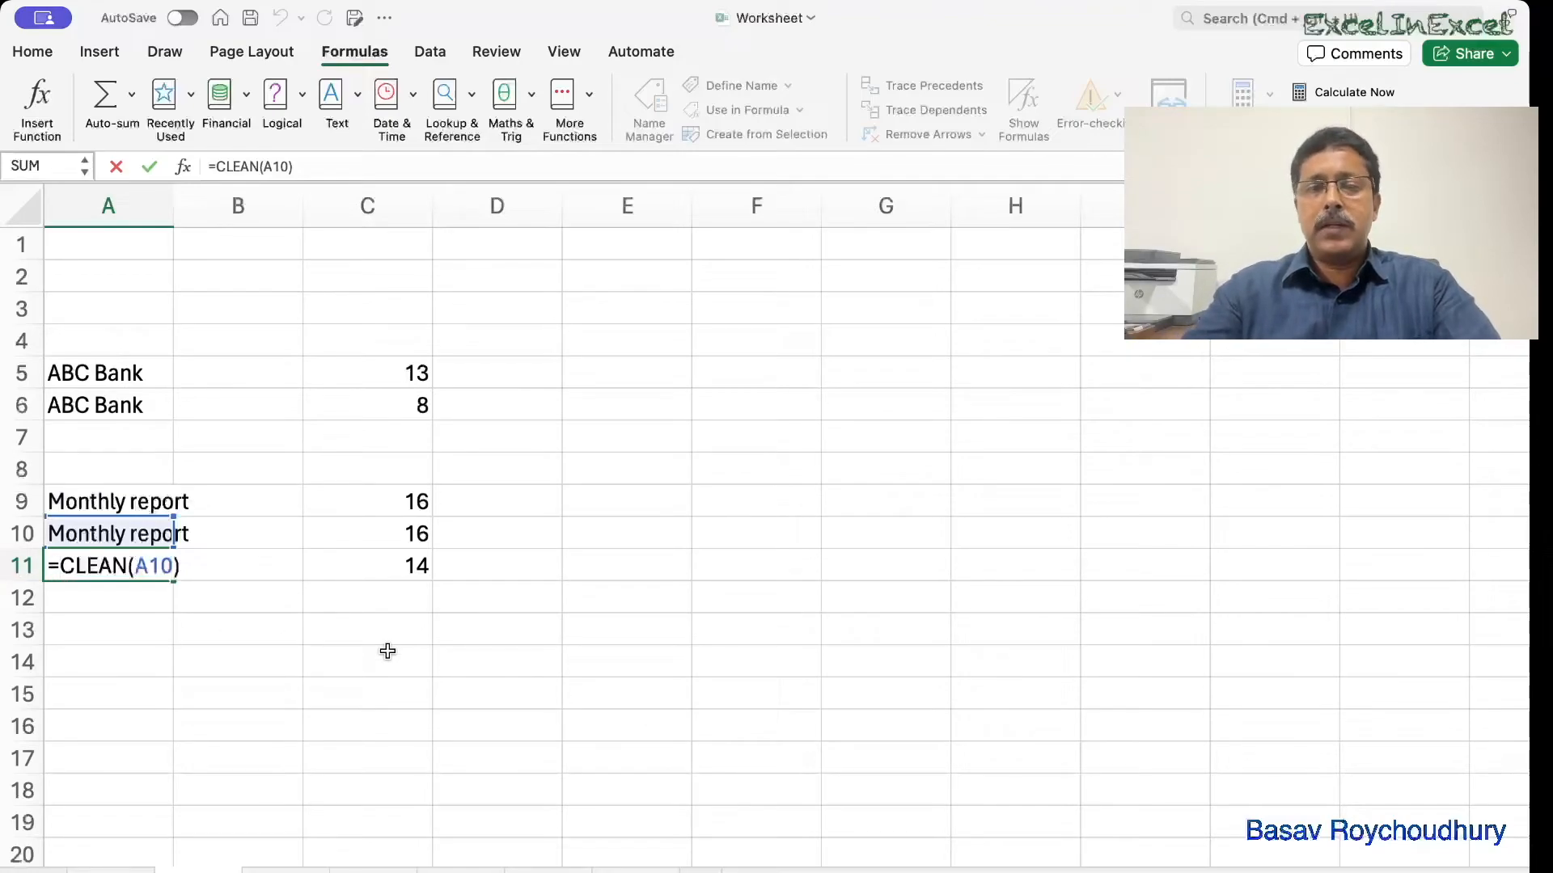
{"action": "key", "text": "Return"}
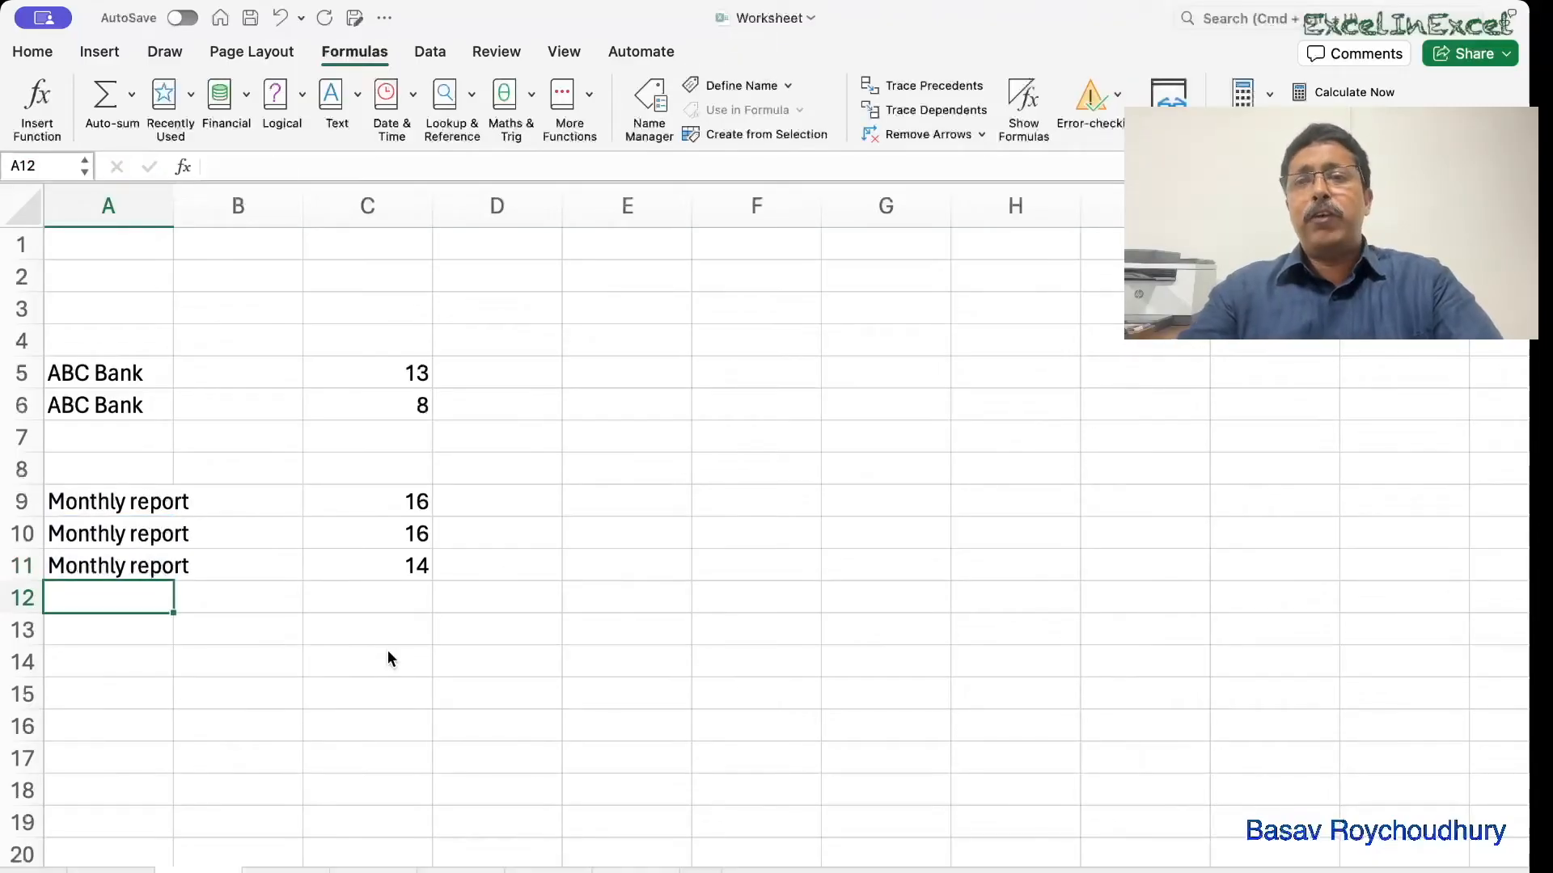
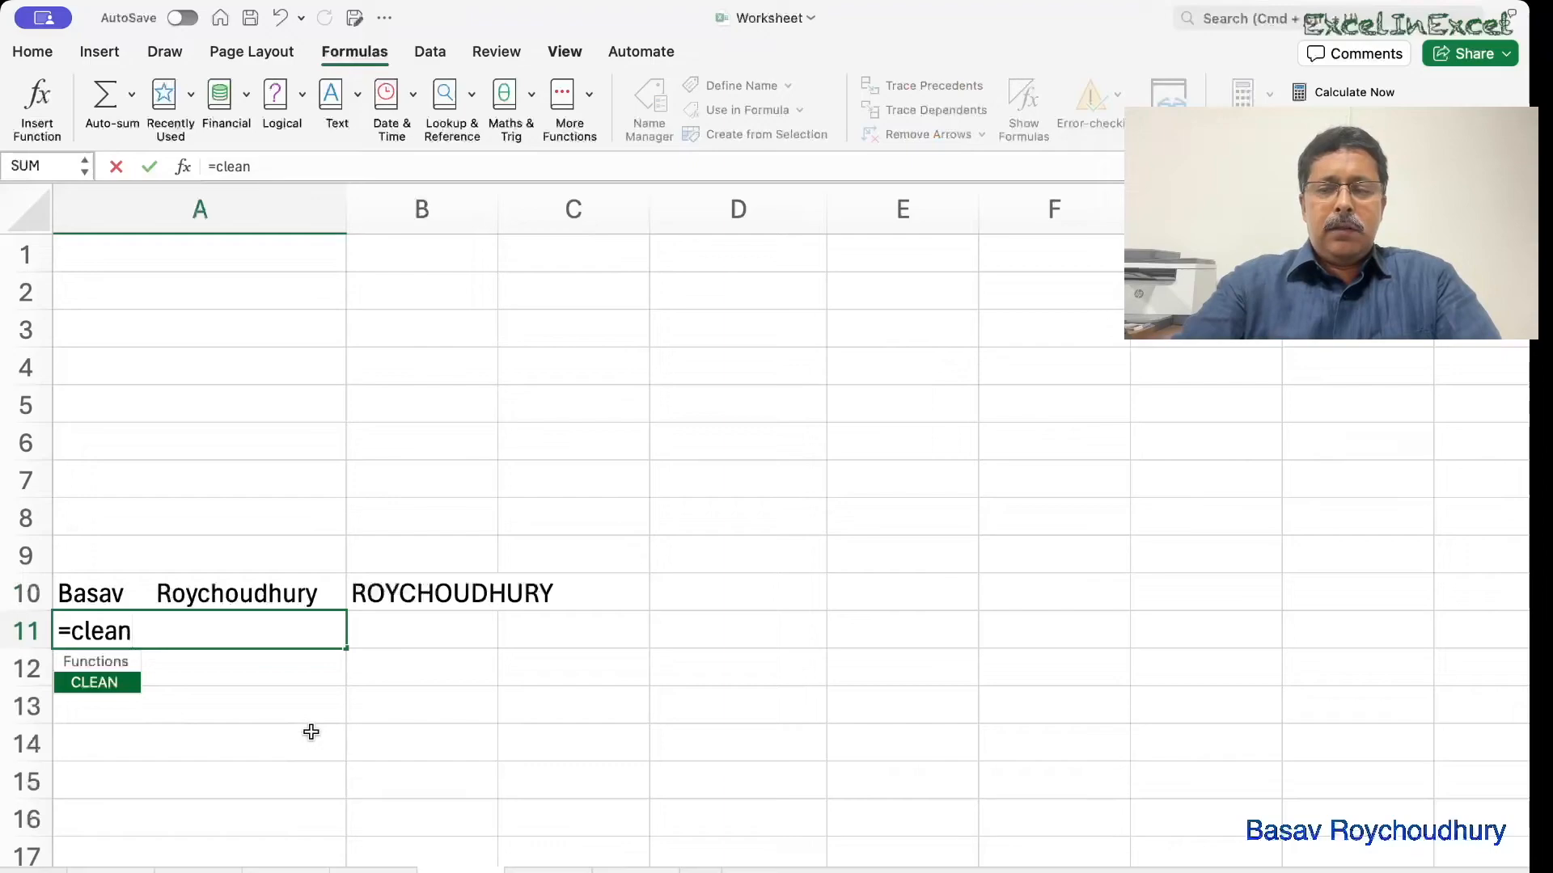
Finish =CLEAN(A10) in A11 to clean the spaced name.
{"action": "type", "text": "("}
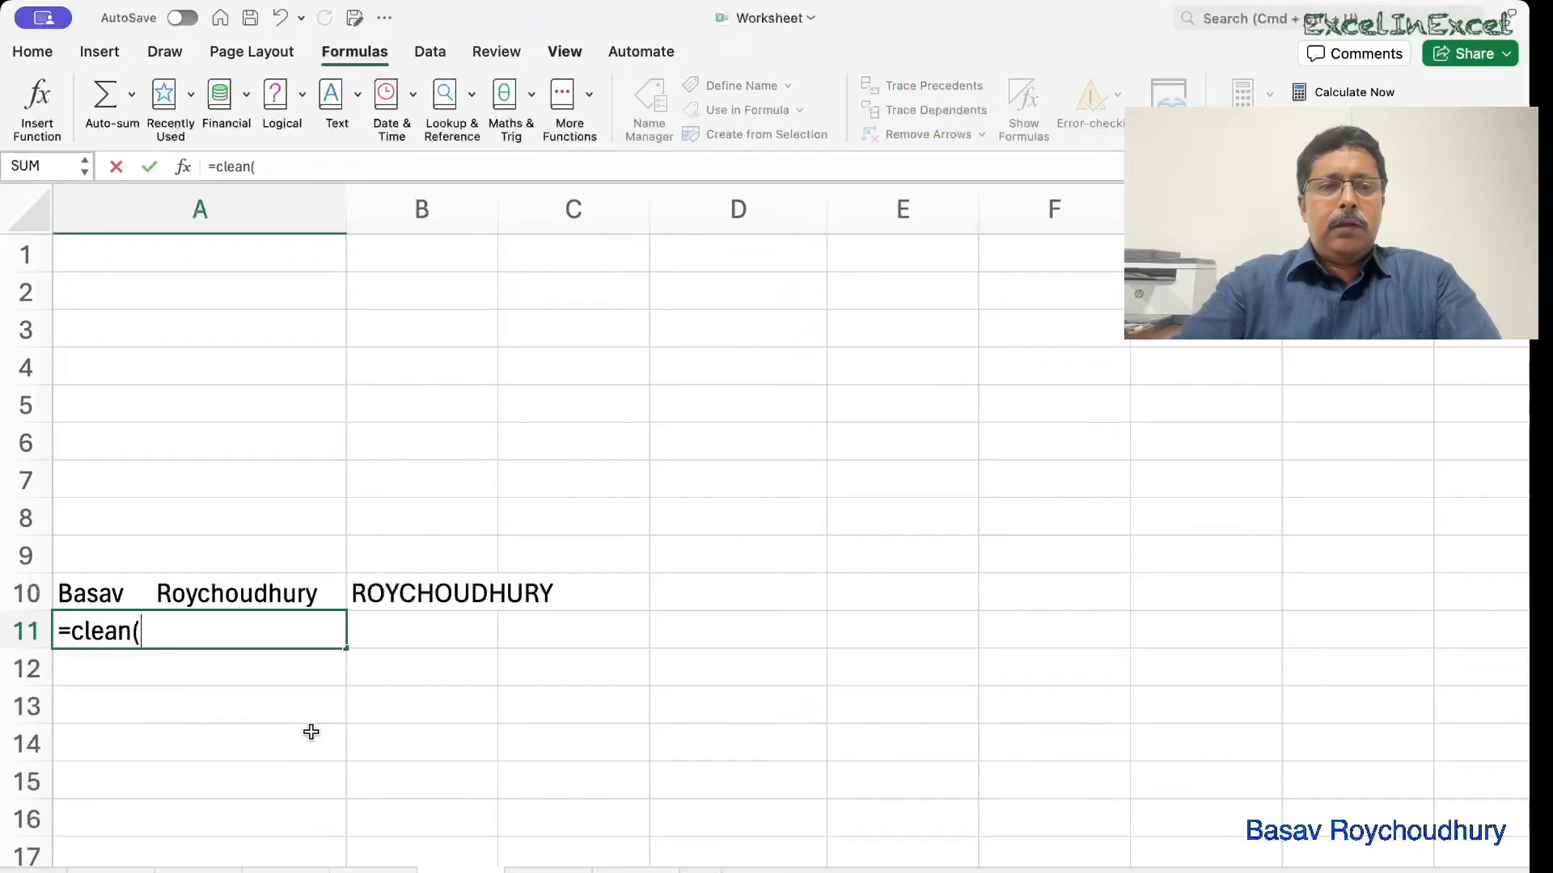
{"action": "left_click", "coordinate": [230, 597]}
{"action": "type", "text": ")"}
{"action": "key", "text": "Return"}
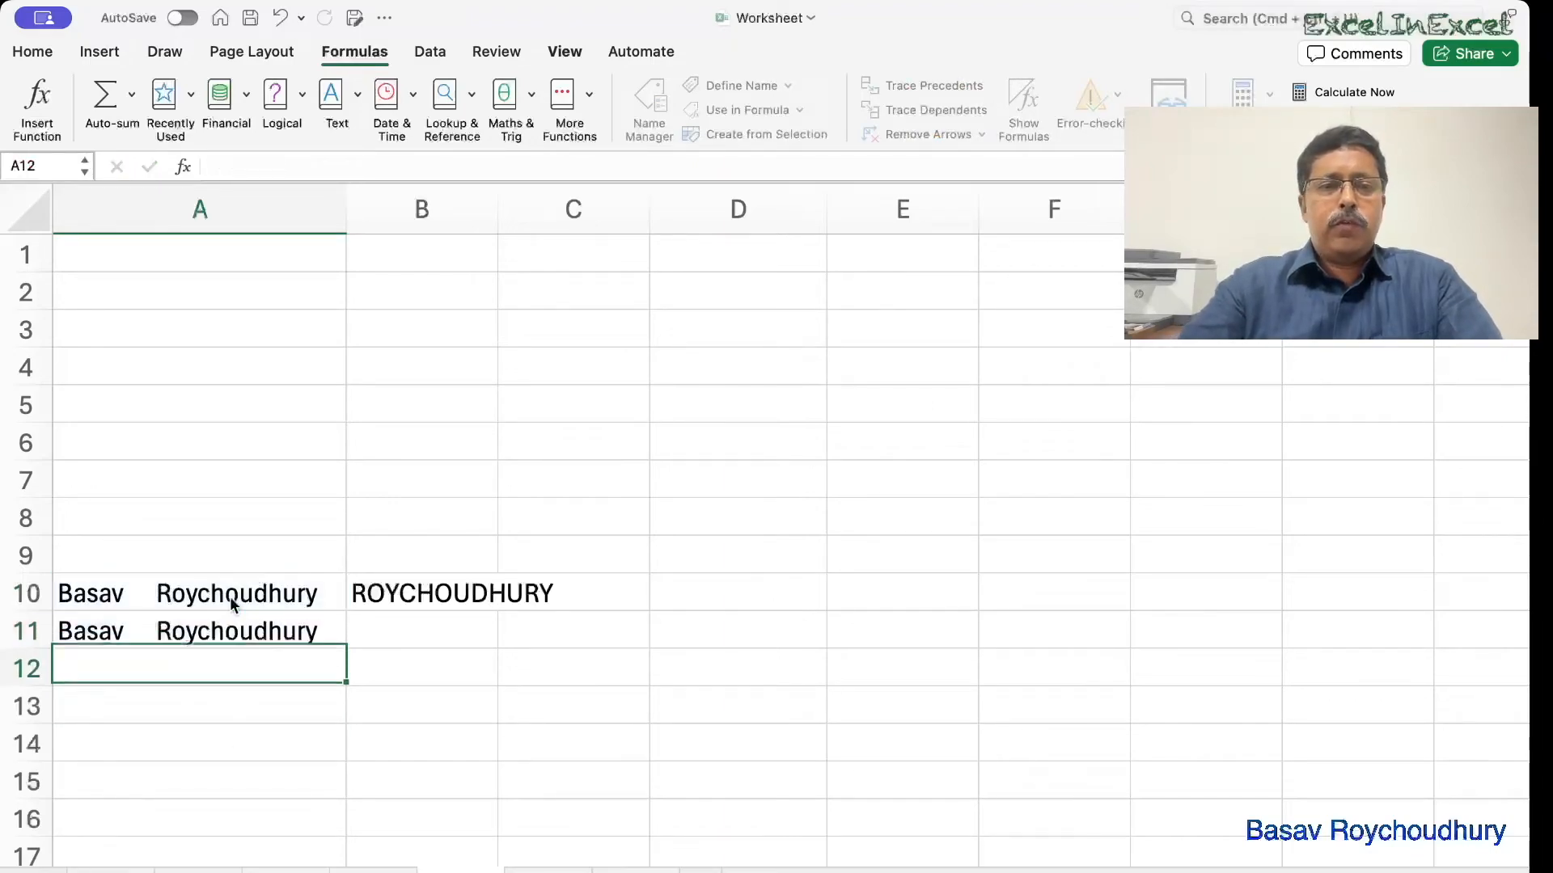
Enter =TRIM(A11) in A12 so the cleaned name is single-spaced.
{"action": "type", "text": "=tri"}
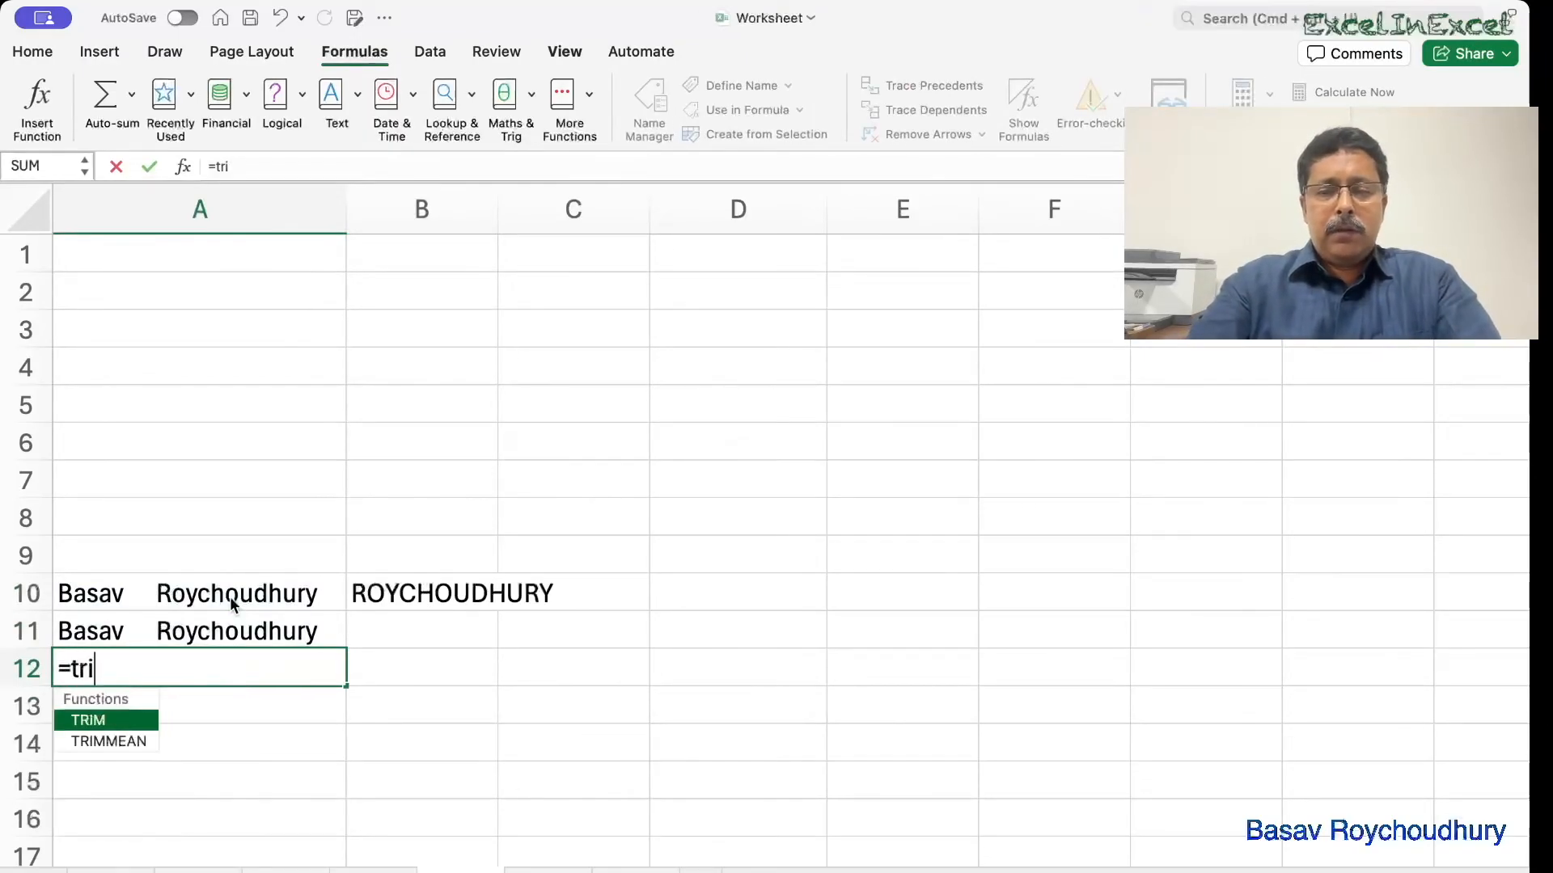
{"action": "type", "text": "m("}
{"action": "key", "text": "BackSpace"}
{"action": "type", "text": "("}
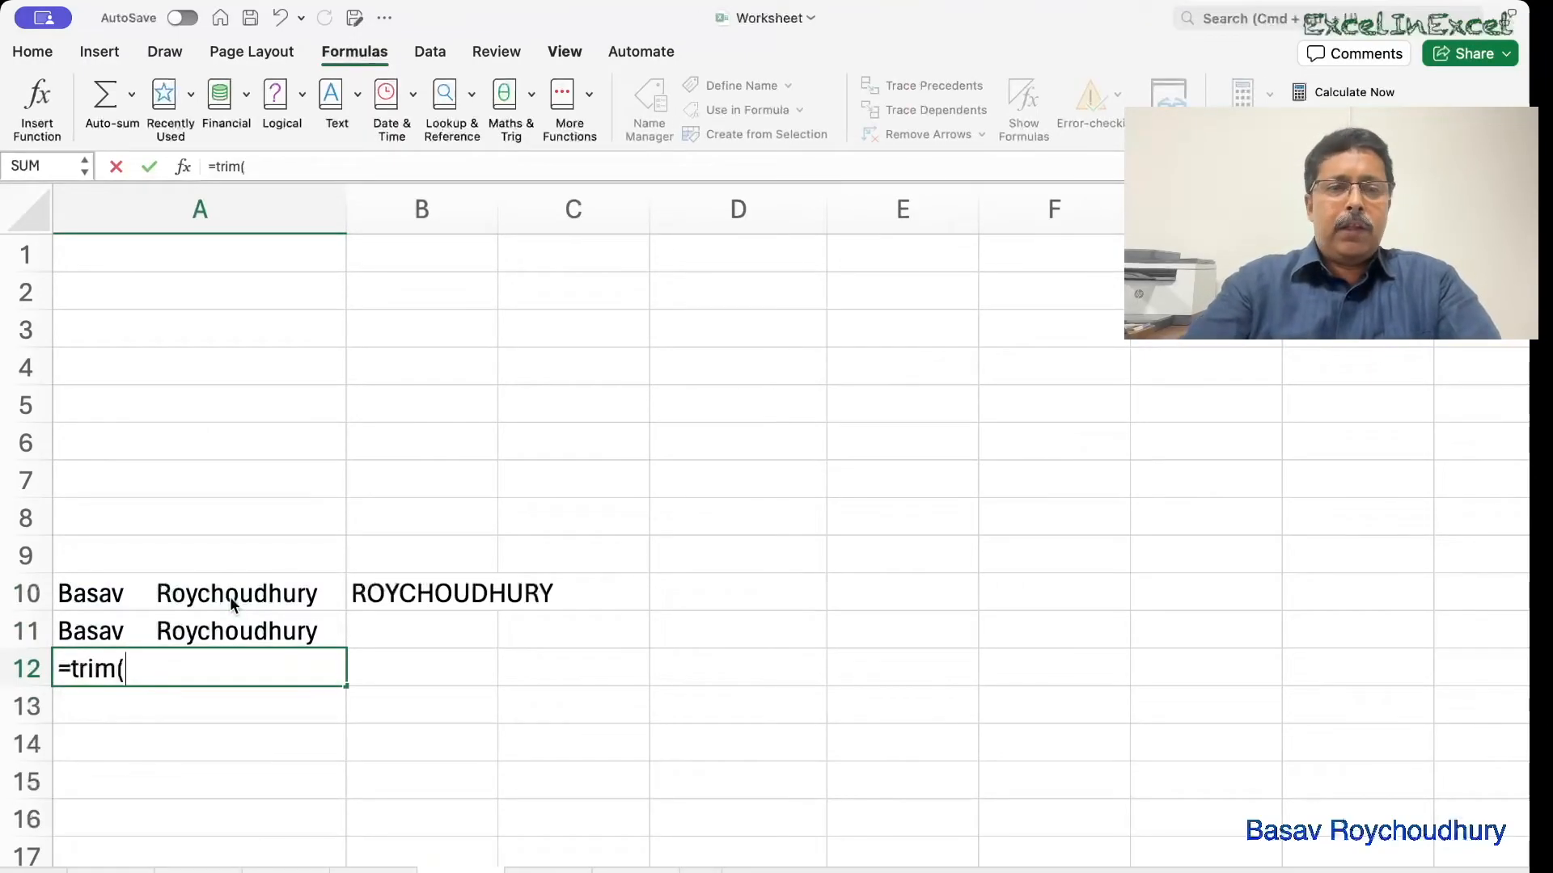
{"action": "left_click", "coordinate": [121, 634]}
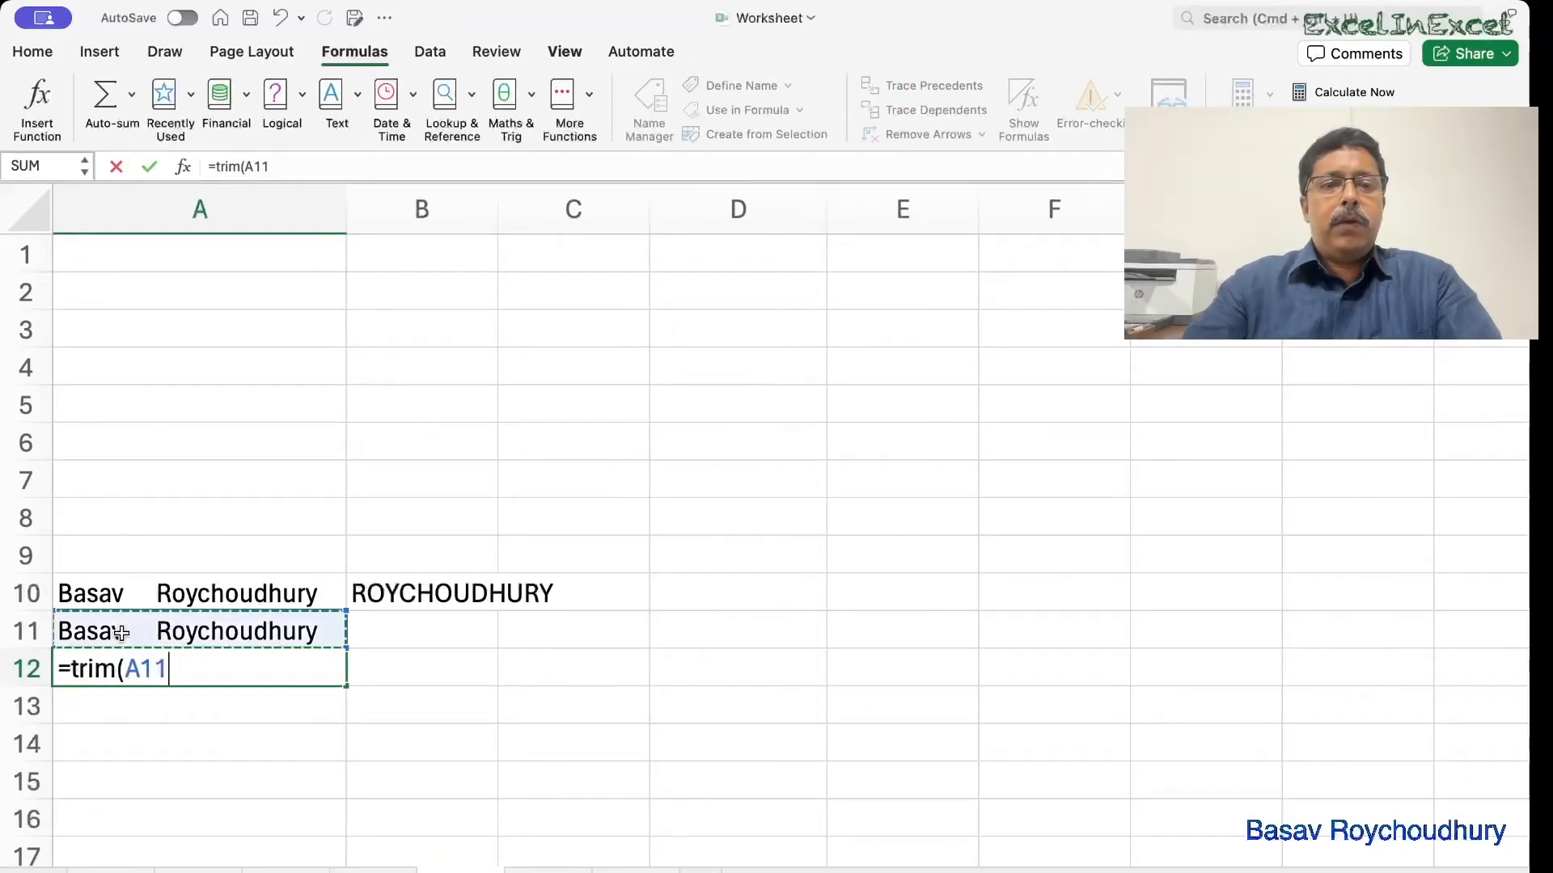
{"action": "type", "text": ")"}
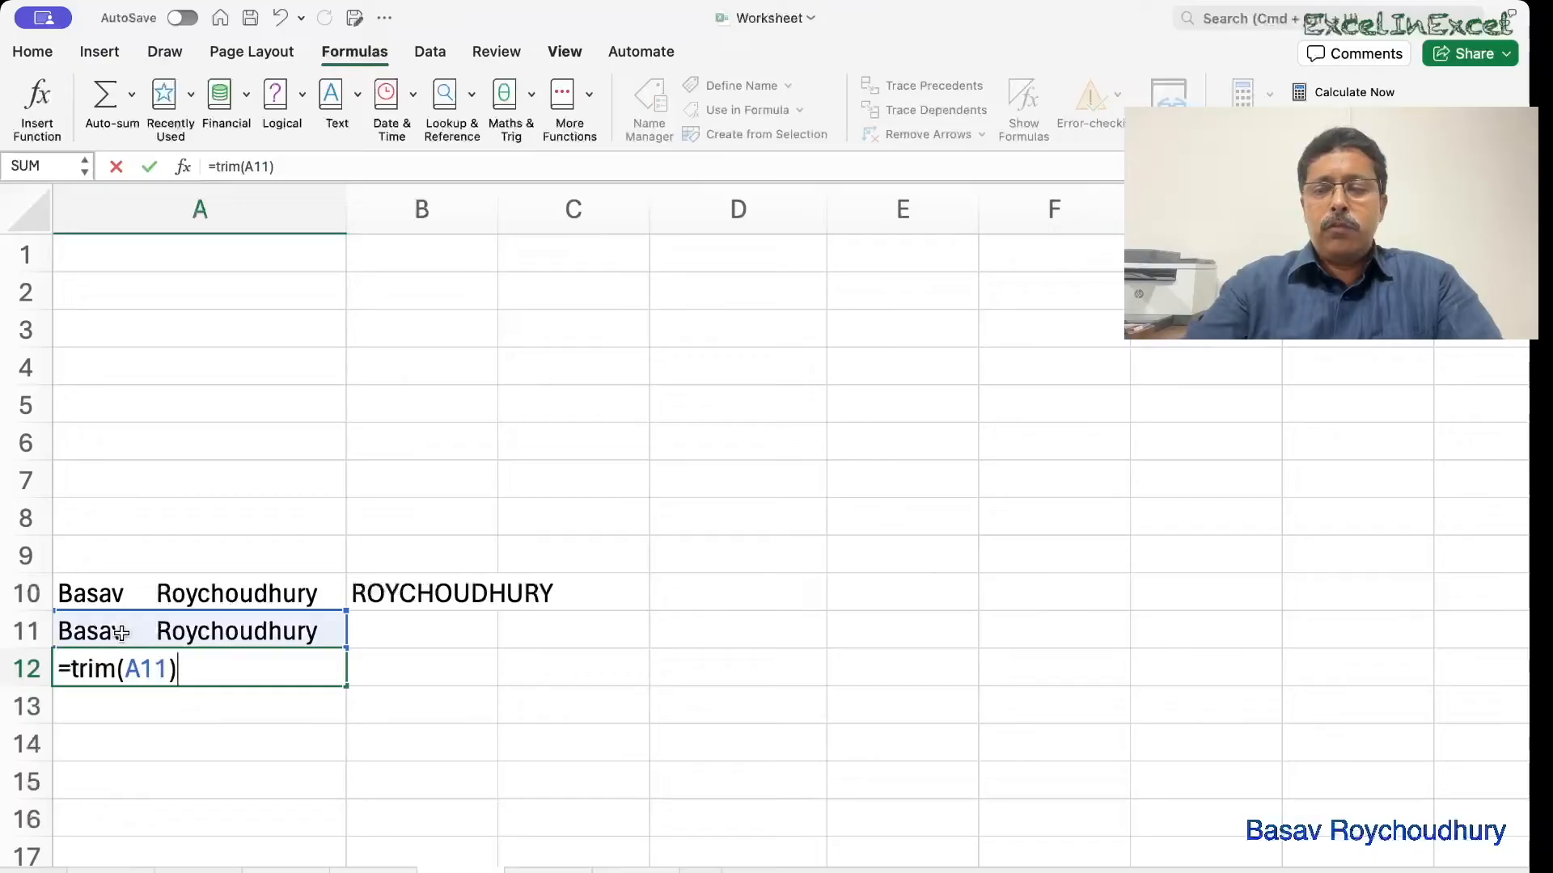
{"action": "key", "text": "Return"}
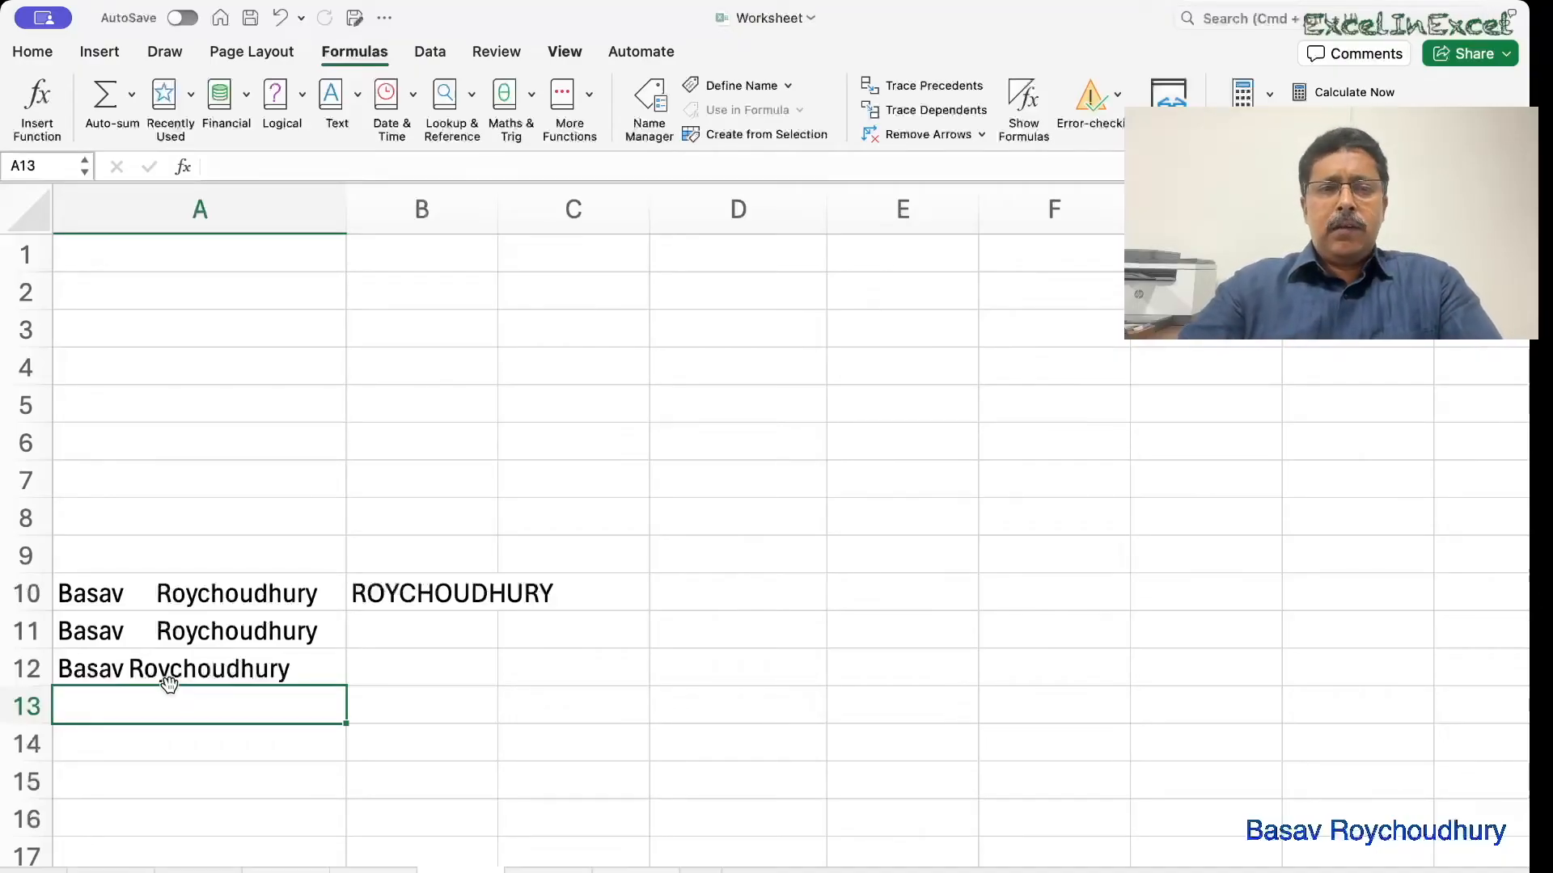
Enter =FIND(" ",A12) in B12, returning 6, and check A12's TRIM formula.
{"action": "left_click", "coordinate": [376, 670]}
{"action": "type", "text": "="}
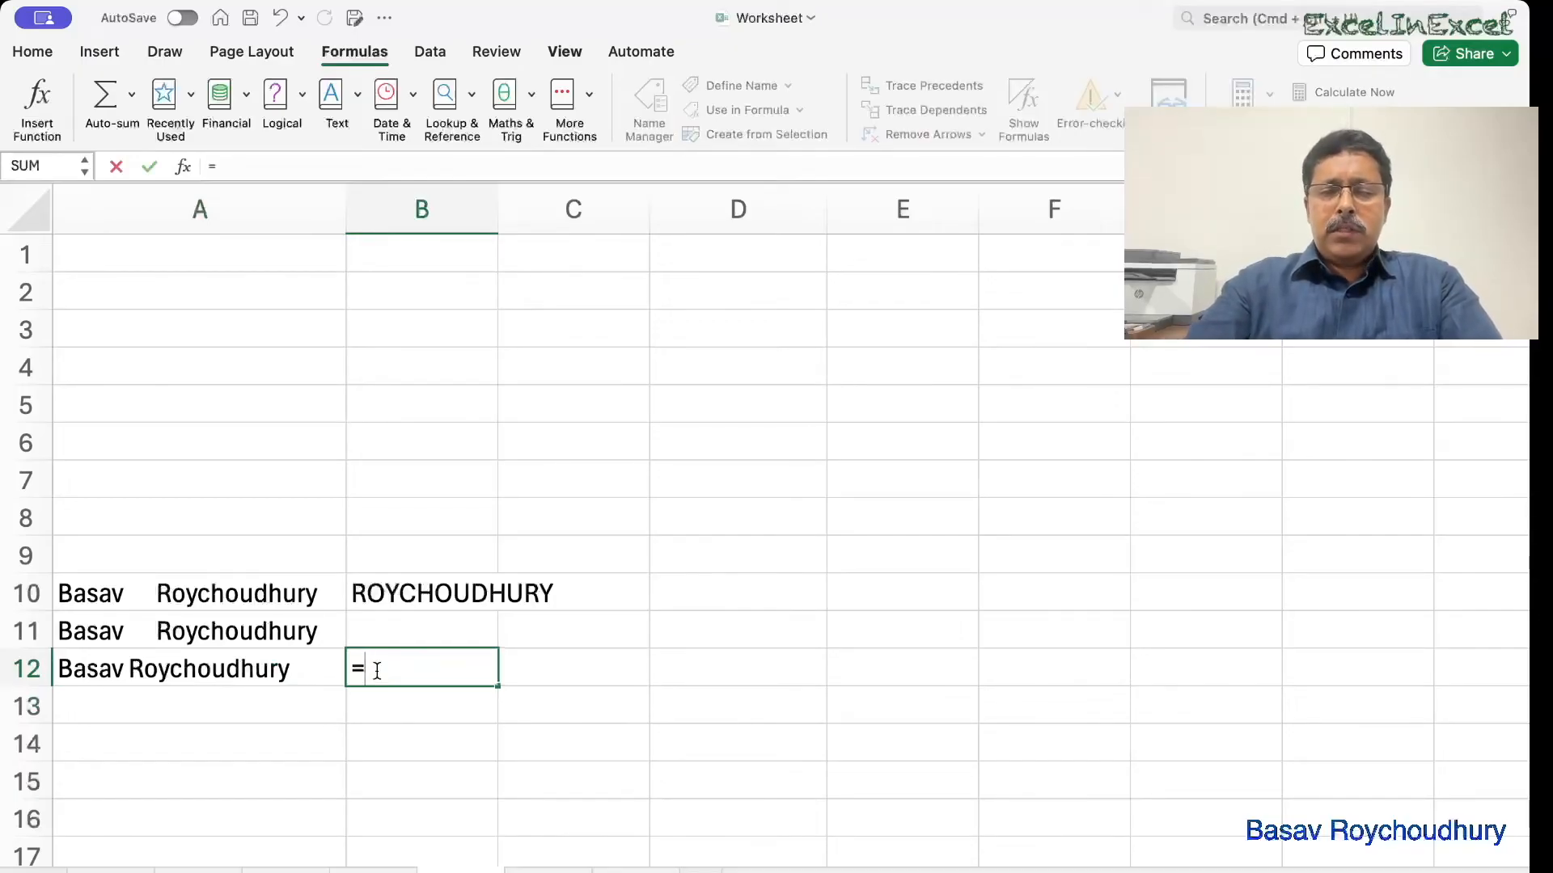
{"action": "type", "text": "find("}
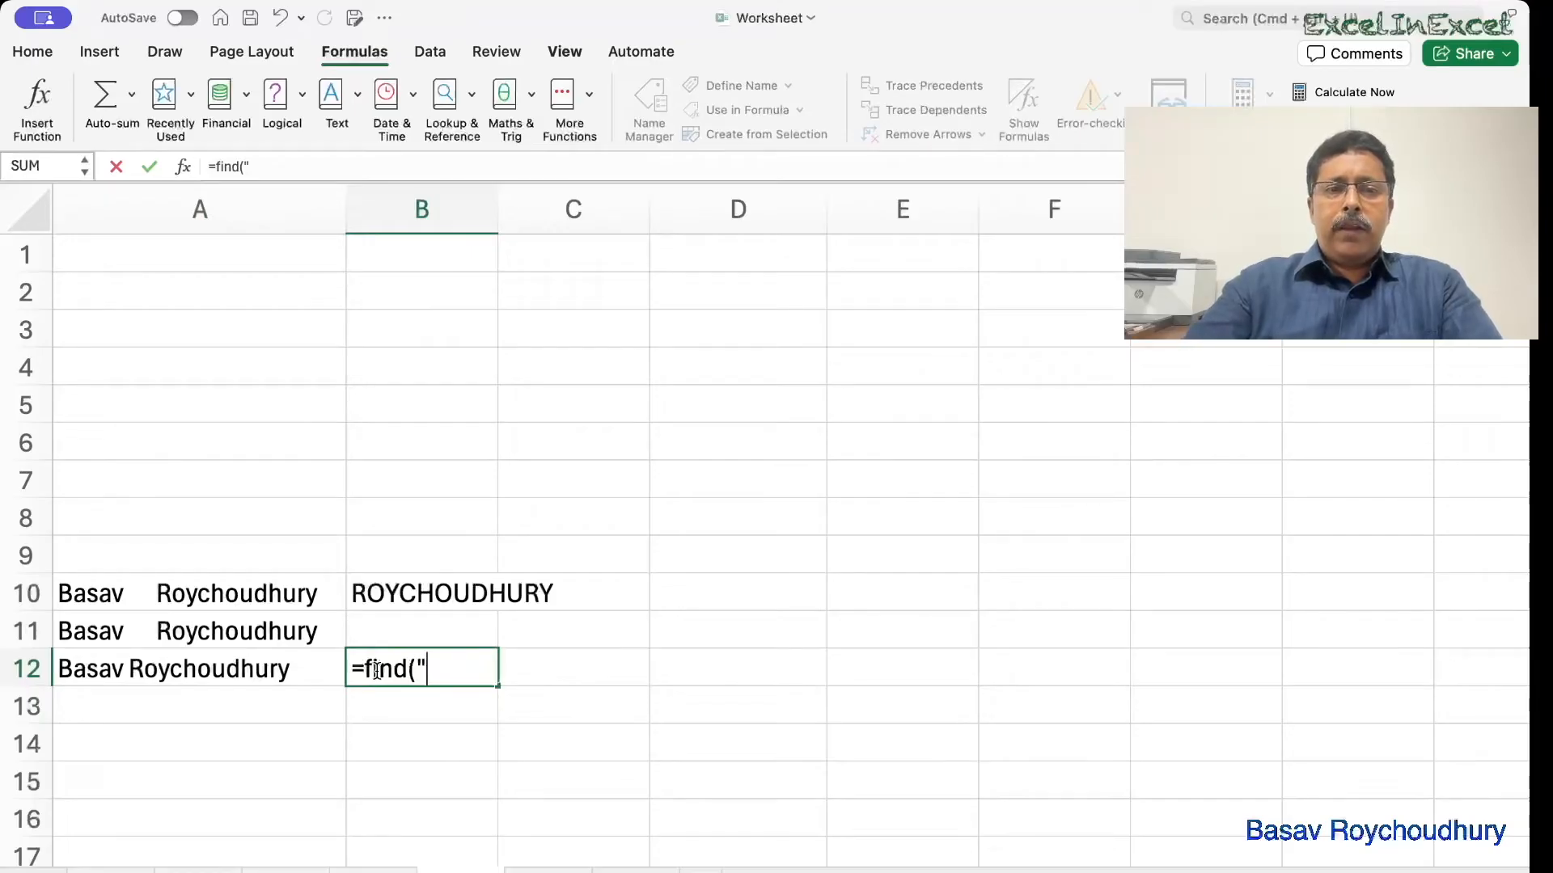
{"action": "type", "text": "\" \","}
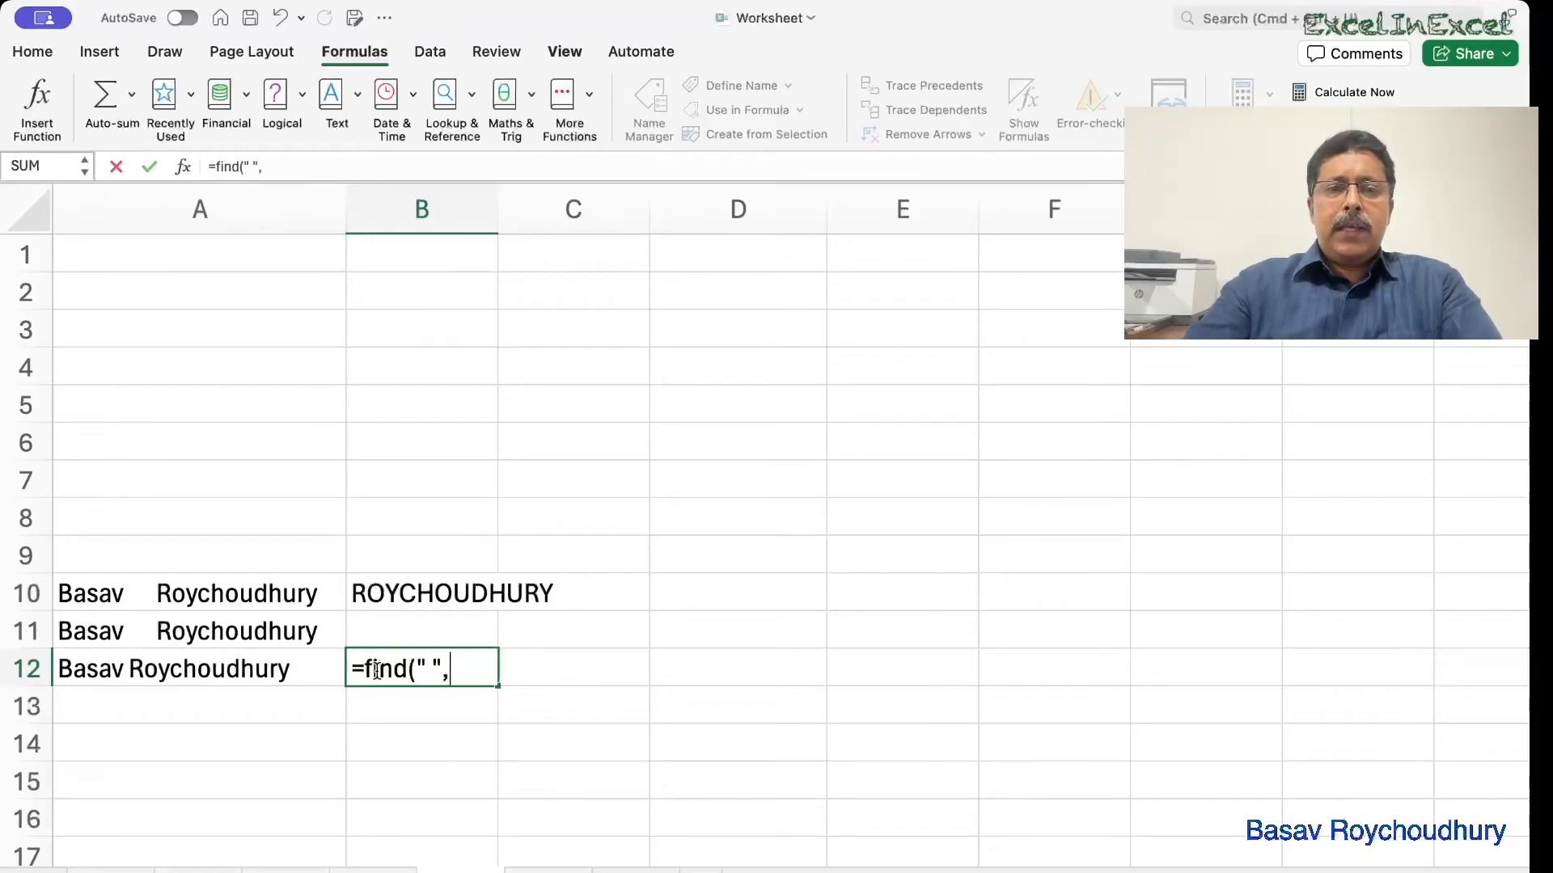
{"action": "left_click", "coordinate": [184, 668]}
{"action": "type", "text": ")"}
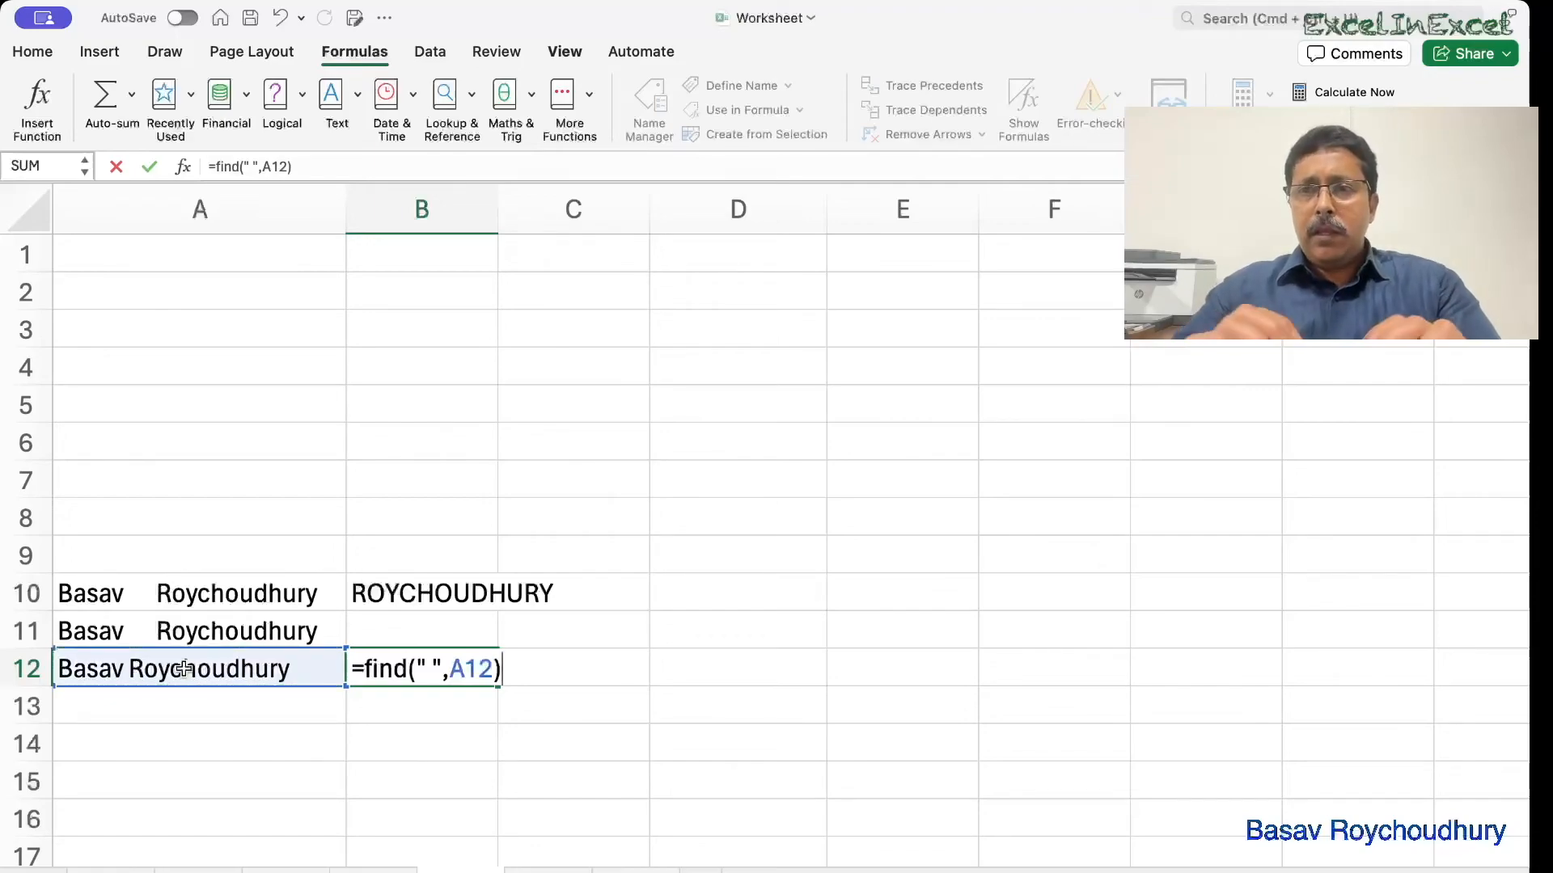
{"action": "key", "text": "Return"}
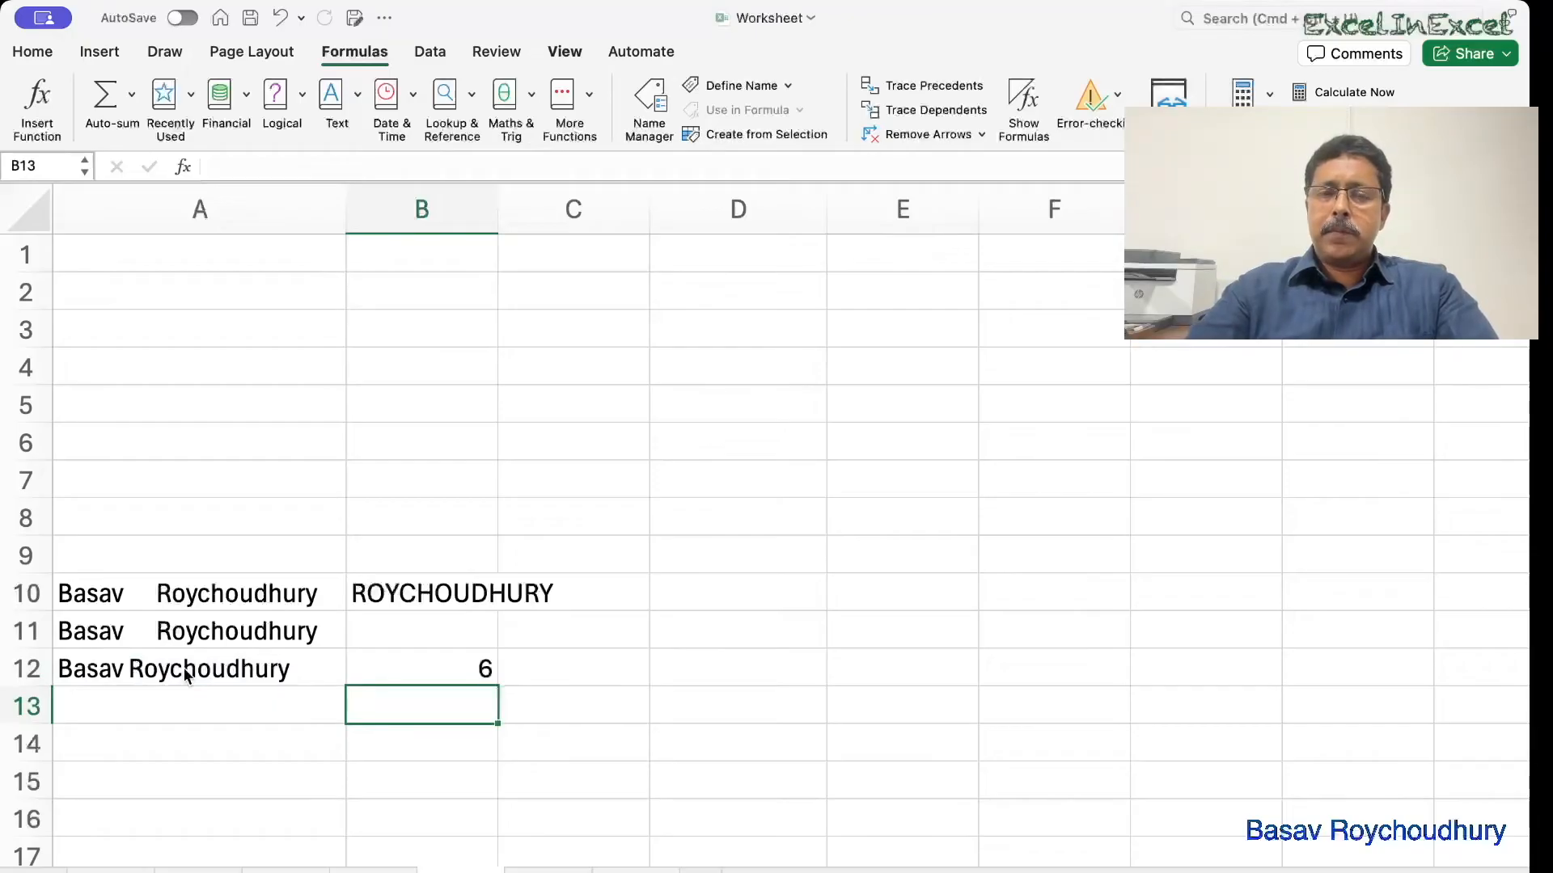
{"action": "left_click", "coordinate": [186, 673]}
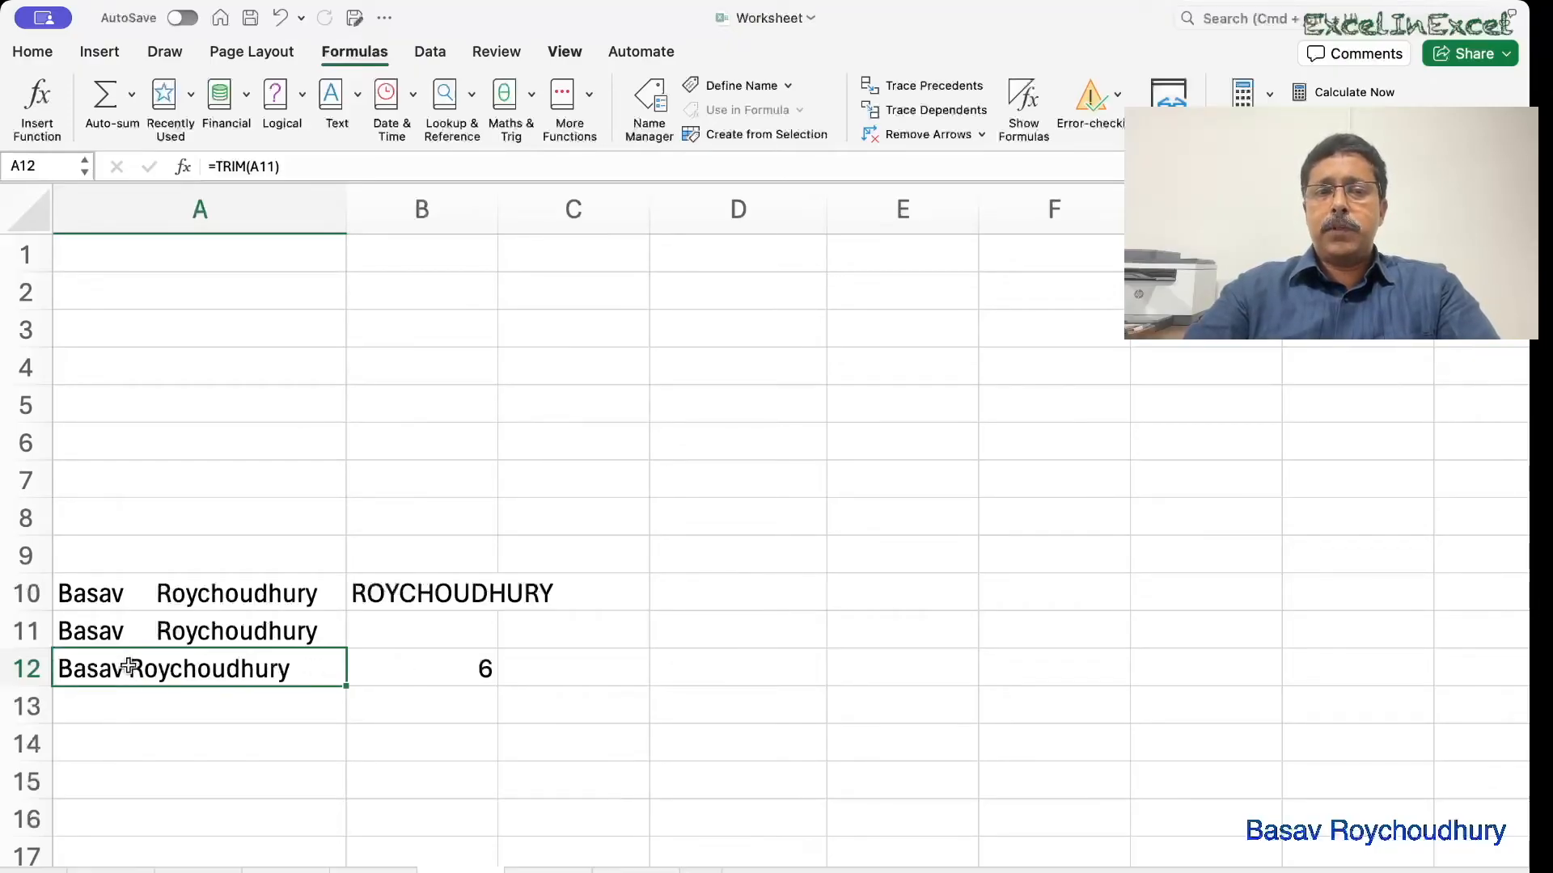
Enter =LEN(A12)-B12 in C12 to get the surname length, 12.
{"action": "left_click", "coordinate": [619, 665]}
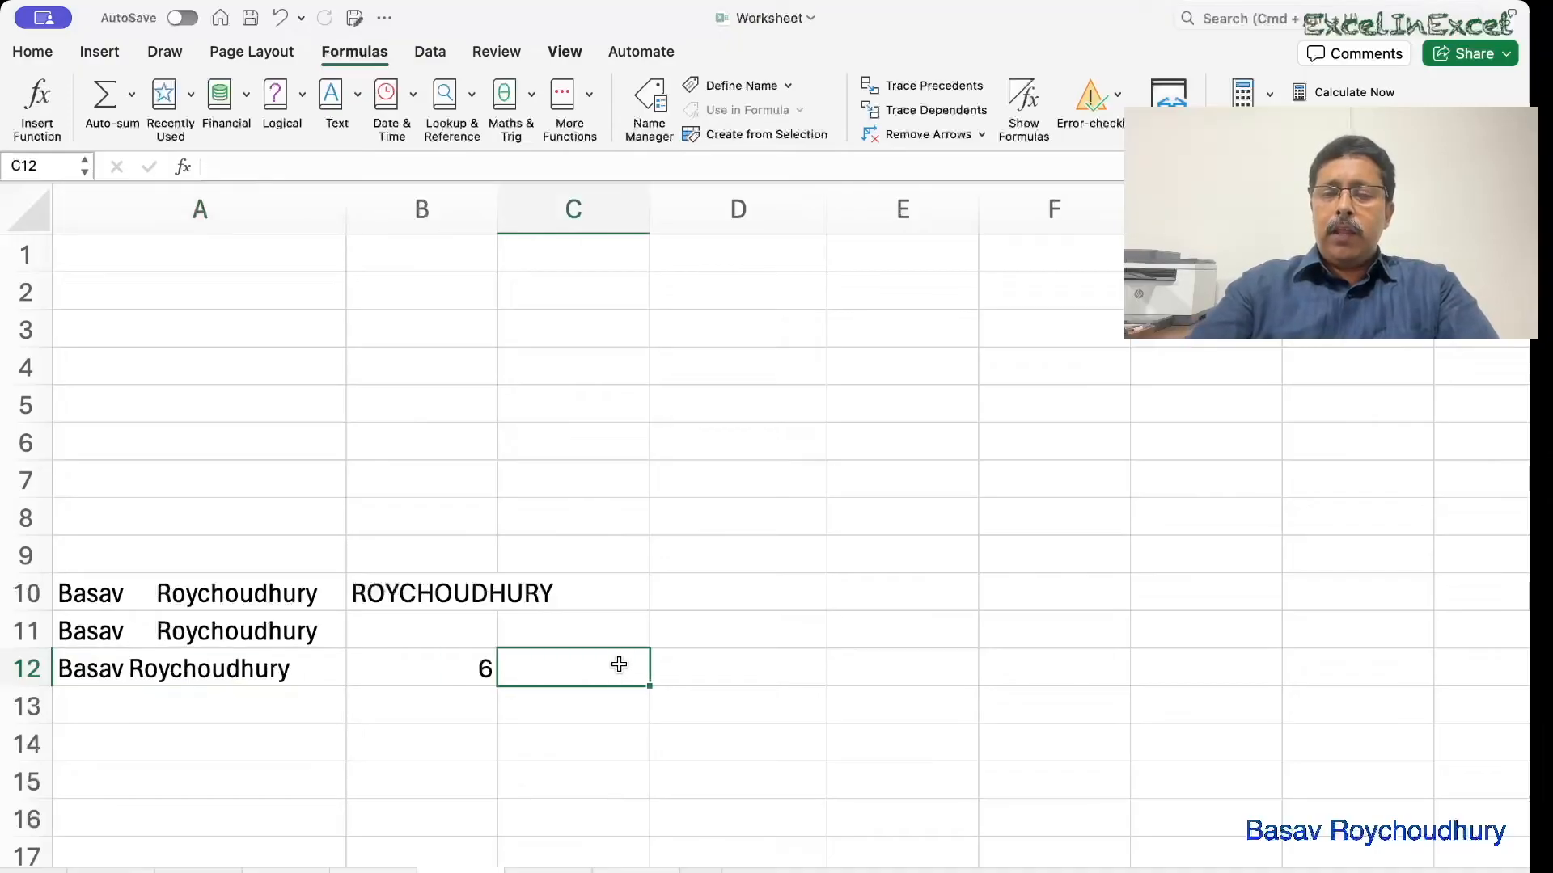
{"action": "type", "text": "="}
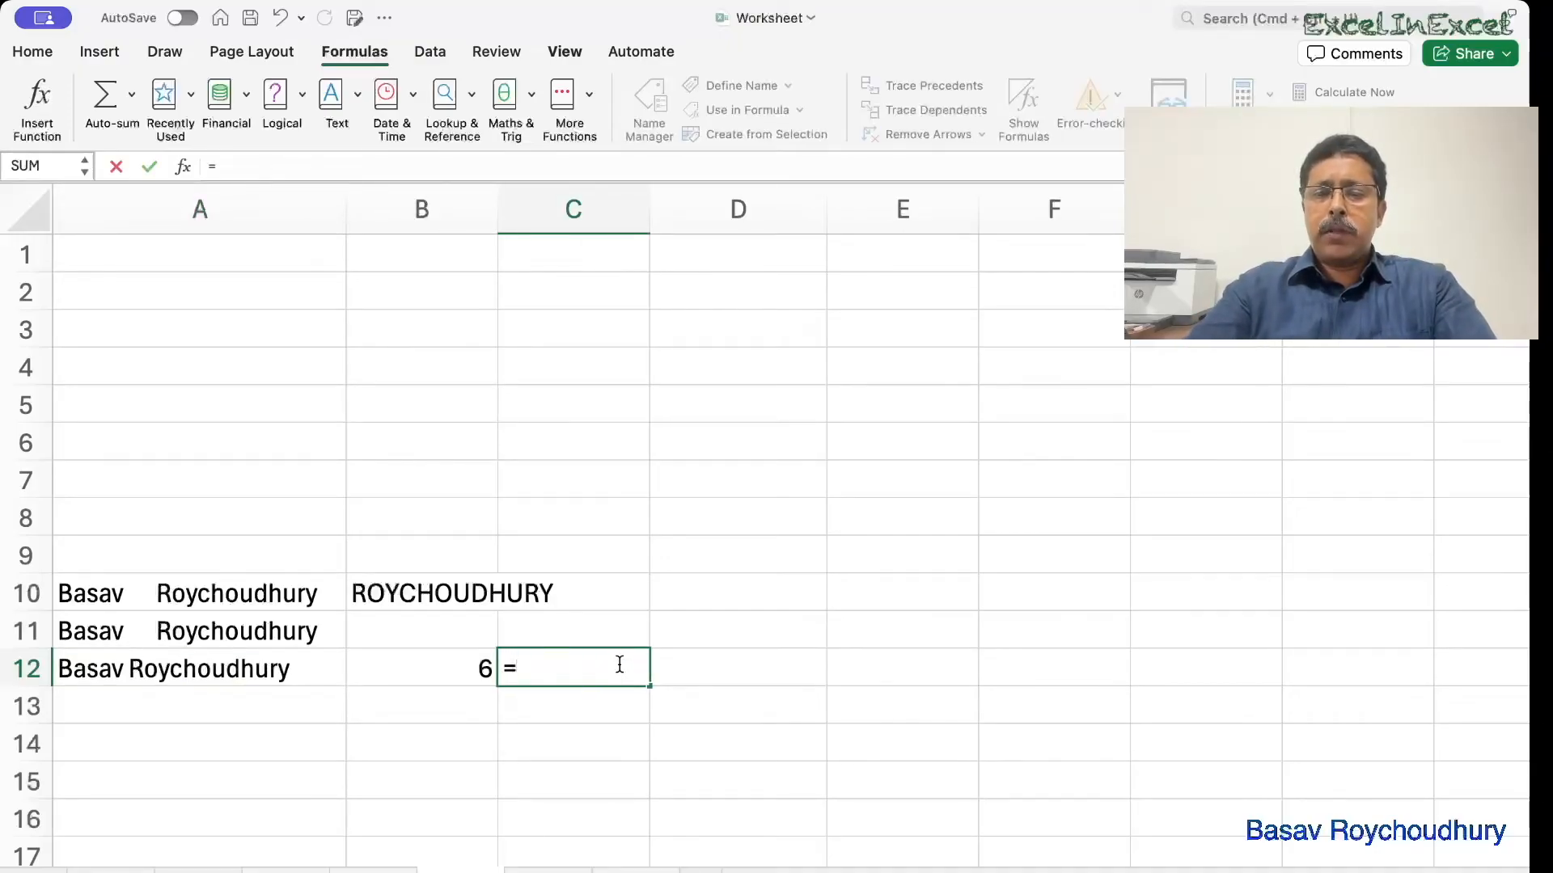
{"action": "type", "text": "len("}
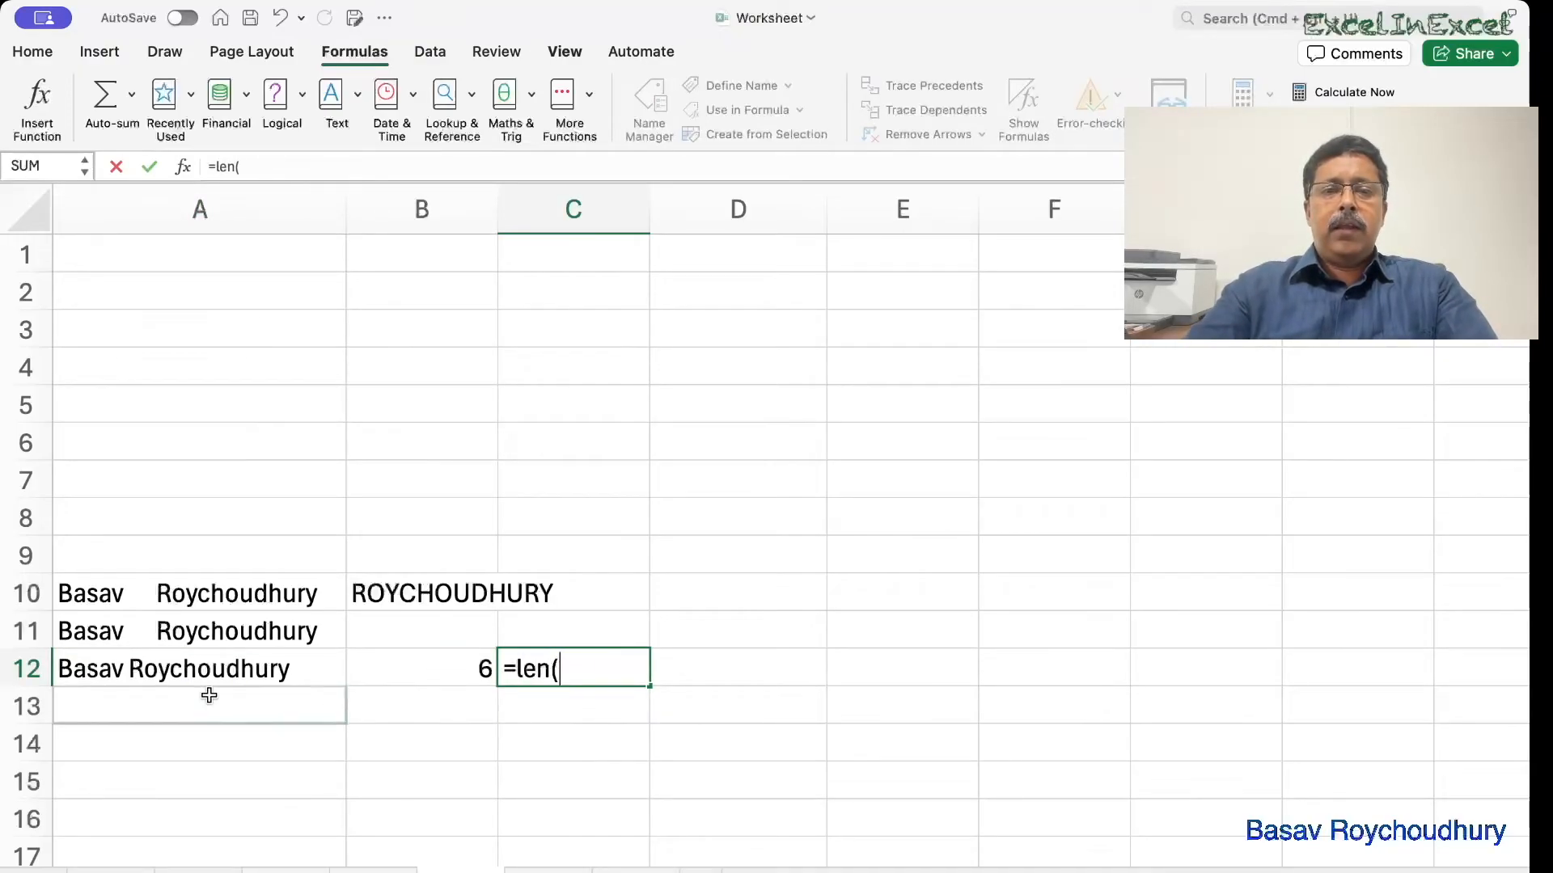
{"action": "left_click", "coordinate": [185, 671]}
{"action": "type", "text": ")"}
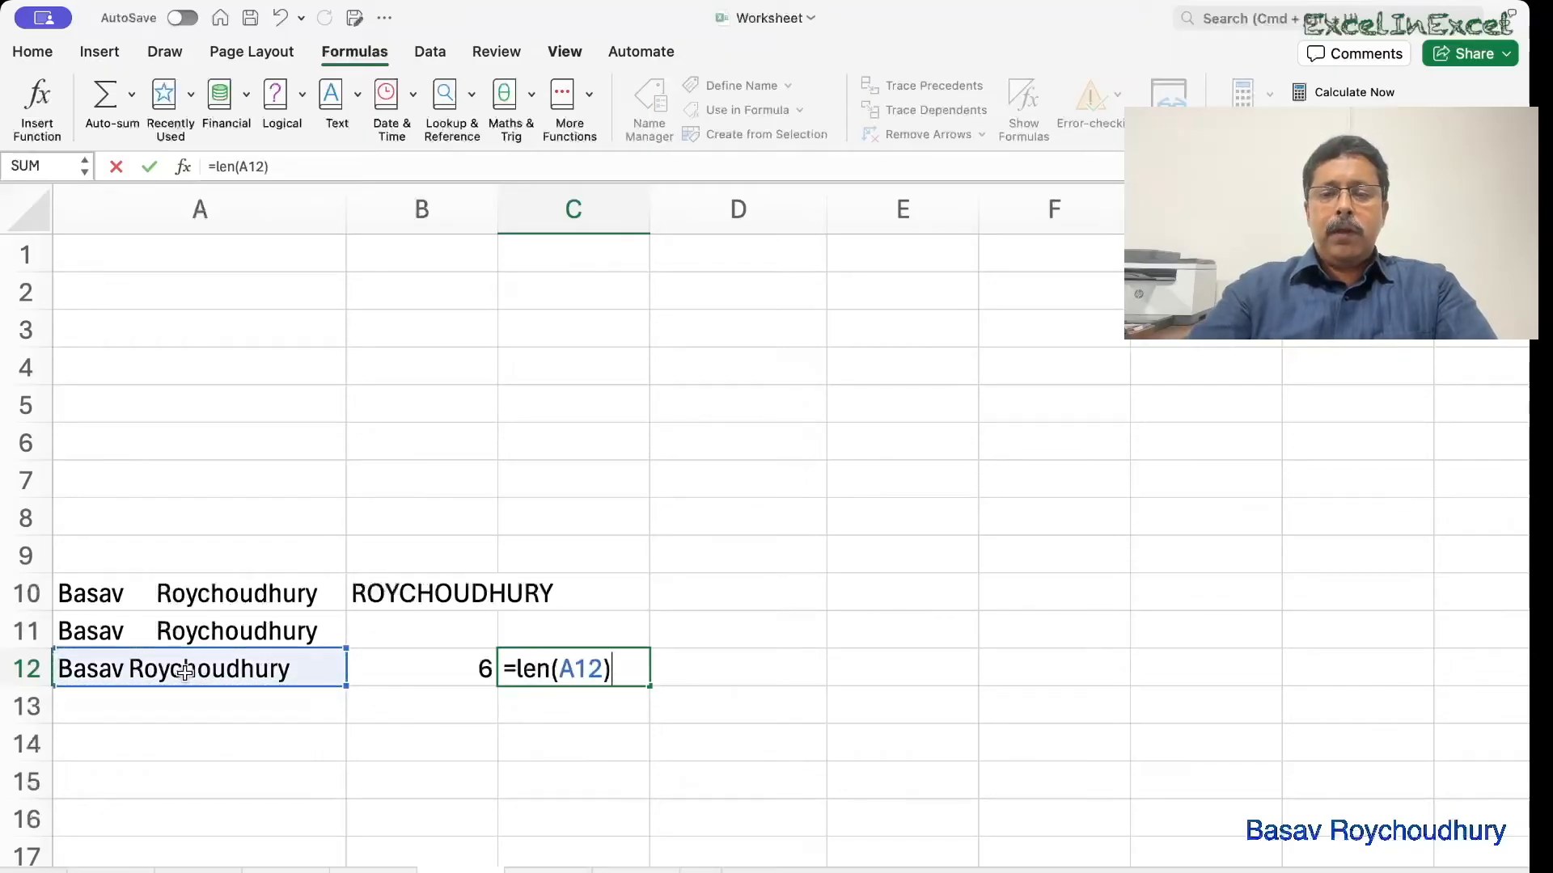
{"action": "type", "text": "-"}
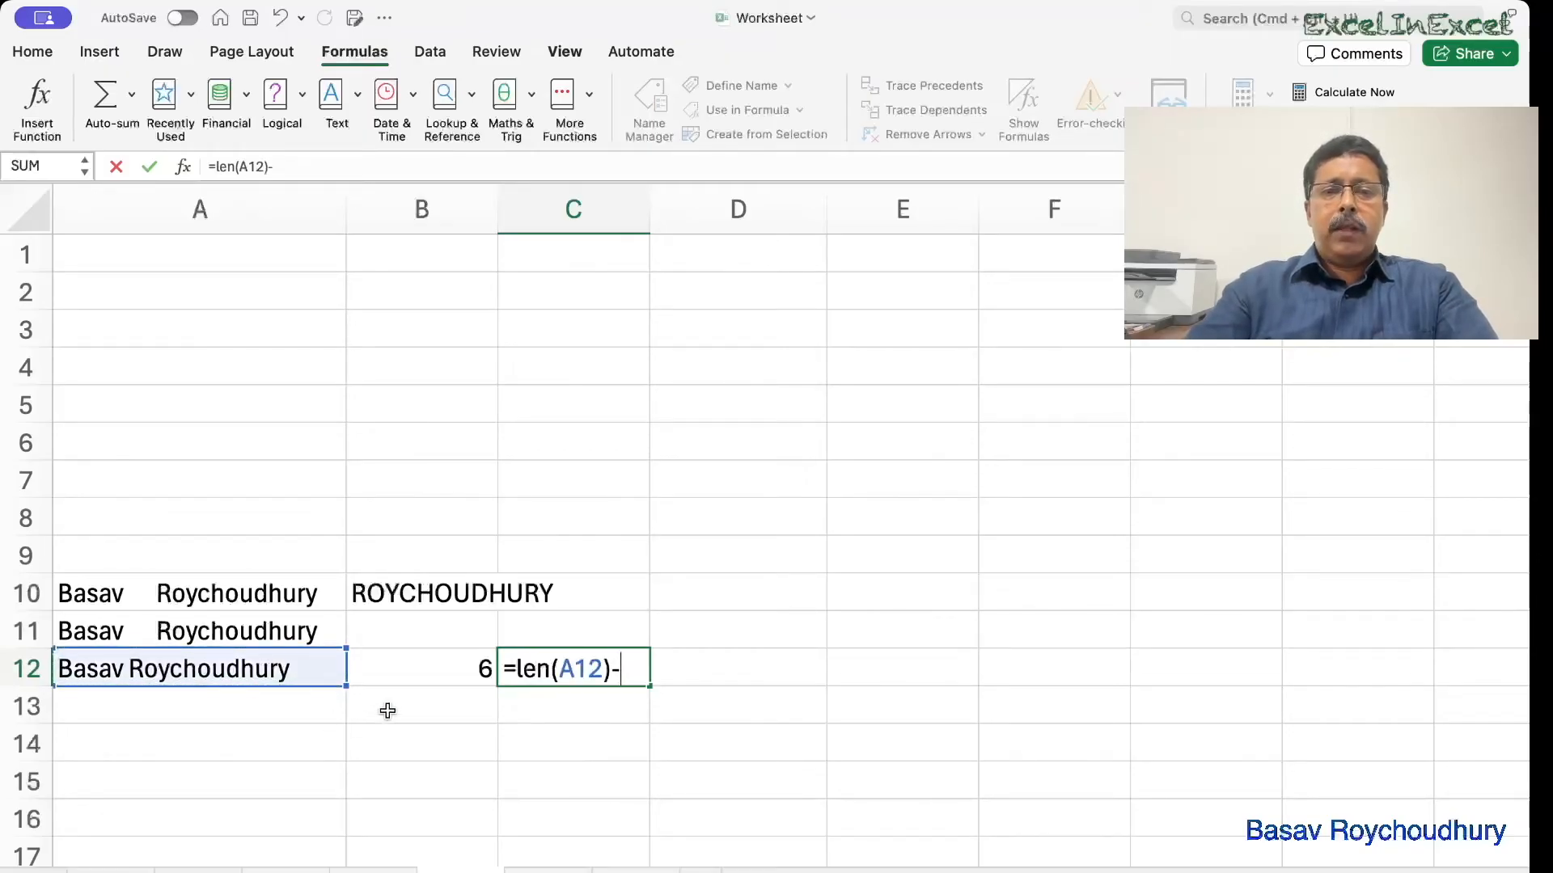
{"action": "left_click", "coordinate": [437, 653]}
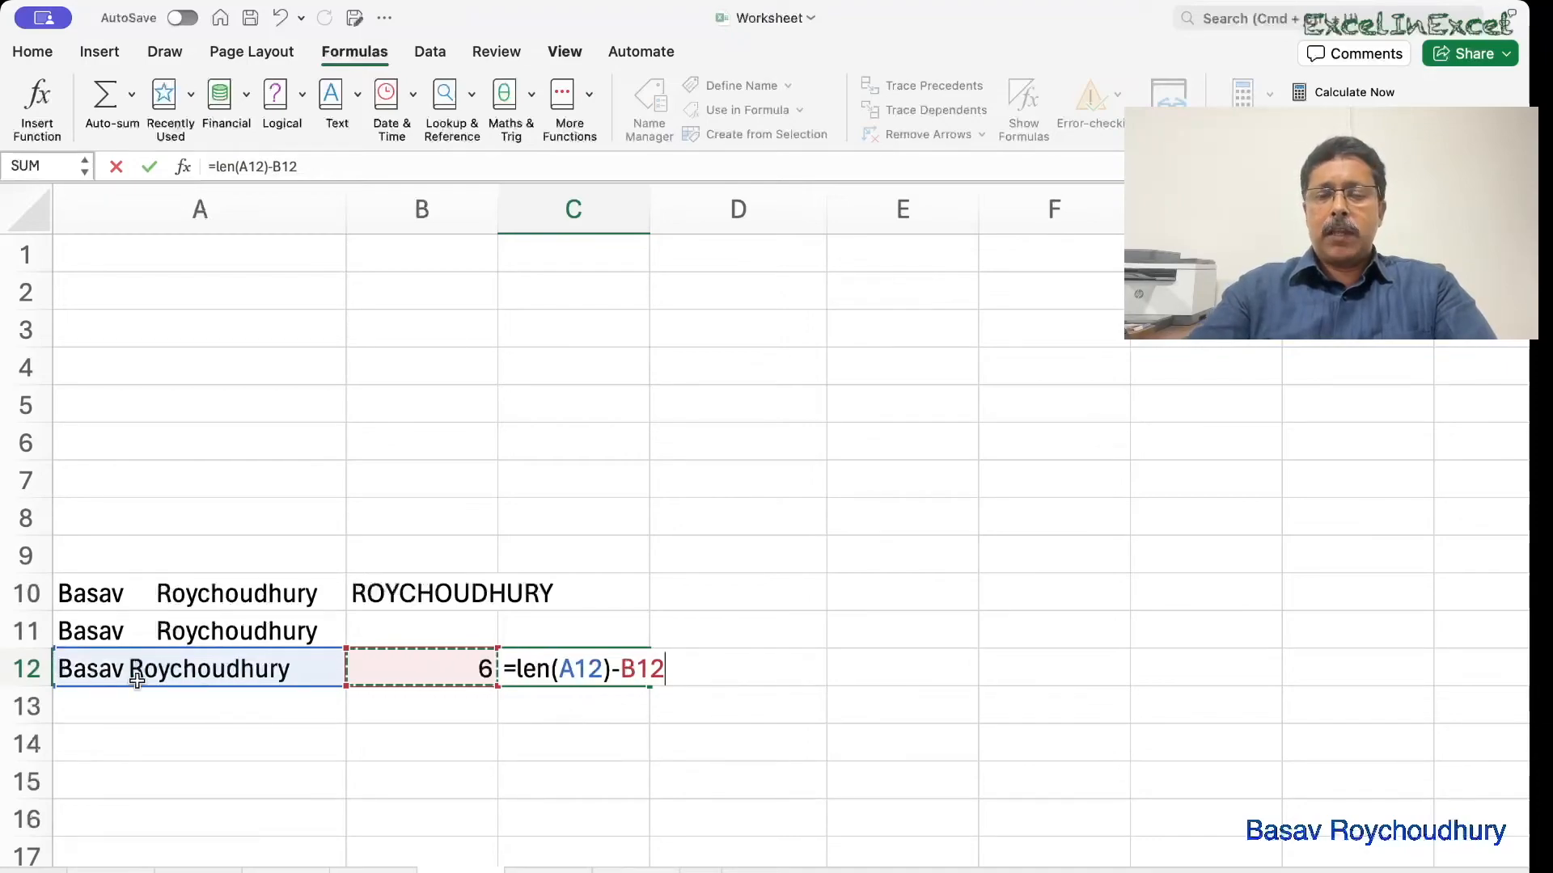
{"action": "key", "text": "Return"}
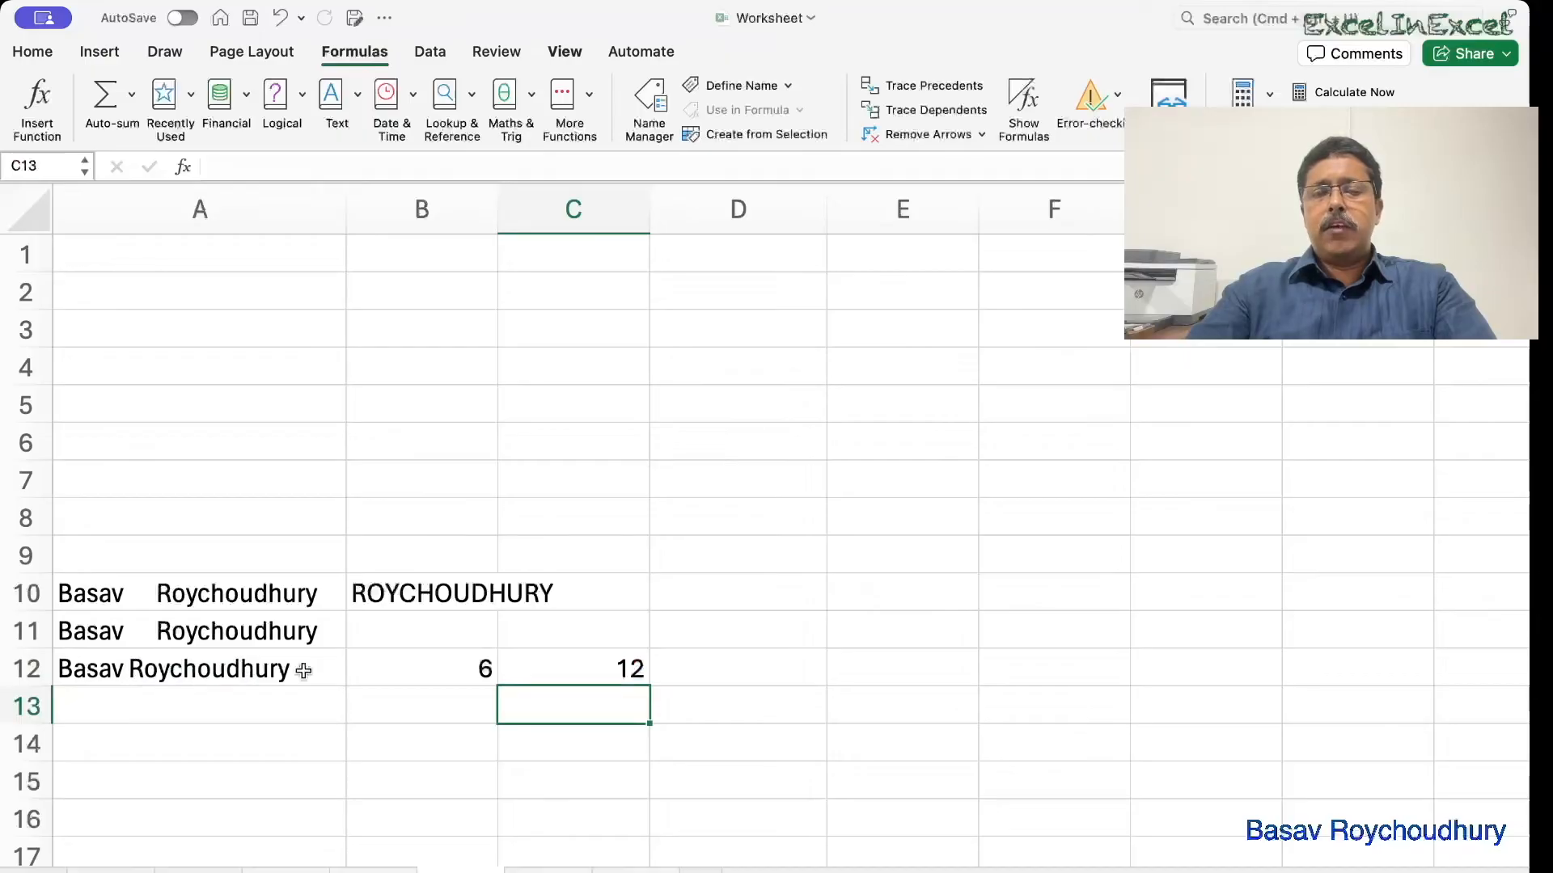
Extract the surname Roychoudhury into D12 with =RIGHT(A12,C12) and compare it with B10.
{"action": "left_click", "coordinate": [800, 671]}
{"action": "type", "text": "=righ"}
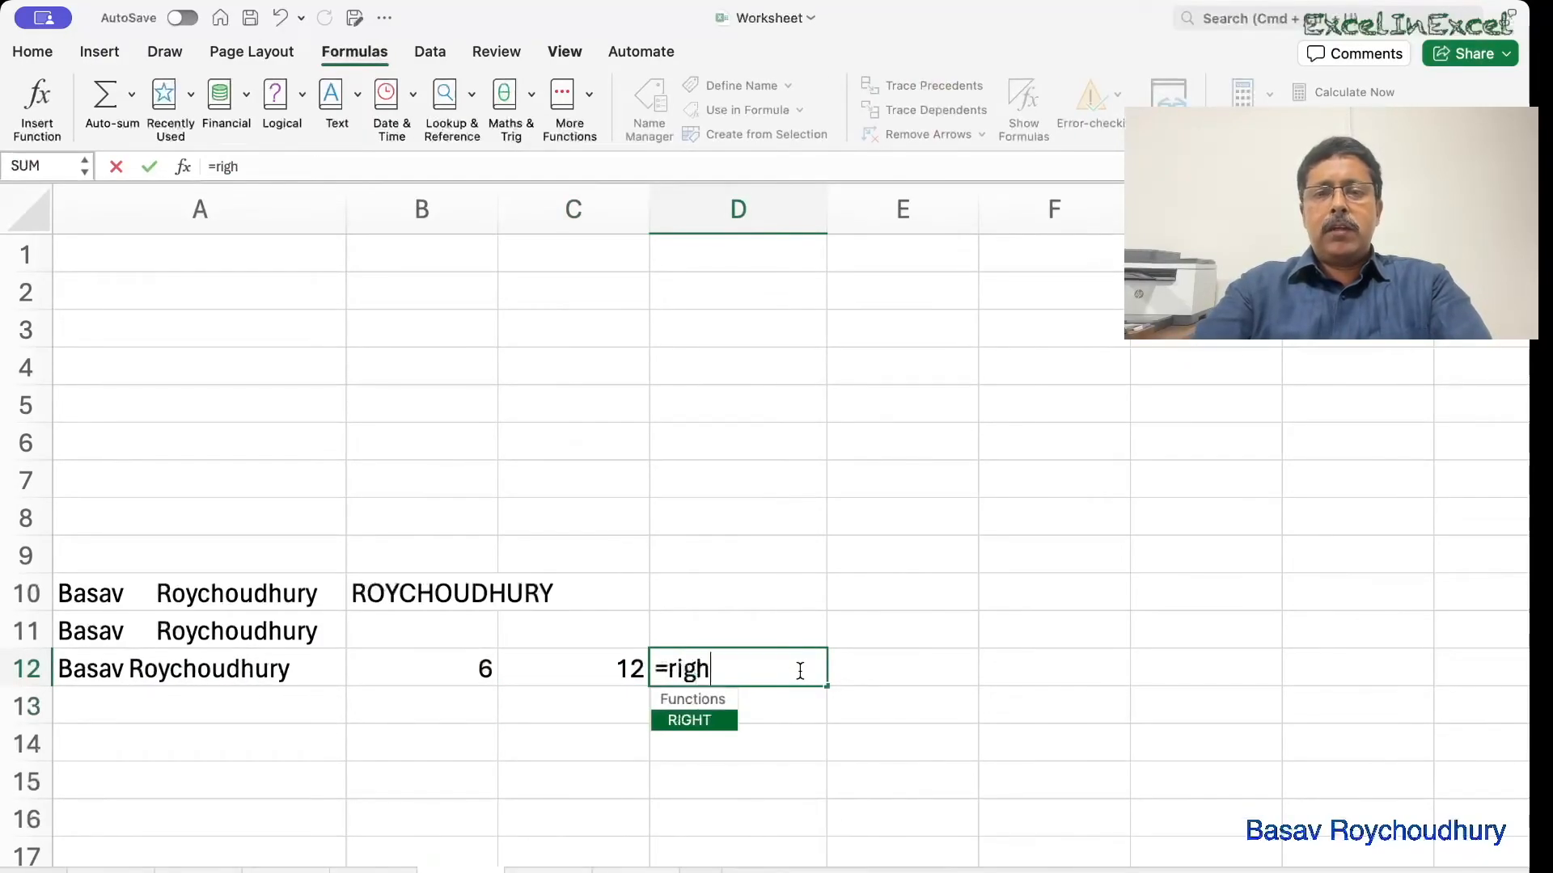
{"action": "key", "text": "Tab"}
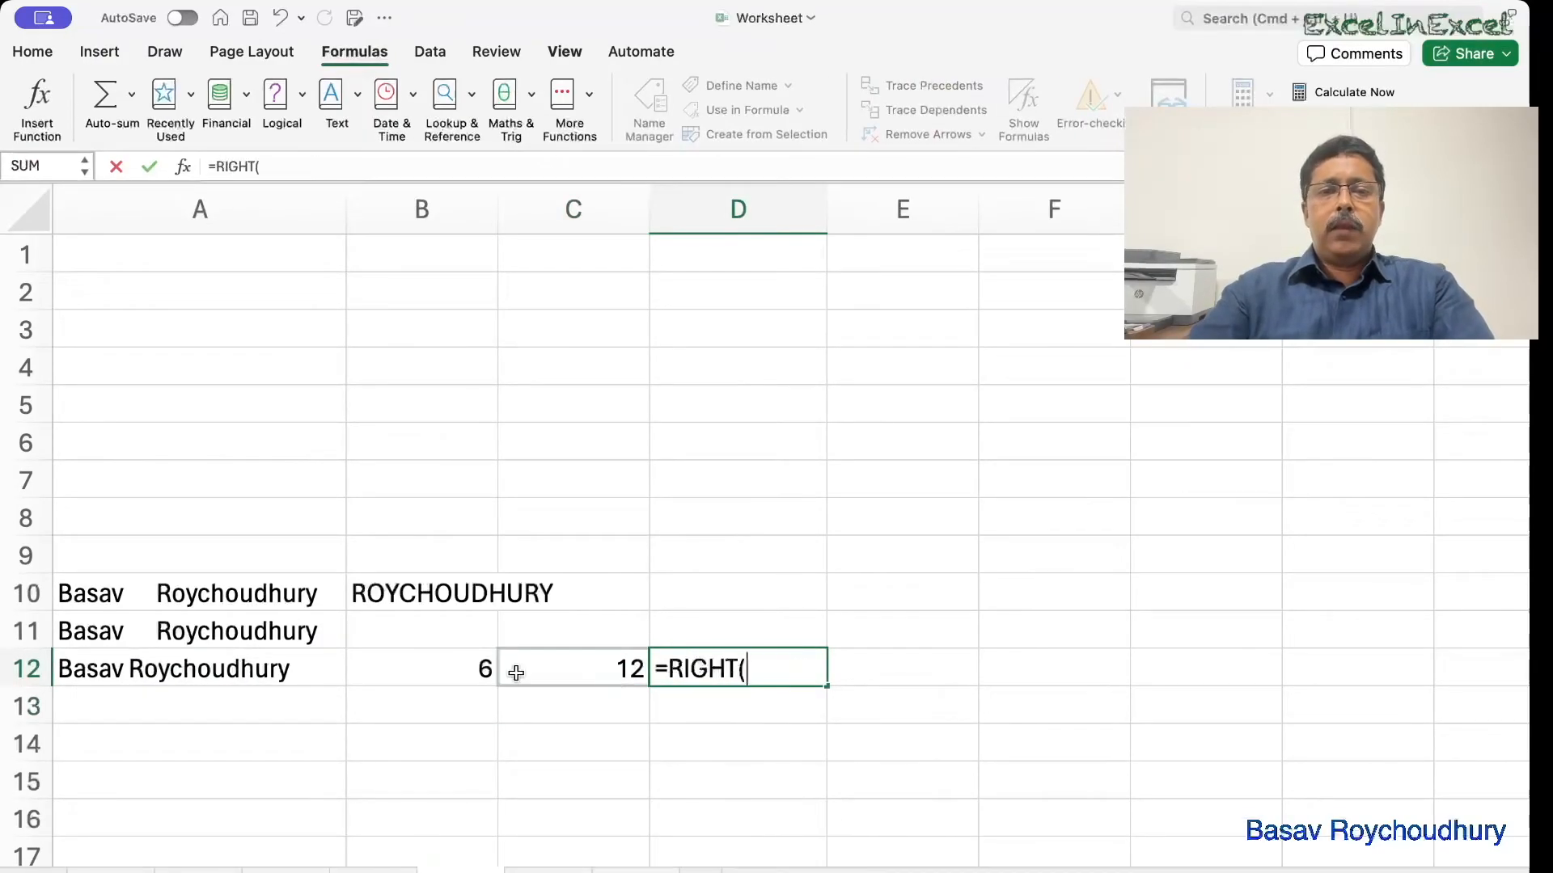
{"action": "left_click", "coordinate": [269, 669]}
{"action": "type", "text": ","}
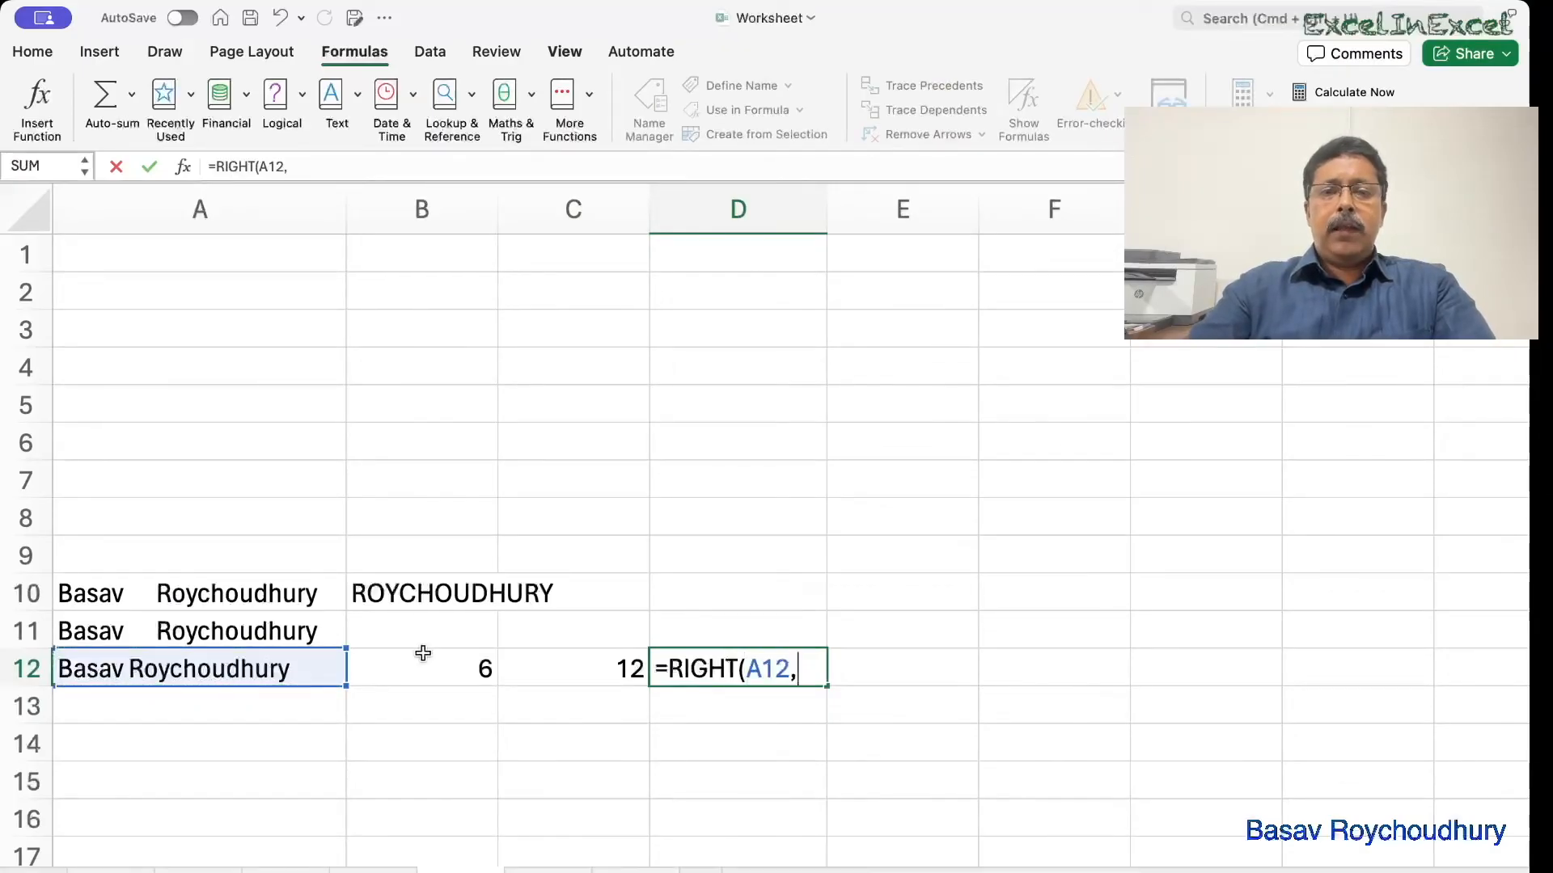
{"action": "left_click", "coordinate": [546, 673]}
{"action": "type", "text": ")"}
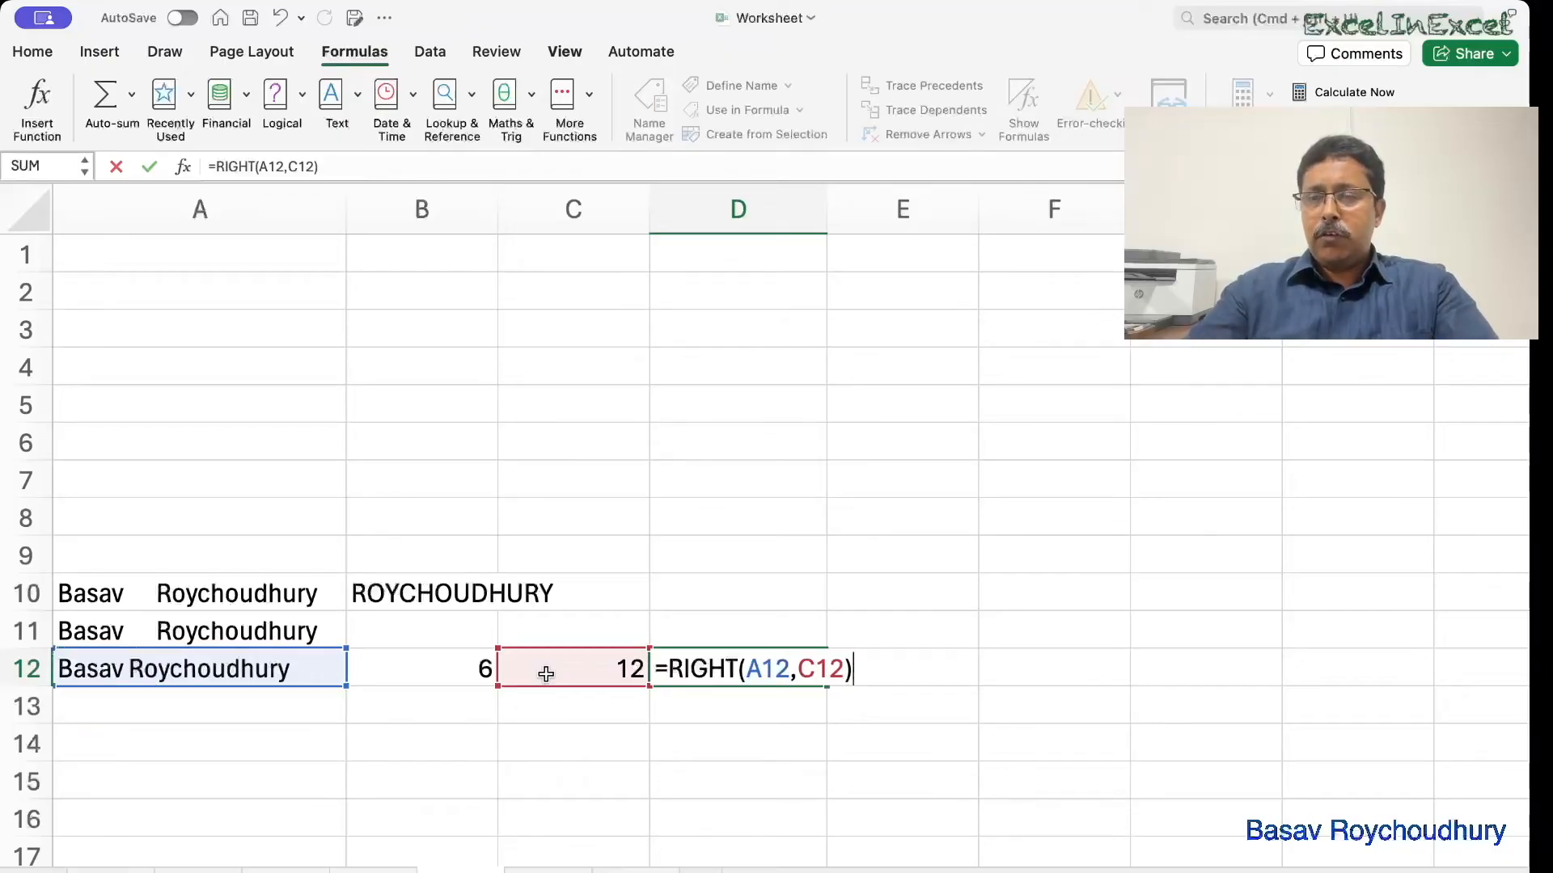
{"action": "key", "text": "Return"}
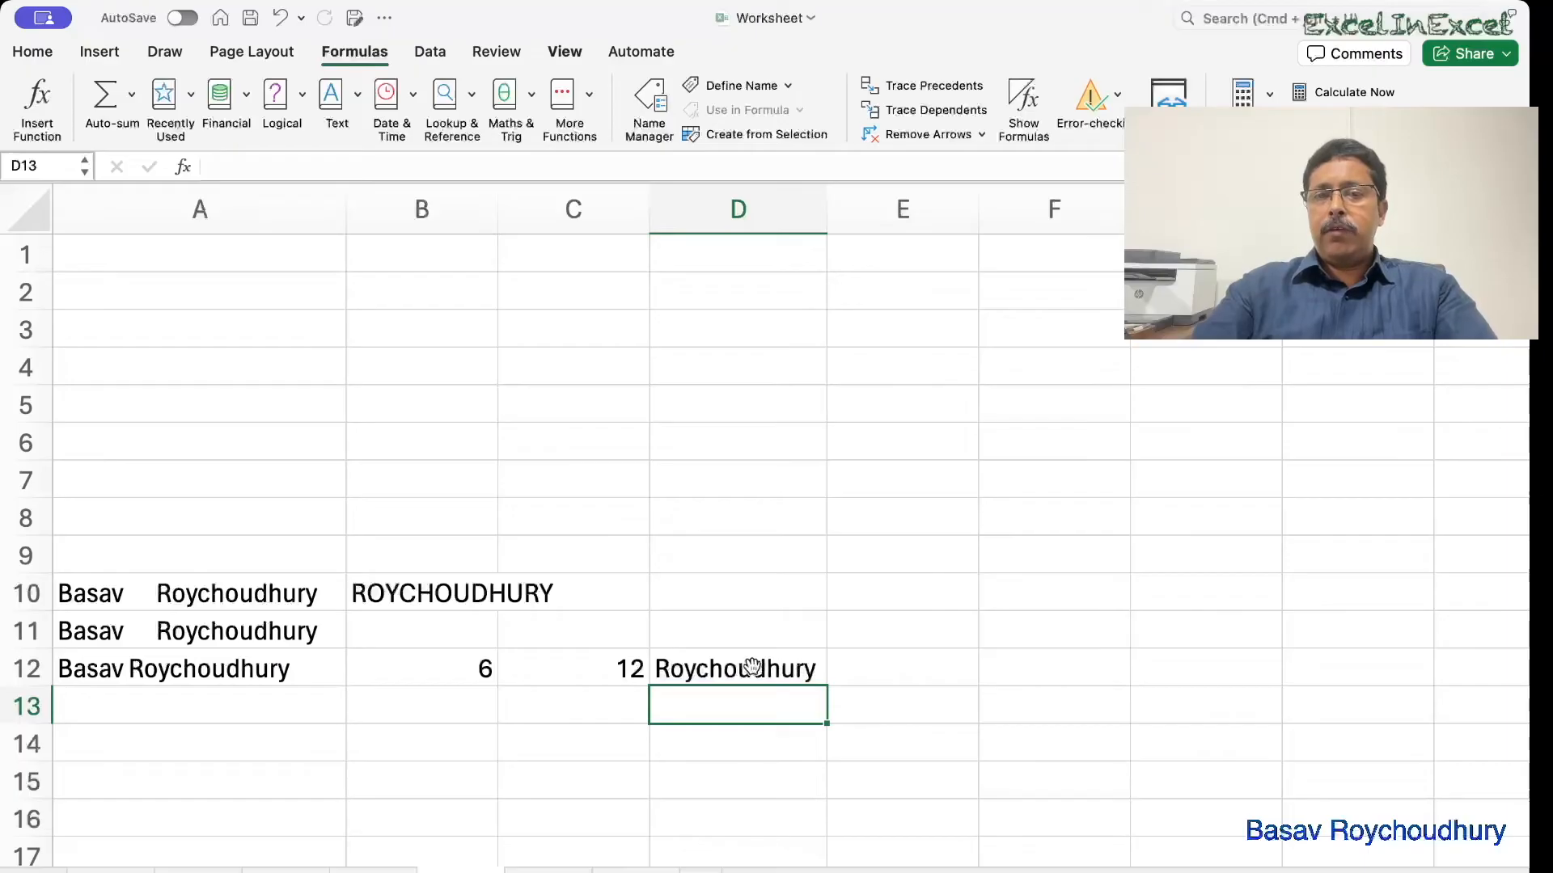
{"action": "left_click", "coordinate": [458, 590]}
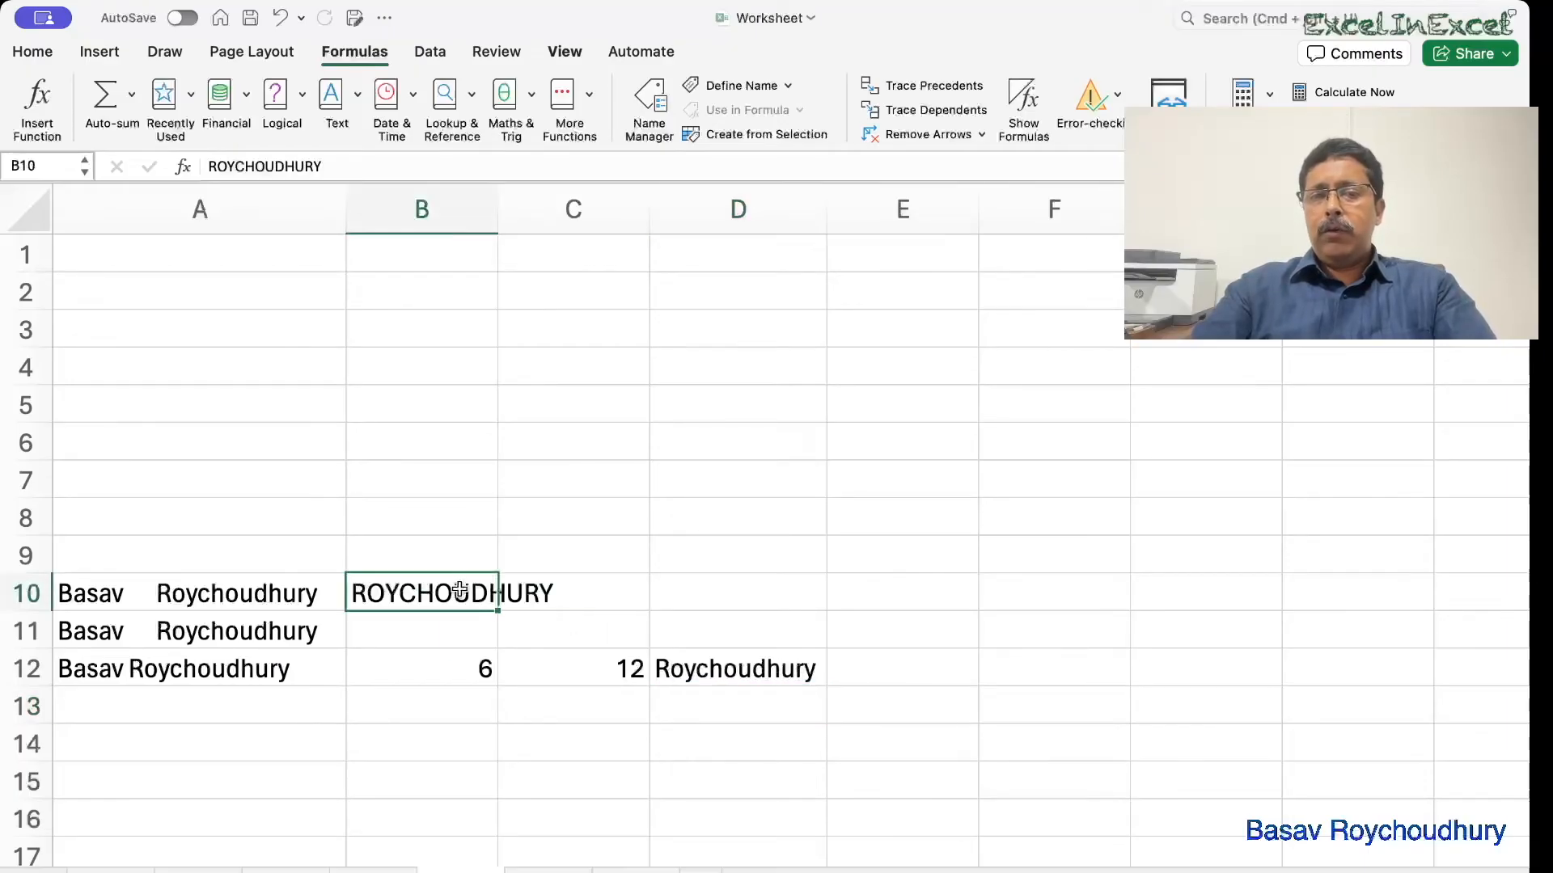
Enter =UPPER(D12) in E12 to show ROYCHOUDHURY.
{"action": "left_click", "coordinate": [879, 670]}
{"action": "type", "text": "=up"}
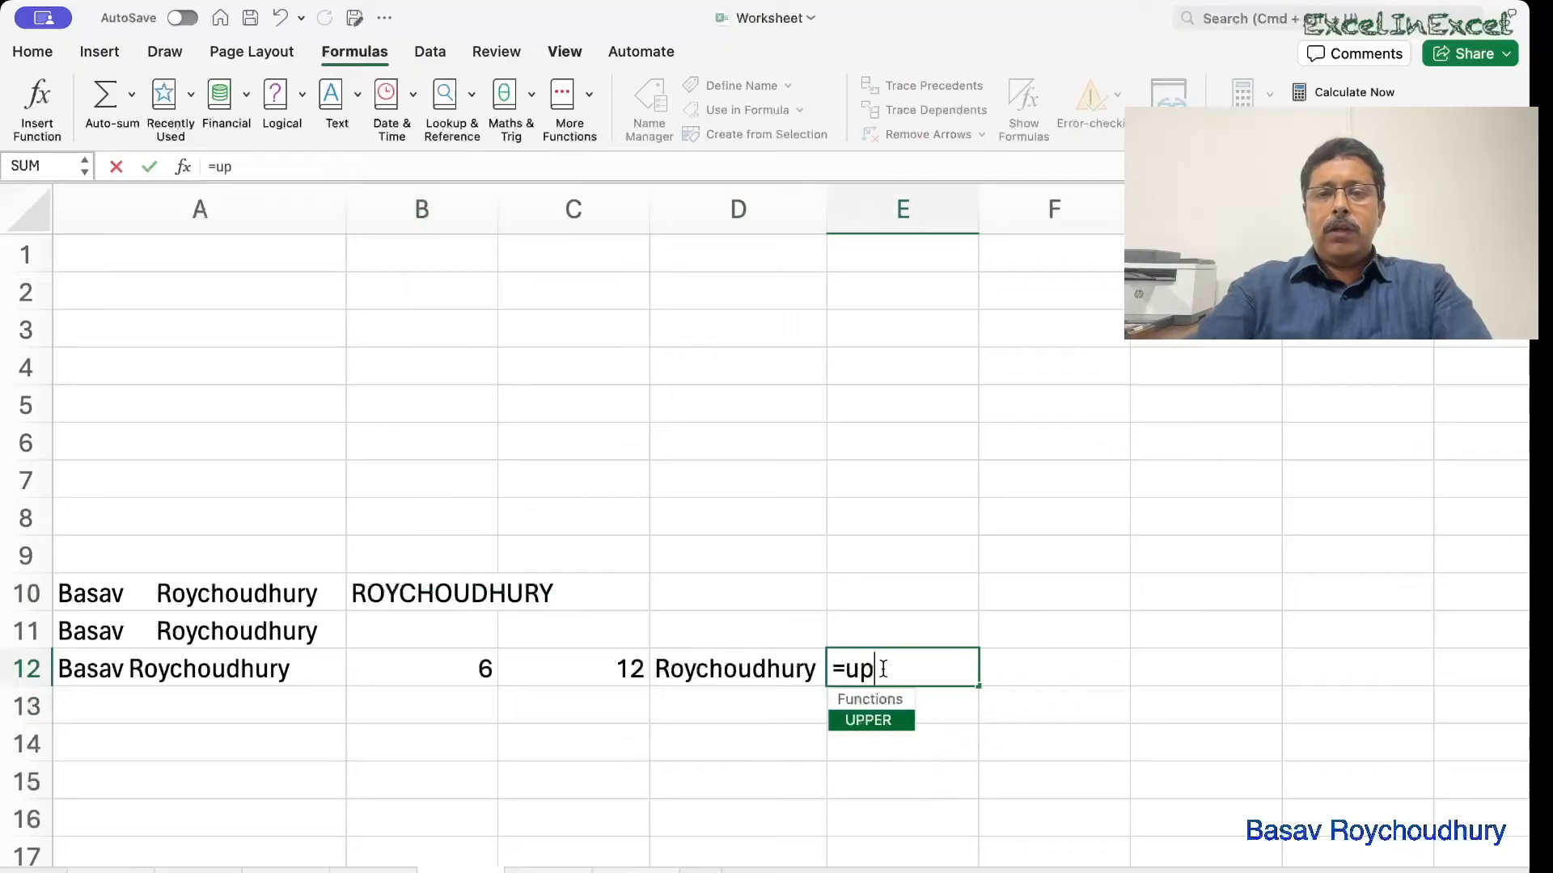
{"action": "key", "text": "Tab"}
{"action": "left_click", "coordinate": [784, 669]}
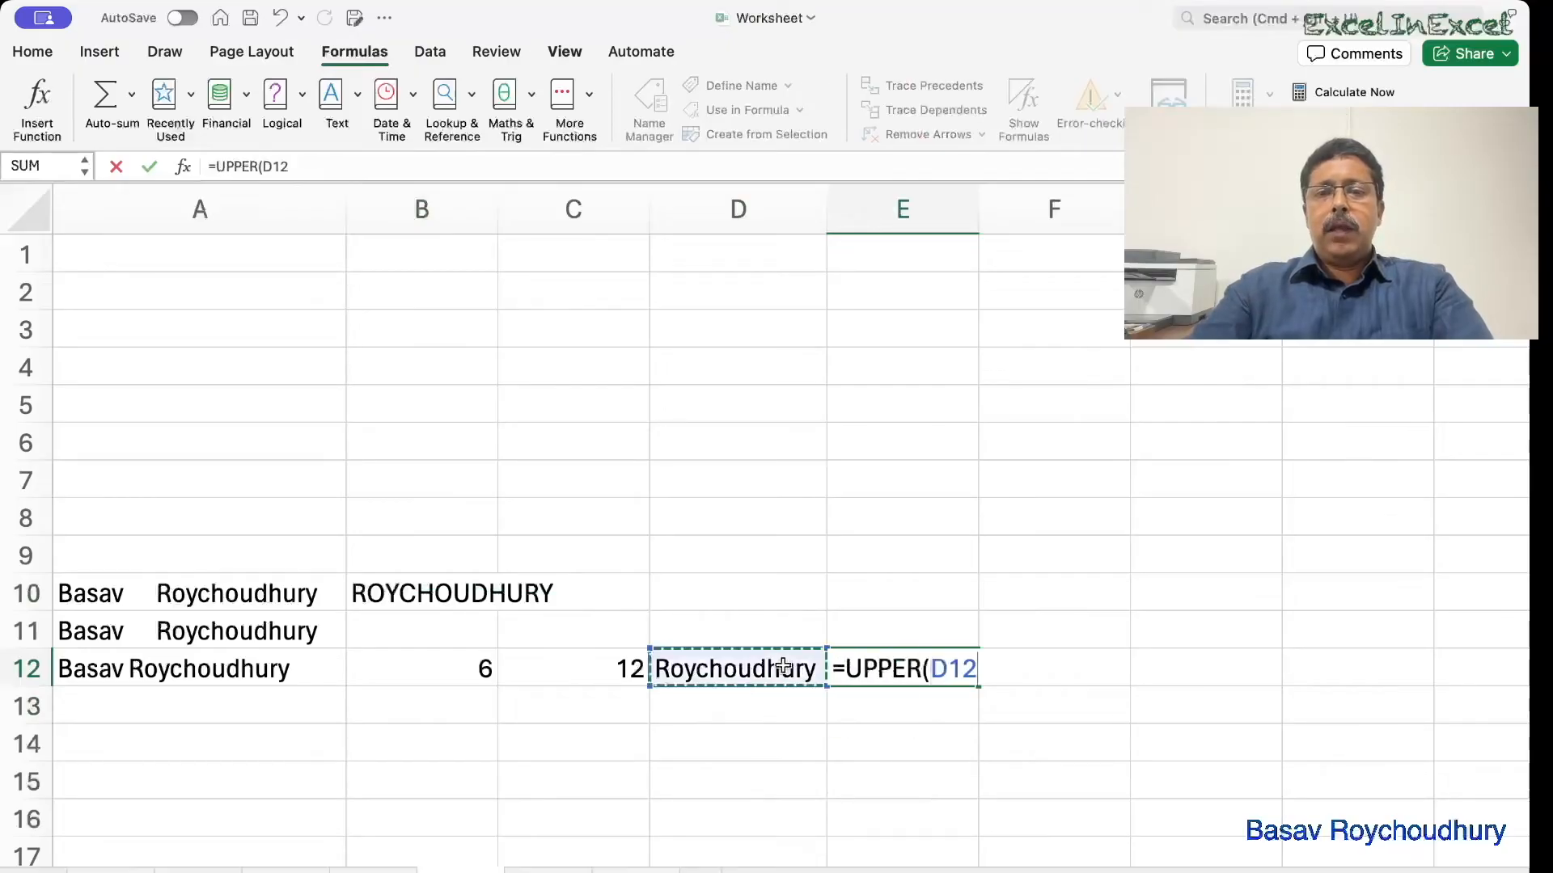
{"action": "type", "text": ")"}
{"action": "key", "text": "Return"}
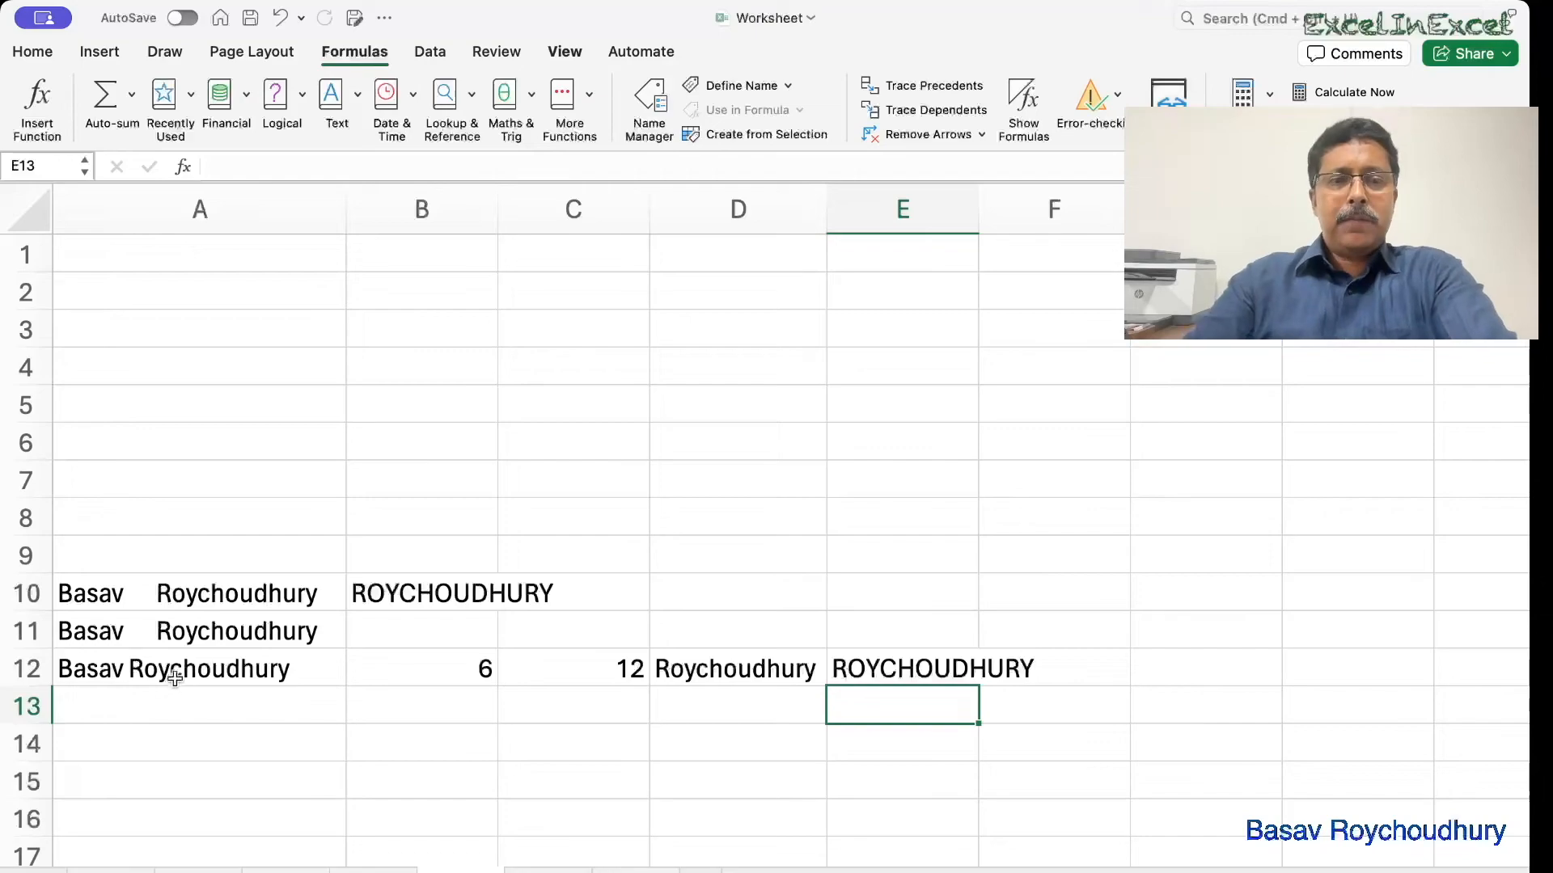
{"action": "double_click", "coordinate": [188, 639]}
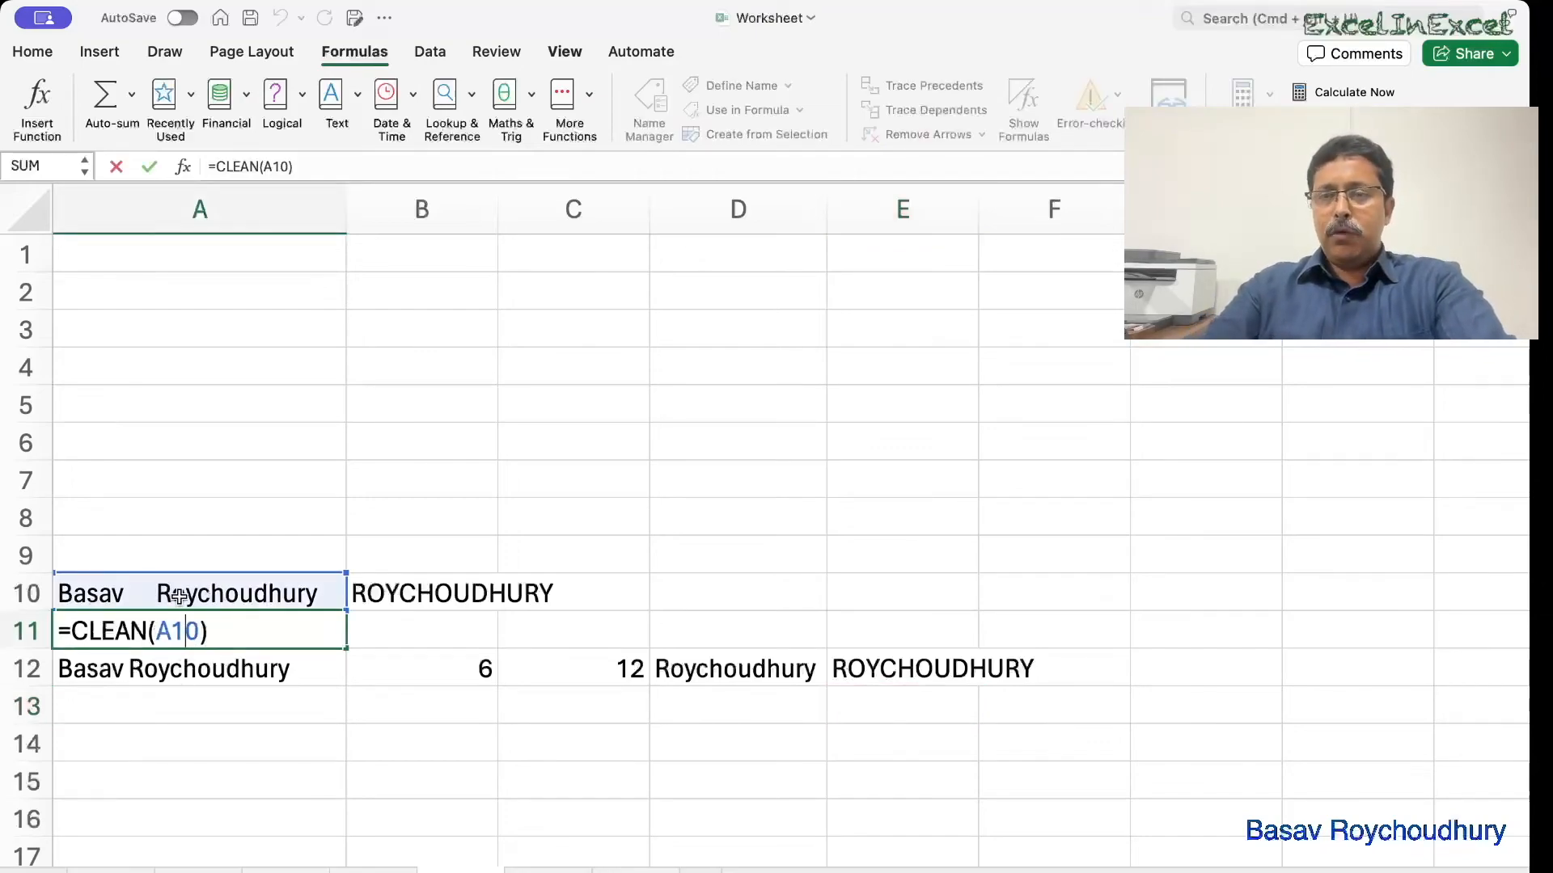
{"action": "double_click", "coordinate": [145, 670]}
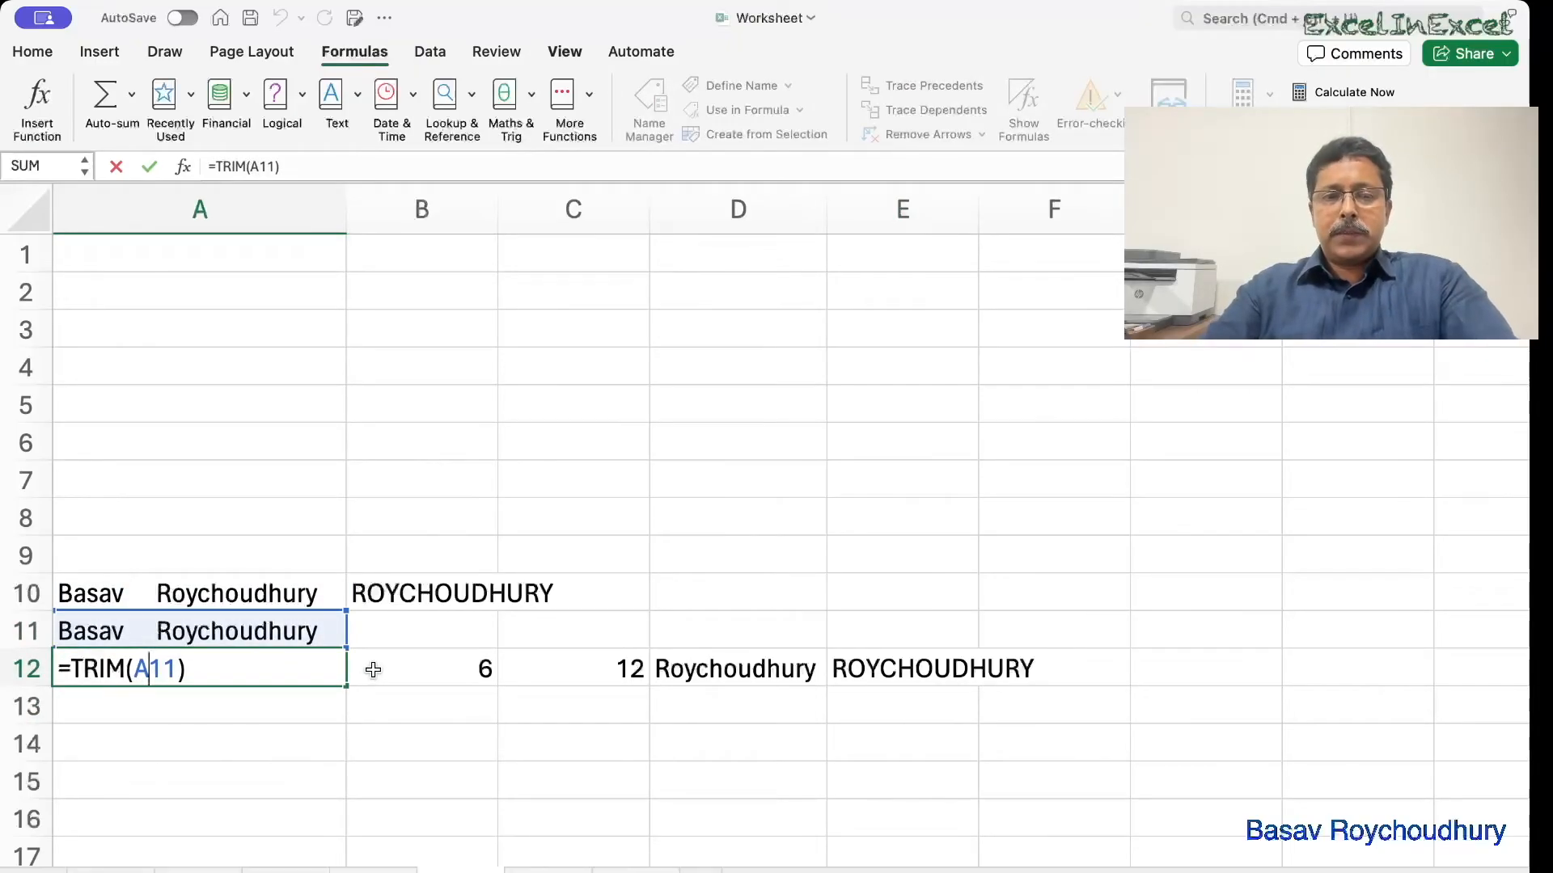
{"action": "key", "text": "ctrl+Return"}
{"action": "double_click", "coordinate": [444, 667]}
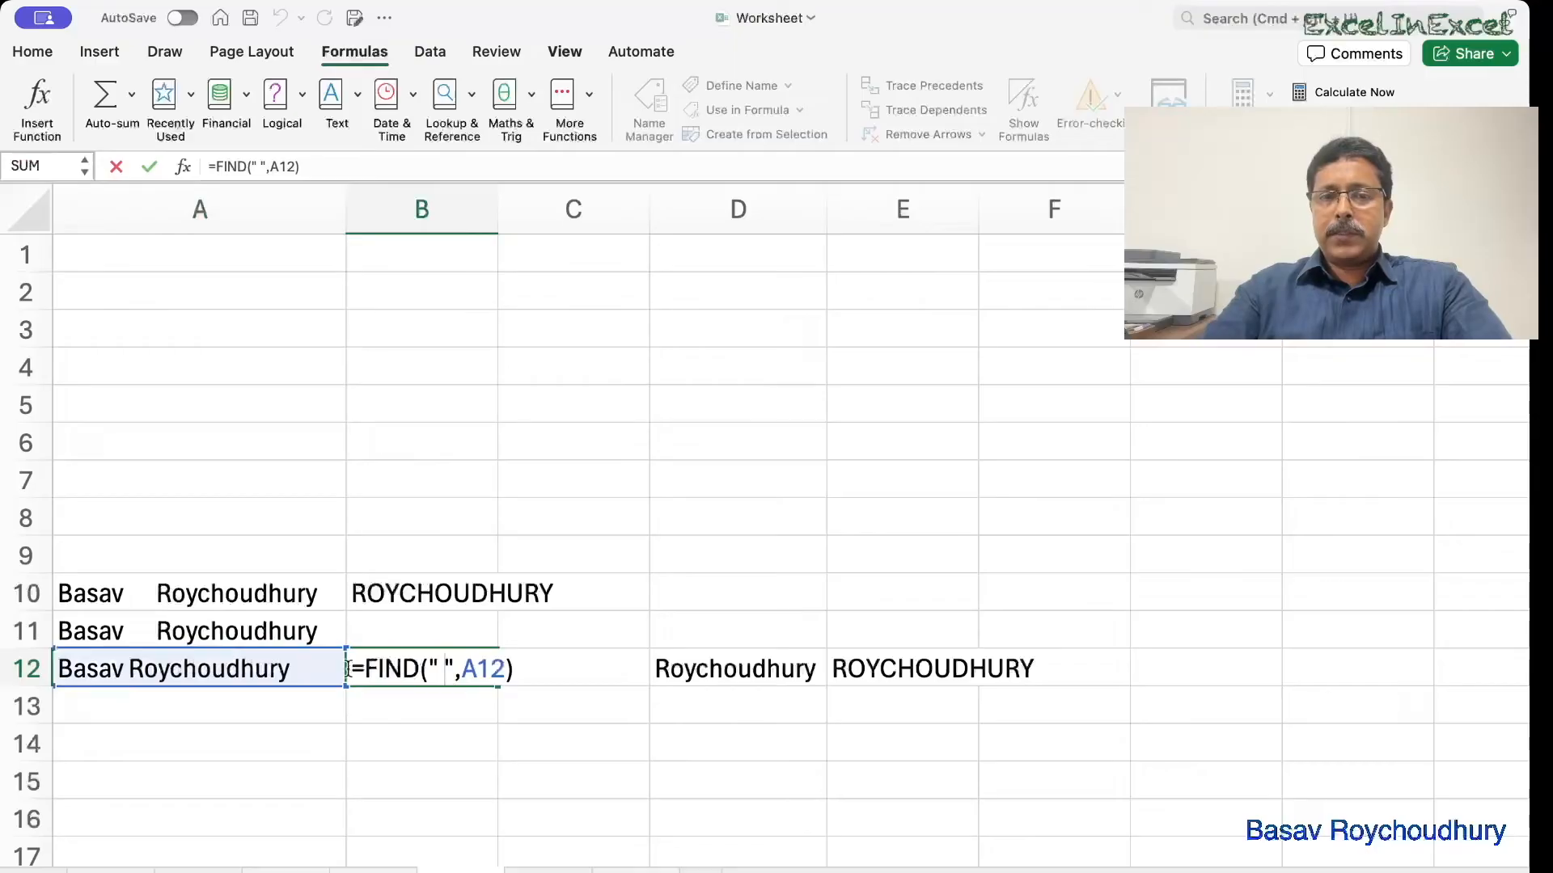
{"action": "key", "text": "Escape"}
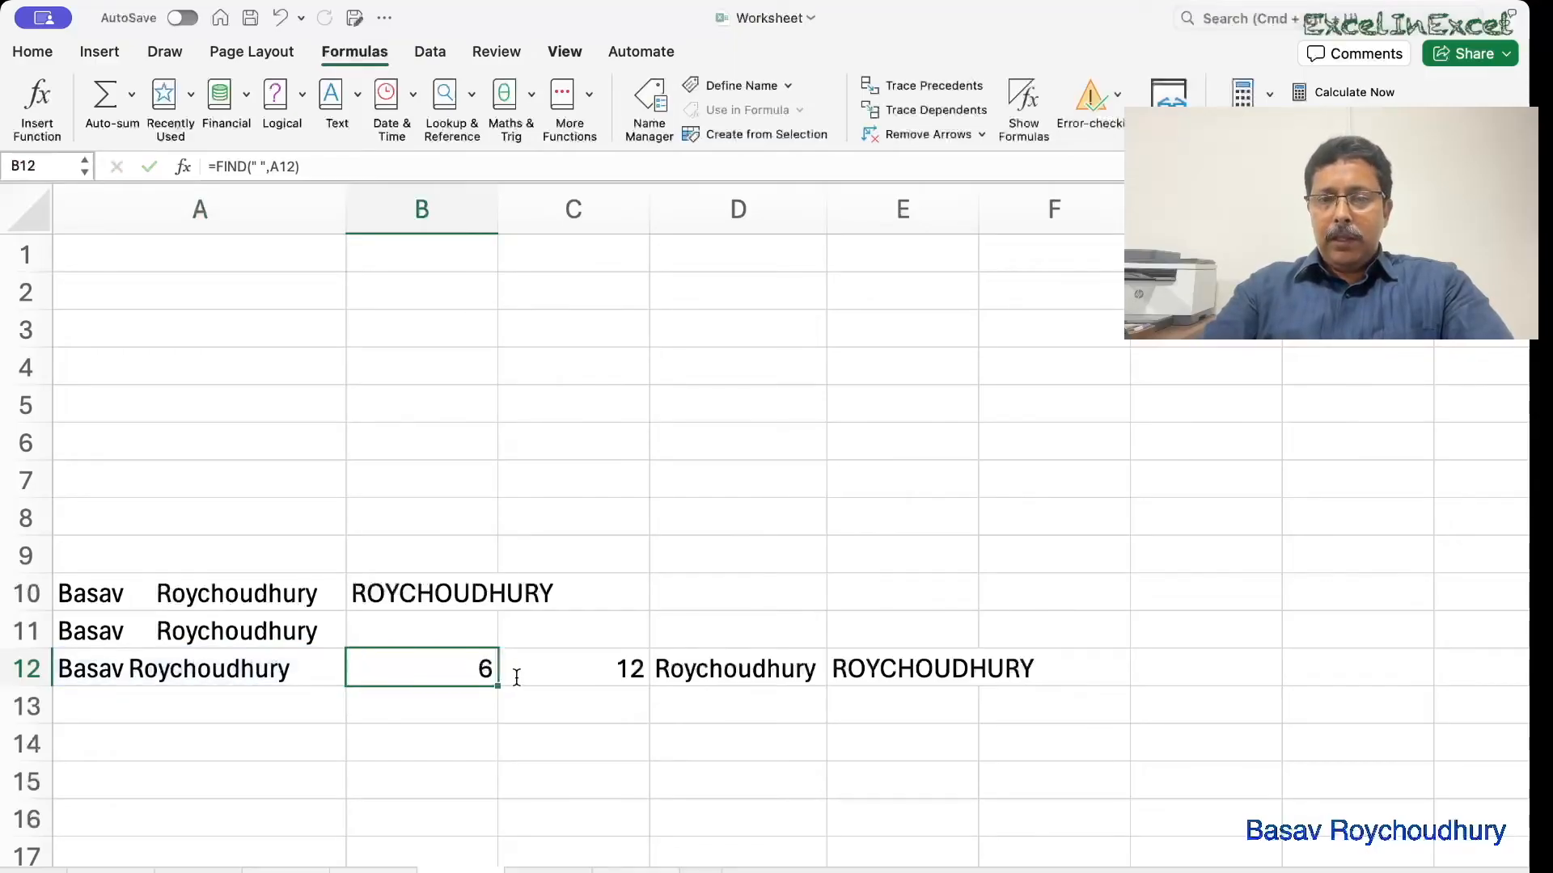
{"action": "double_click", "coordinate": [515, 676]}
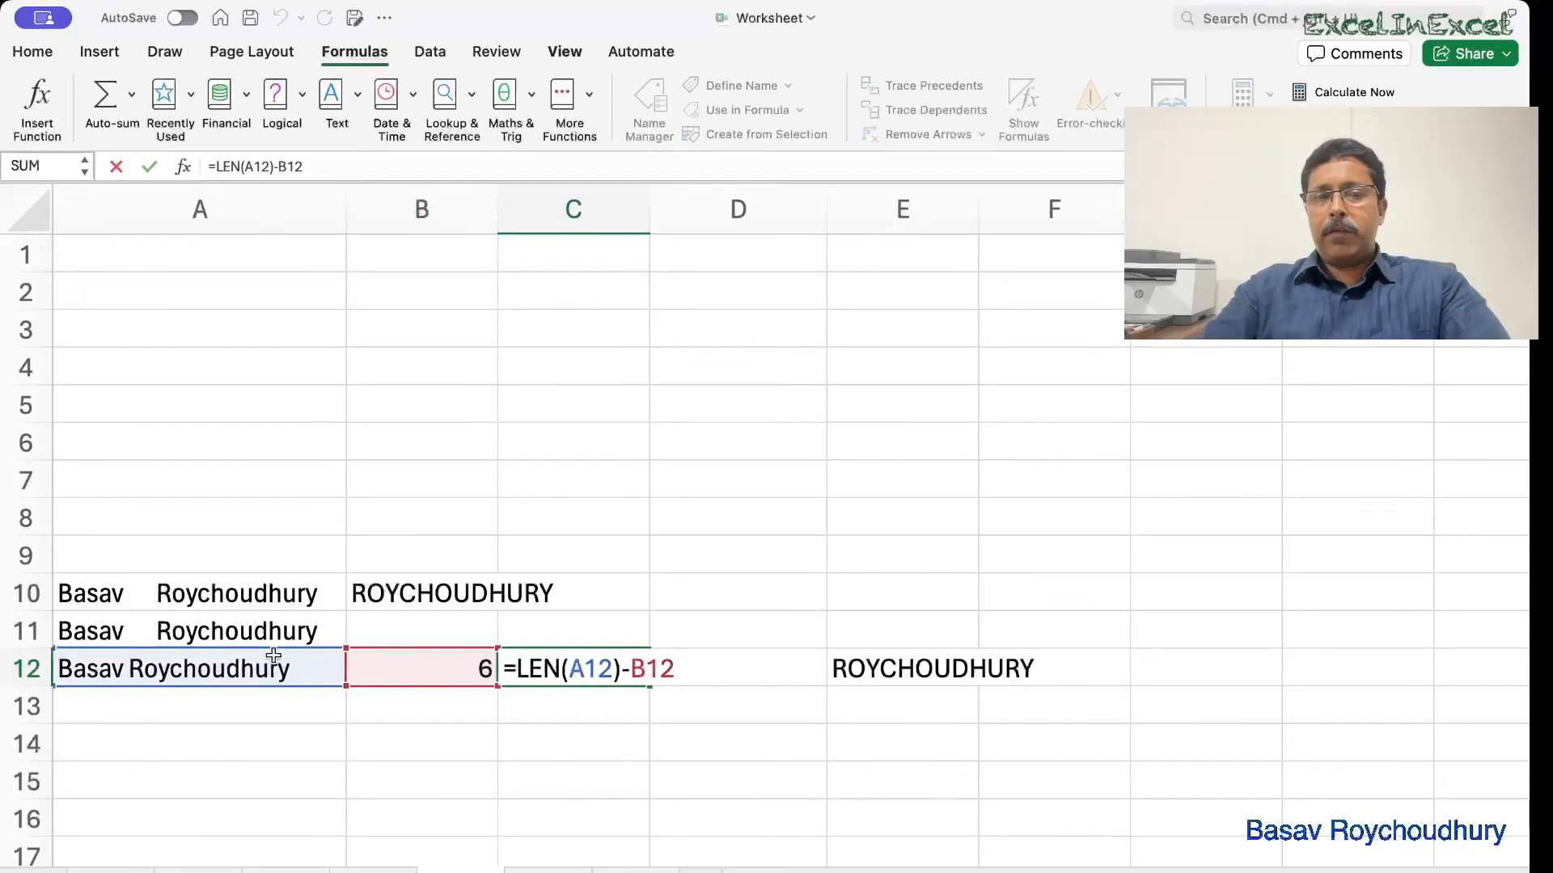
{"action": "key", "text": "Return"}
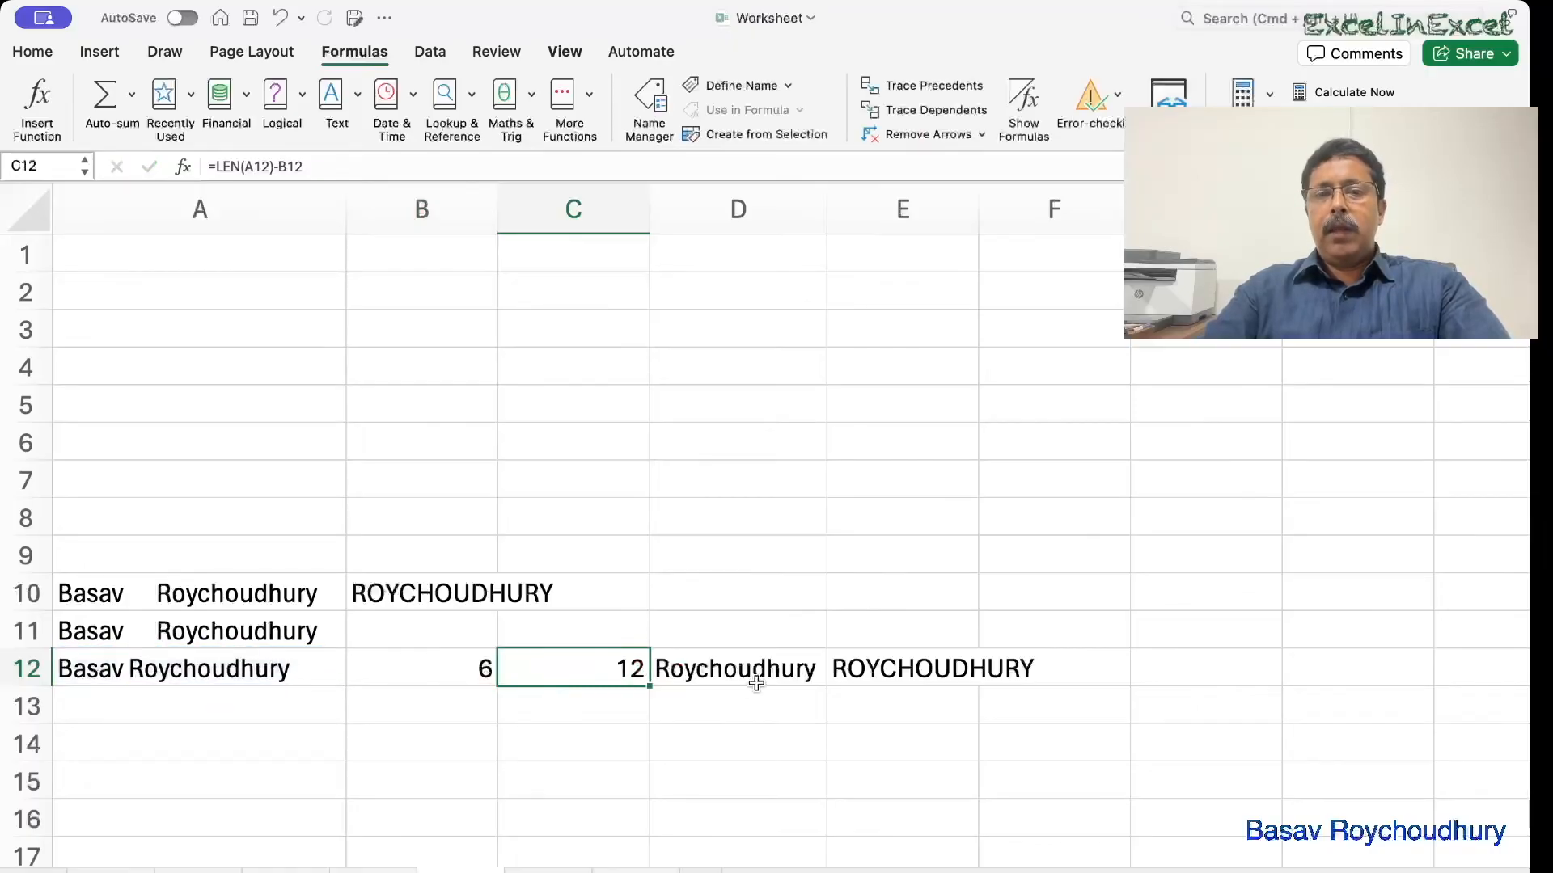
{"action": "double_click", "coordinate": [752, 672]}
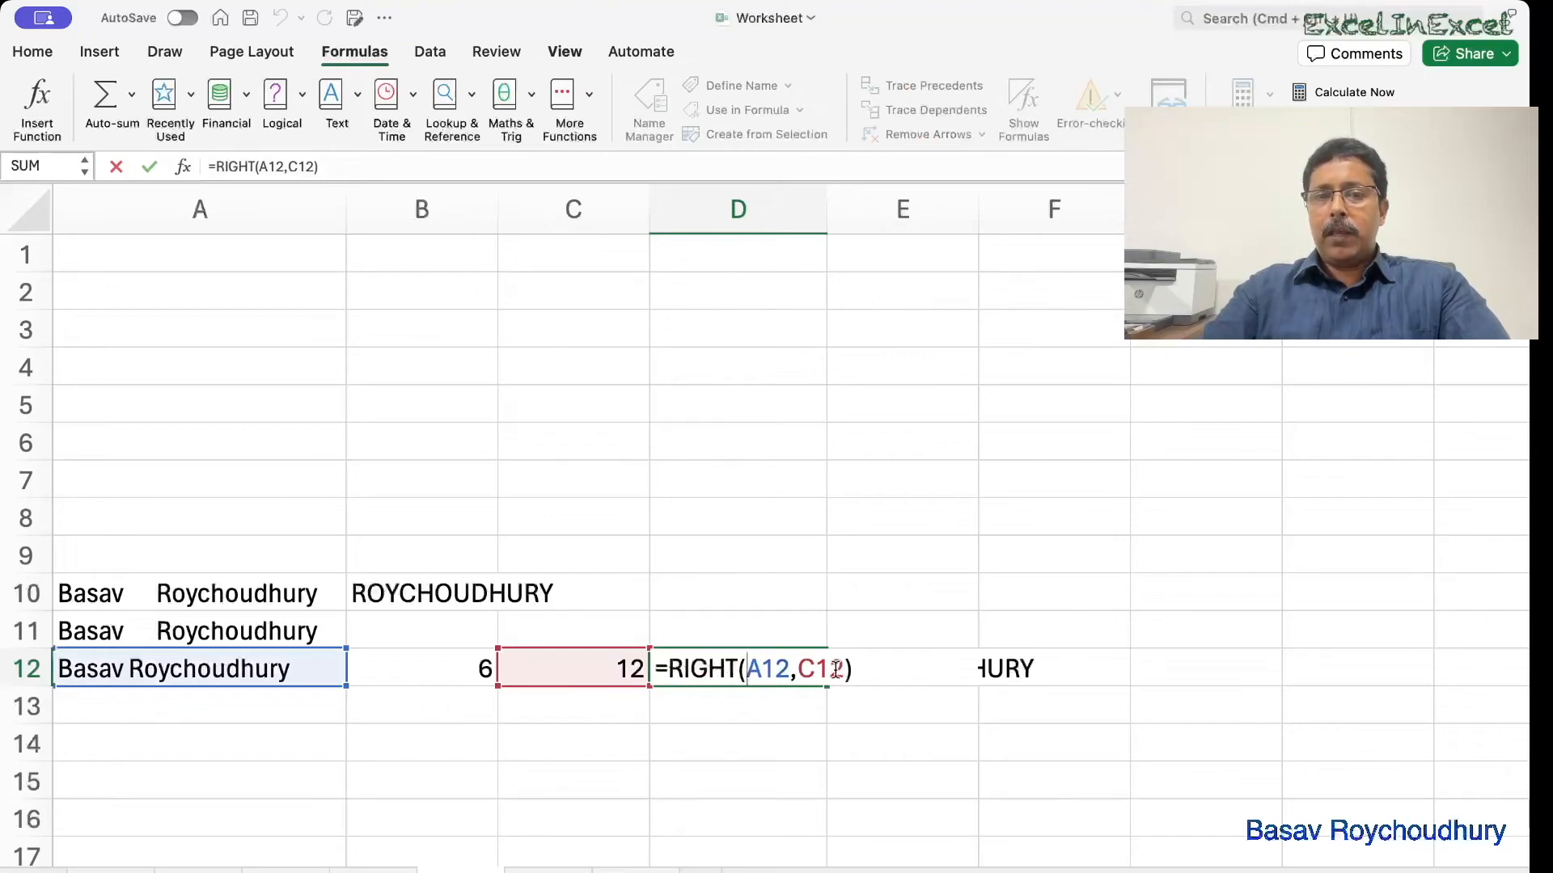
{"action": "key", "text": "Escape"}
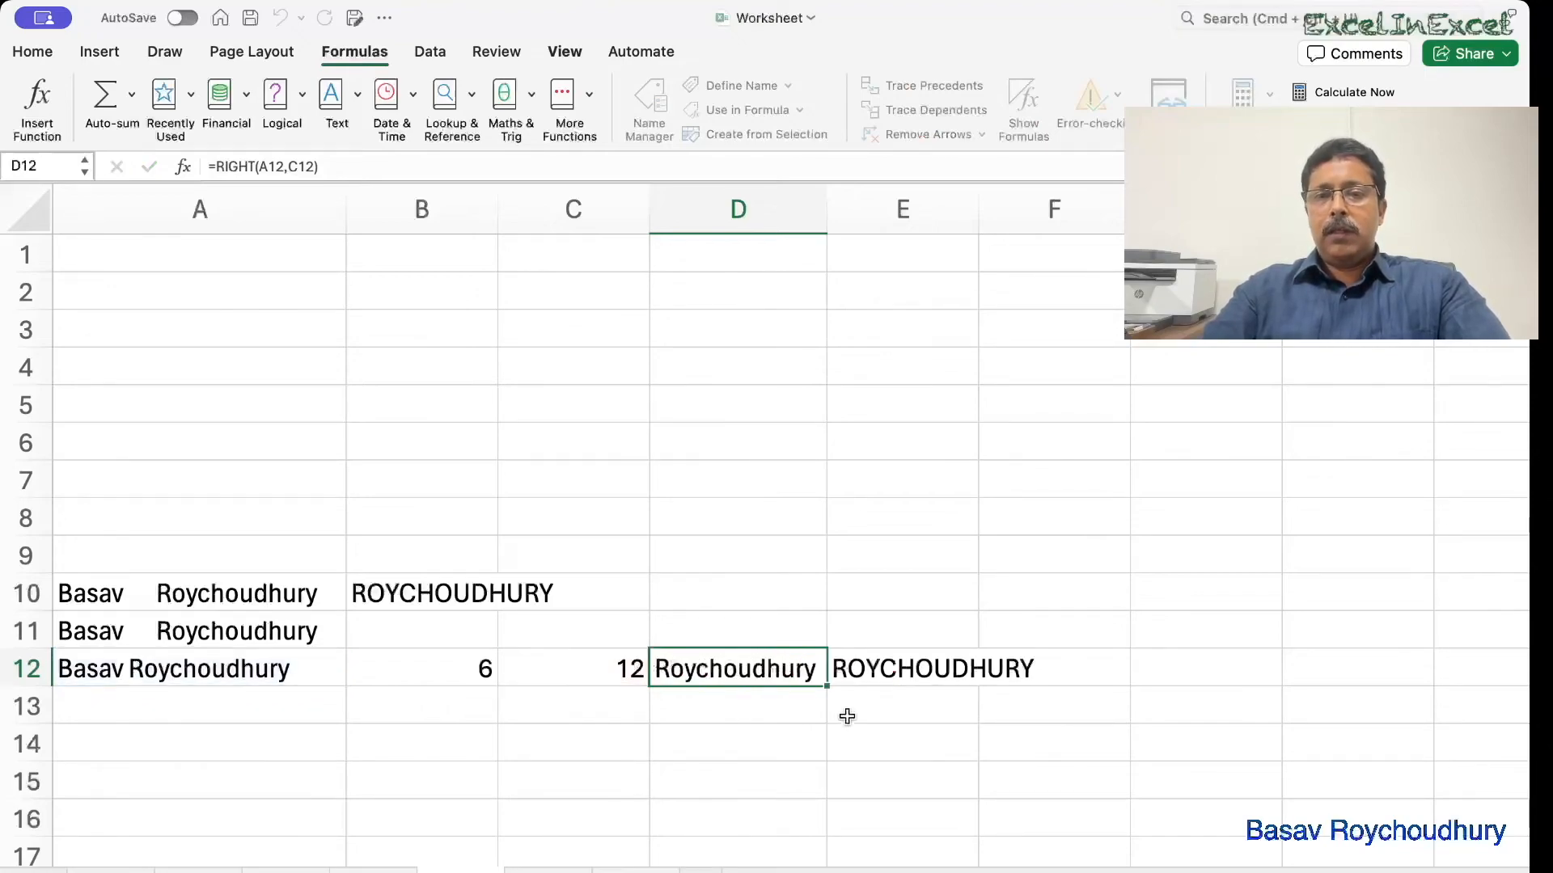
{"action": "double_click", "coordinate": [878, 667]}
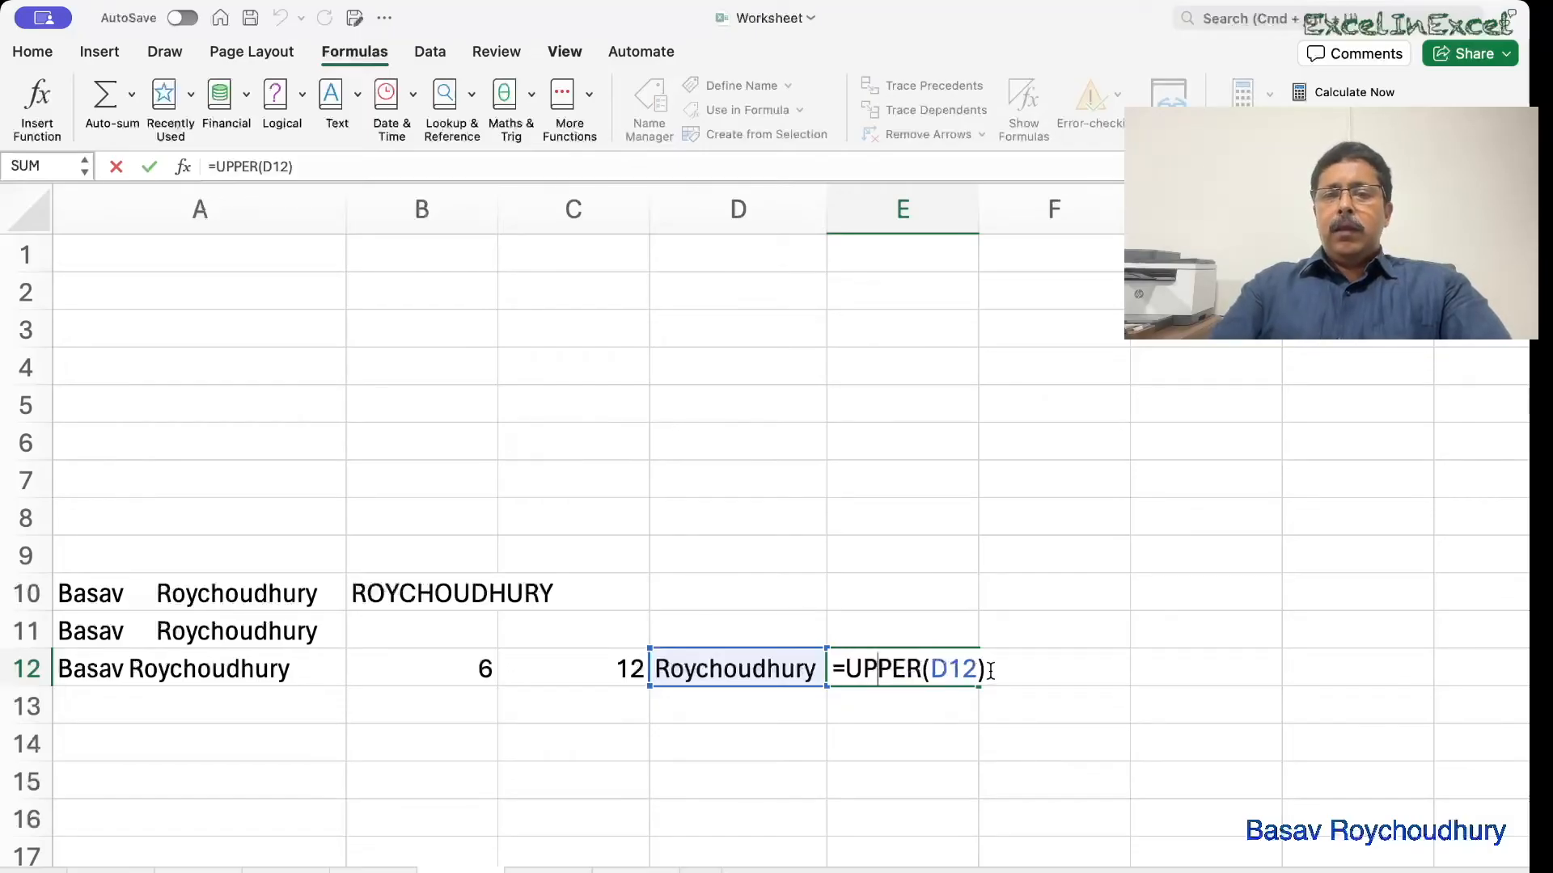
{"action": "key", "text": "Return"}
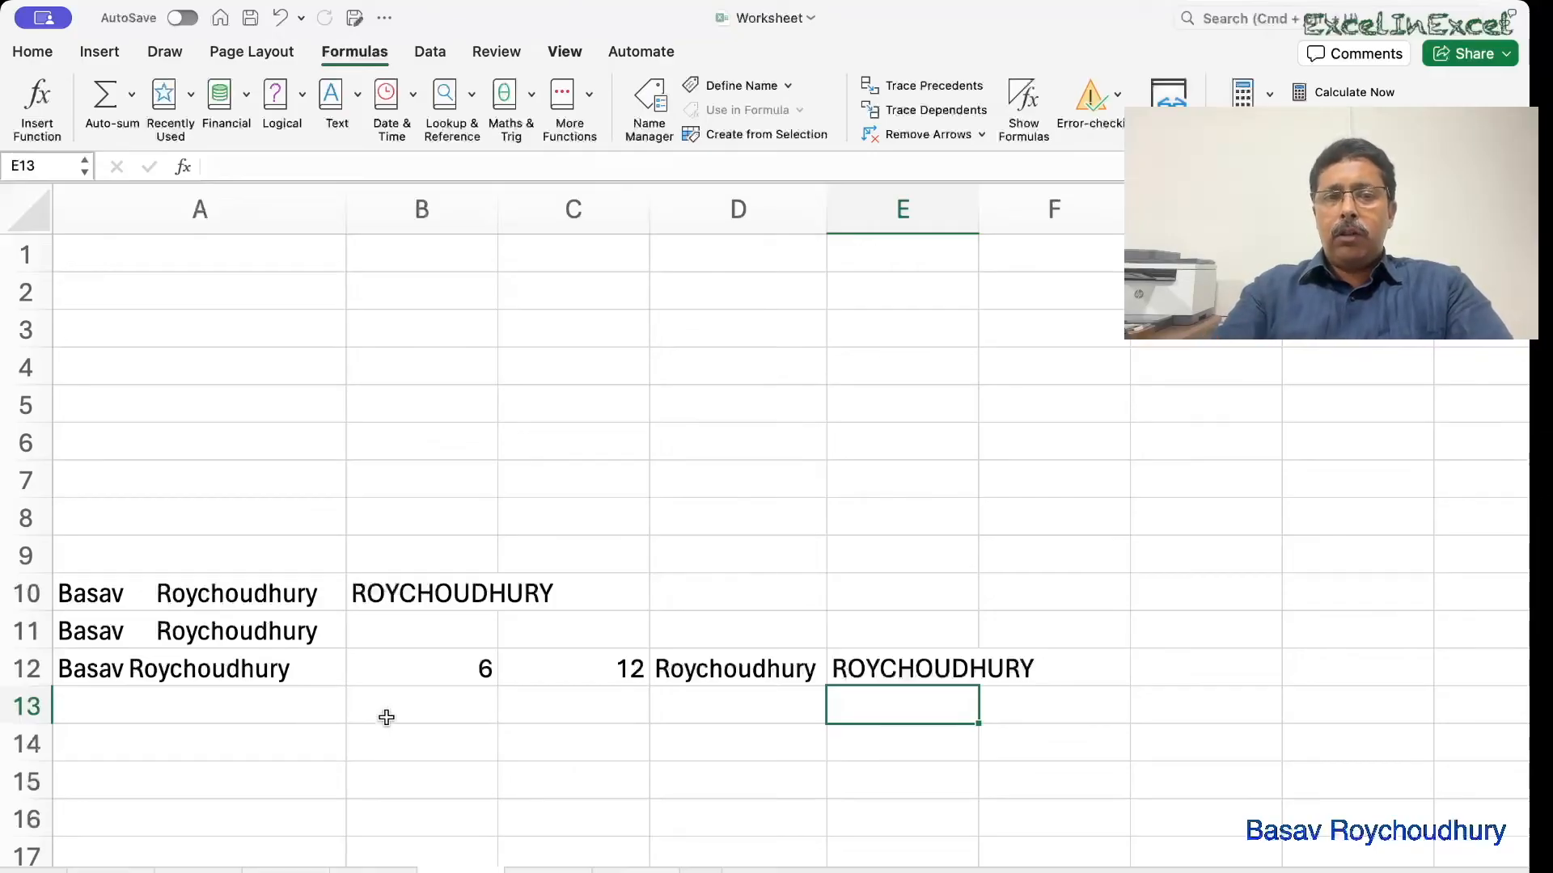
Enter =CLEAN(A10) in B14.
{"action": "left_click", "coordinate": [438, 739]}
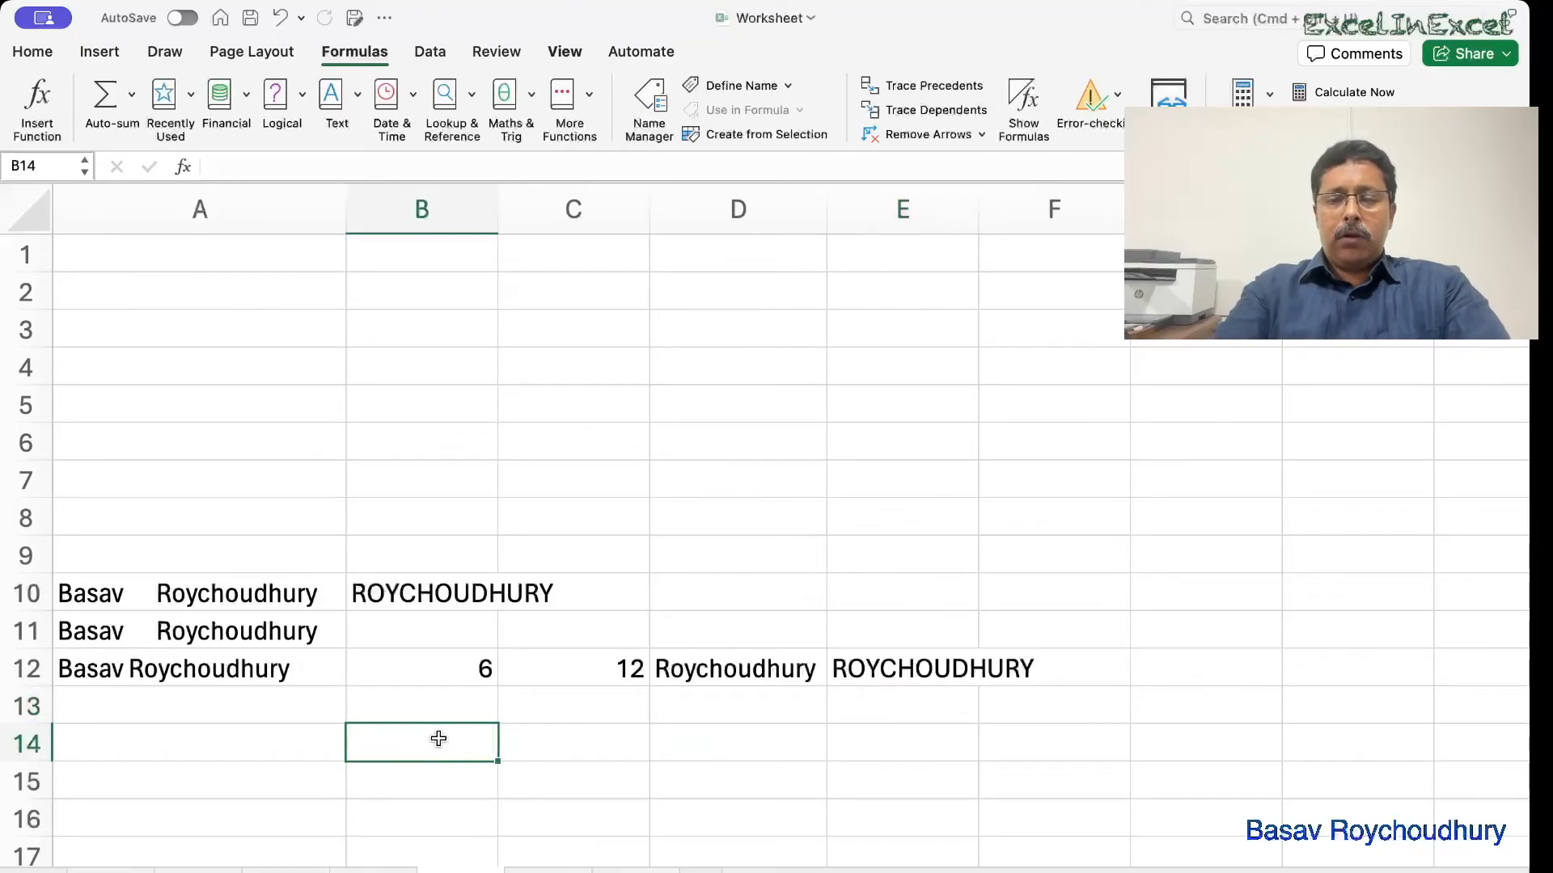
{"action": "type", "text": "=ce"}
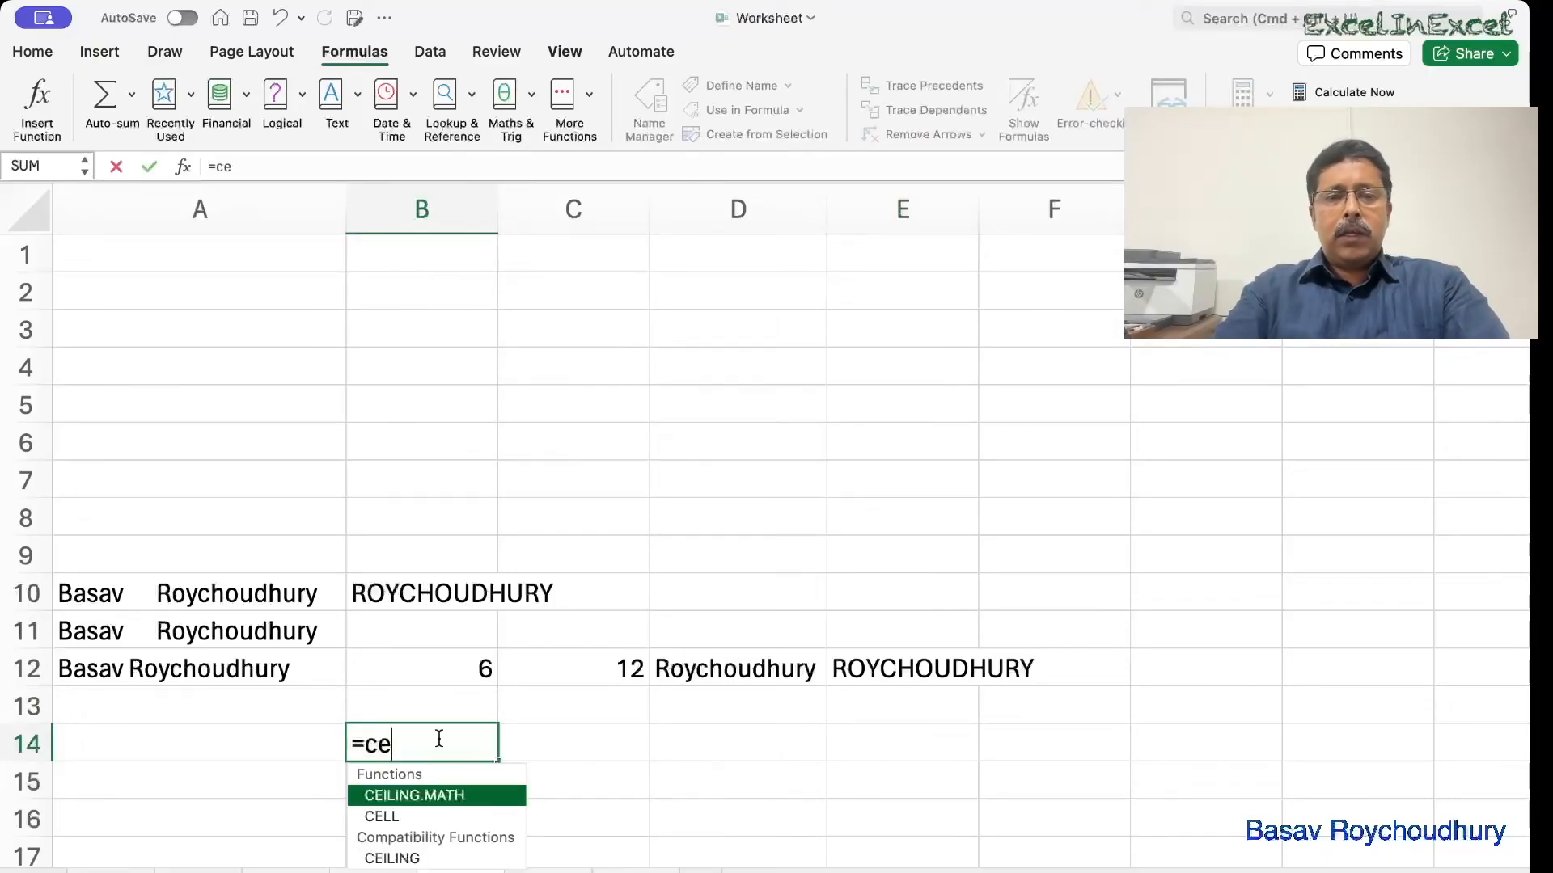
{"action": "key", "text": "BackSpace"}
{"action": "type", "text": "le"}
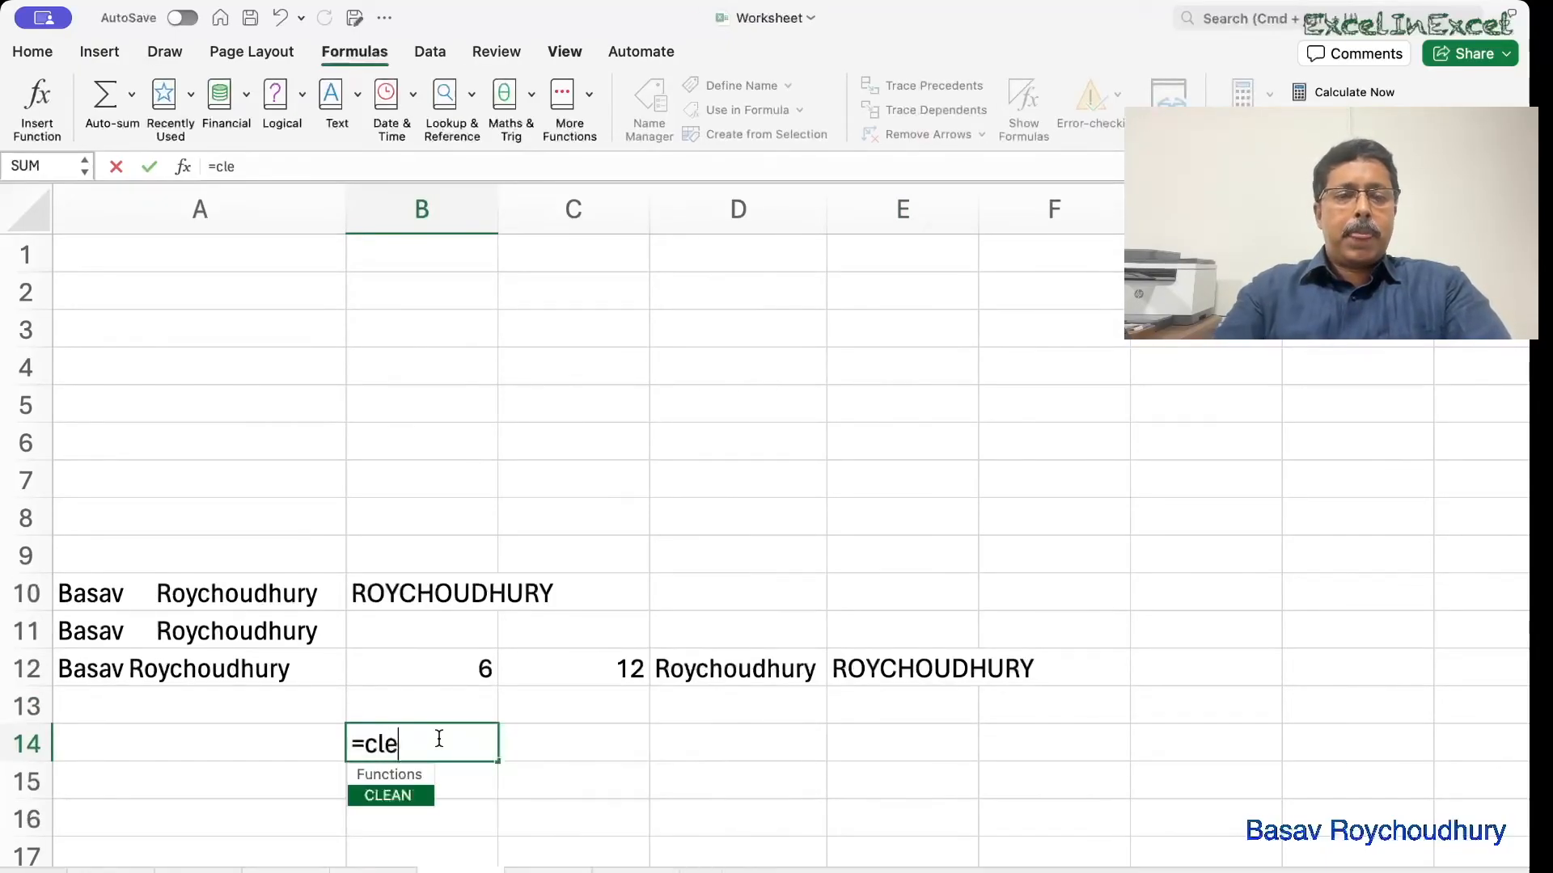
{"action": "key", "text": "Tab"}
{"action": "left_click", "coordinate": [188, 602]}
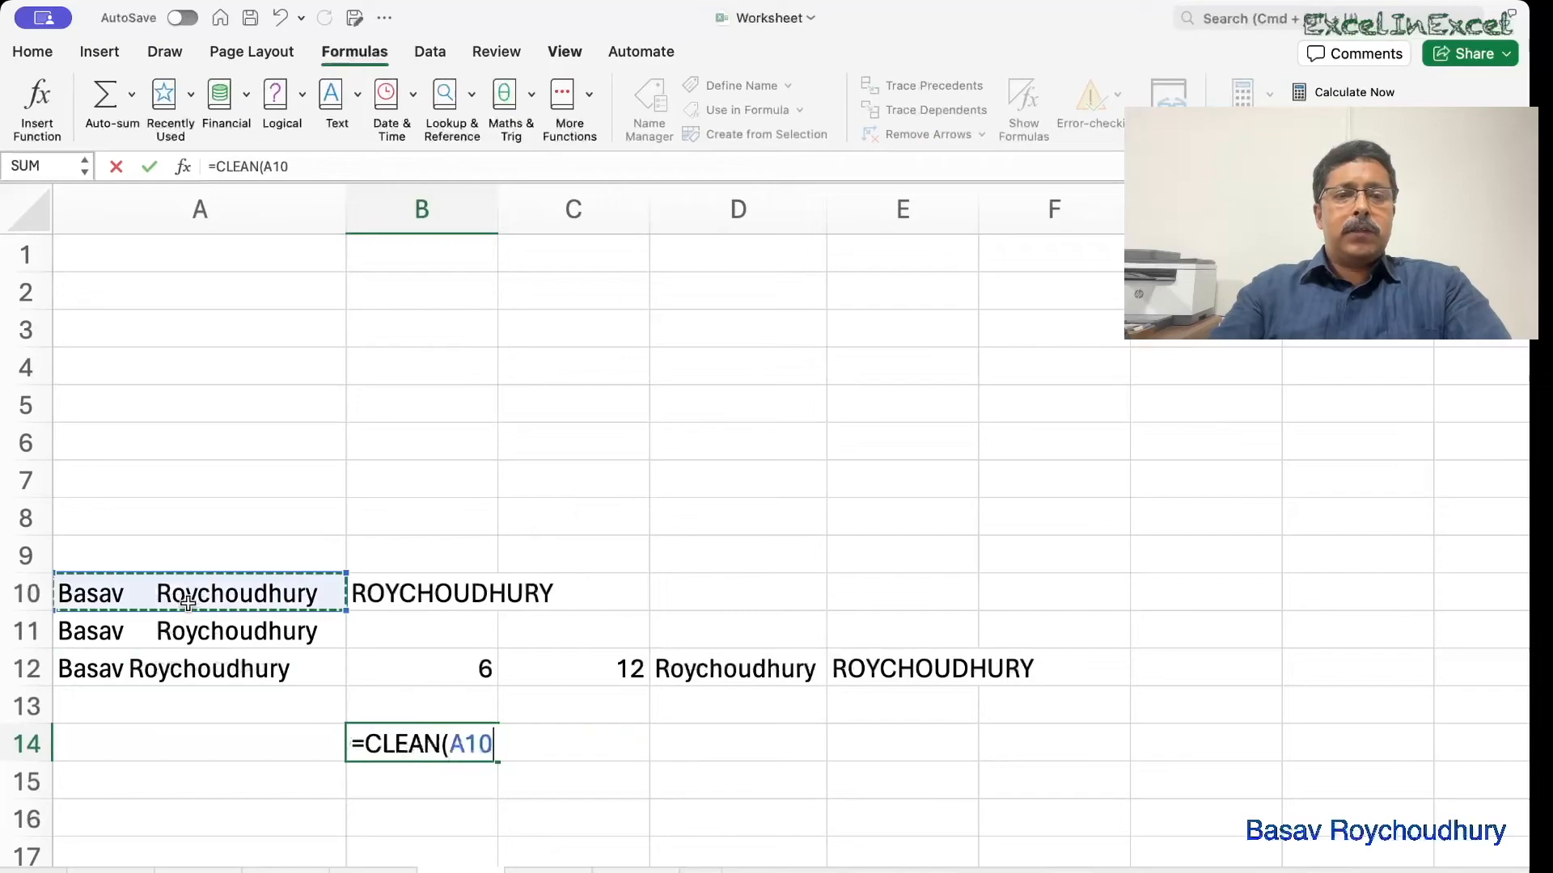
{"action": "type", "text": ")"}
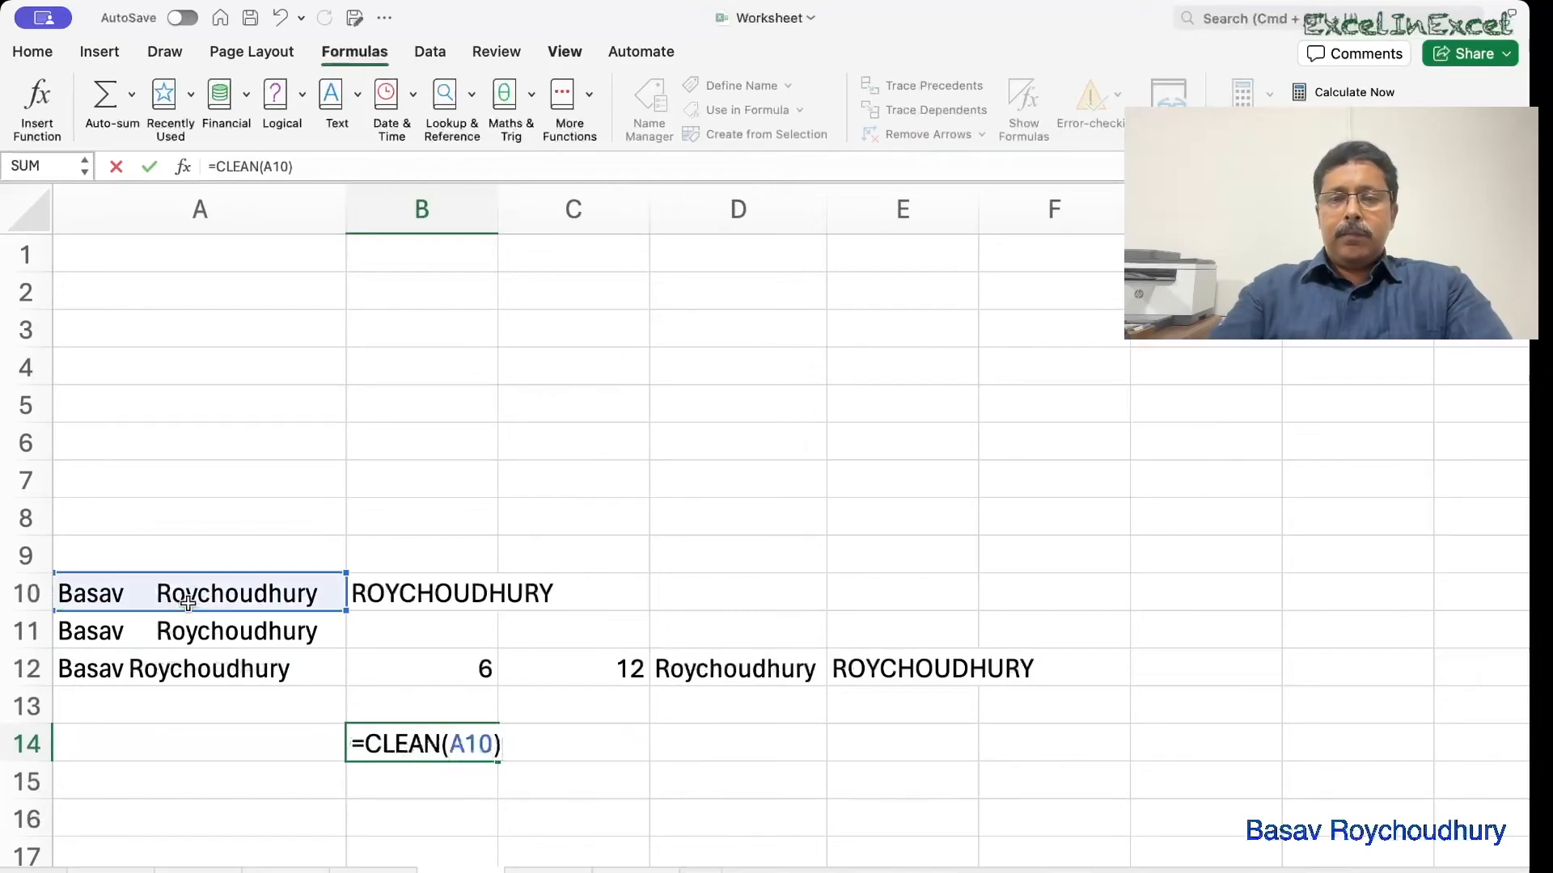
{"action": "key", "text": "Return"}
Wrap B14's formula in TRIM to make =TRIM(CLEAN(A10)).
{"action": "left_click", "coordinate": [378, 745]}
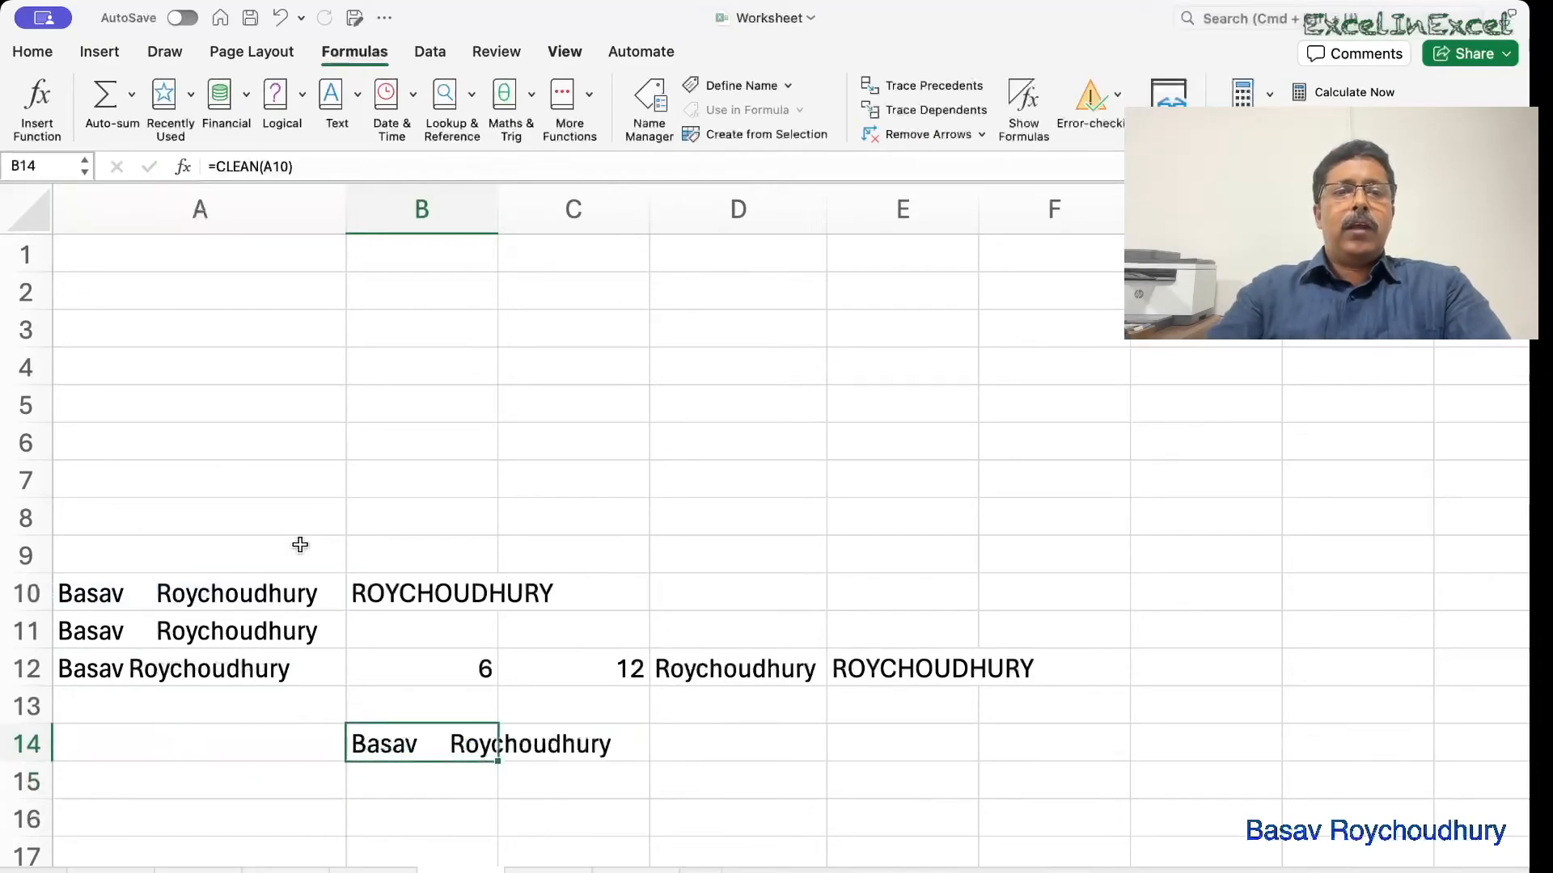
{"action": "double_click", "coordinate": [364, 731]}
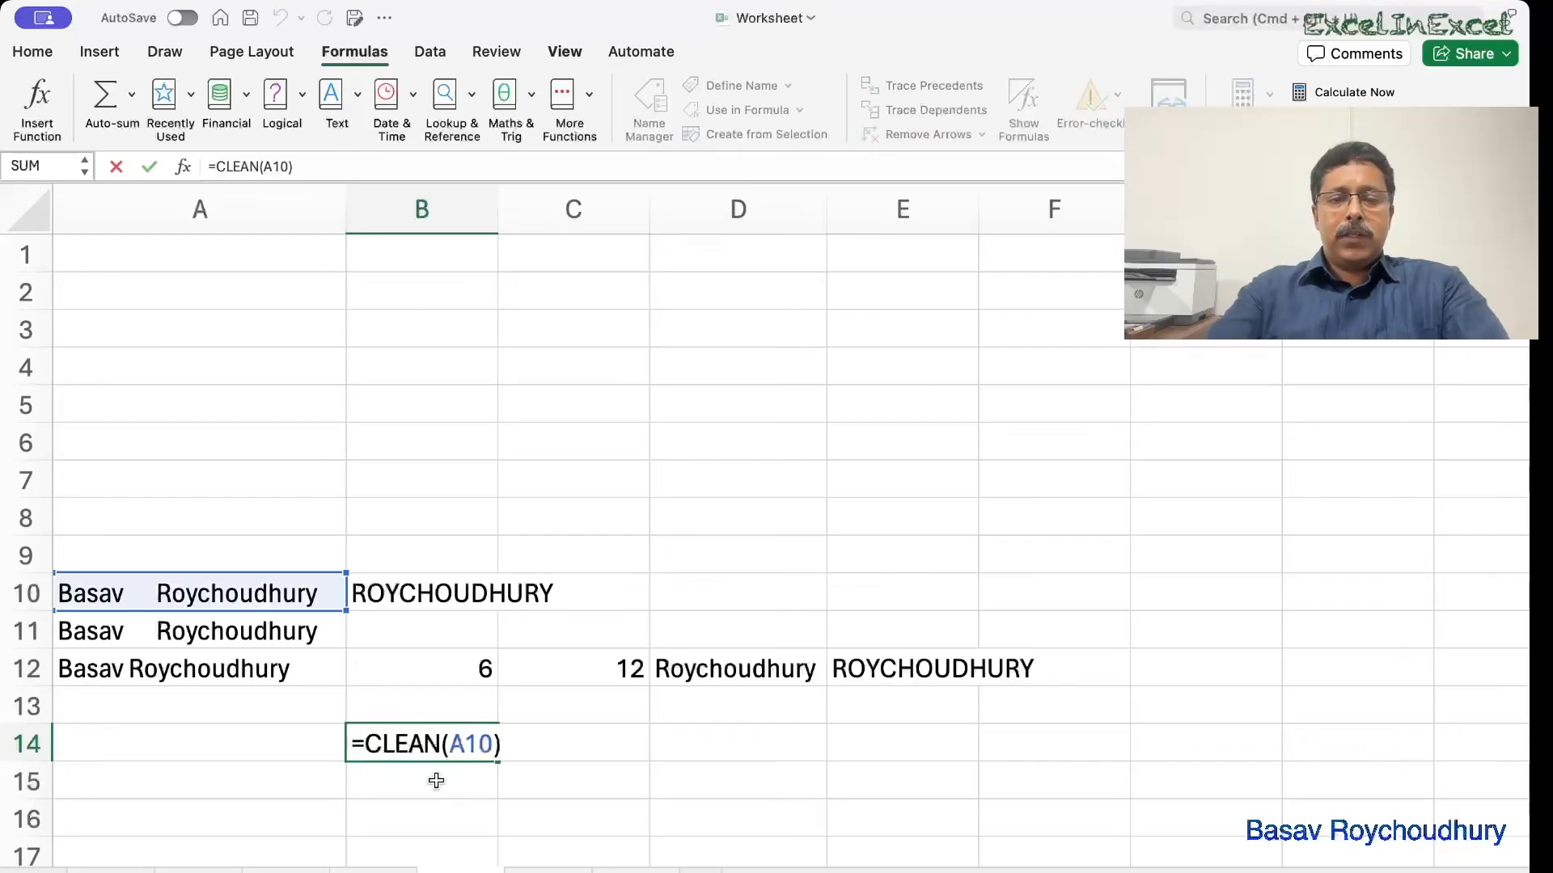
{"action": "type", "text": "trim"}
{"action": "left_click", "coordinate": [598, 737]}
{"action": "type", "text": ")"}
{"action": "key", "text": "Return"}
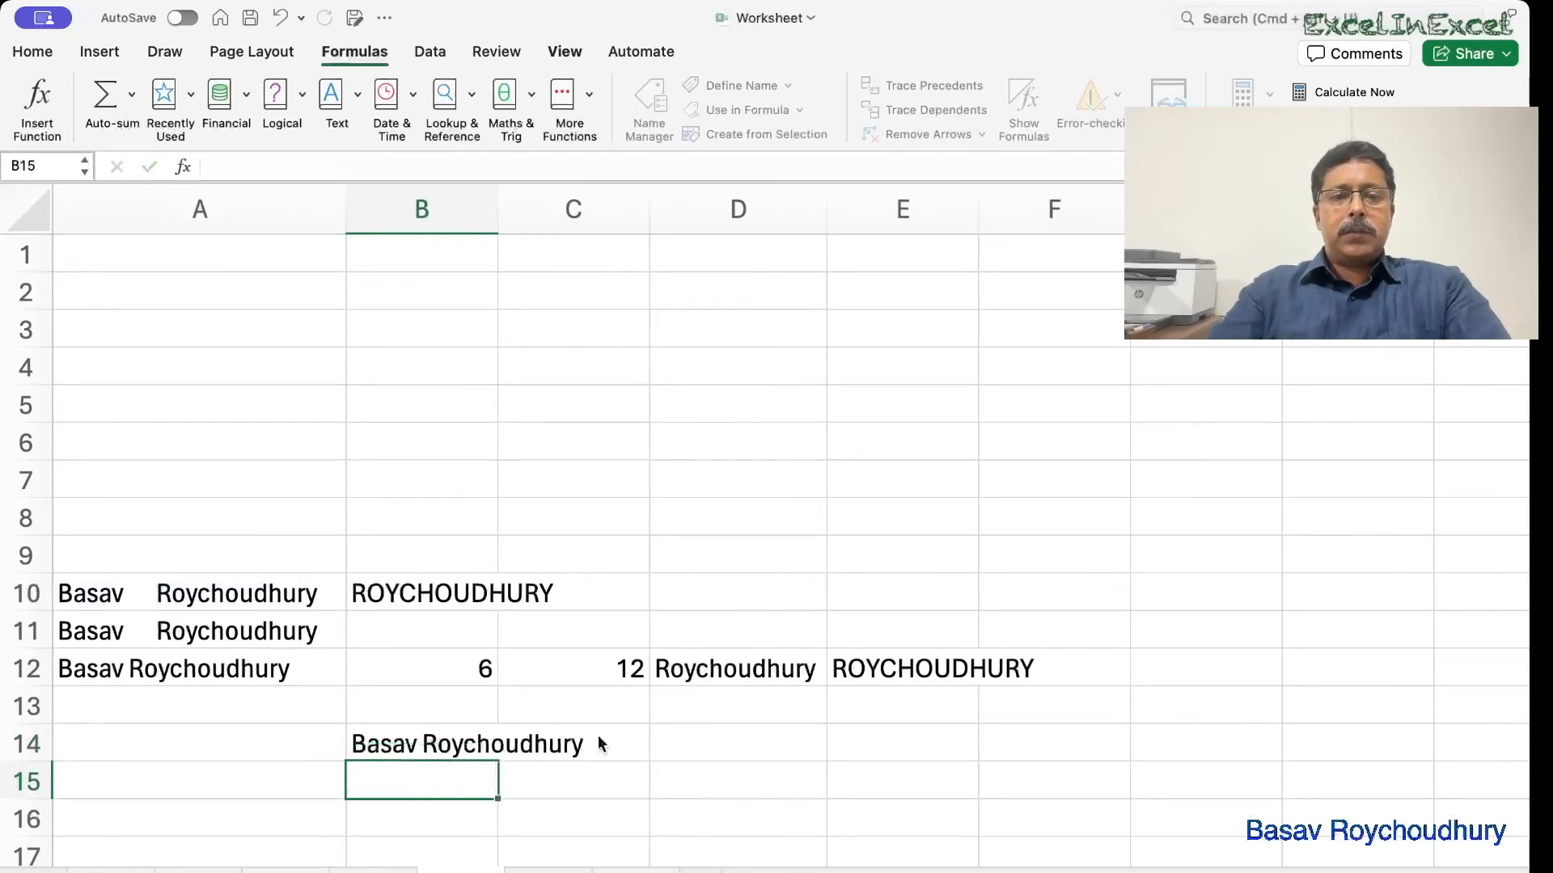
Wrap it in FIND to make =FIND(" ",TRIM(CLEAN(A10))), returning 6.
{"action": "left_click", "coordinate": [381, 747]}
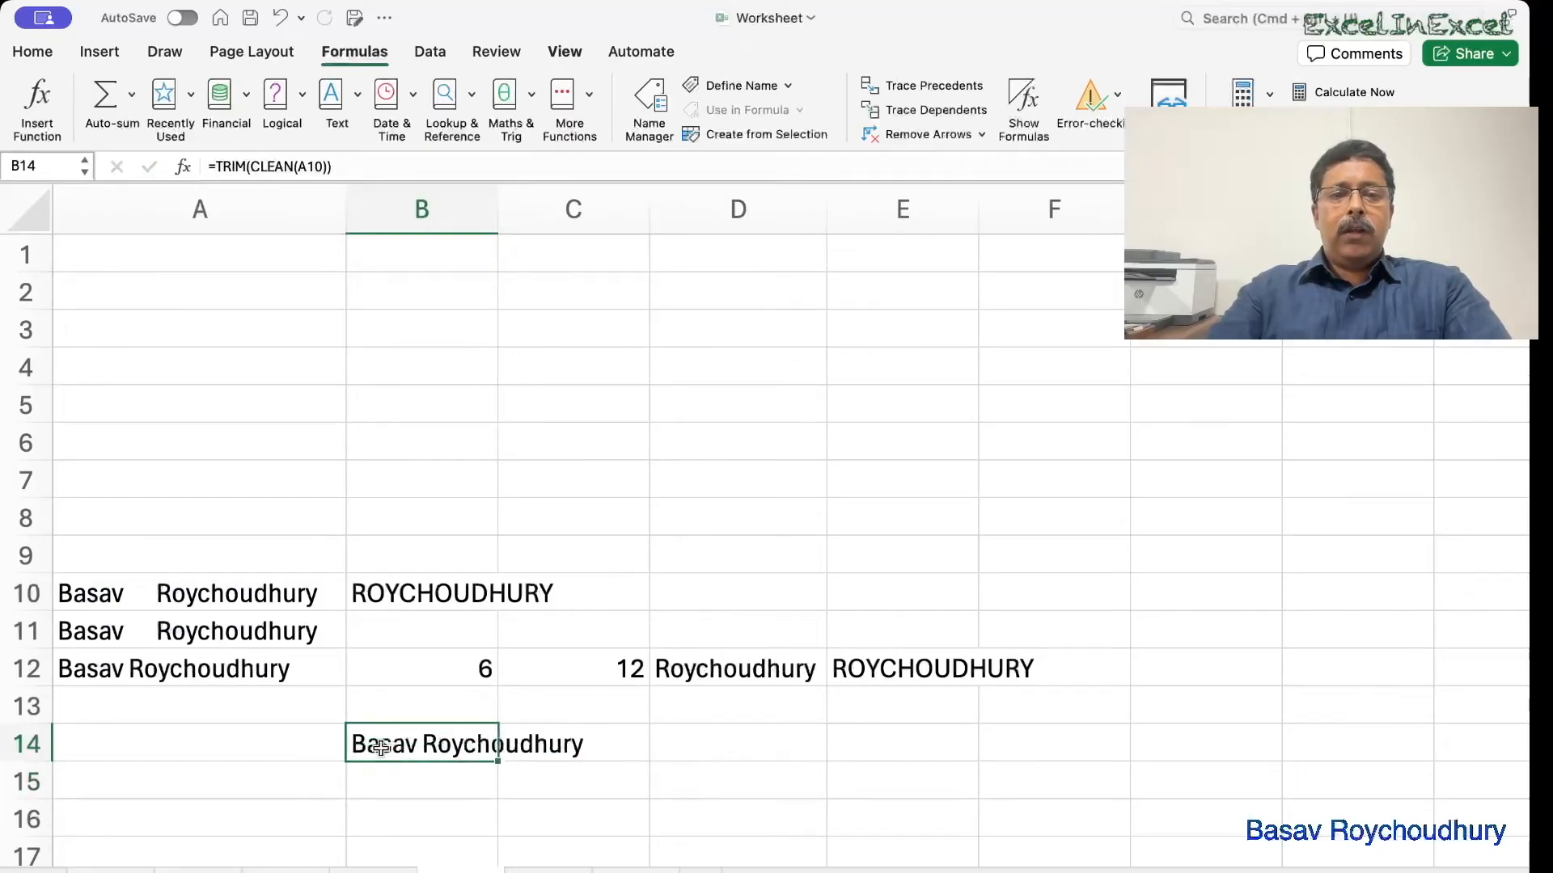
{"action": "double_click", "coordinate": [382, 747]}
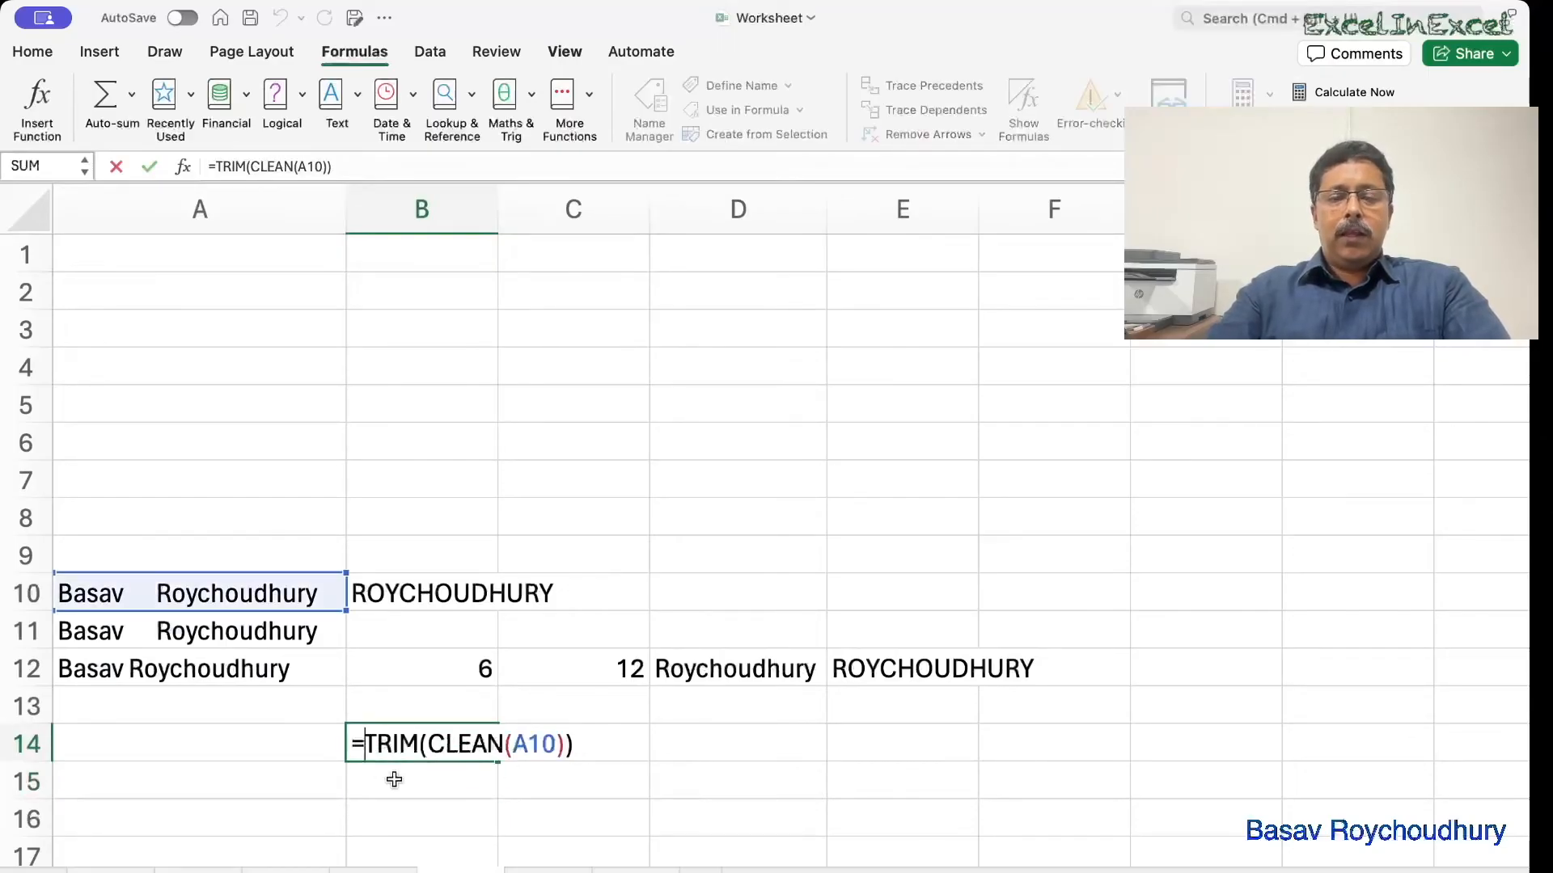
{"action": "type", "text": "find(\" \""}
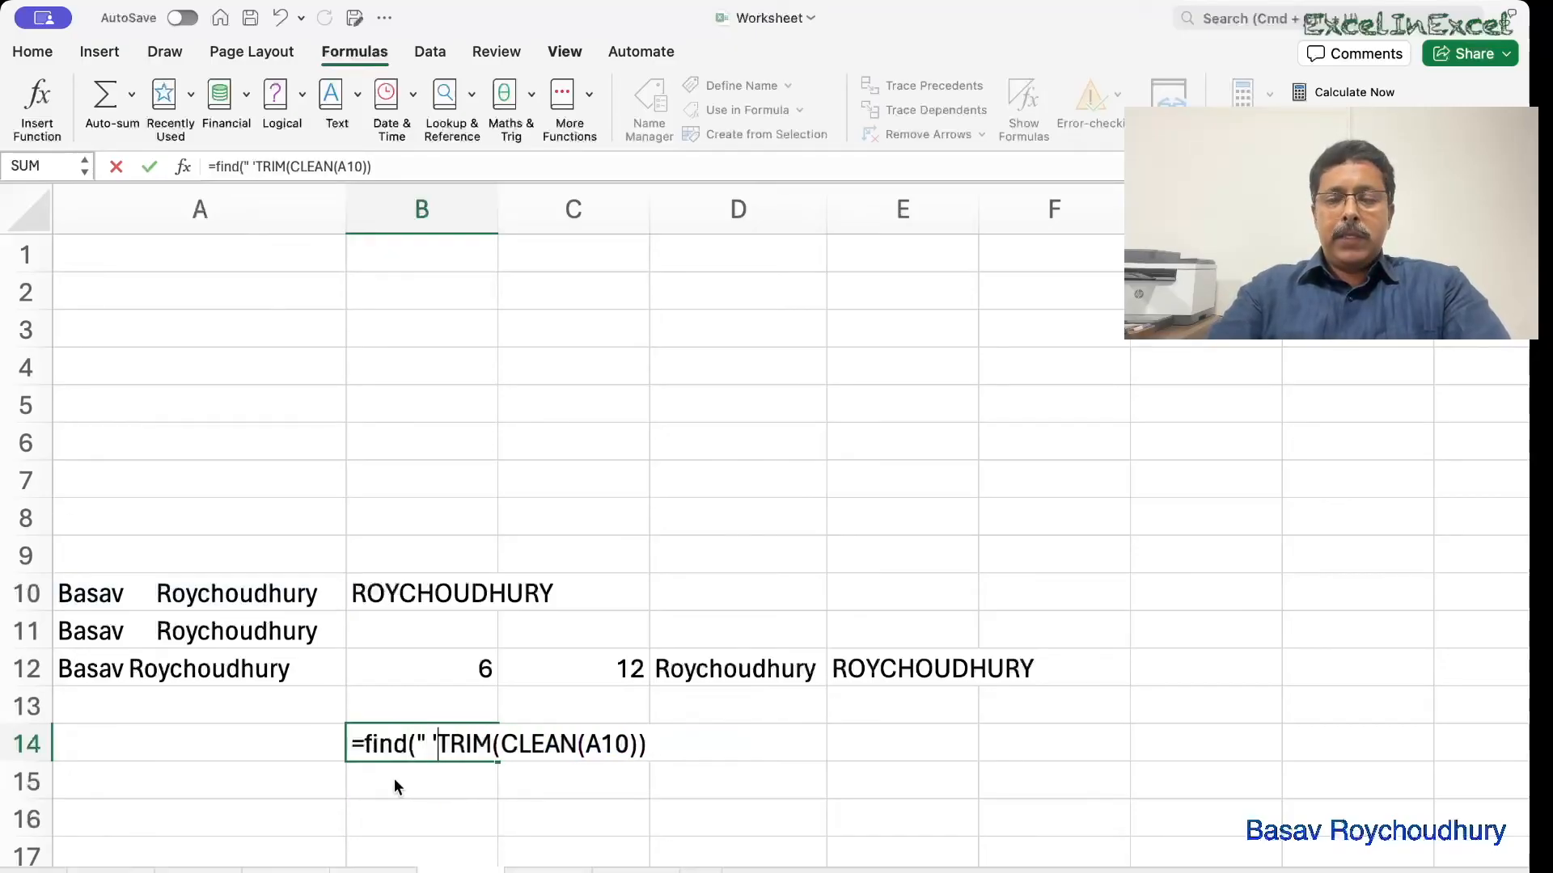
{"action": "type", "text": ","}
{"action": "key", "text": "BackSpace"}
{"action": "key", "text": "BackSpace"}
{"action": "type", "text": "\","}
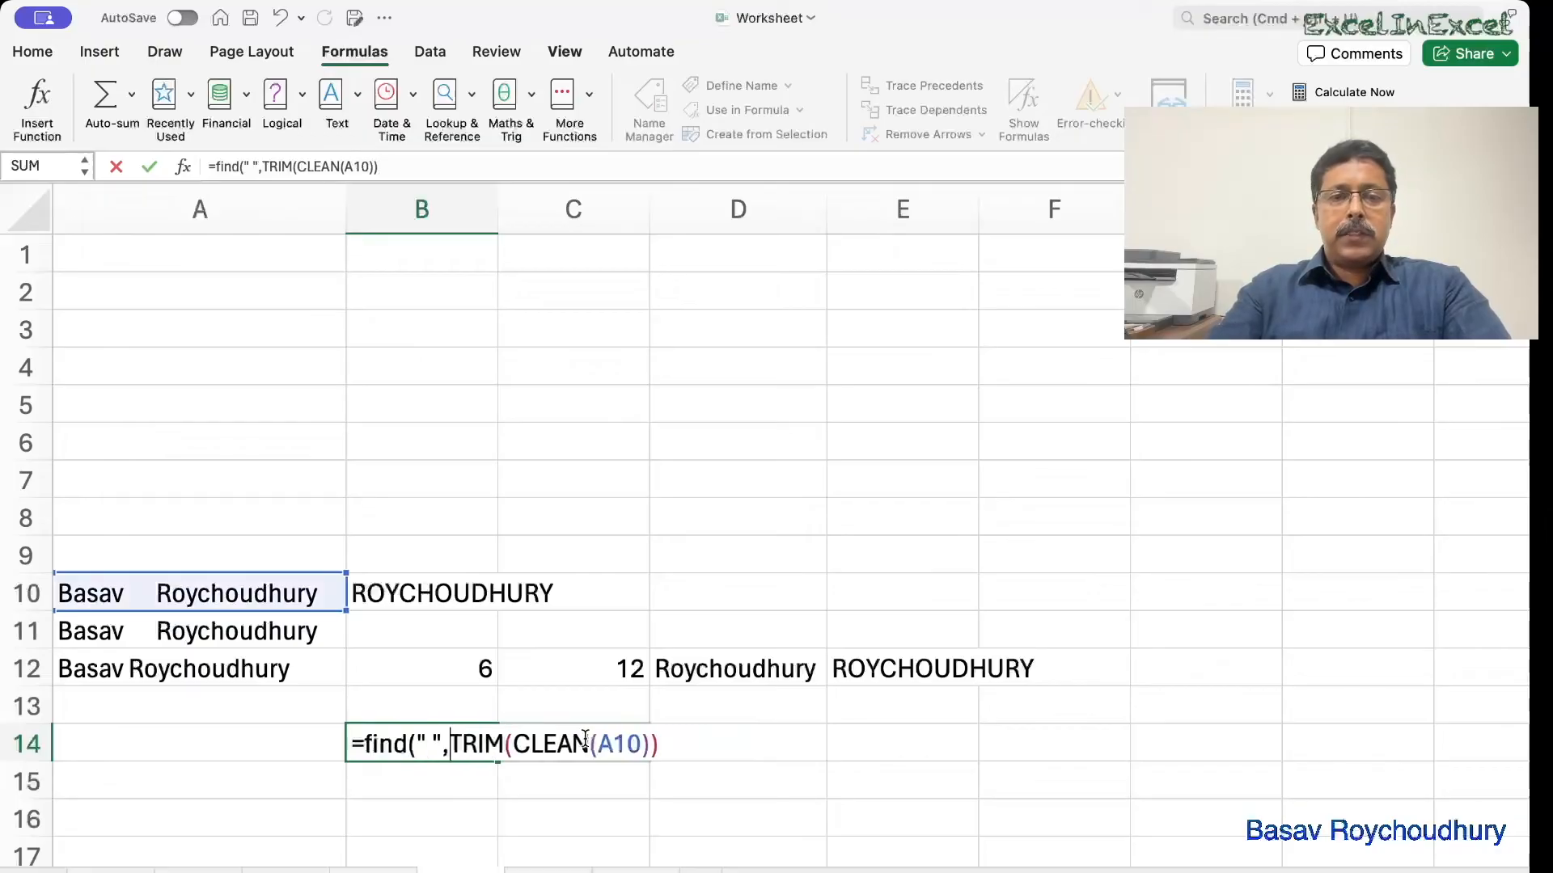
{"action": "left_click", "coordinate": [673, 744]}
{"action": "type", "text": ")"}
{"action": "key", "text": "Return"}
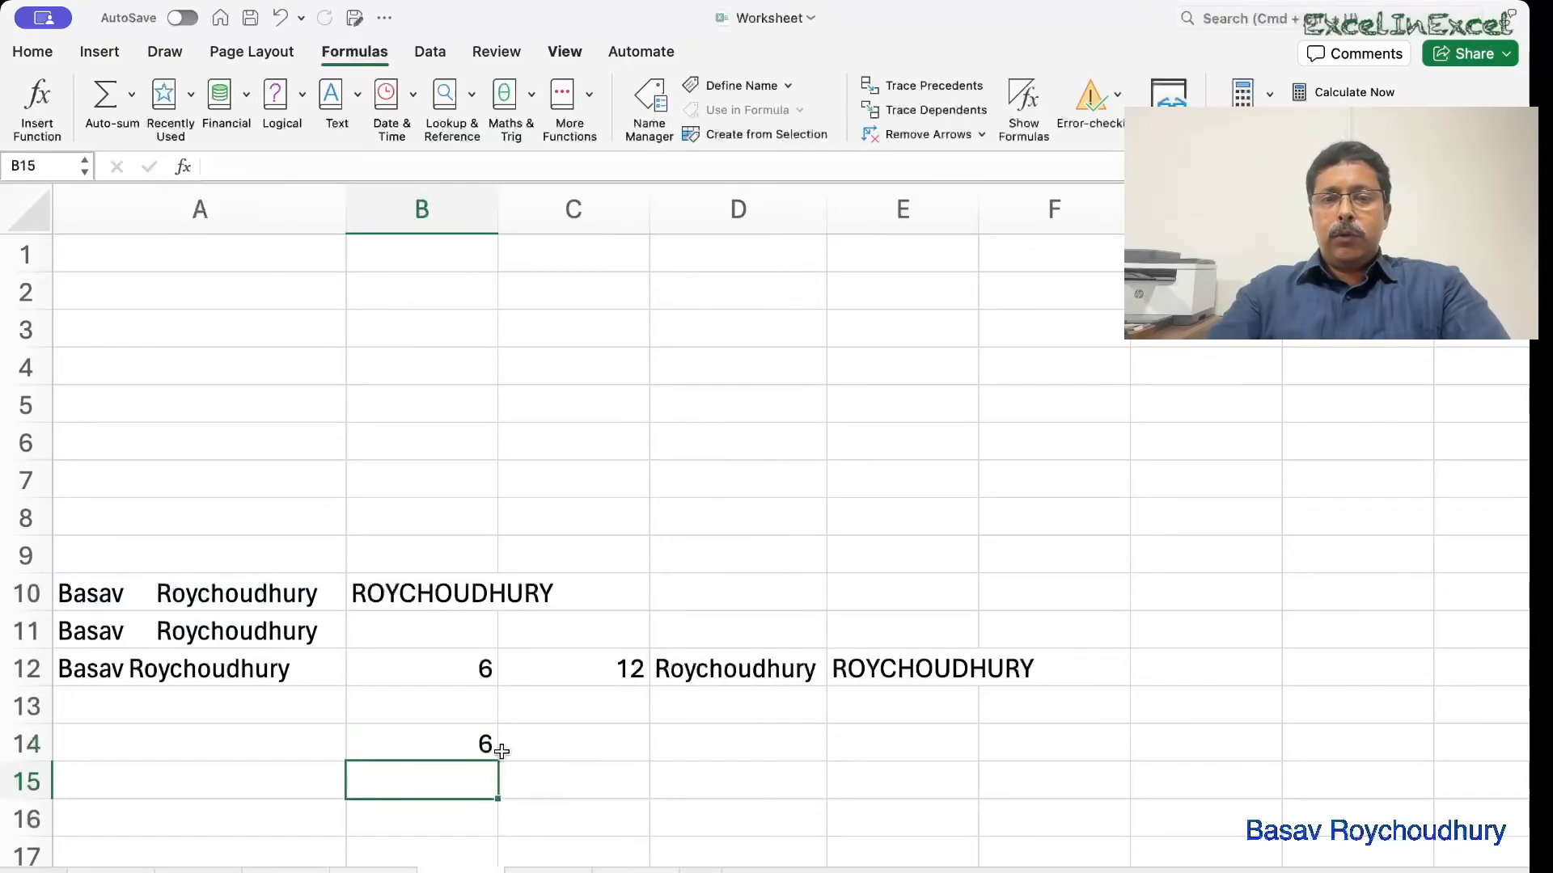
Prefix B14's formula with LEN(TRIM(CLEAN(A10)))- so it returns the surname length 12.
{"action": "left_click", "coordinate": [486, 744]}
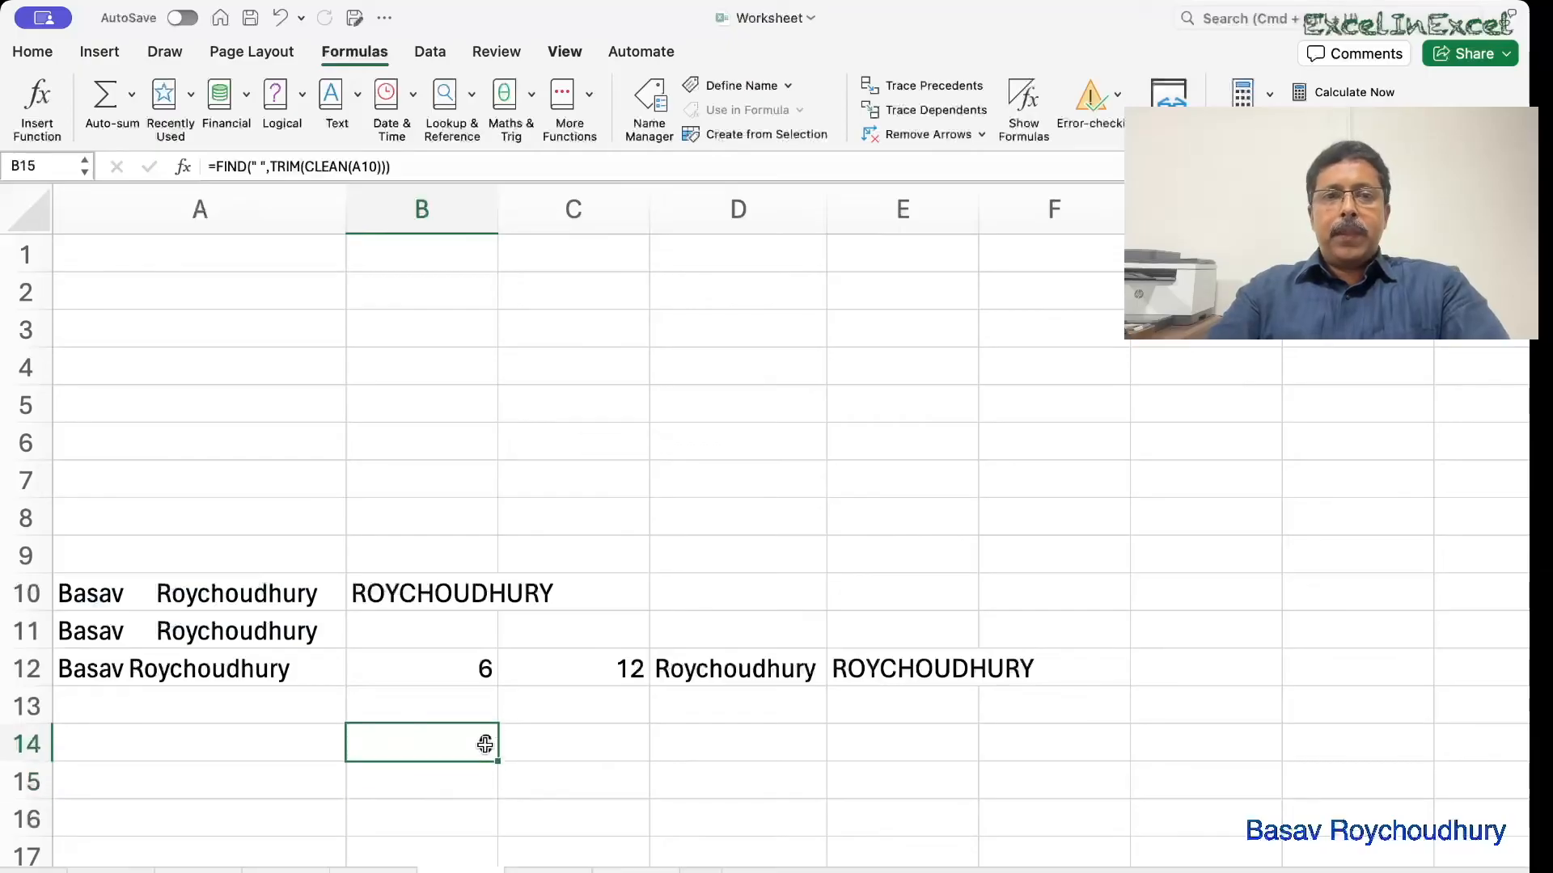
{"action": "double_click", "coordinate": [450, 744]}
{"action": "left_click", "coordinate": [365, 748]}
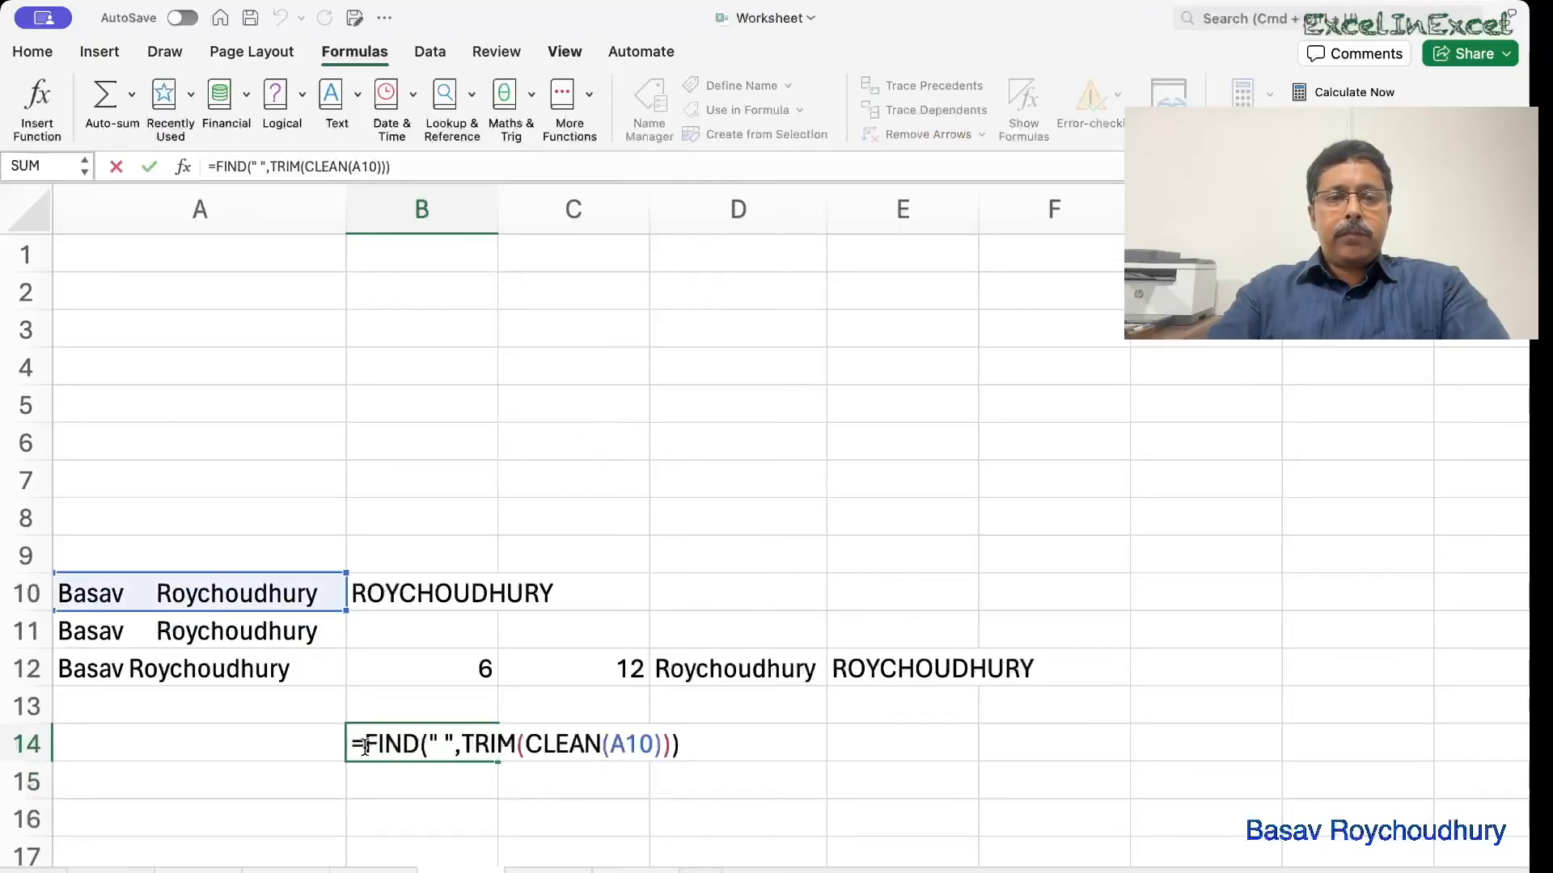
{"action": "type", "text": "len("}
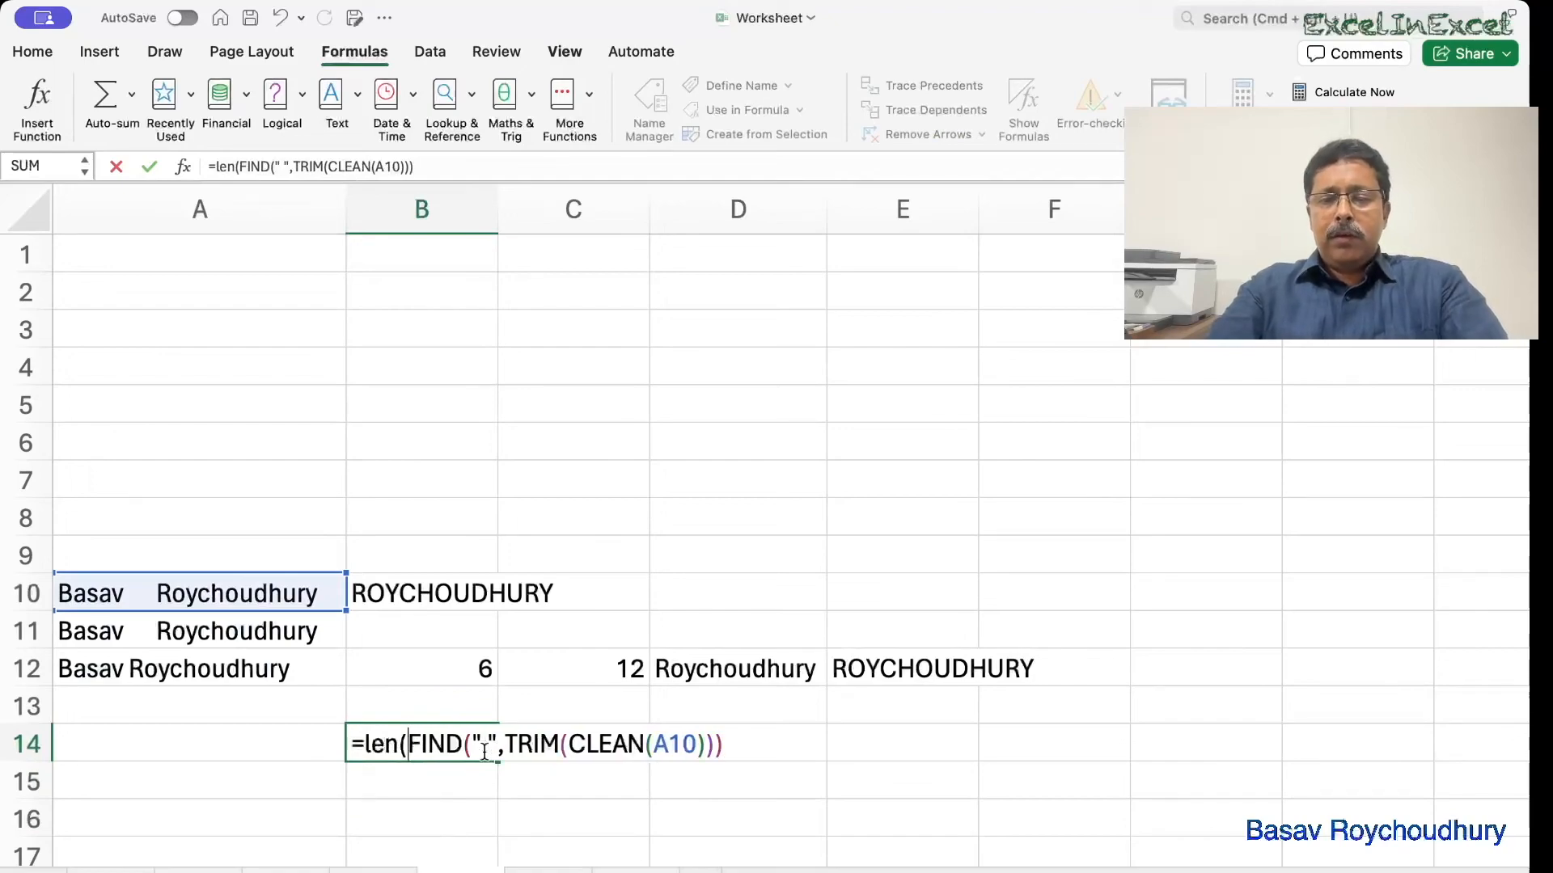
{"action": "type", "text": "trim"}
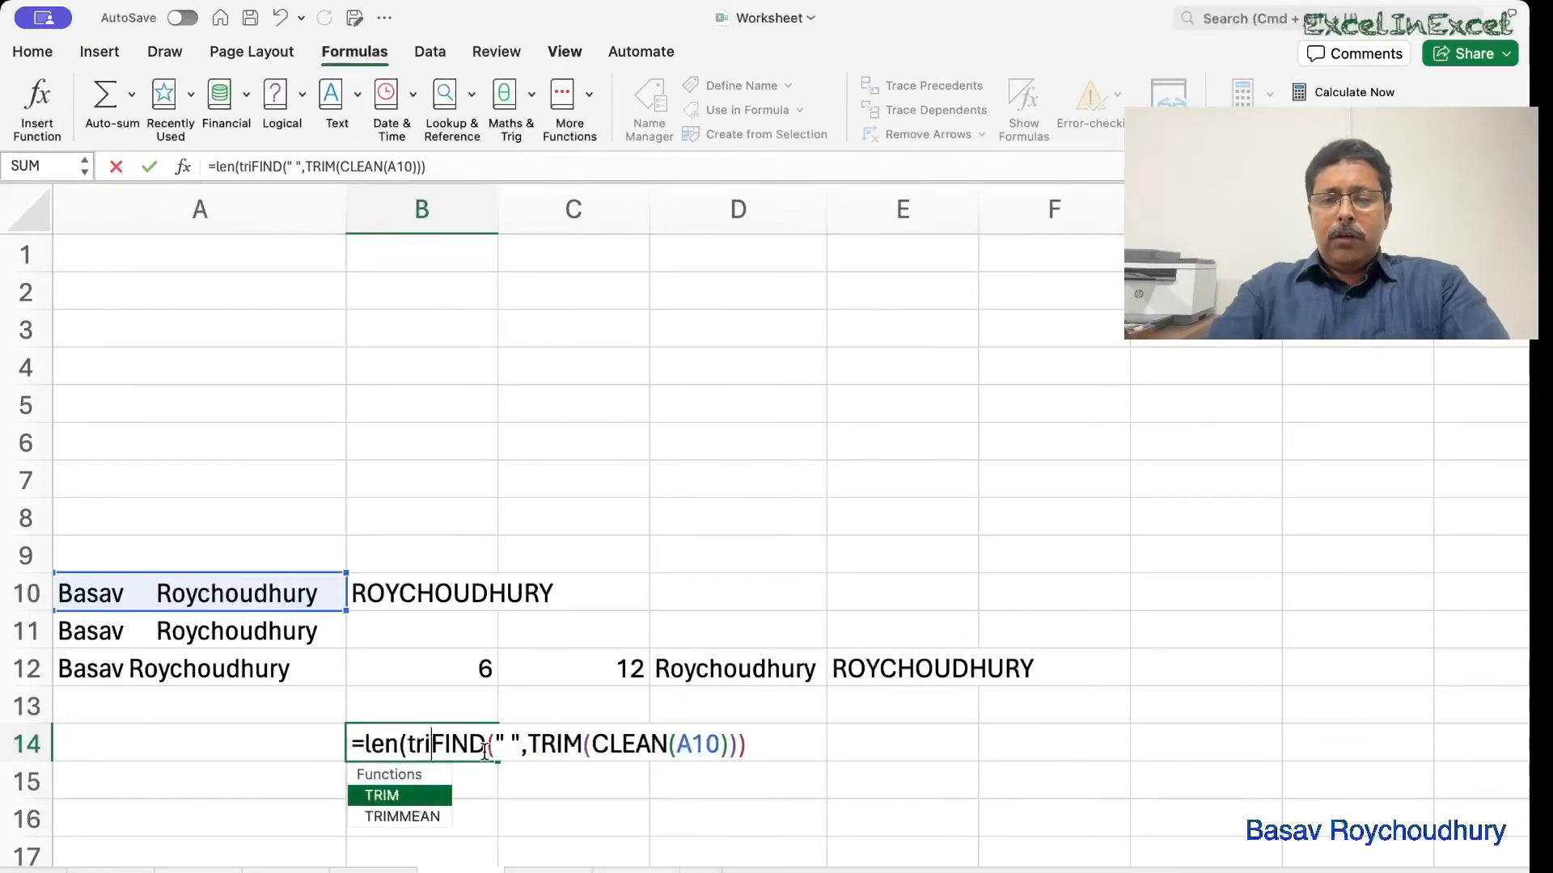
{"action": "type", "text": "(clean"}
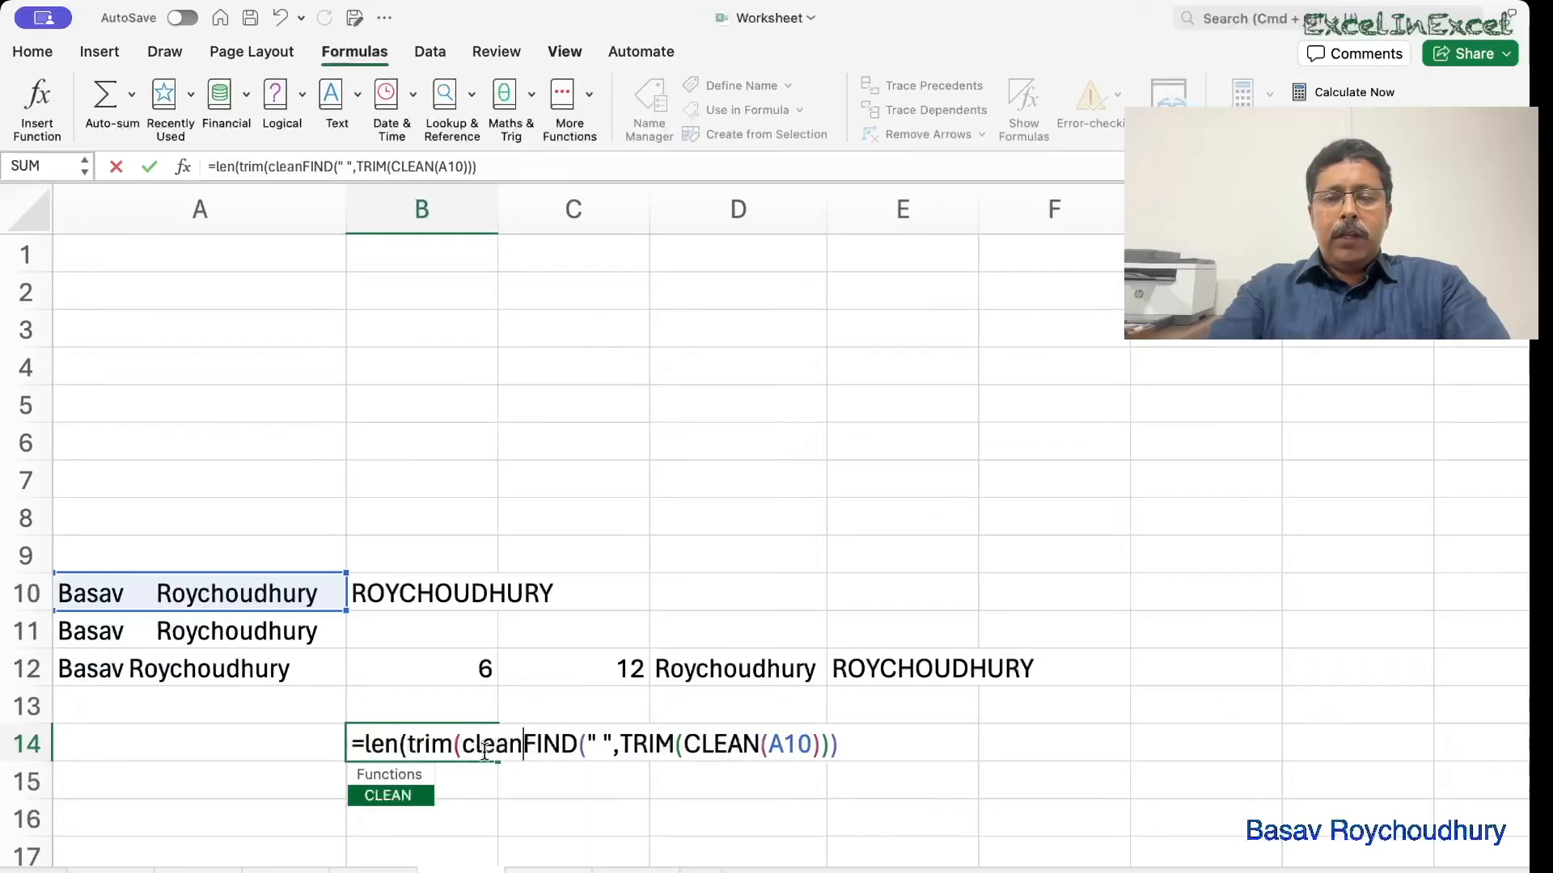
{"action": "type", "text": "("}
{"action": "left_click", "coordinate": [261, 596]}
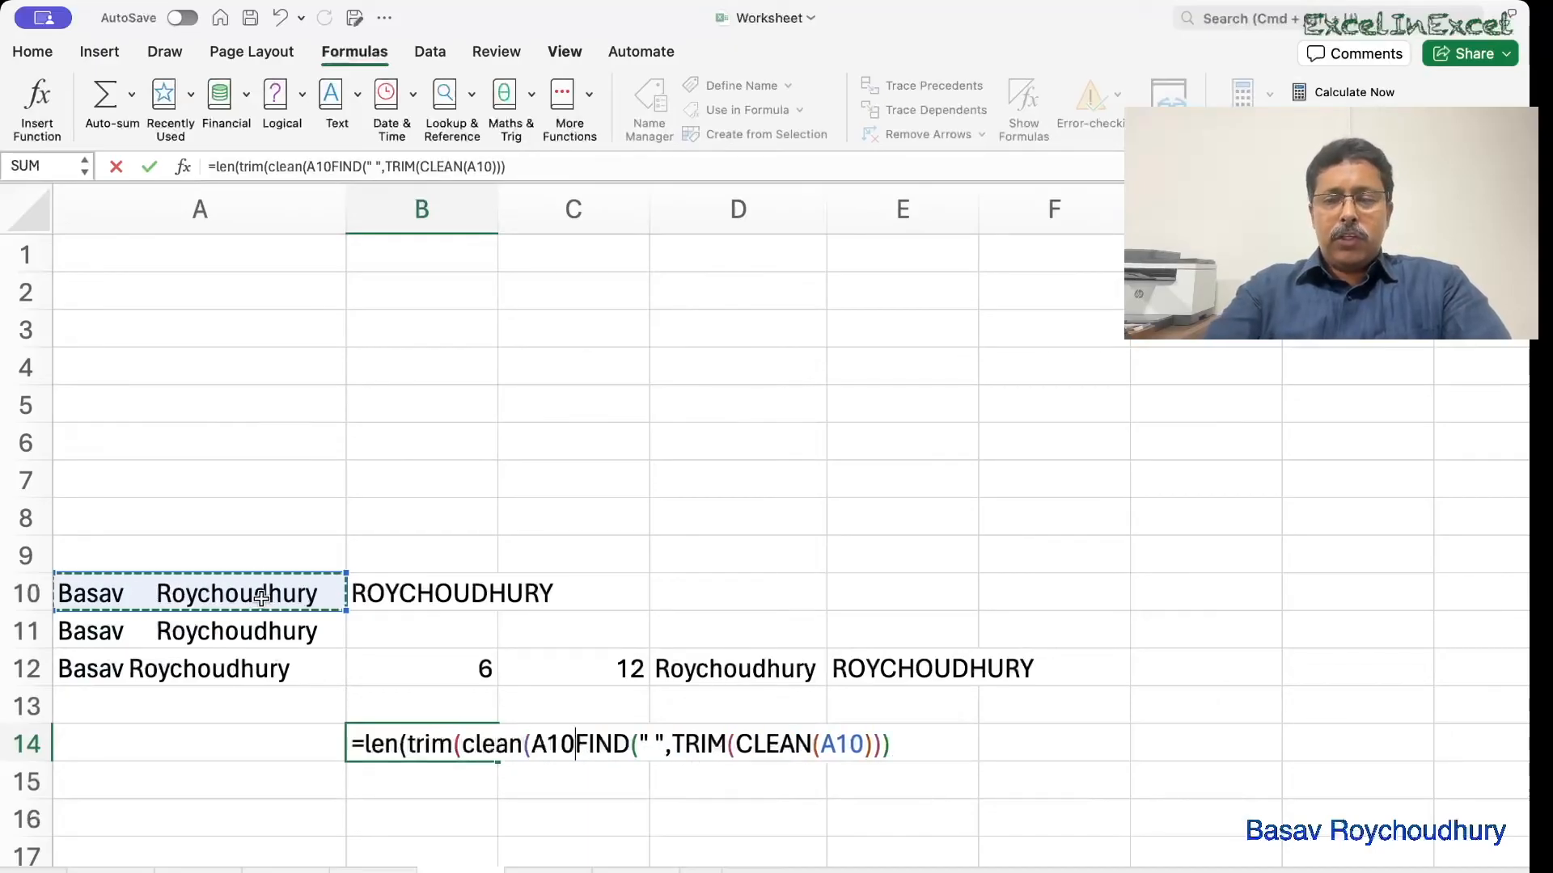
{"action": "type", "text": ")"}
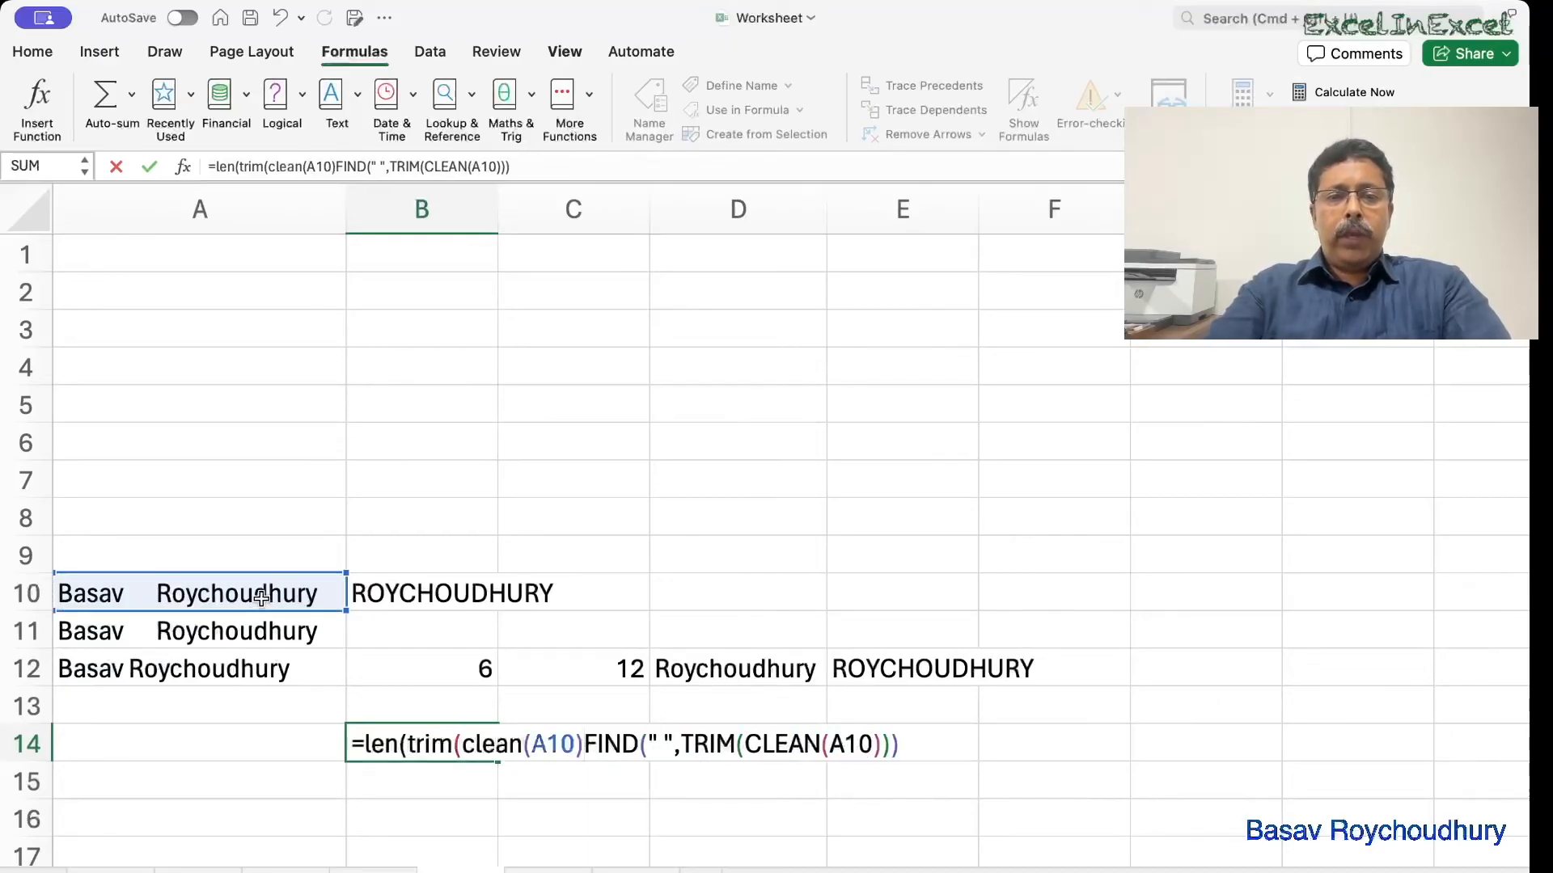
{"action": "type", "text": ")"}
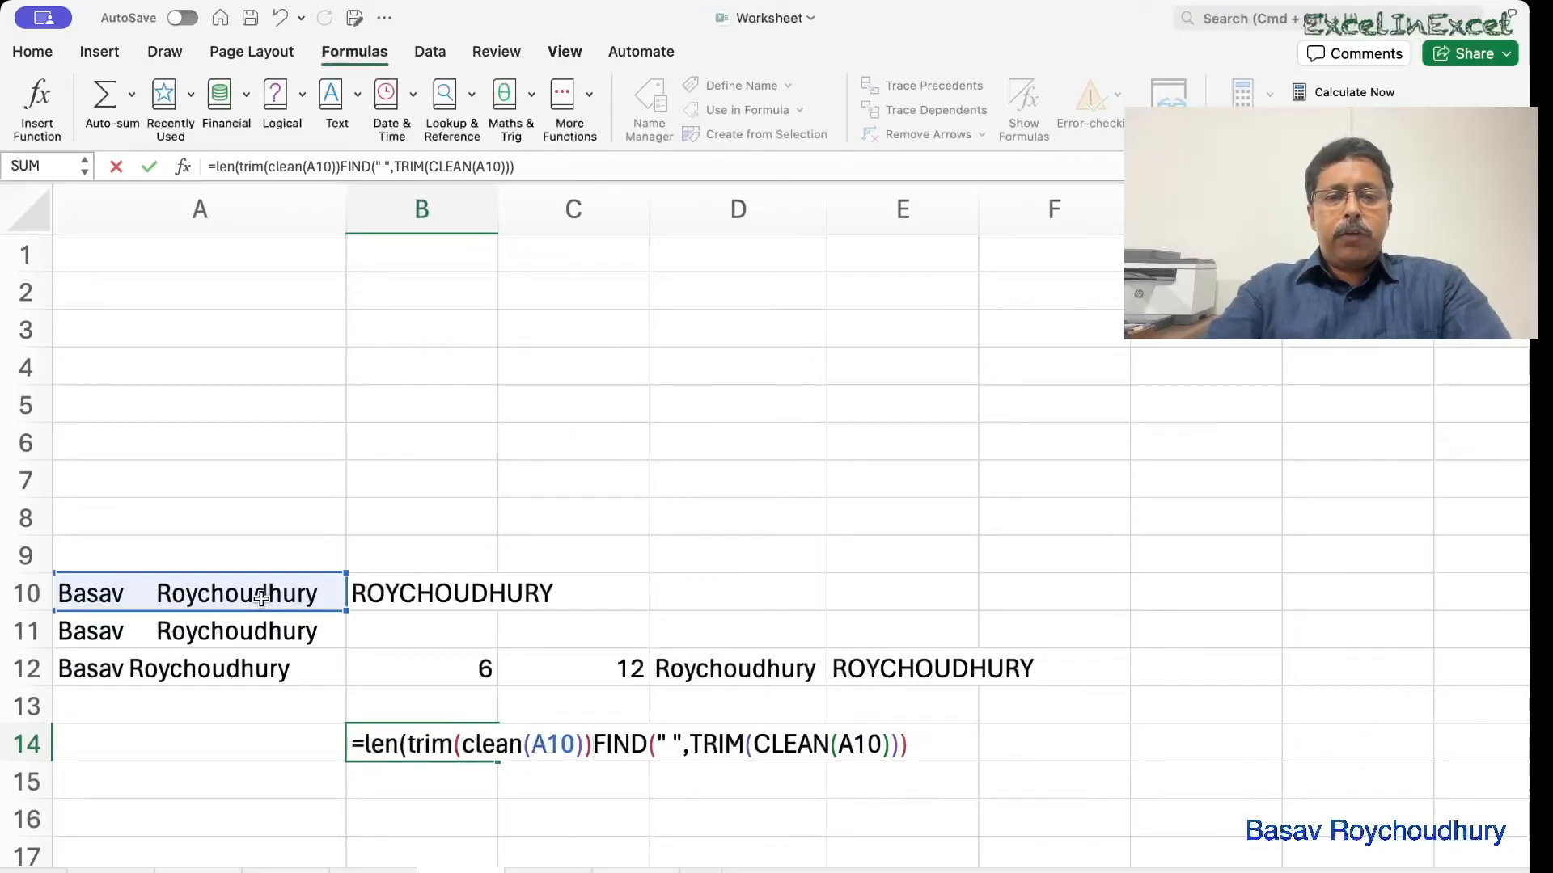
{"action": "type", "text": ")"}
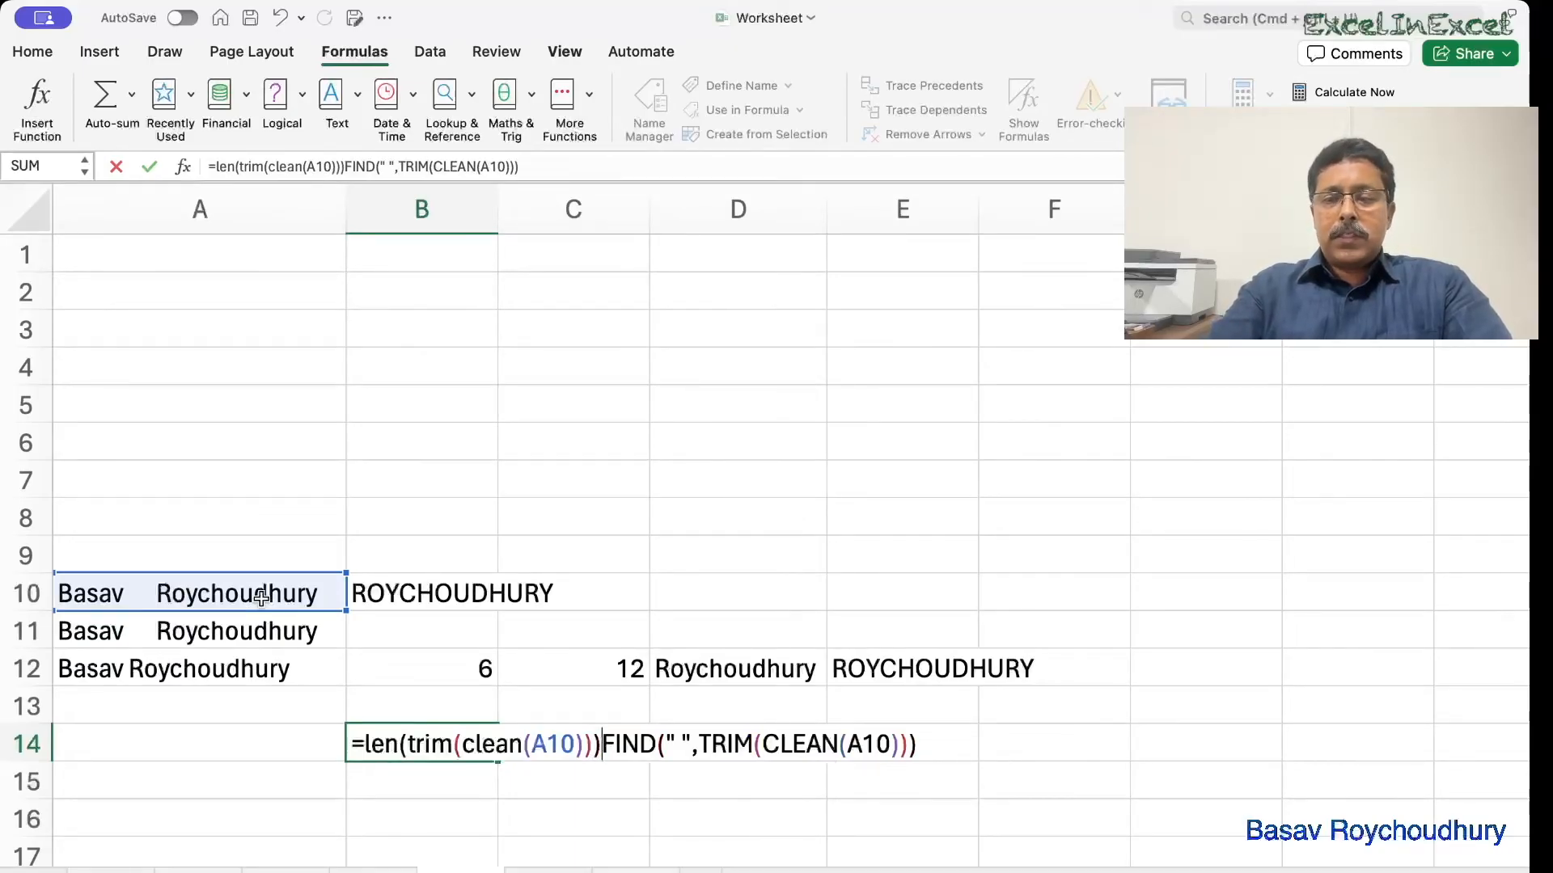
{"action": "type", "text": "_"}
{"action": "key", "text": "BackSpace"}
{"action": "type", "text": "-"}
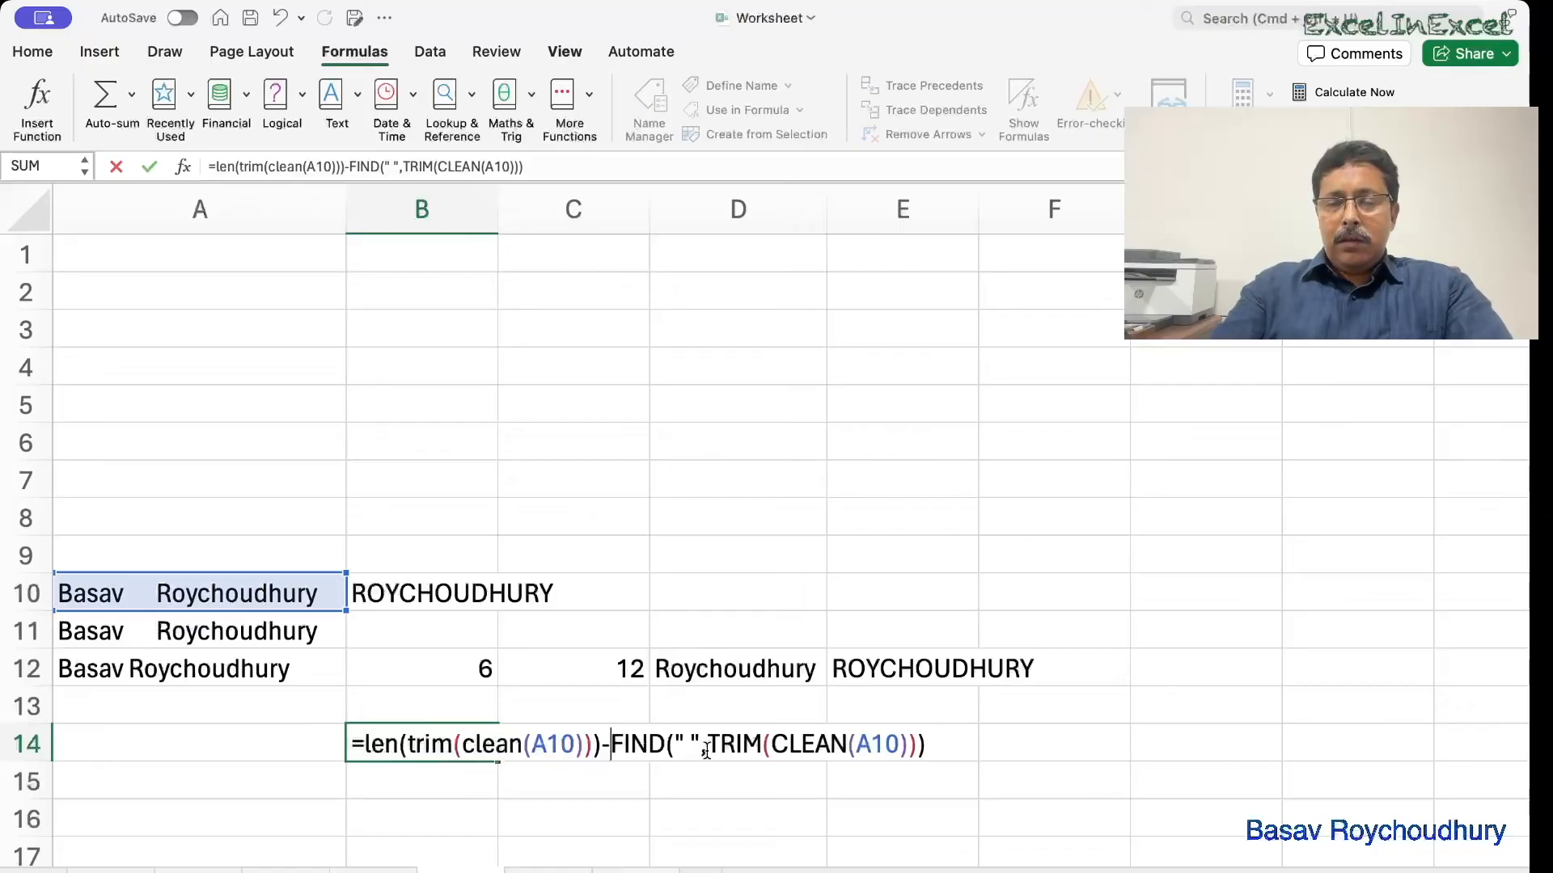
{"action": "key", "text": "Return"}
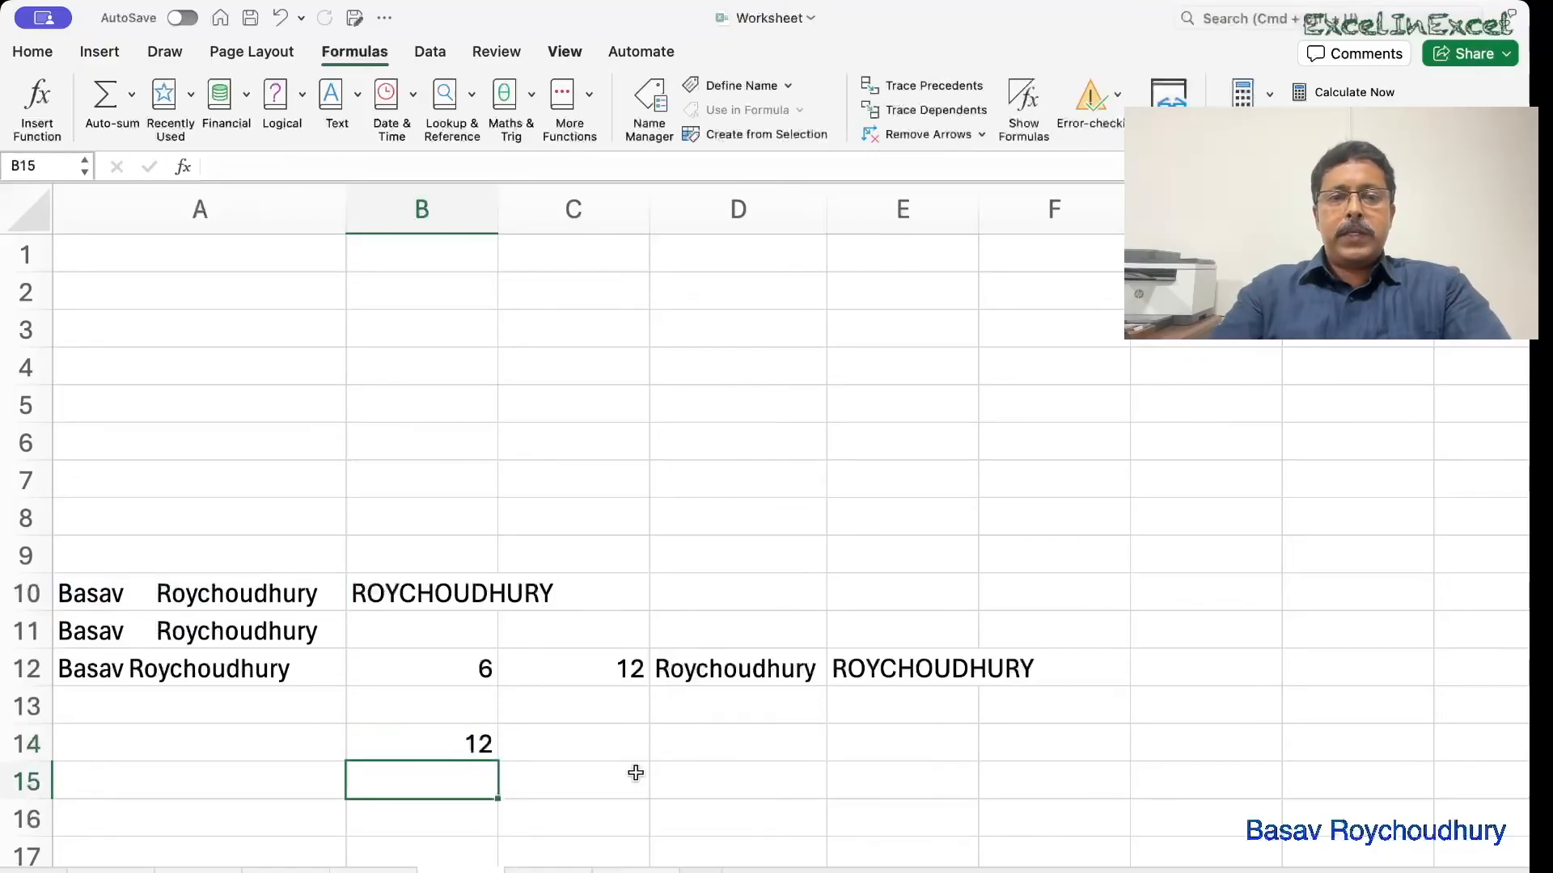
{"action": "left_click", "coordinate": [471, 743]}
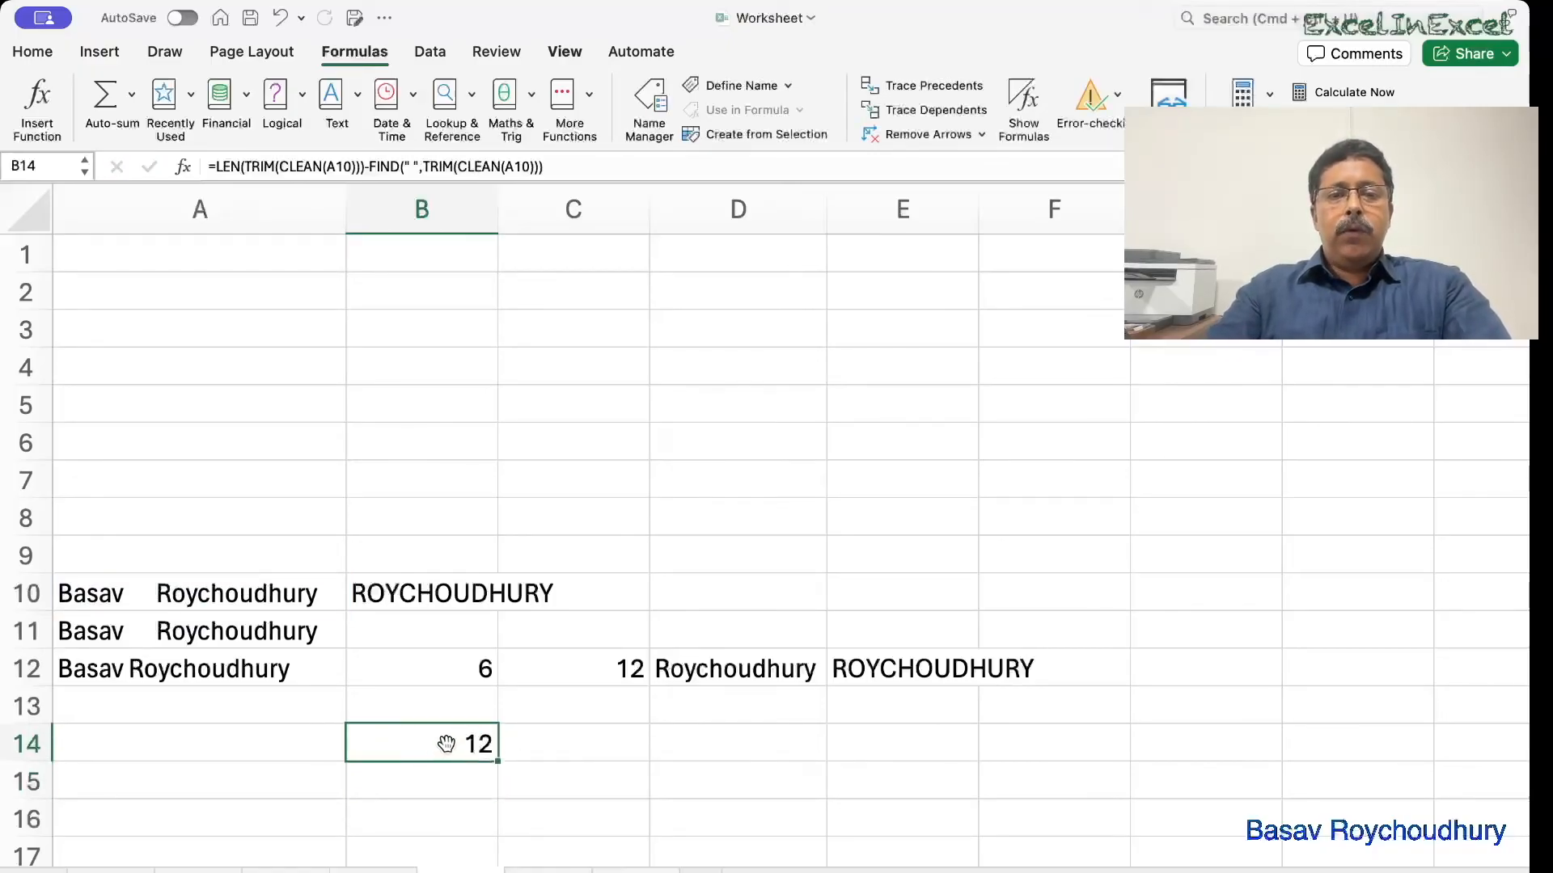
Wrap B14's length formula in RIGHT(TRIM(CLEAN(A10)), …) so it returns Roychoudhury.
{"action": "double_click", "coordinate": [447, 744]}
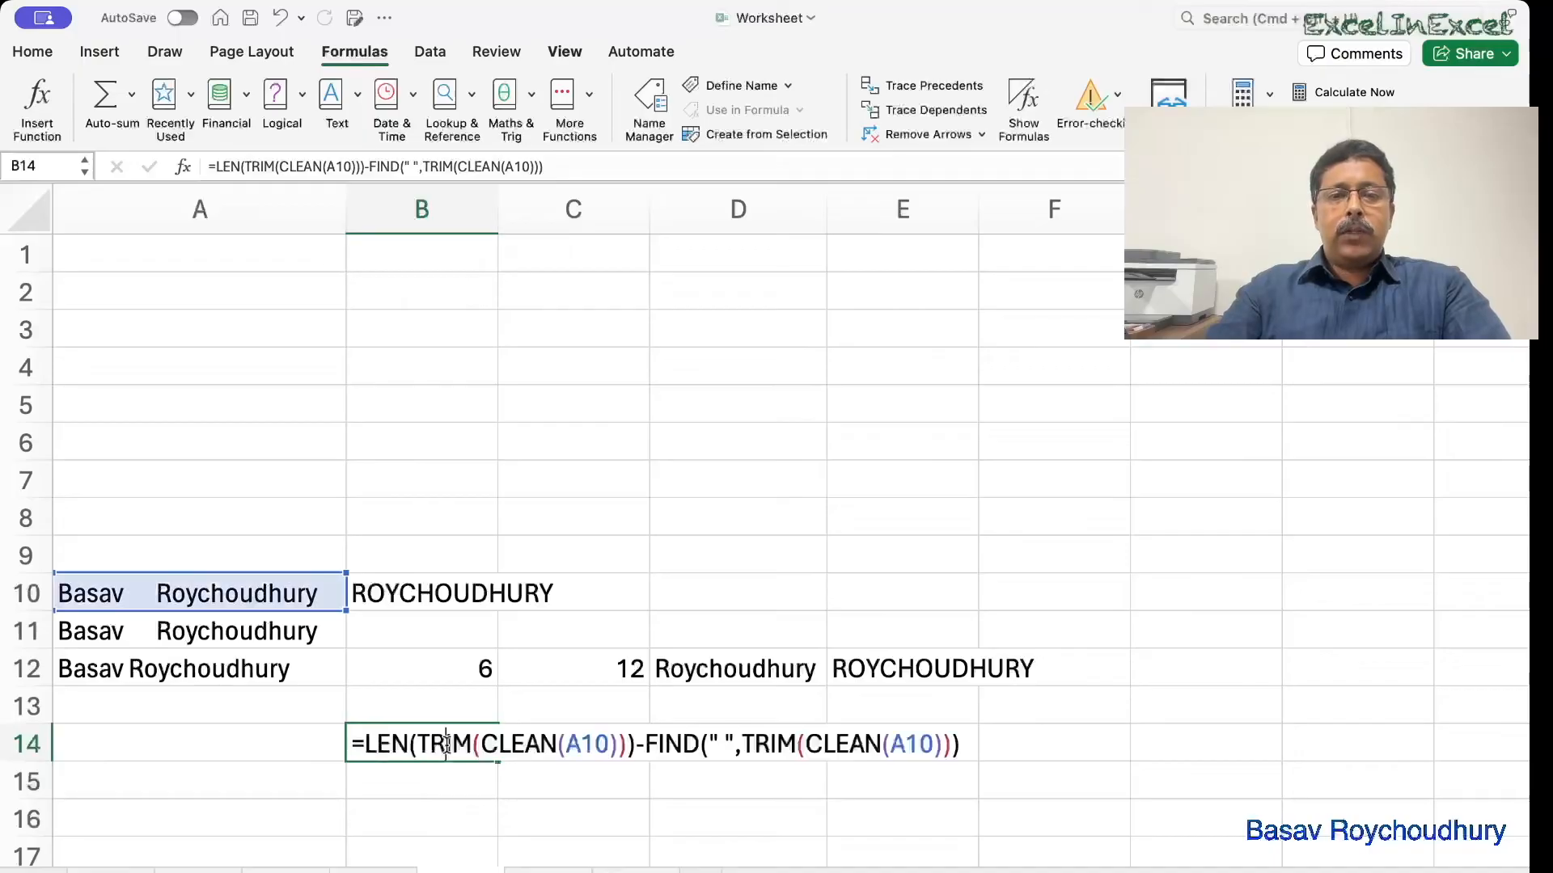
{"action": "left_click", "coordinate": [366, 743]}
{"action": "type", "text": "right"}
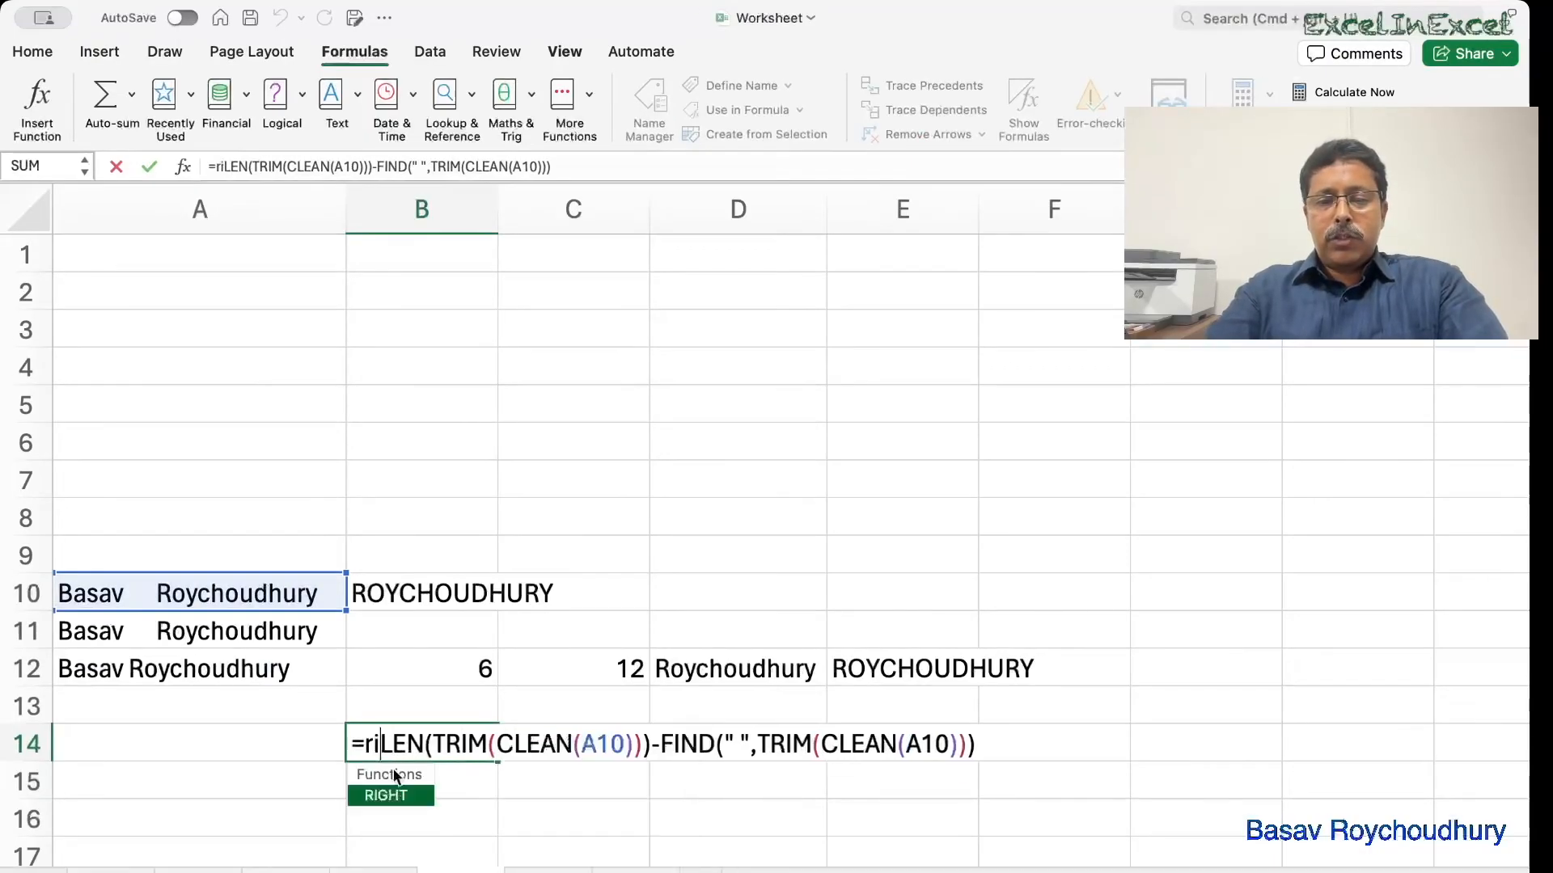
{"action": "type", "text": "("}
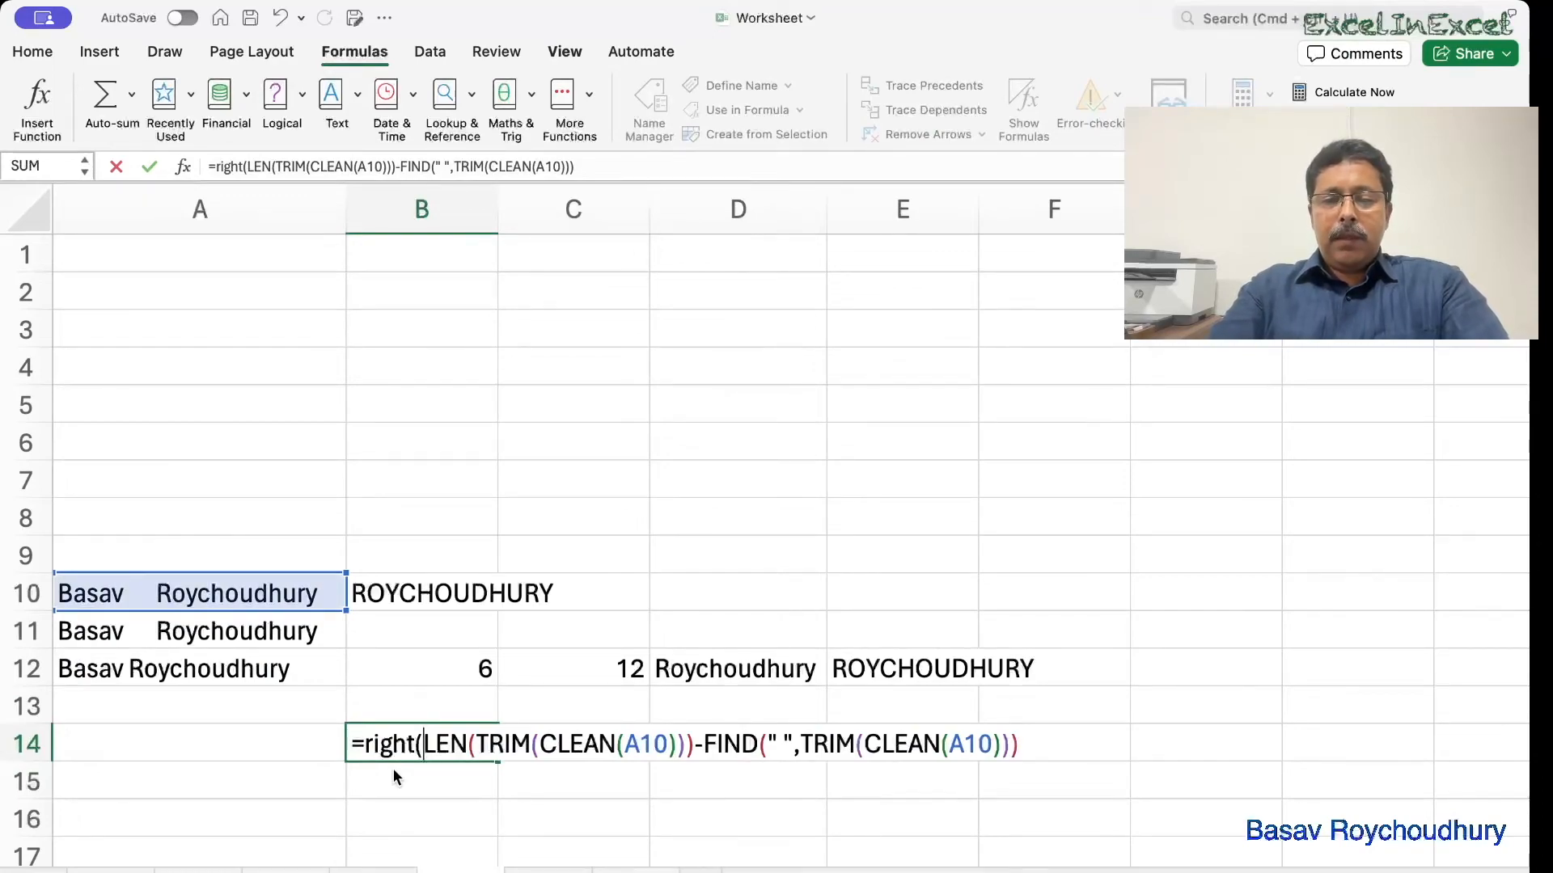
{"action": "type", "text": "c"}
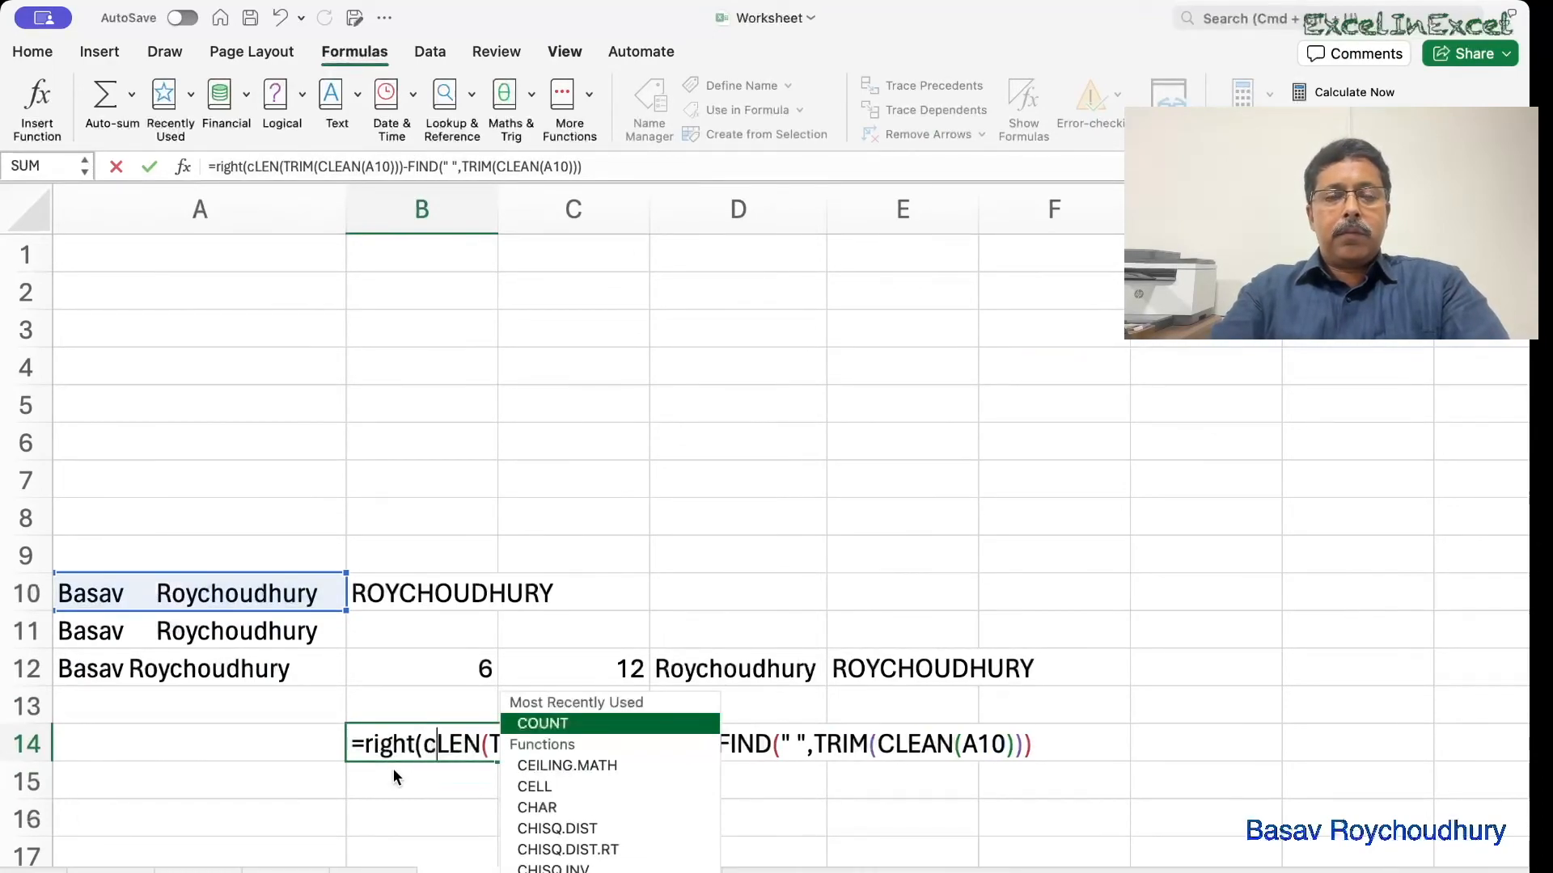
{"action": "key", "text": "BackSpace"}
{"action": "key", "text": "BackSpace"}
{"action": "type", "text": "(trim"}
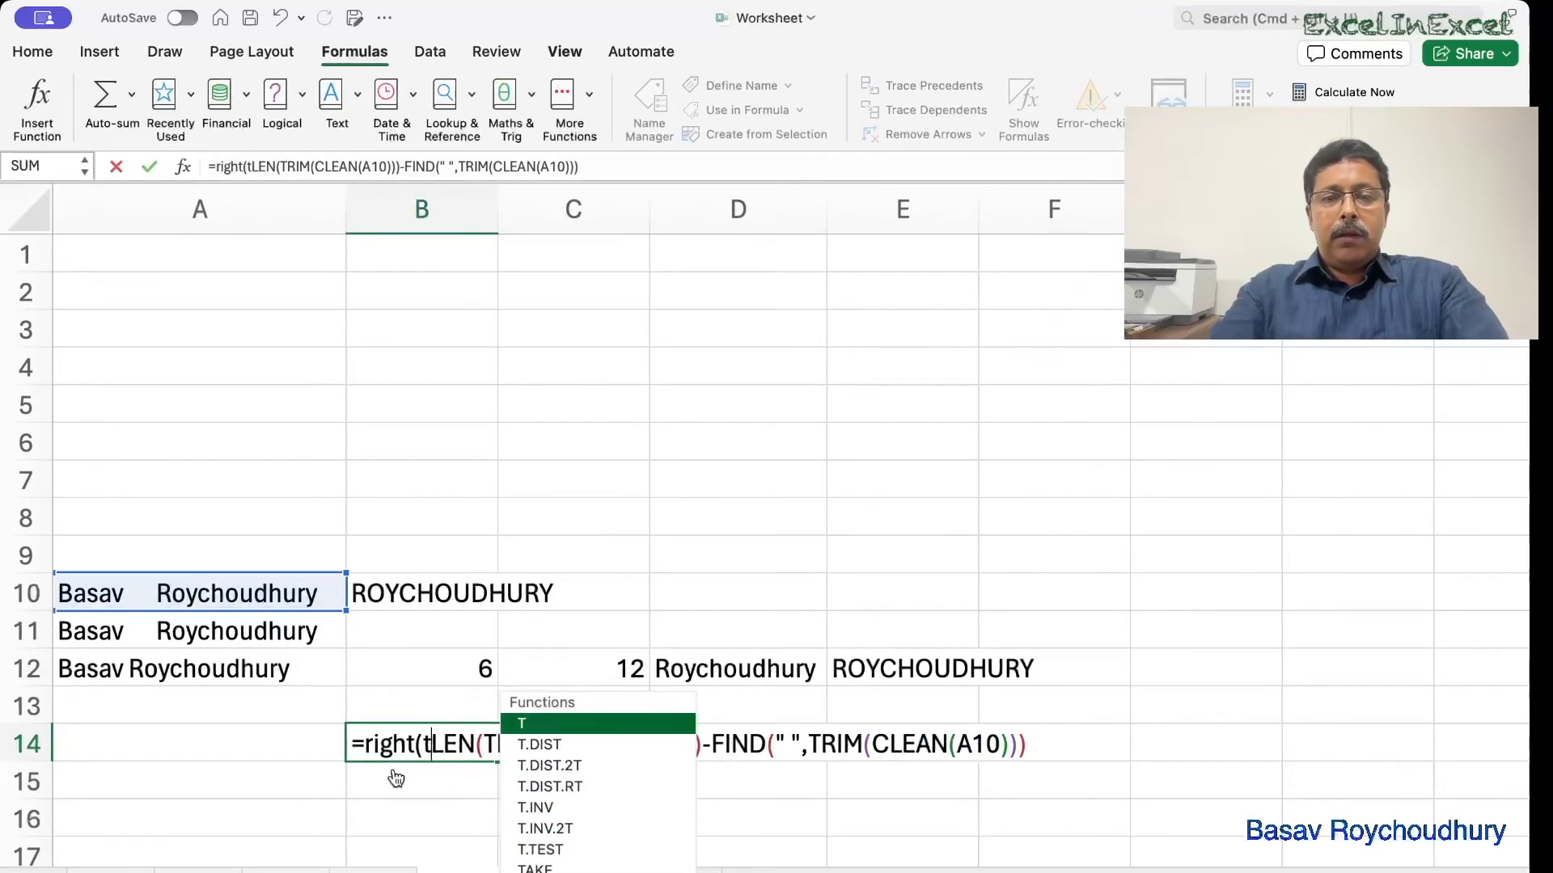
{"action": "type", "text": "(cel"}
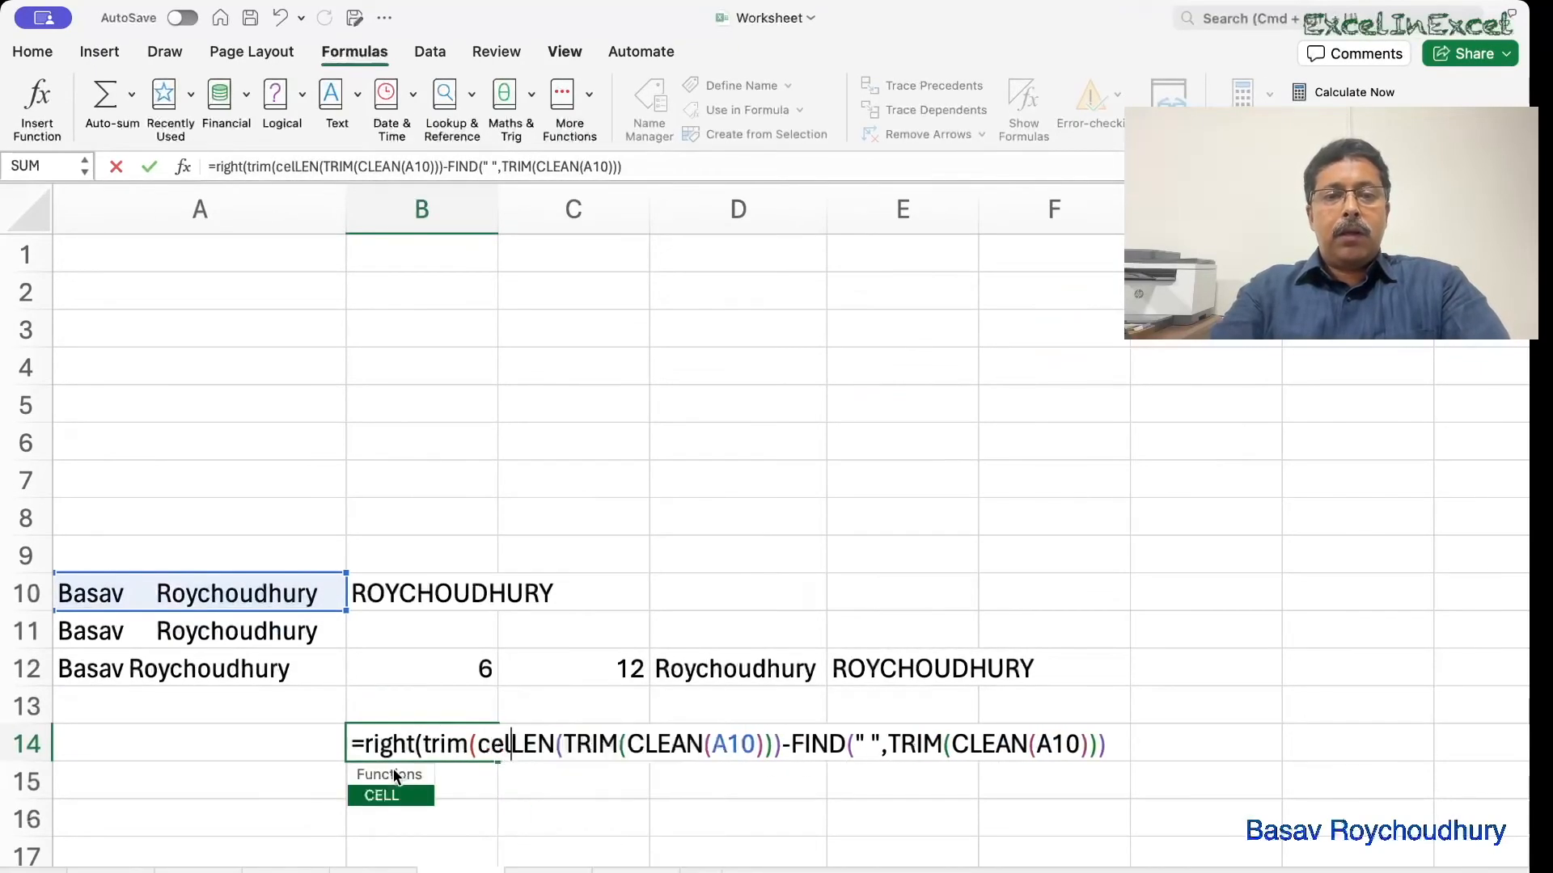
{"action": "key", "text": "BackSpace"}
{"action": "key", "text": "BackSpace"}
{"action": "type", "text": "le"}
{"action": "key", "text": "Tab"}
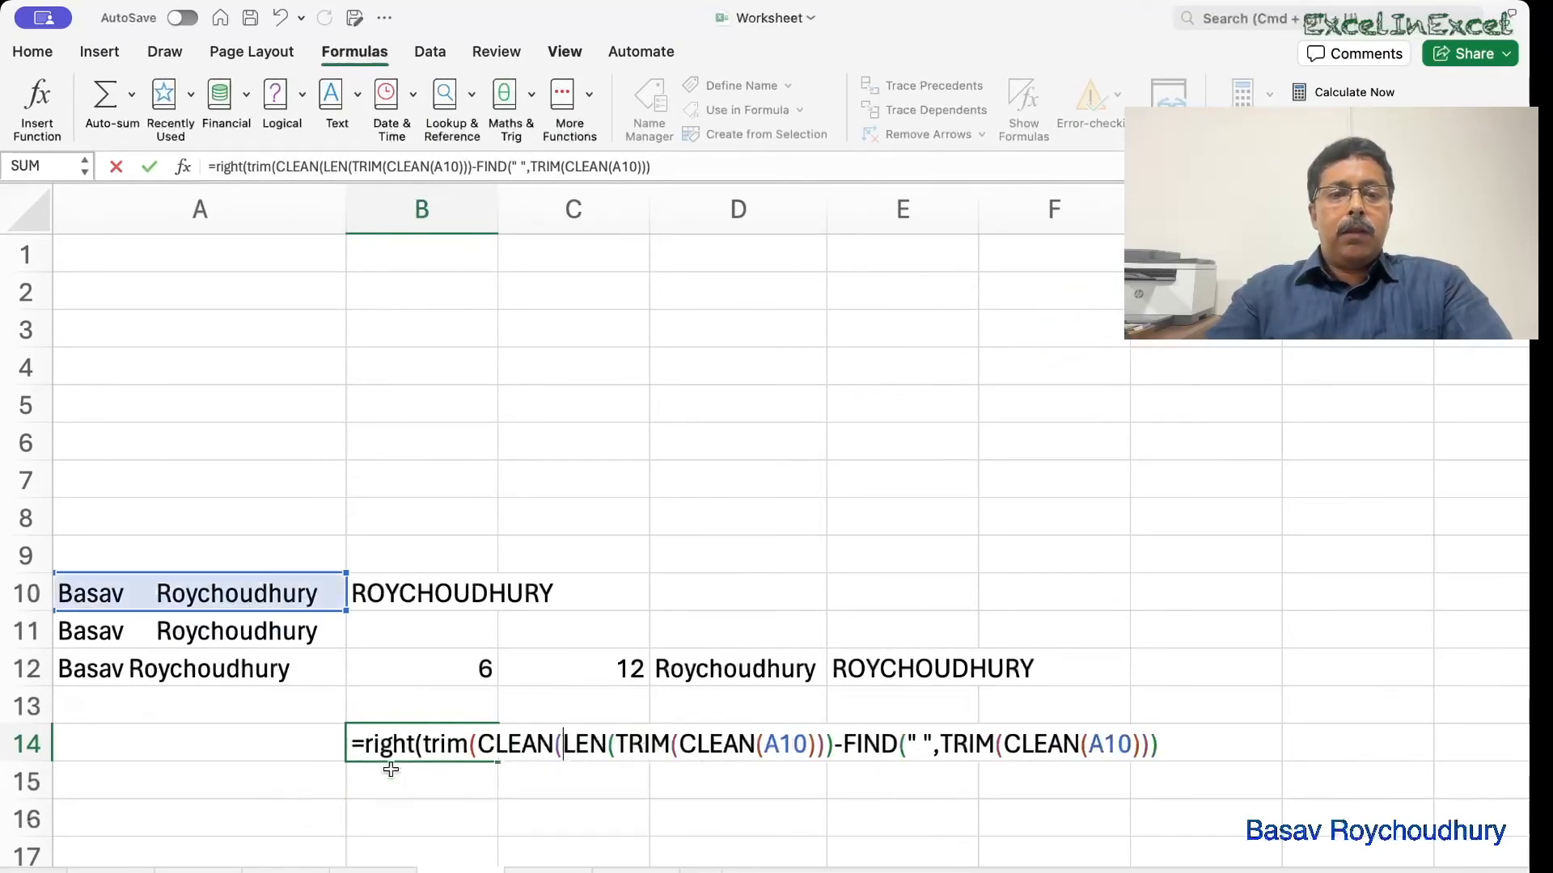
{"action": "left_click", "coordinate": [277, 608]}
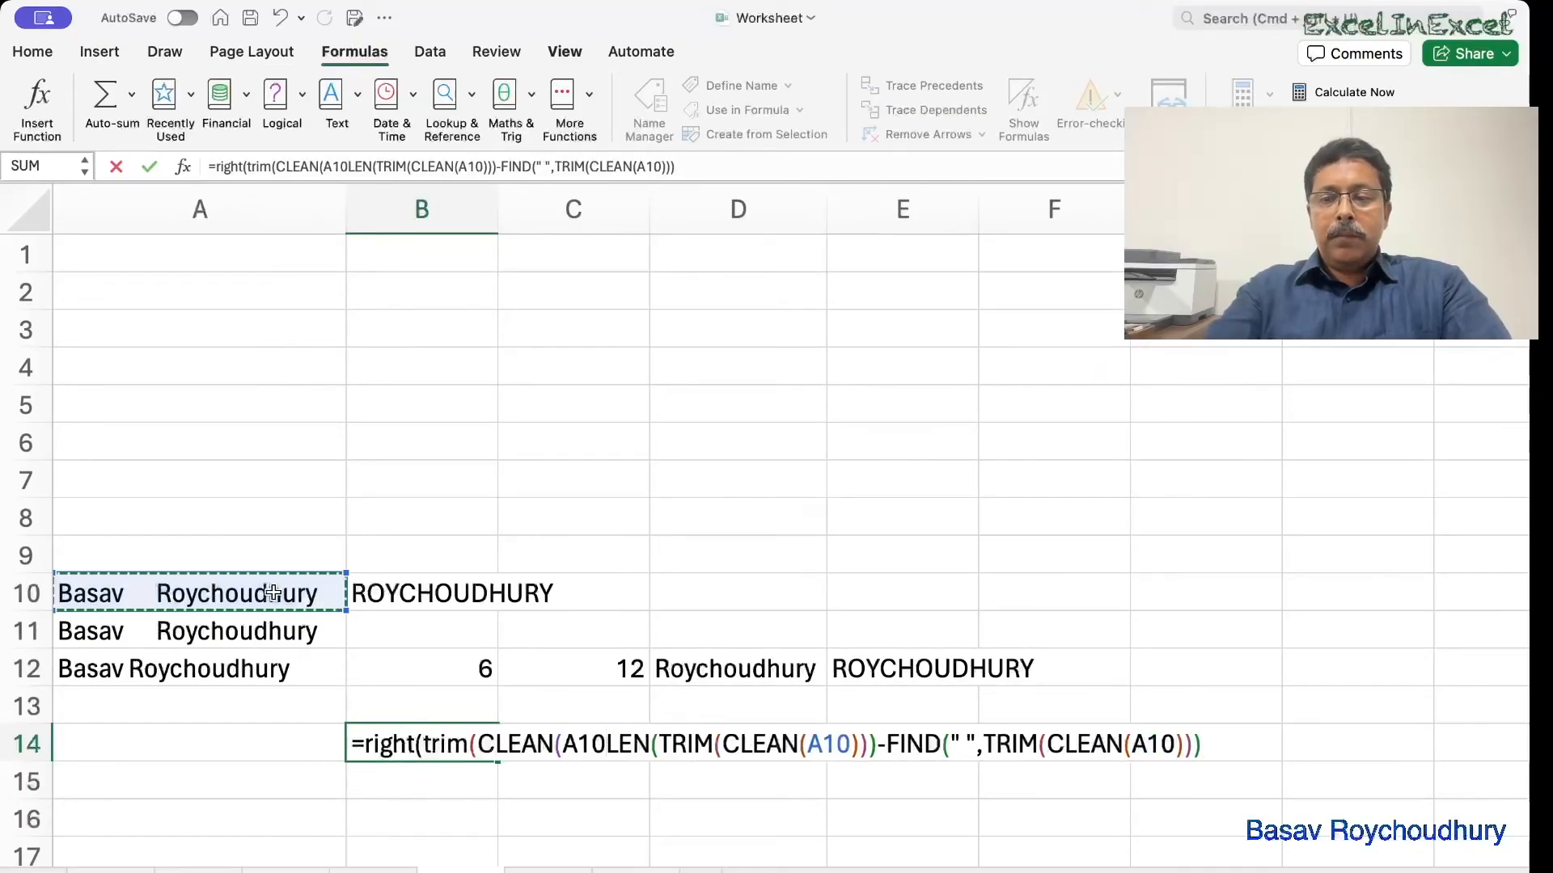
{"action": "type", "text": ")"}
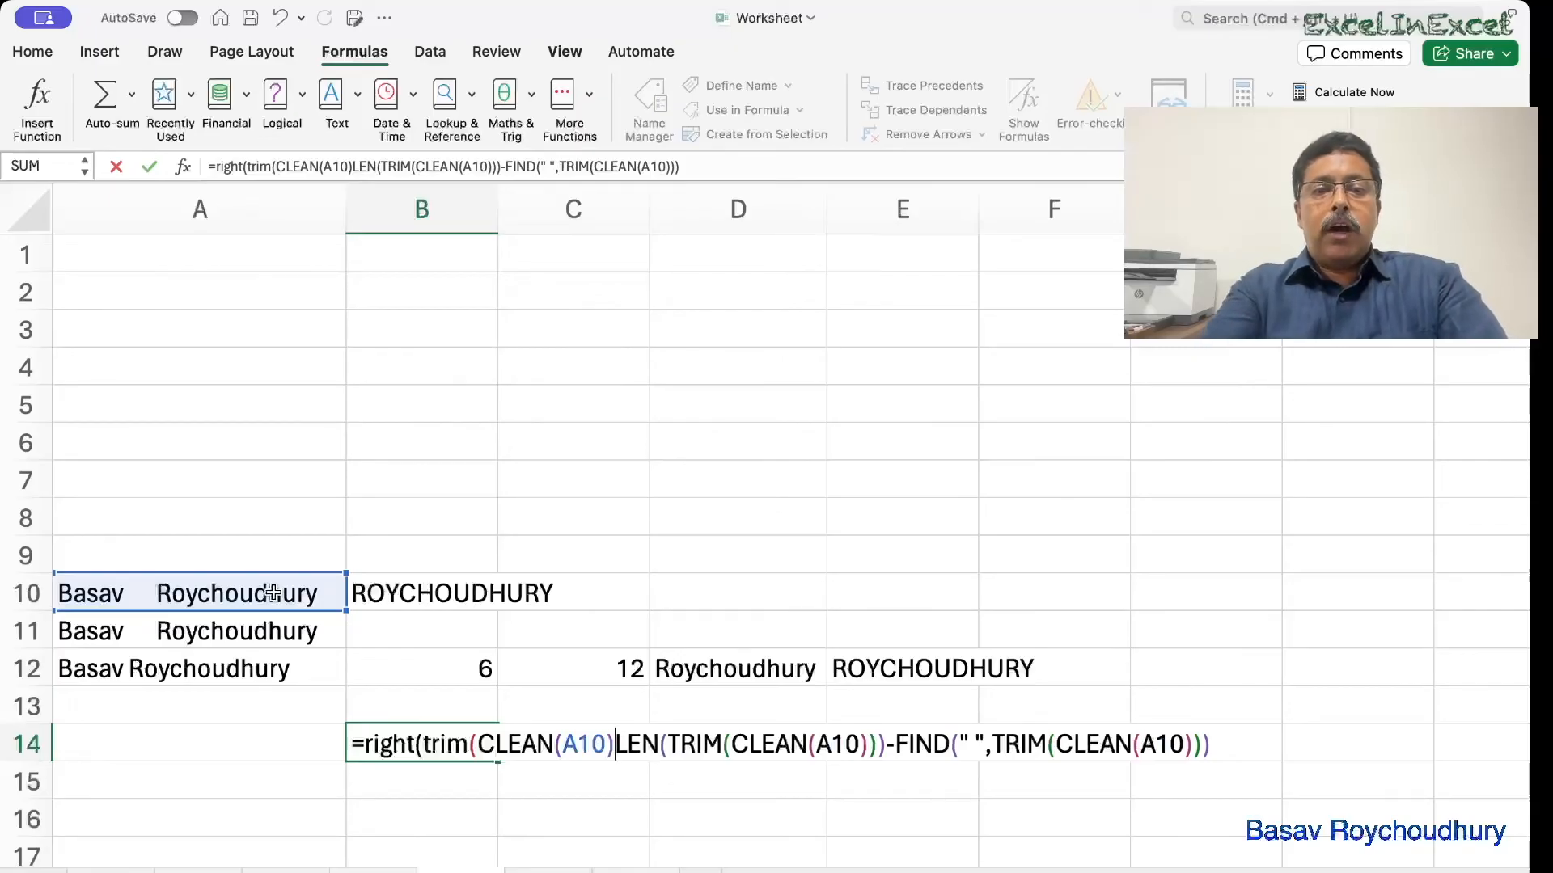
{"action": "type", "text": ")"}
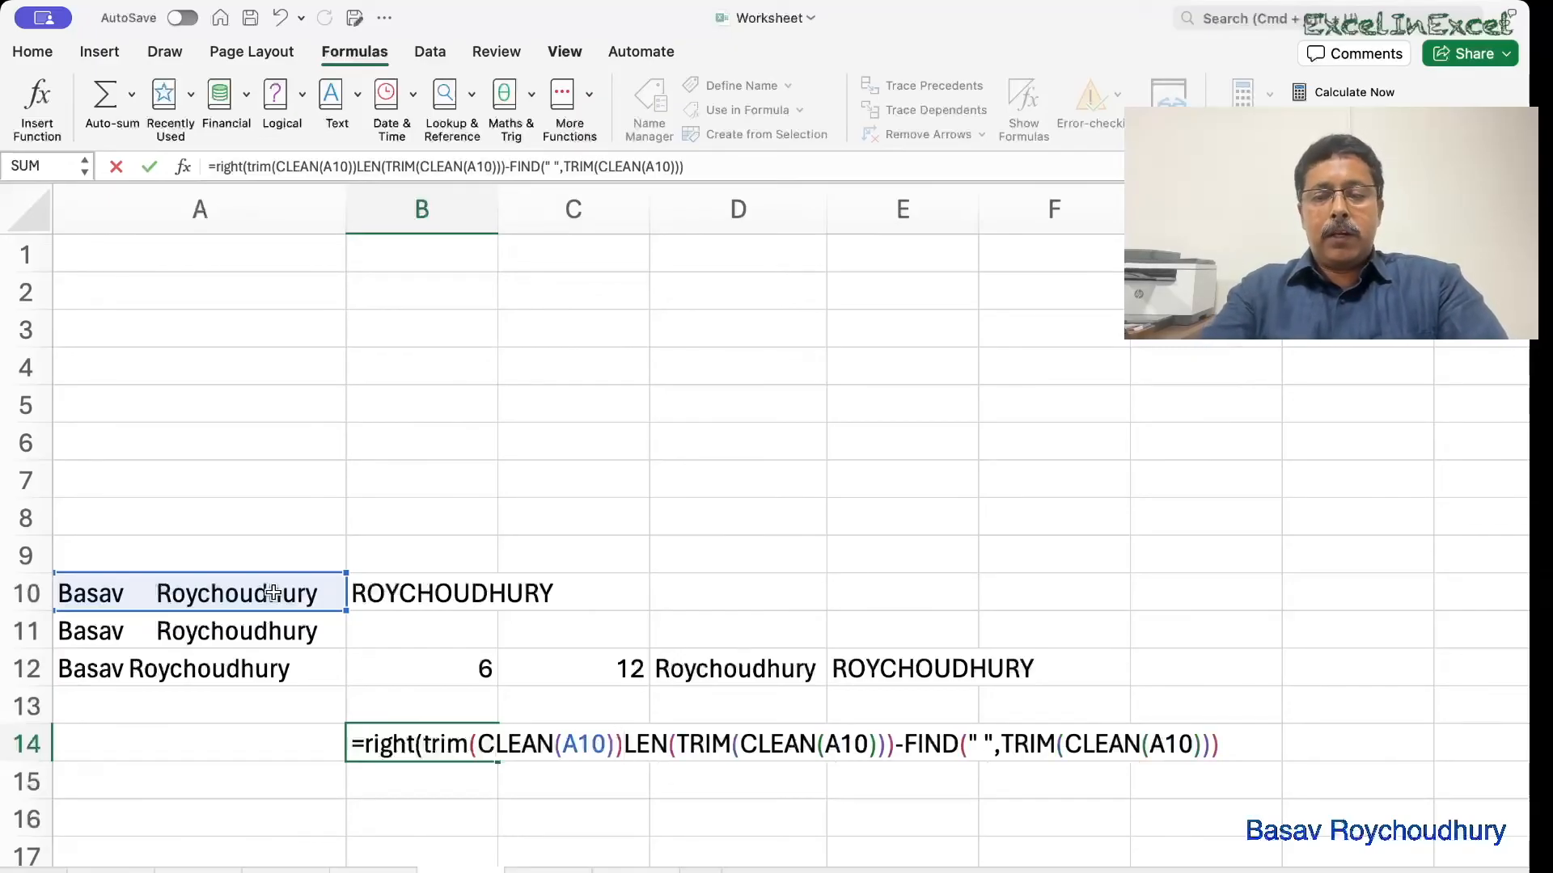
{"action": "type", "text": ","}
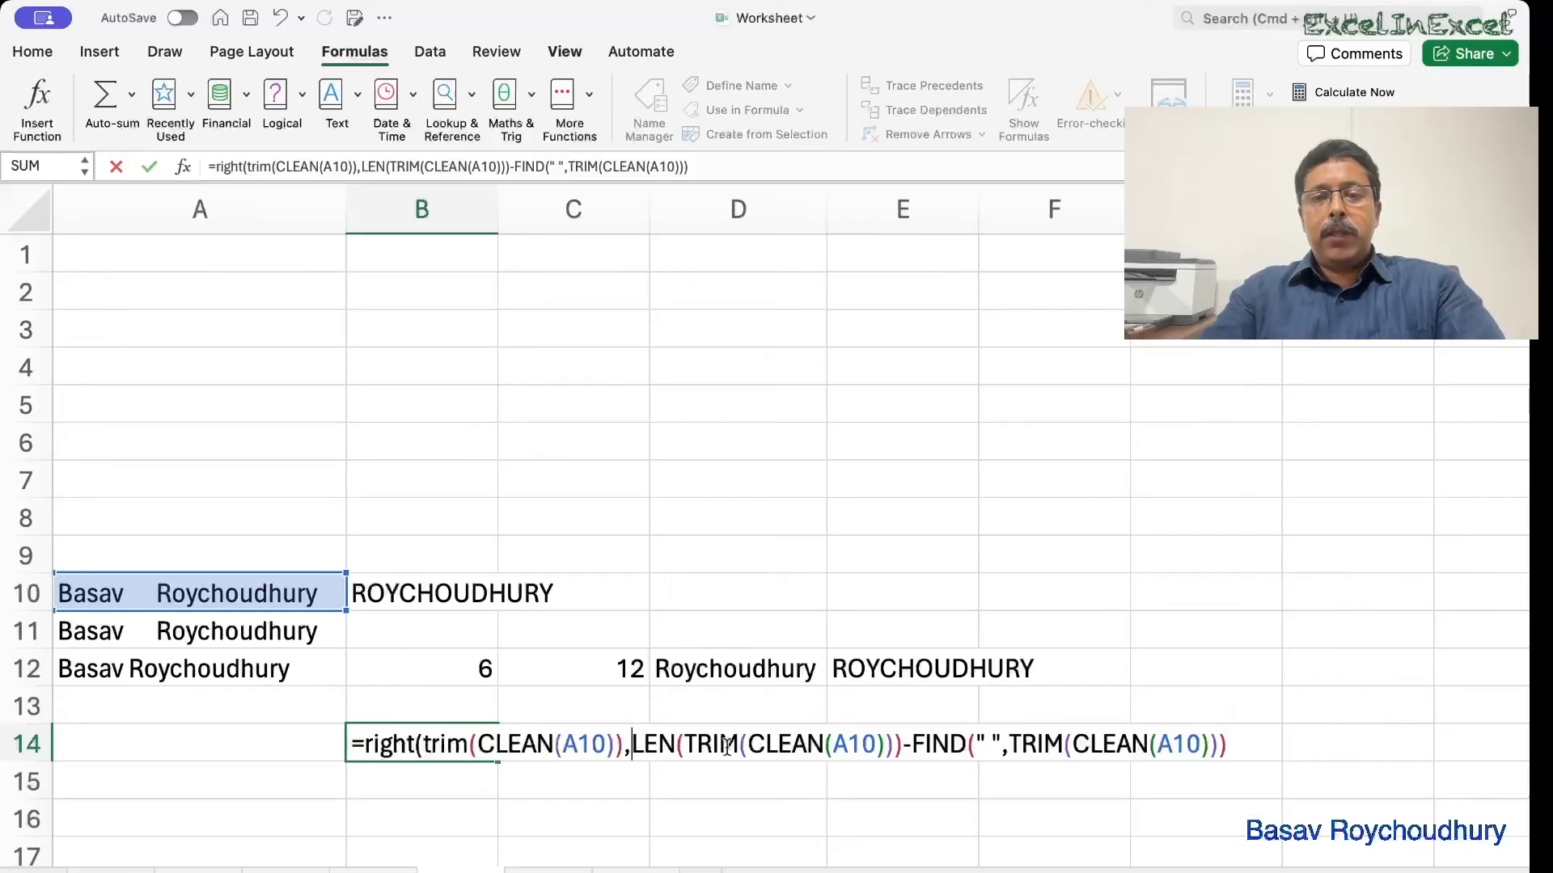
{"action": "left_click", "coordinate": [1240, 744]}
{"action": "type", "text": ")"}
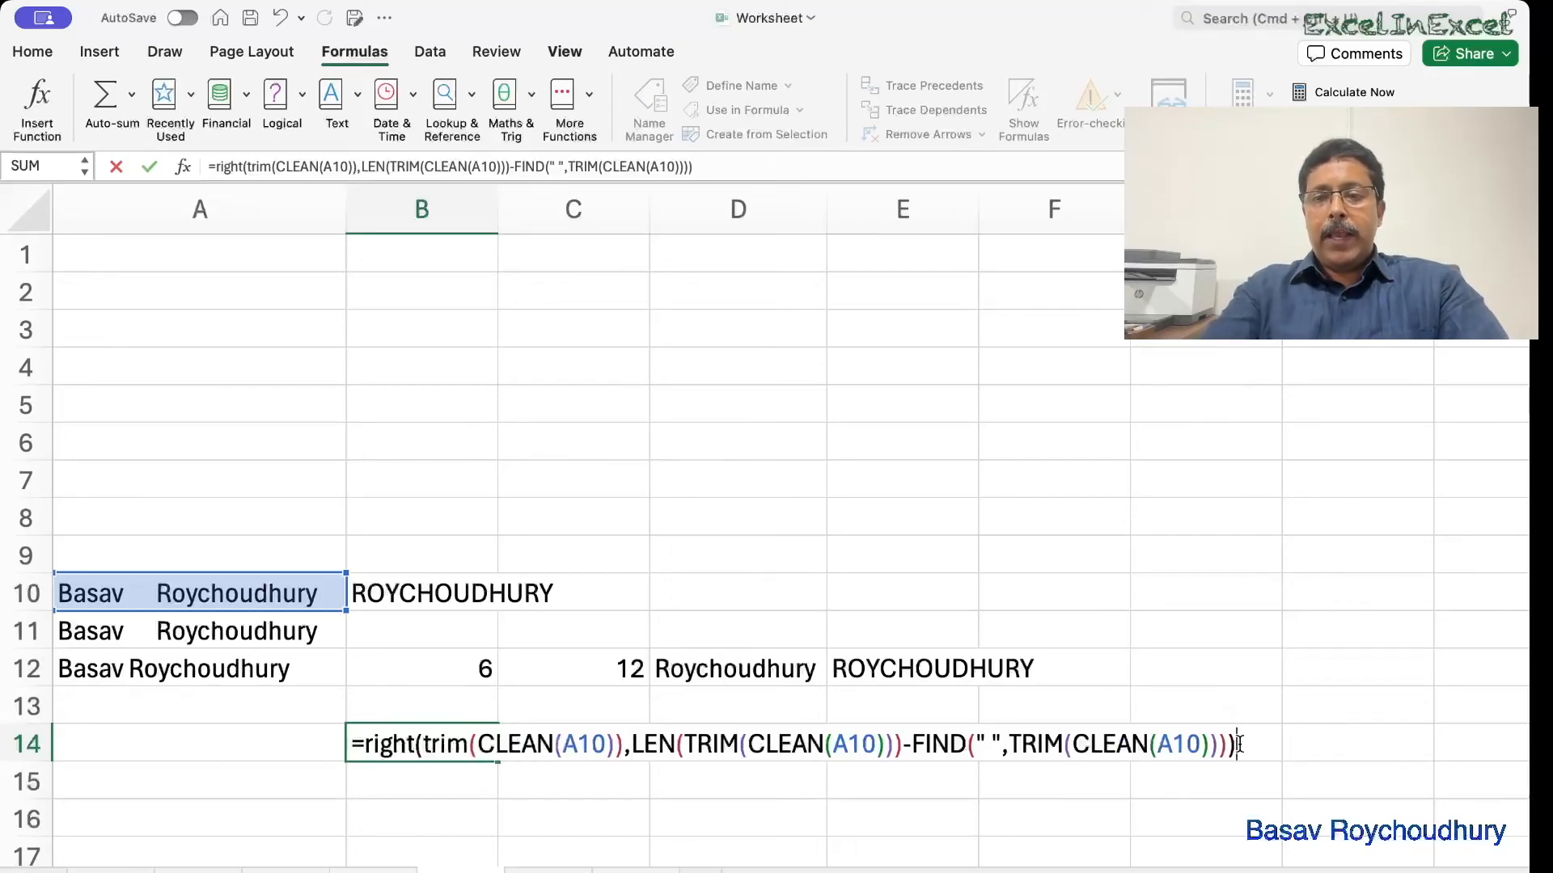
{"action": "key", "text": "Return"}
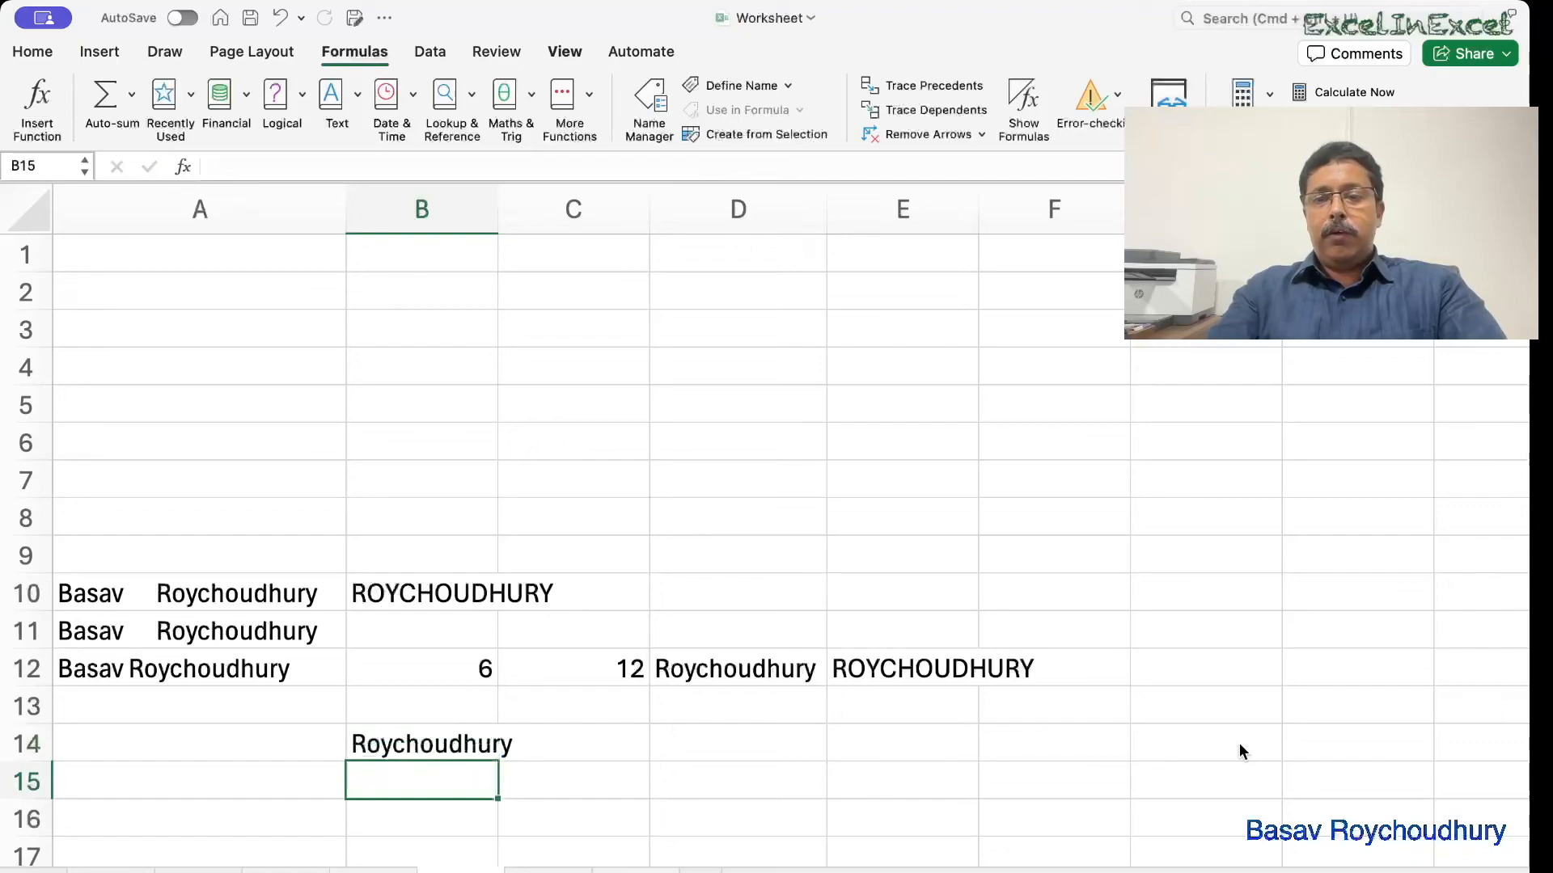
Wrap B14's formula in UPPER( … ) so it displays ROYCHOUDHURY.
{"action": "double_click", "coordinate": [456, 744]}
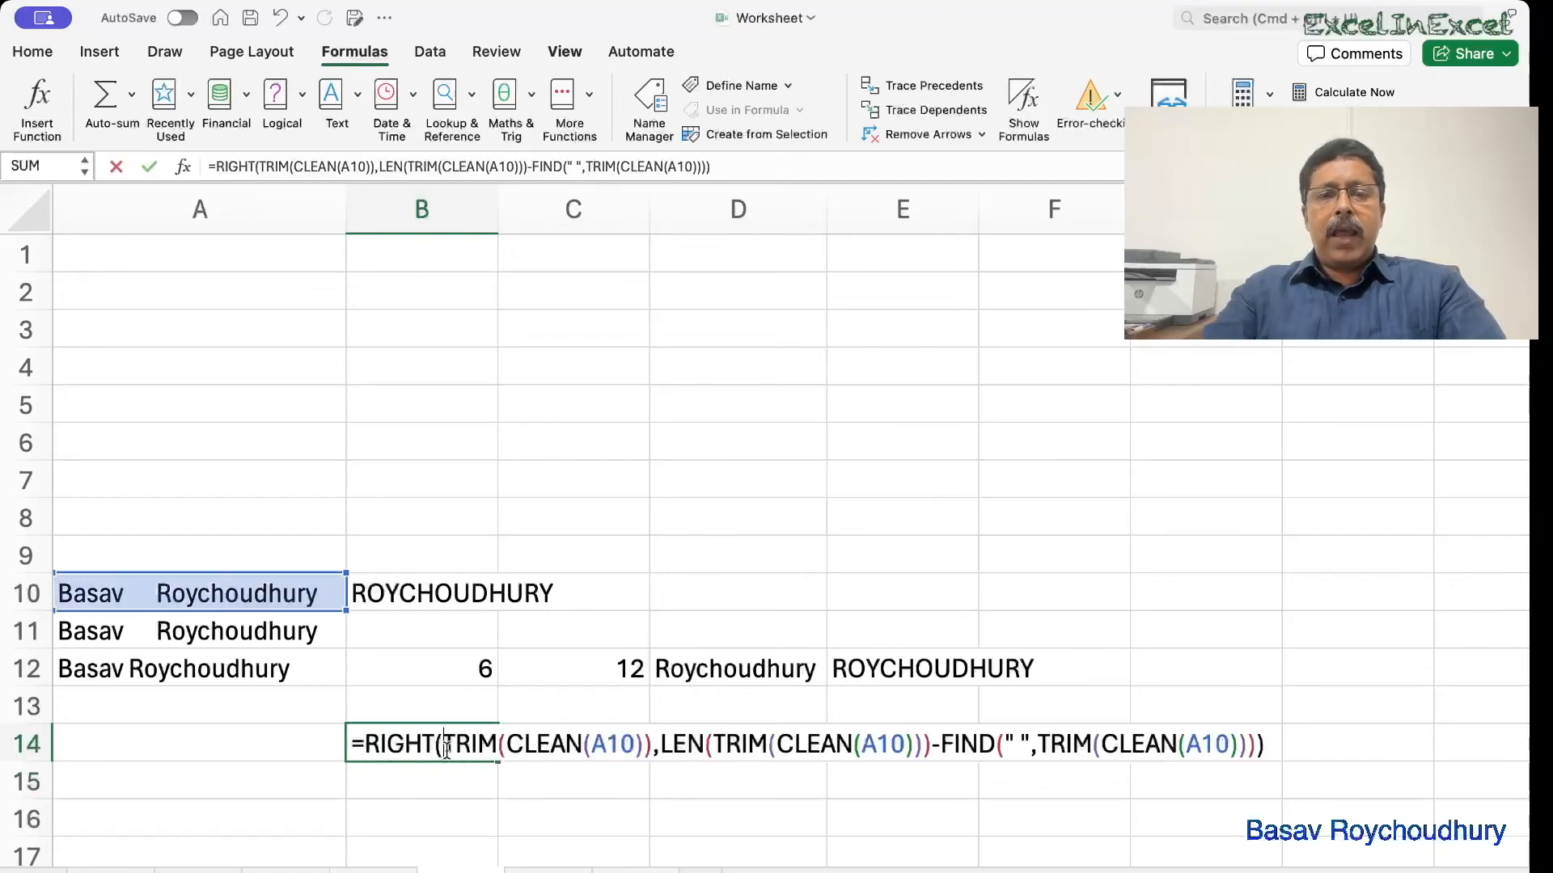
{"action": "left_click", "coordinate": [368, 742]}
{"action": "type", "text": "upper"}
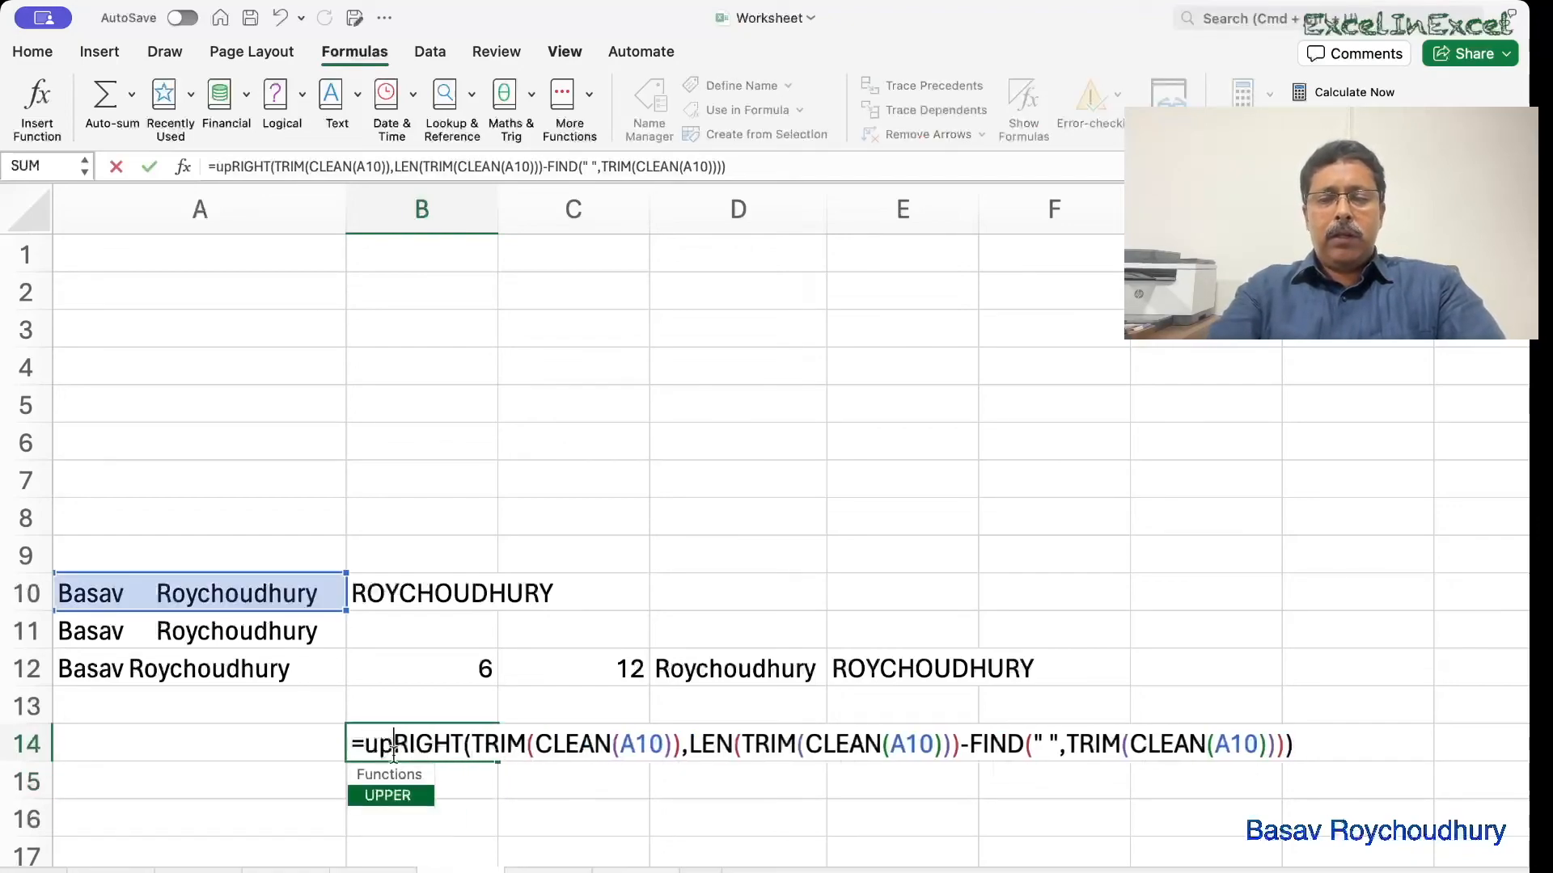
{"action": "type", "text": "("}
{"action": "left_click", "coordinate": [1366, 744]}
{"action": "type", "text": ")"}
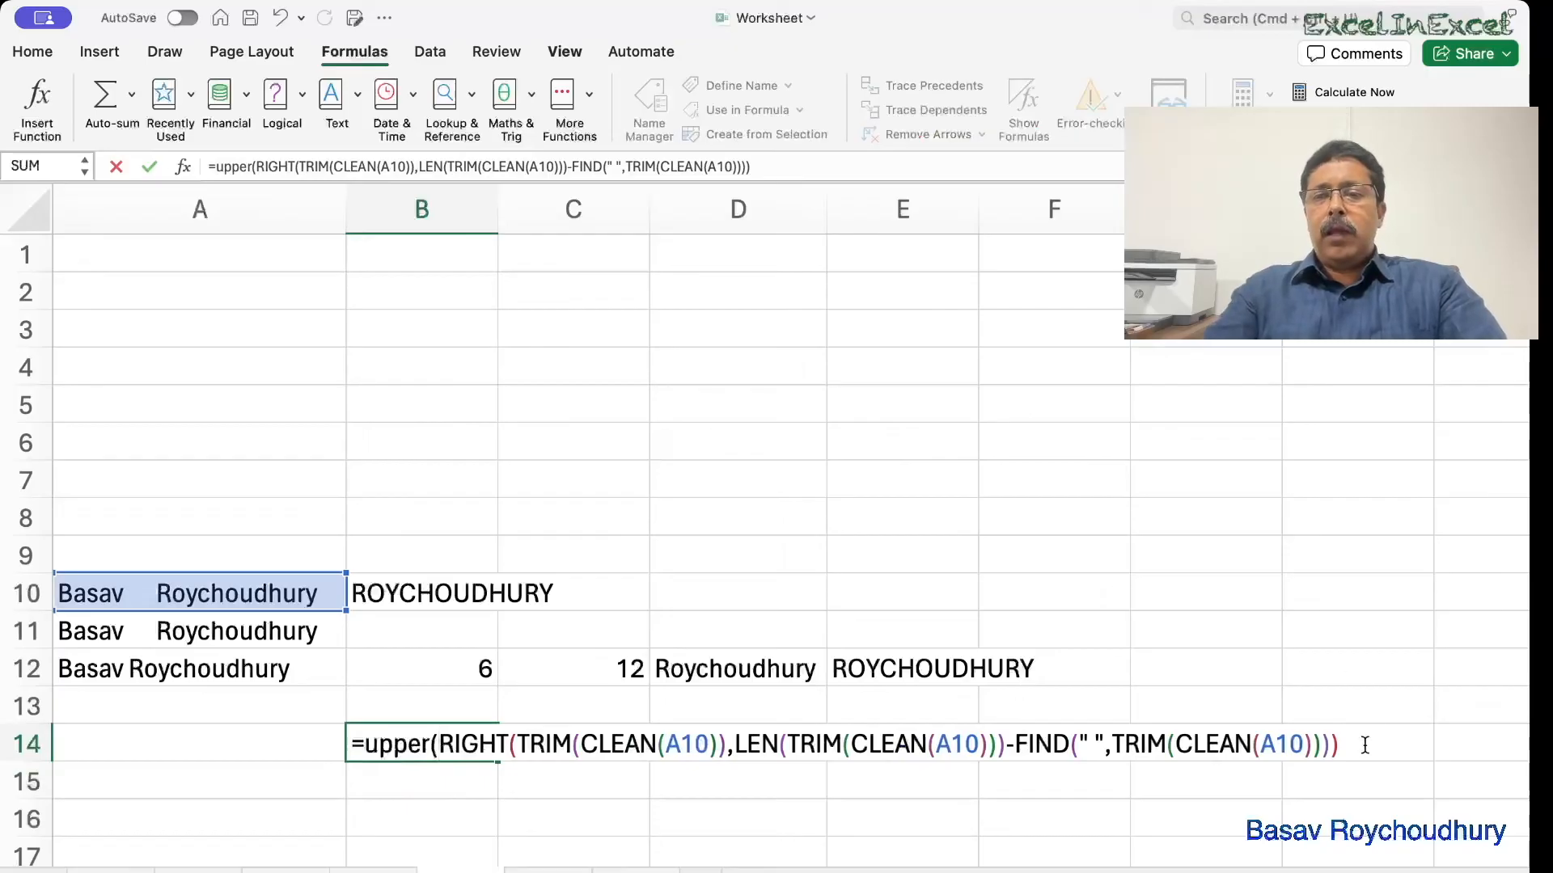
{"action": "type", "text": ")"}
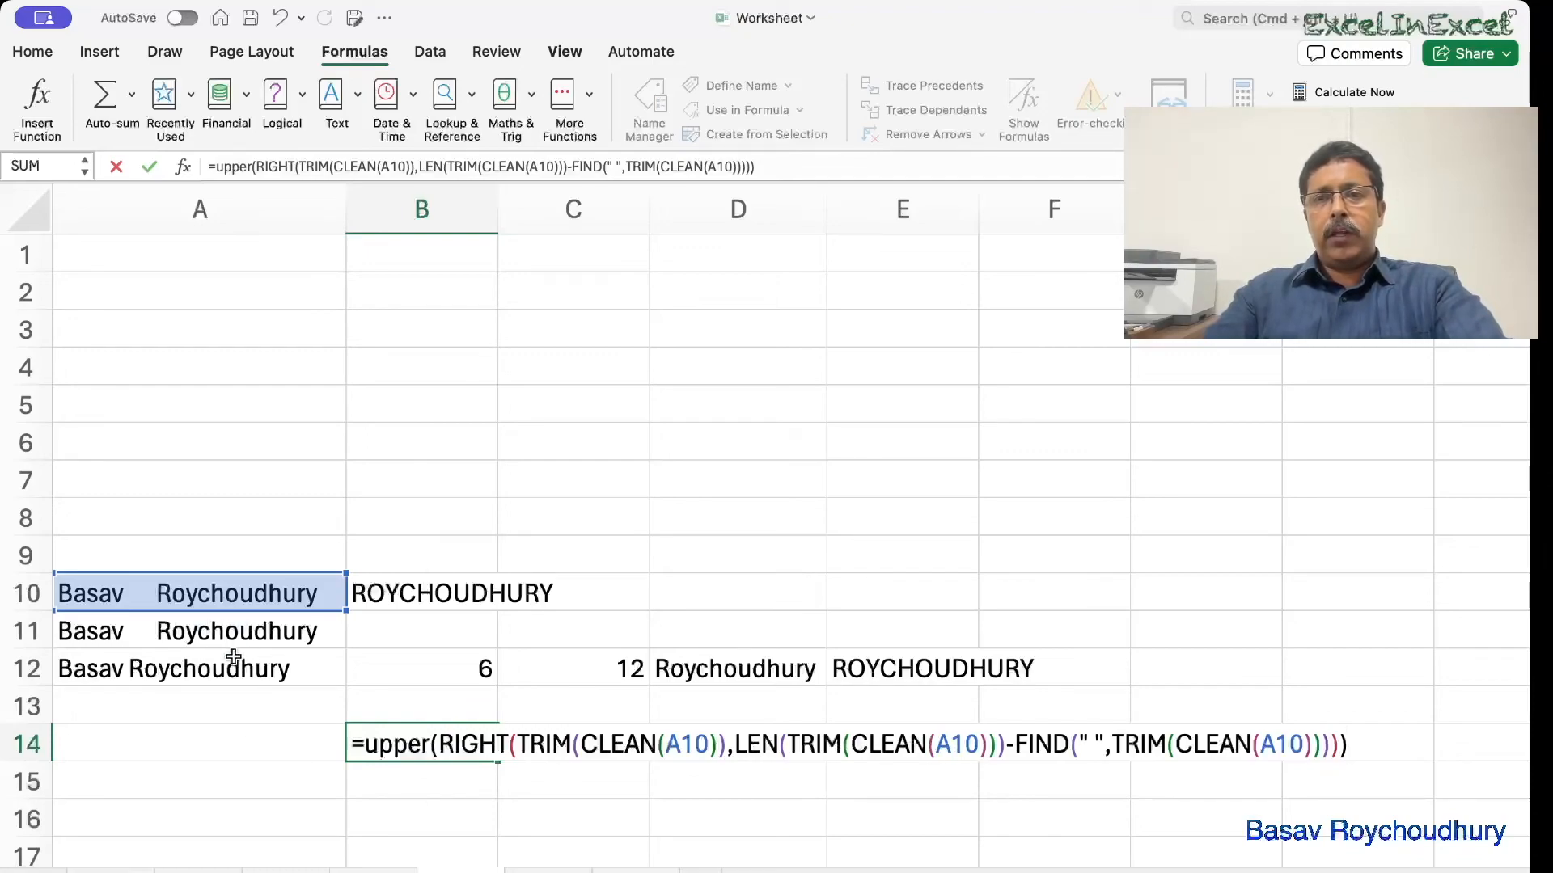
{"action": "key", "text": "Return"}
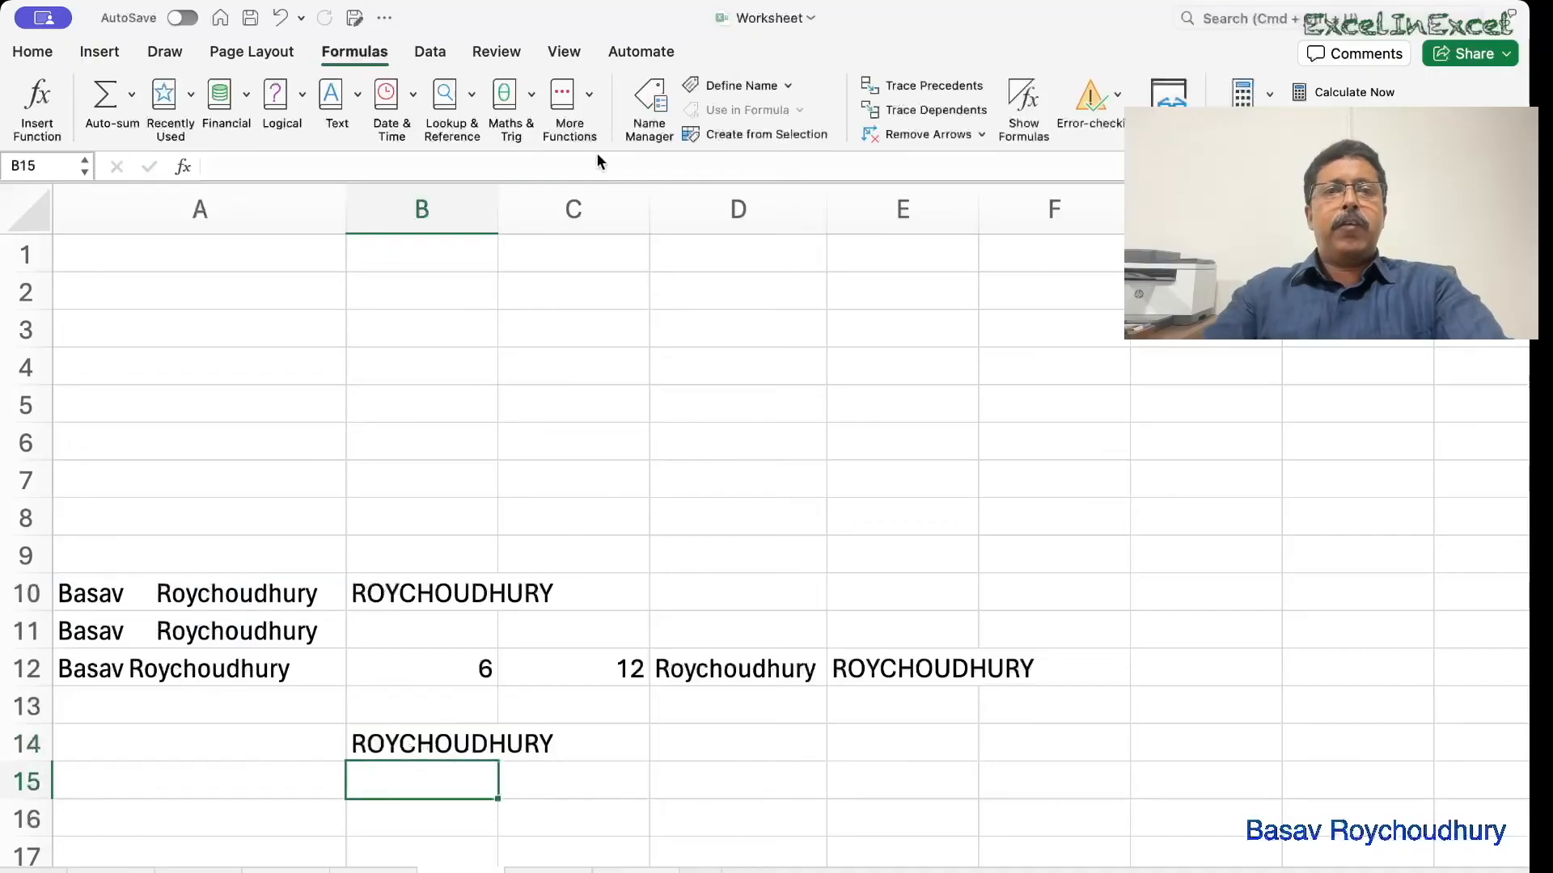
Review B14's full formula with Show Formulas, then move to Sheet1's floccinaucinihilipilification data.
{"action": "left_click", "coordinate": [1023, 98]}
{"action": "left_click", "coordinate": [900, 748]}
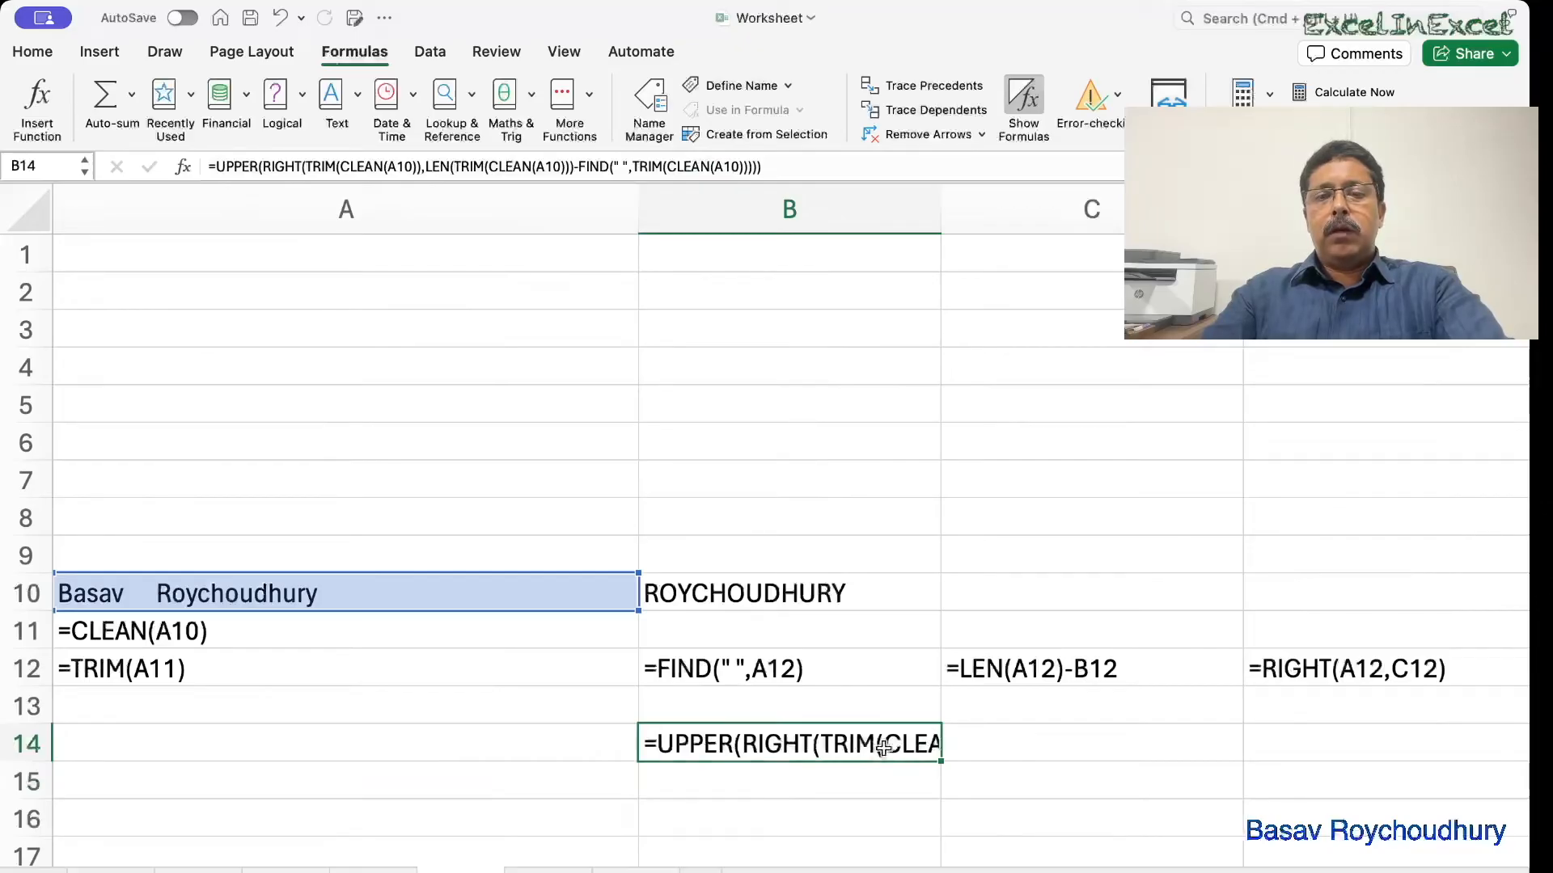
{"action": "left_click", "coordinate": [811, 167]}
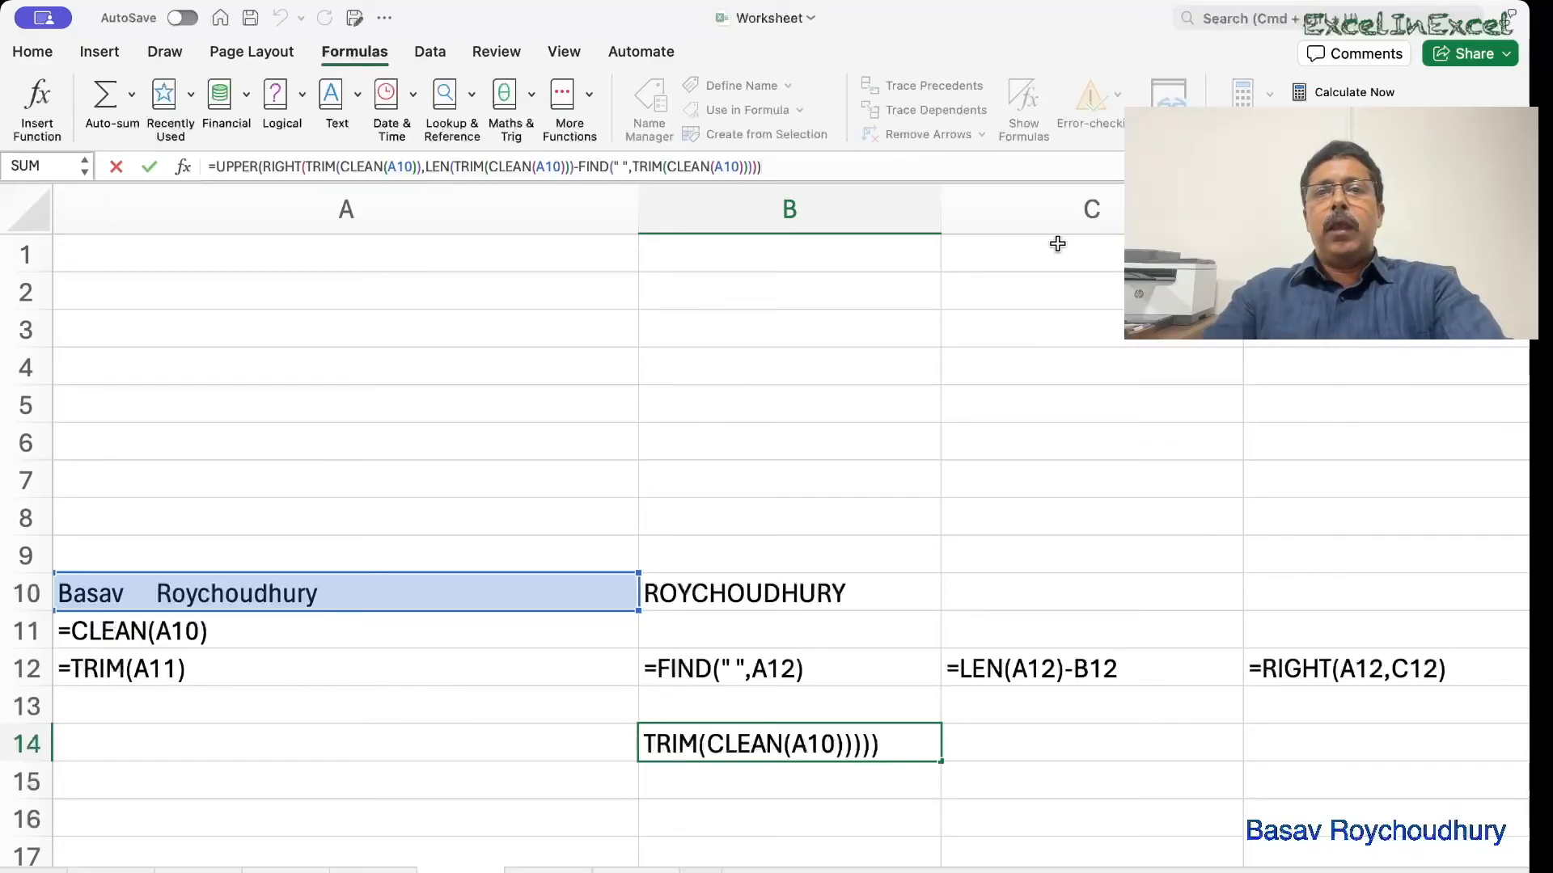
{"action": "left_click", "coordinate": [1025, 106]}
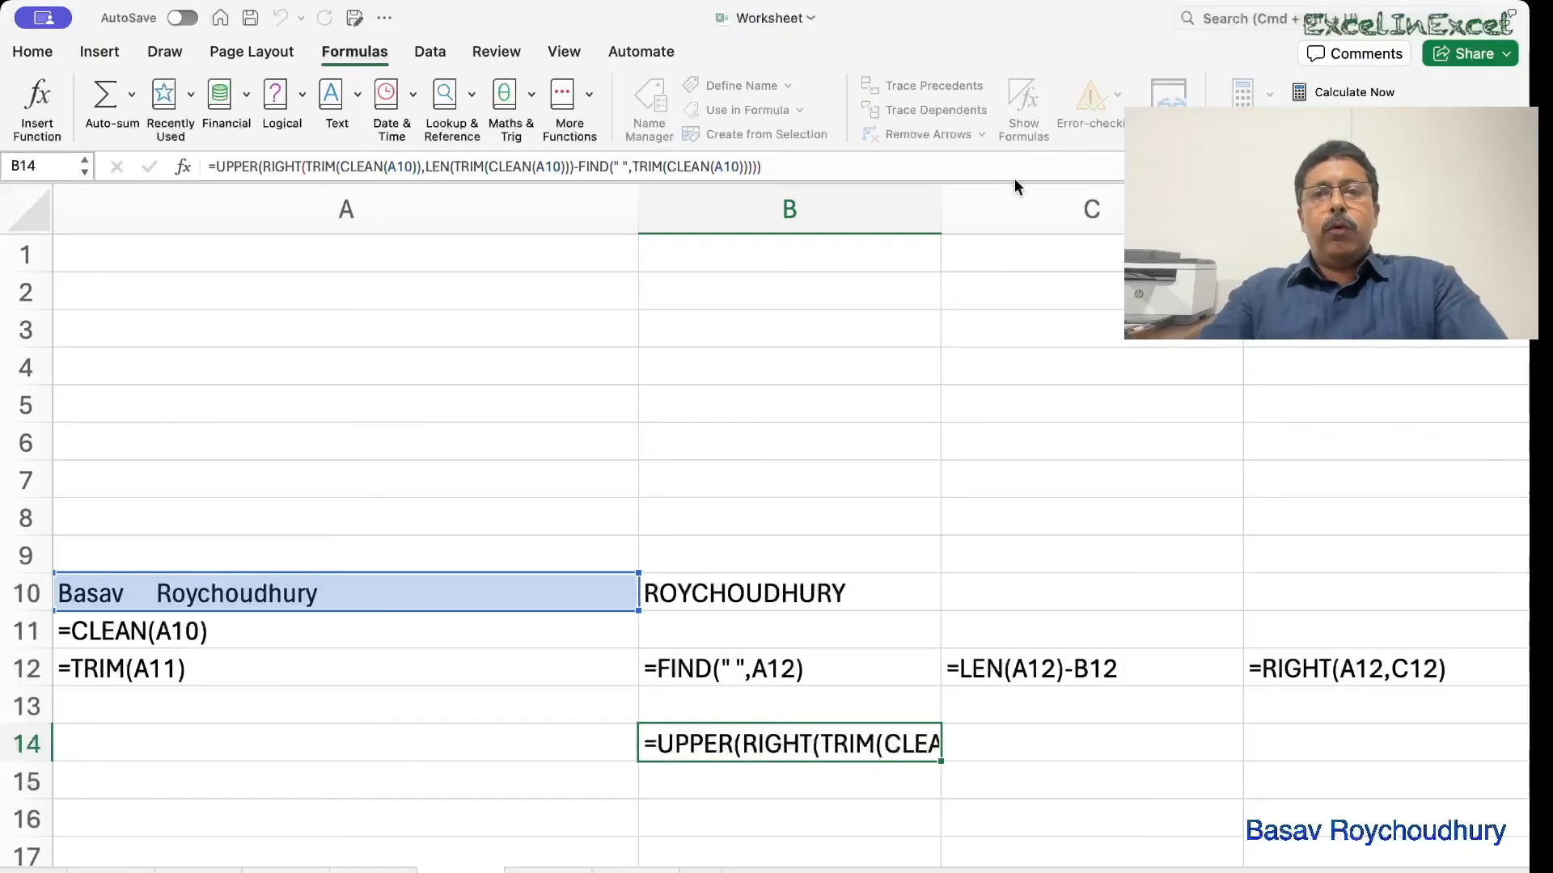
{"action": "left_click", "coordinate": [1024, 106]}
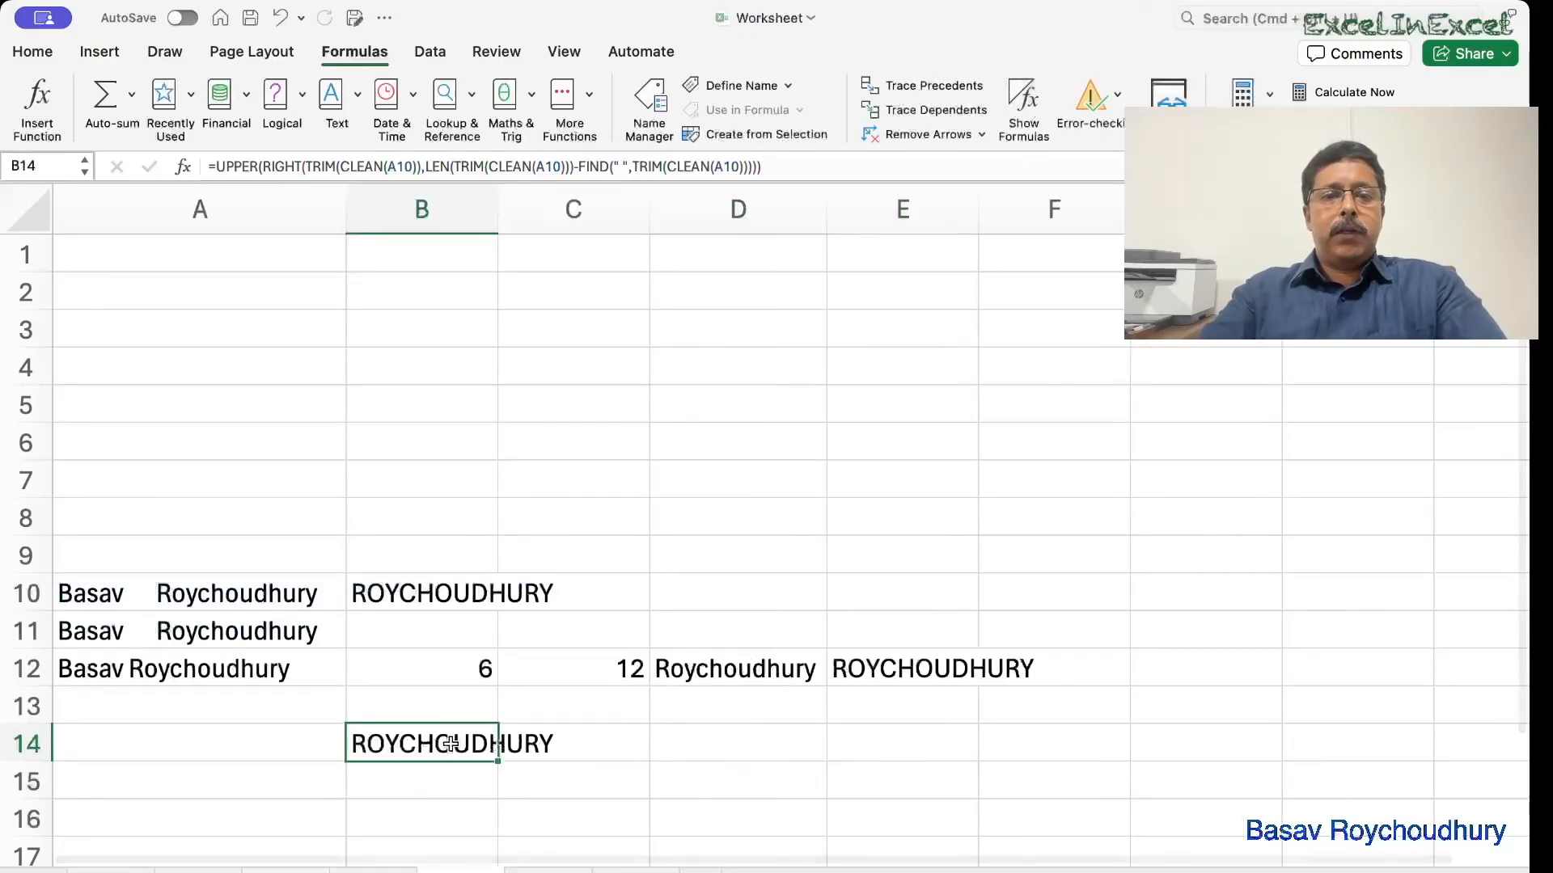
{"action": "key", "text": "F2"}
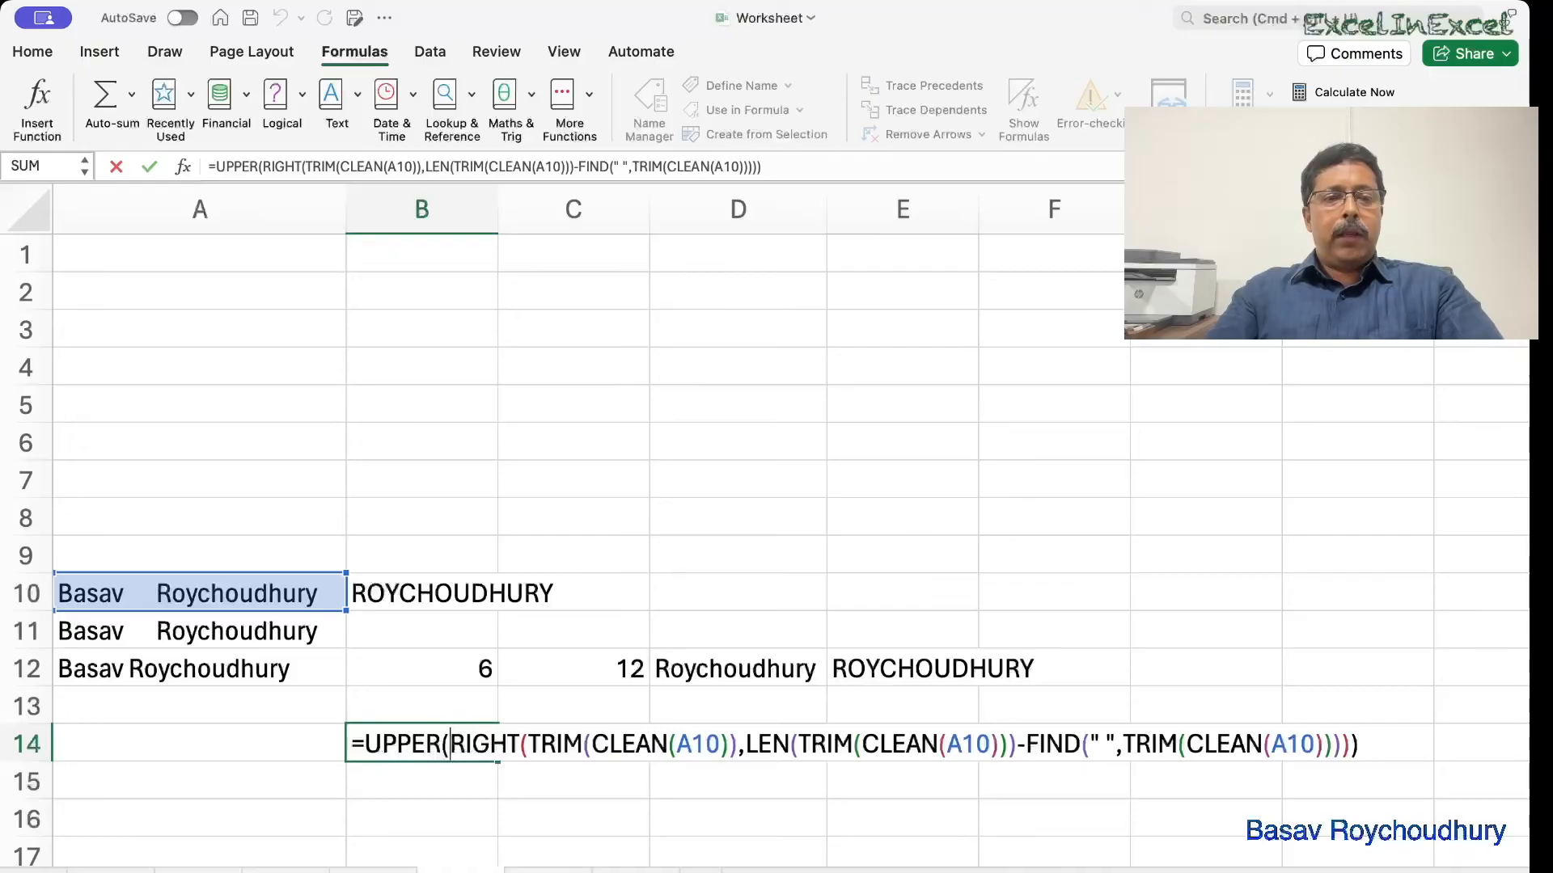
{"action": "left_click", "coordinate": [111, 871]}
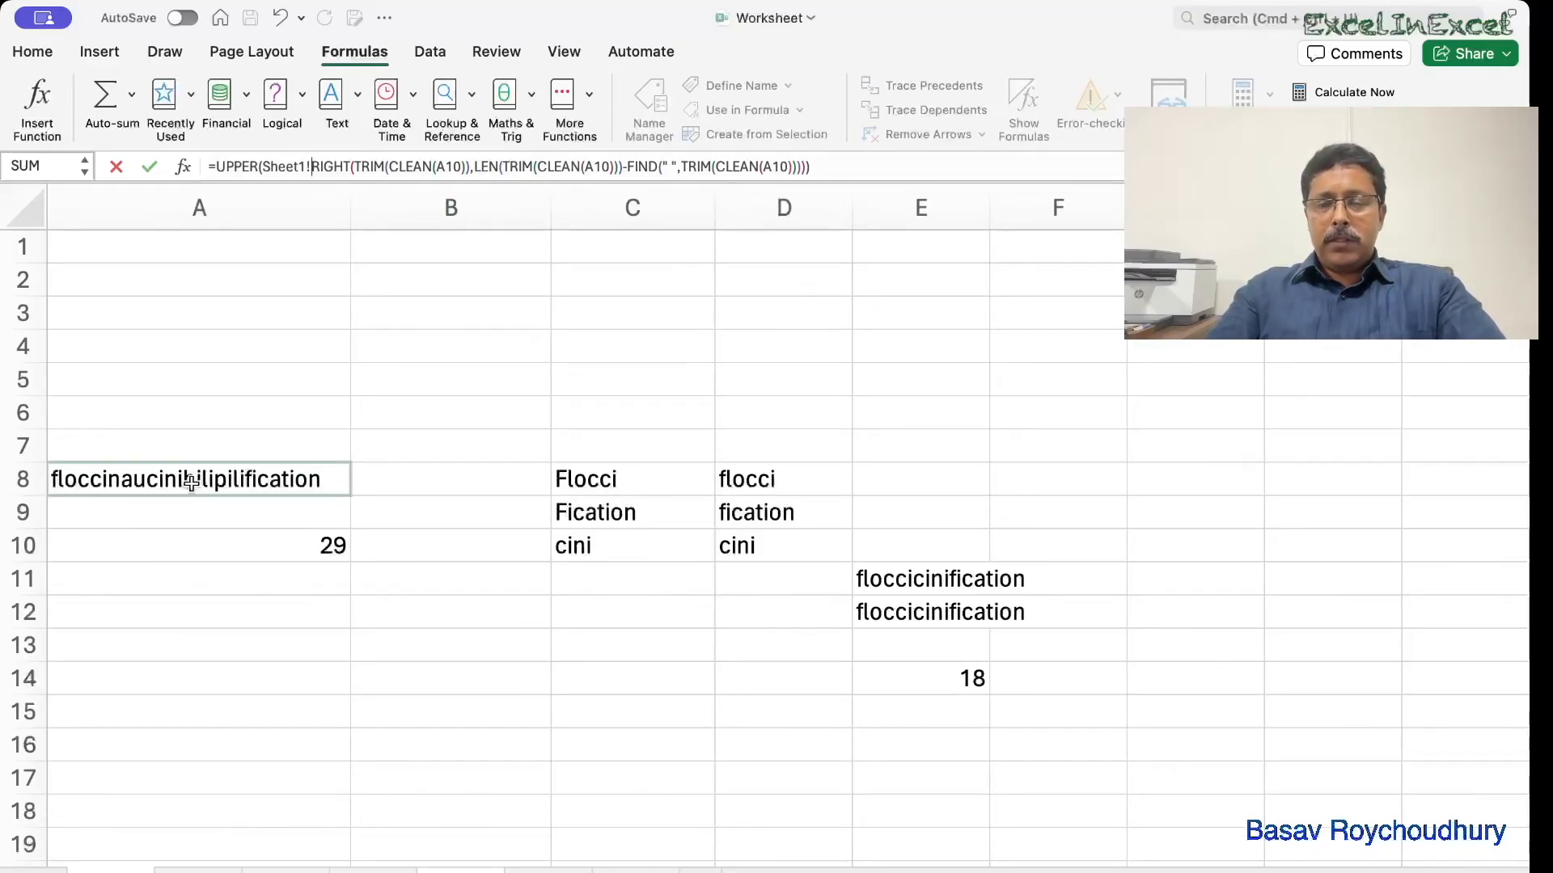
Build =SEARCH("c*h",A8) in A12, changing the wildcard pattern from c???h to c*h.
{"action": "left_click", "coordinate": [212, 610]}
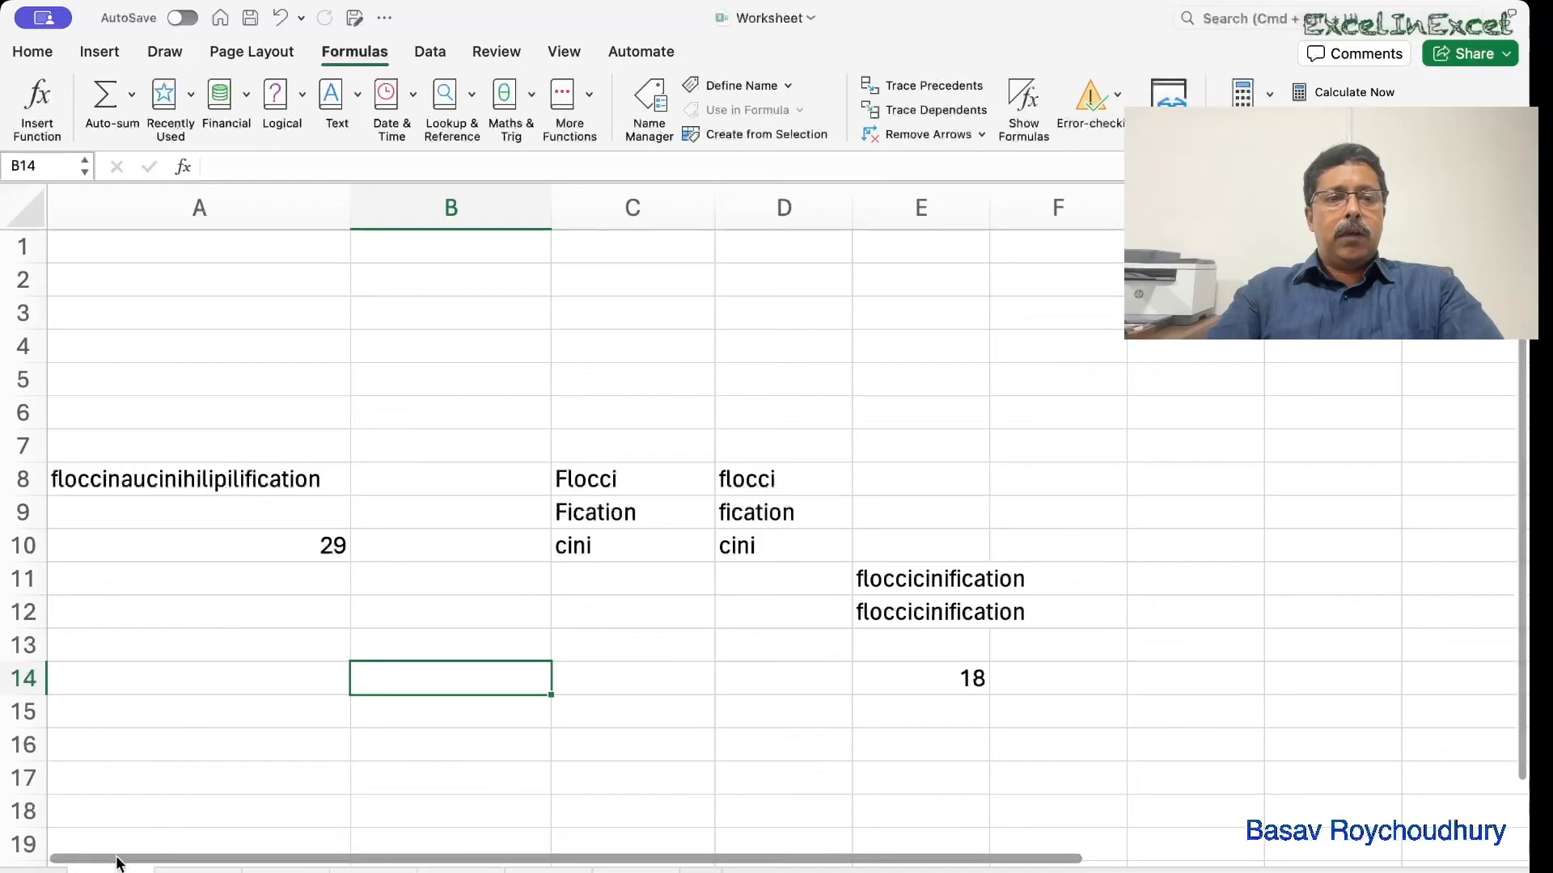
{"action": "left_click", "coordinate": [205, 612]}
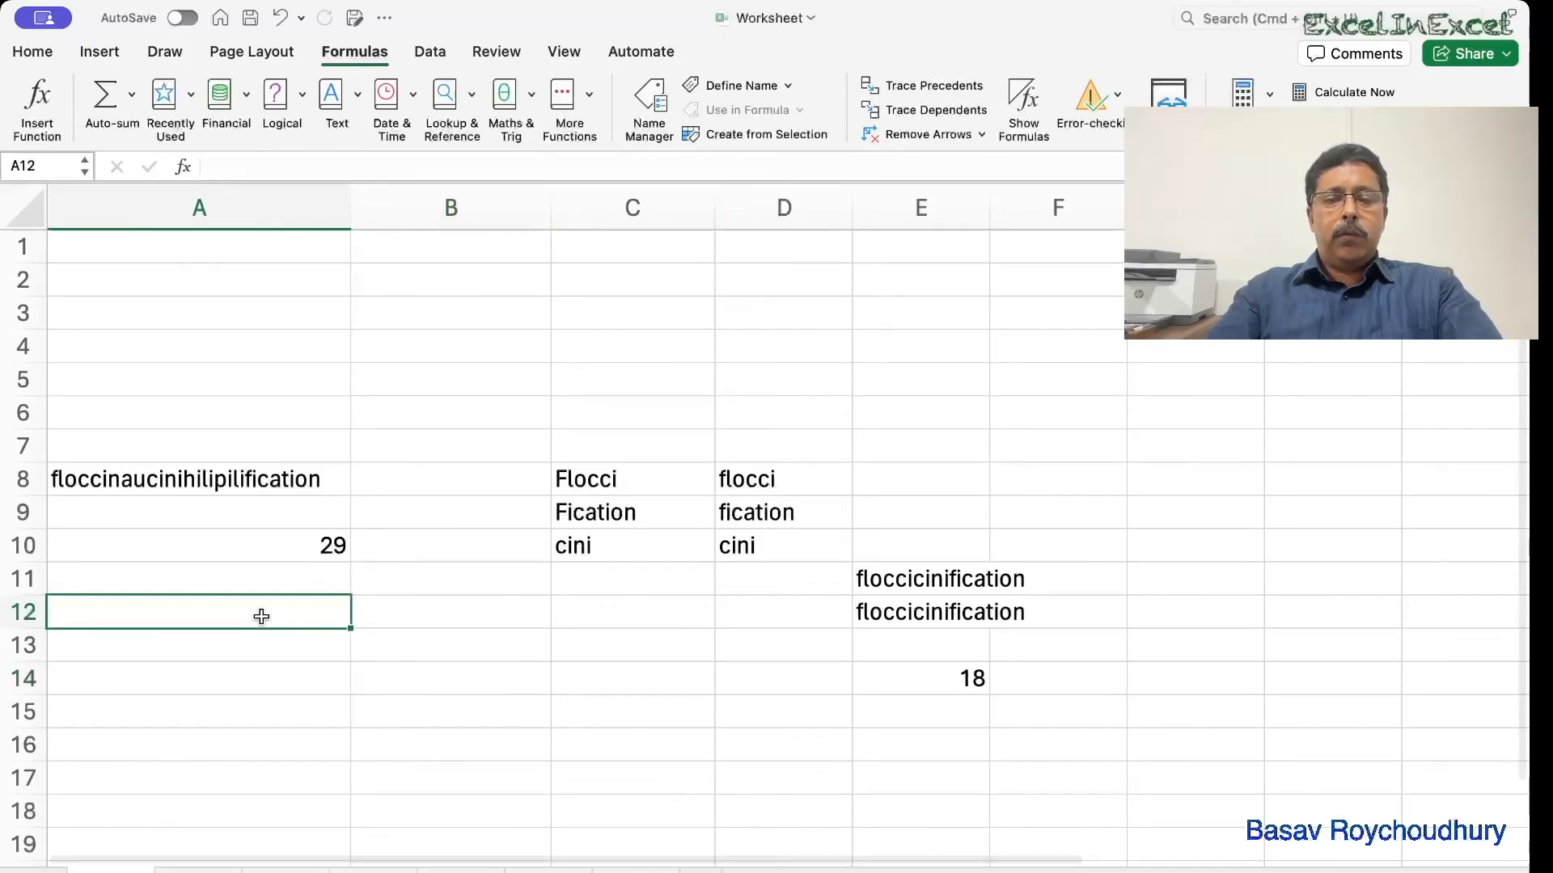
{"action": "type", "text": "=sear"}
{"action": "key", "text": "Tab"}
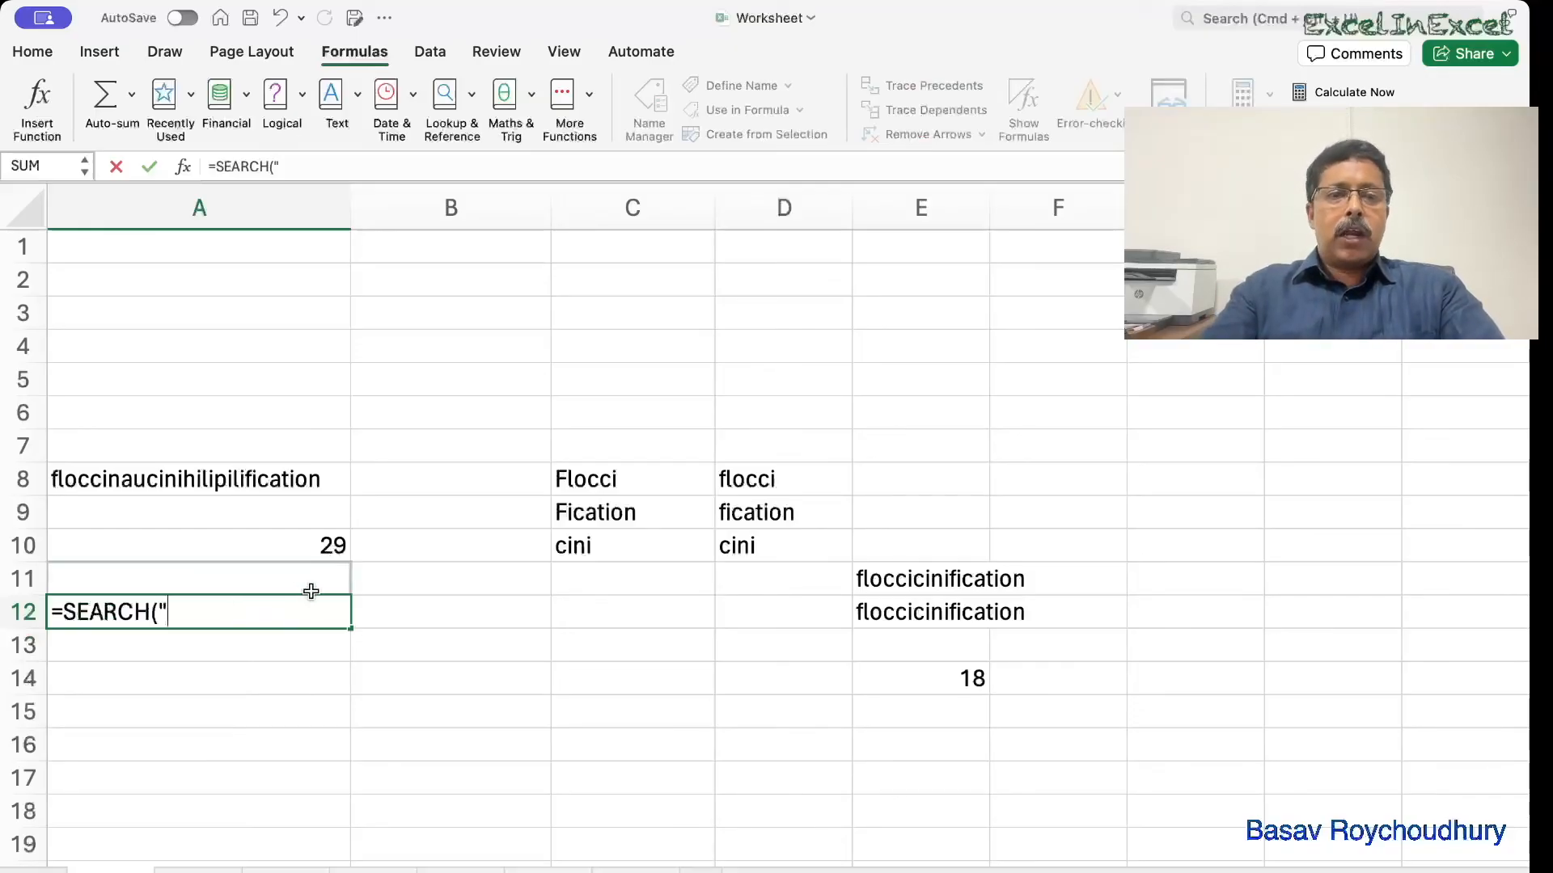
{"action": "type", "text": "\"c"}
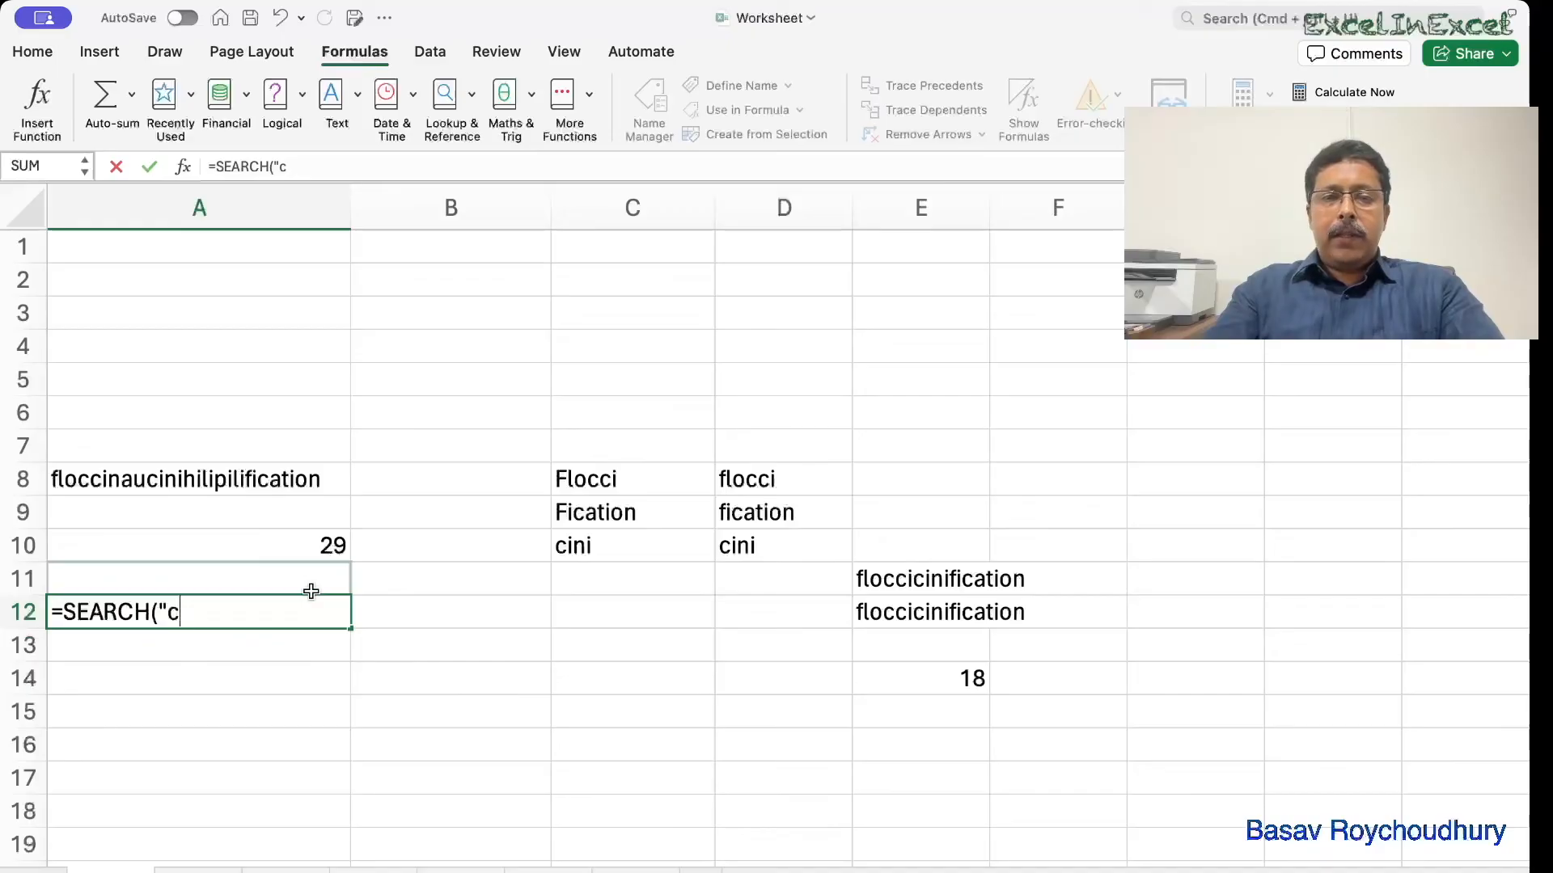
{"action": "type", "text": "???"}
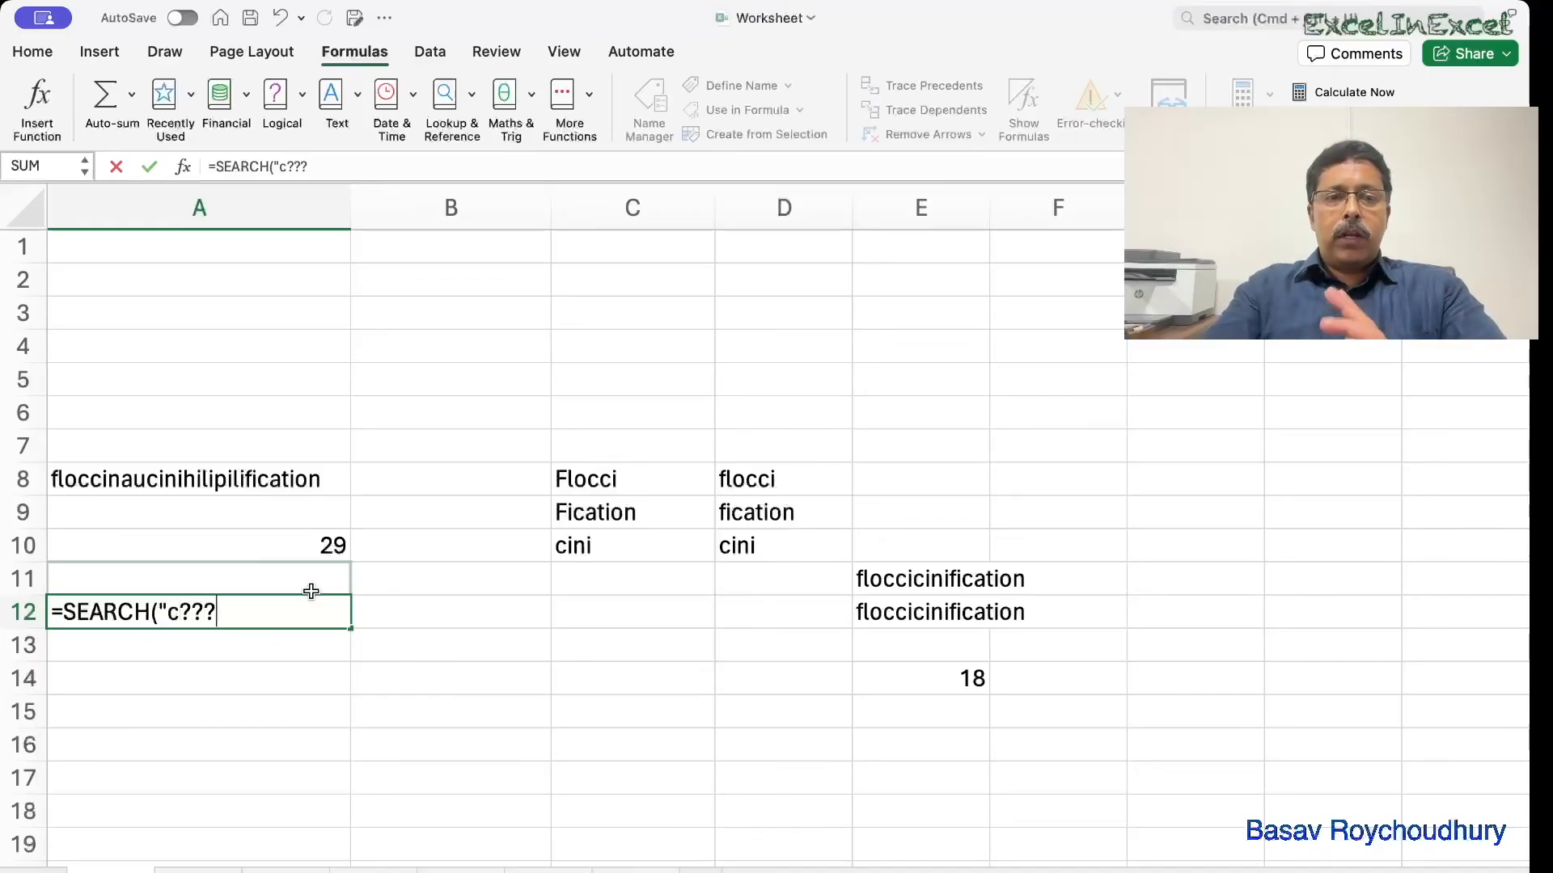
{"action": "type", "text": "\",A8)"}
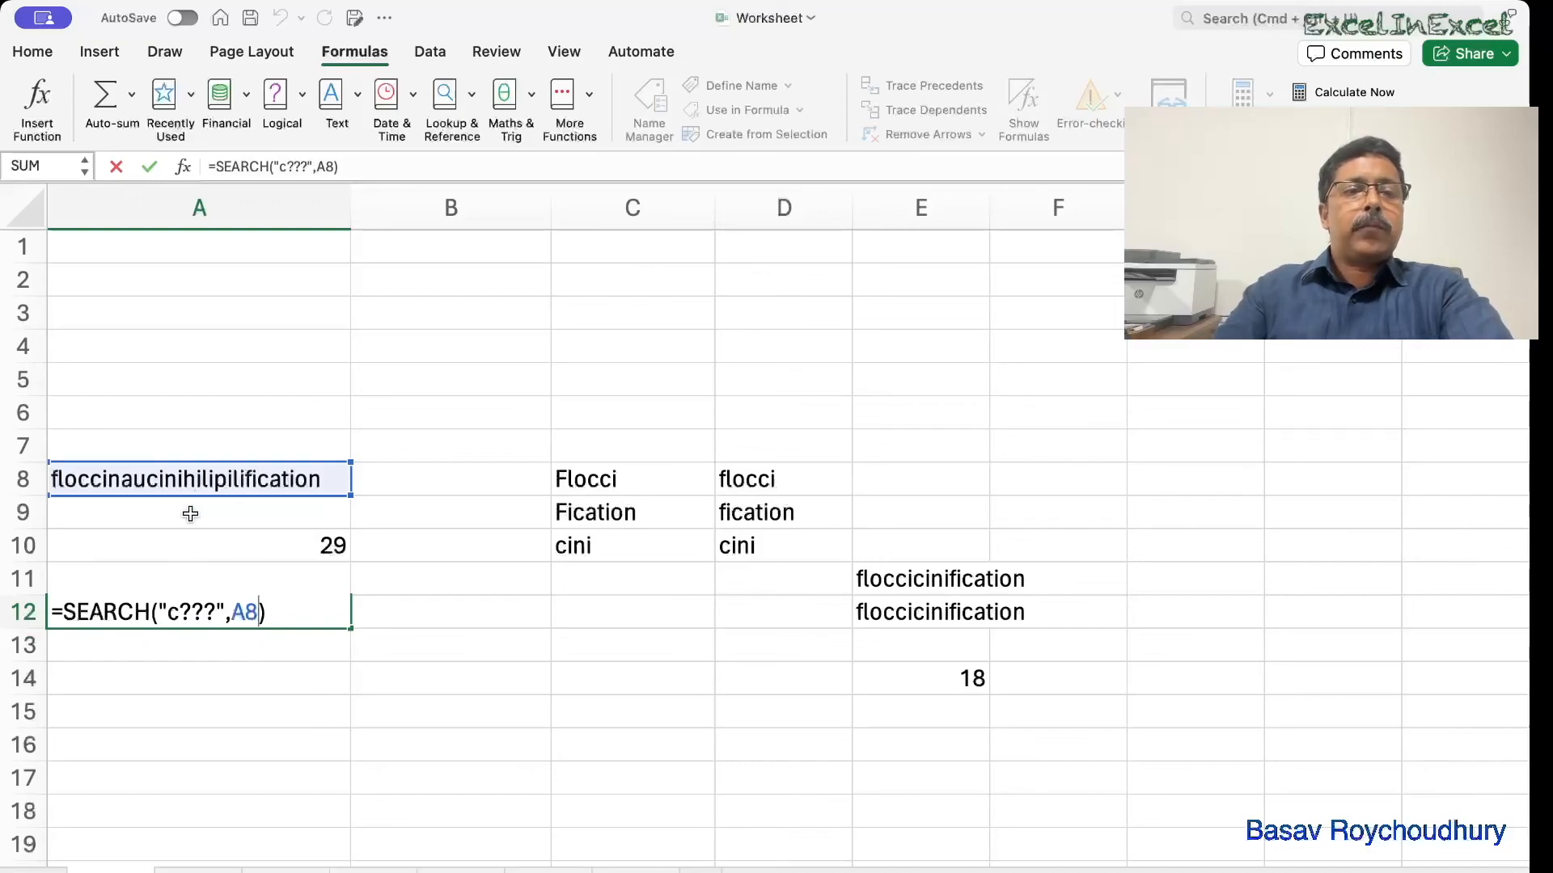
{"action": "left_click", "coordinate": [228, 619]}
{"action": "type", "text": "h"}
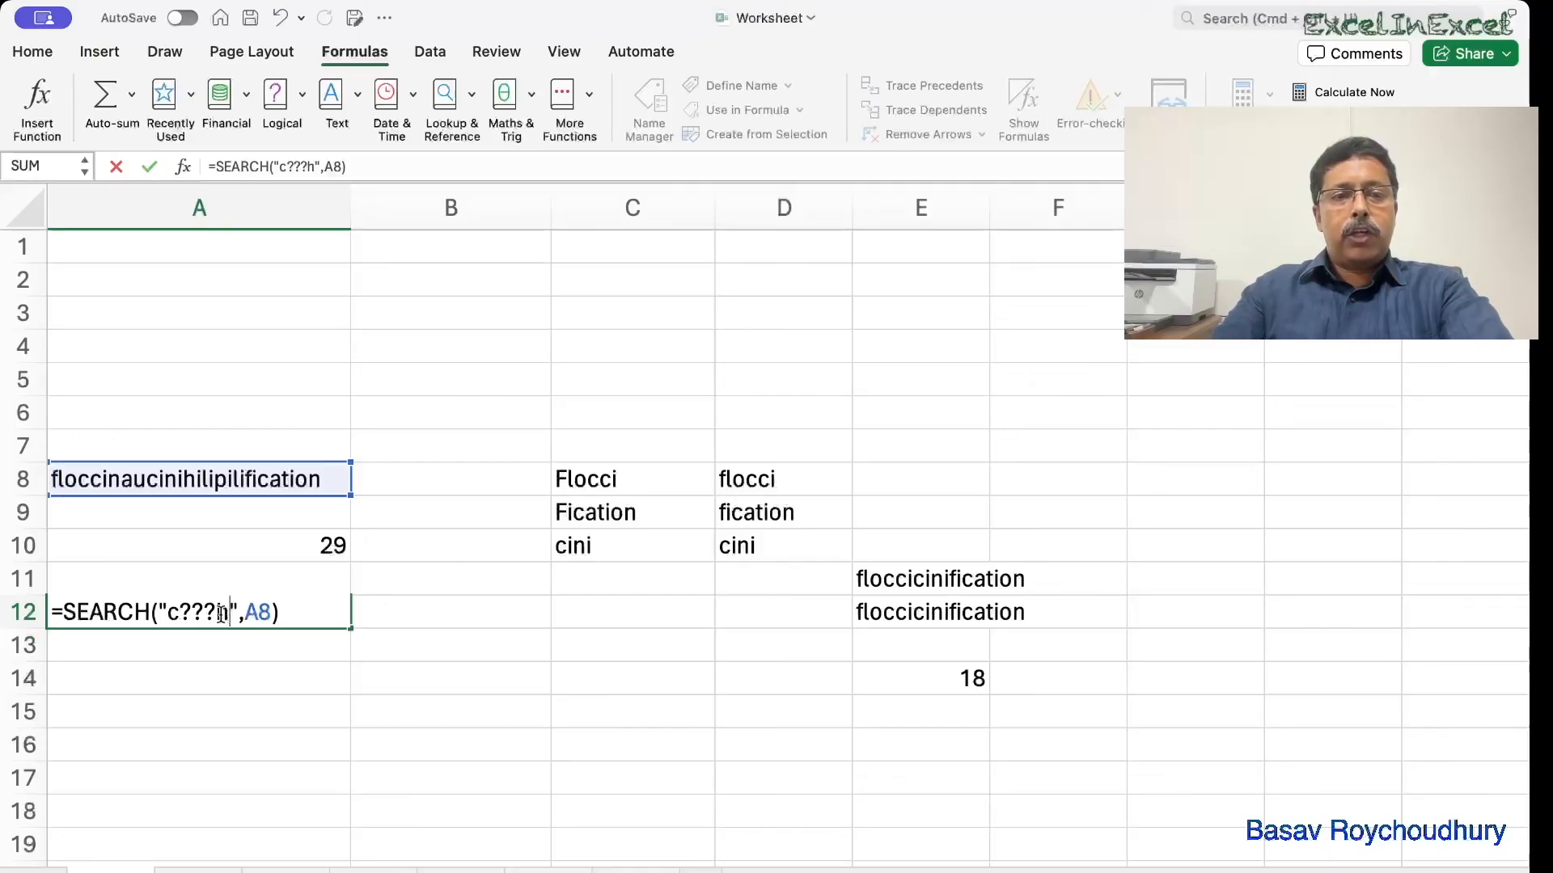
{"action": "key", "text": "Left"}
{"action": "key", "text": "BackSpace"}
{"action": "key", "text": "BackSpace"}
{"action": "key", "text": "BackSpace"}
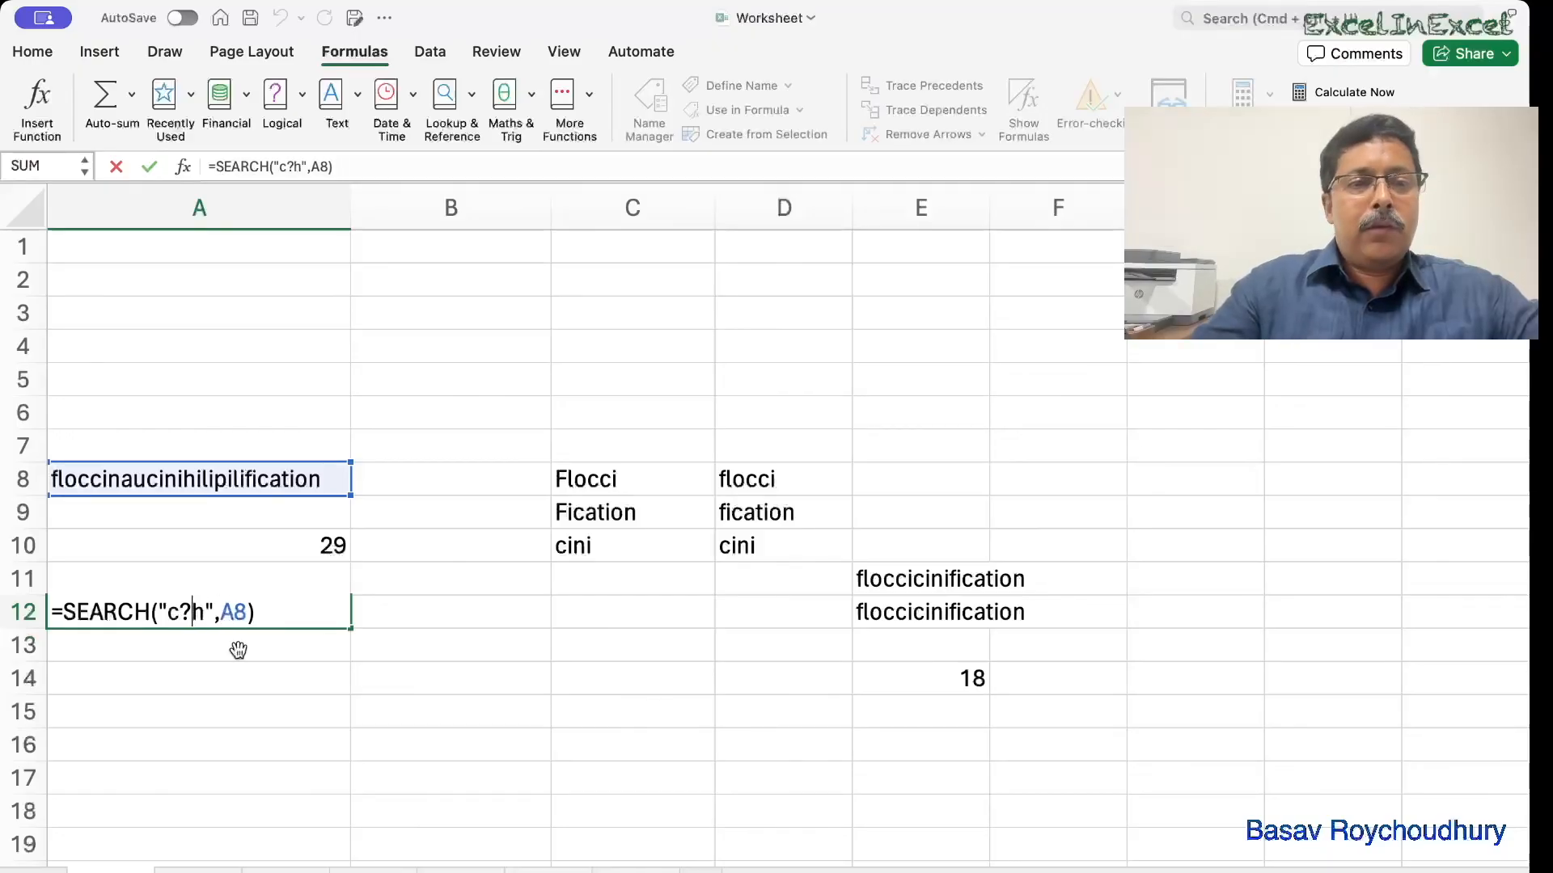
{"action": "type", "text": "*"}
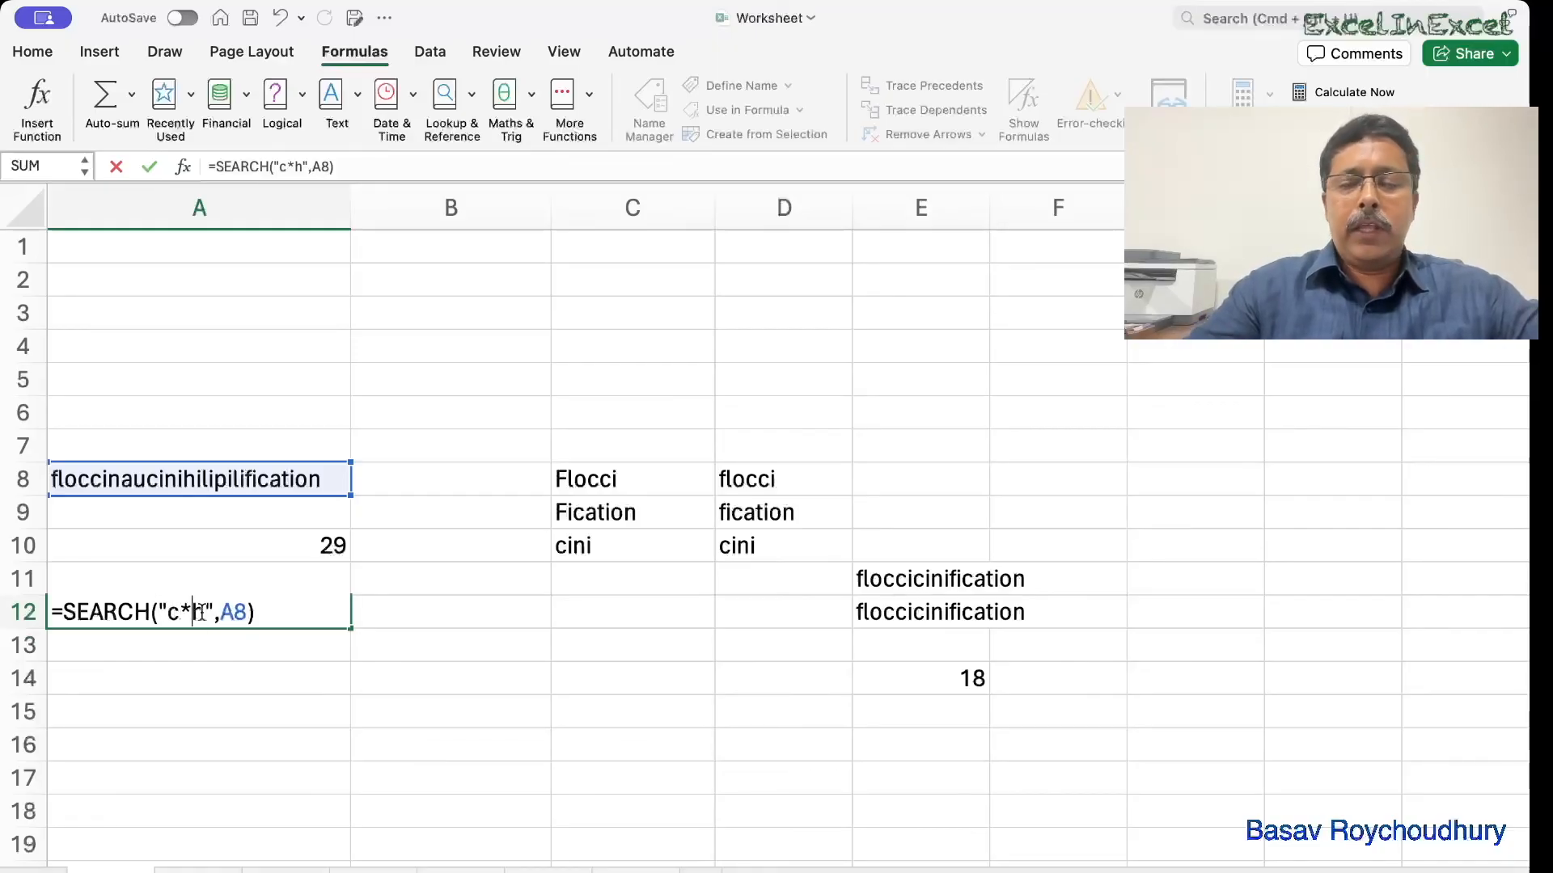
{"action": "key", "text": "Return"}
Highlight the matched stretch of floccinaucinihilipilification in A8.
{"action": "left_click", "coordinate": [82, 479]}
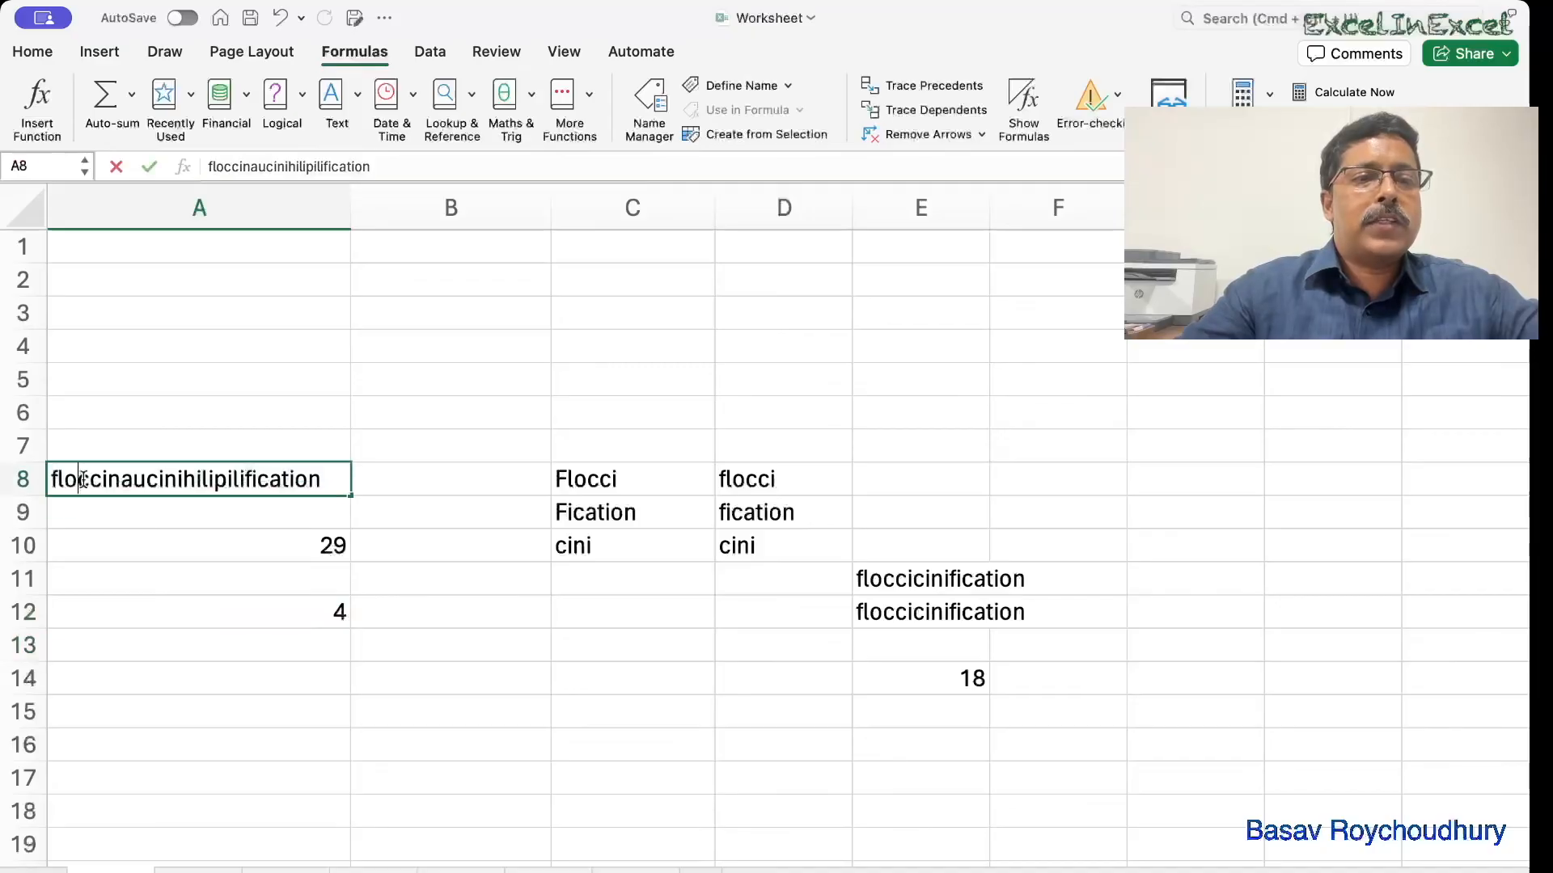
{"action": "double_click", "coordinate": [89, 479]}
{"action": "left_click_drag", "start_coordinate": [78, 479], "coordinate": [191, 478]}
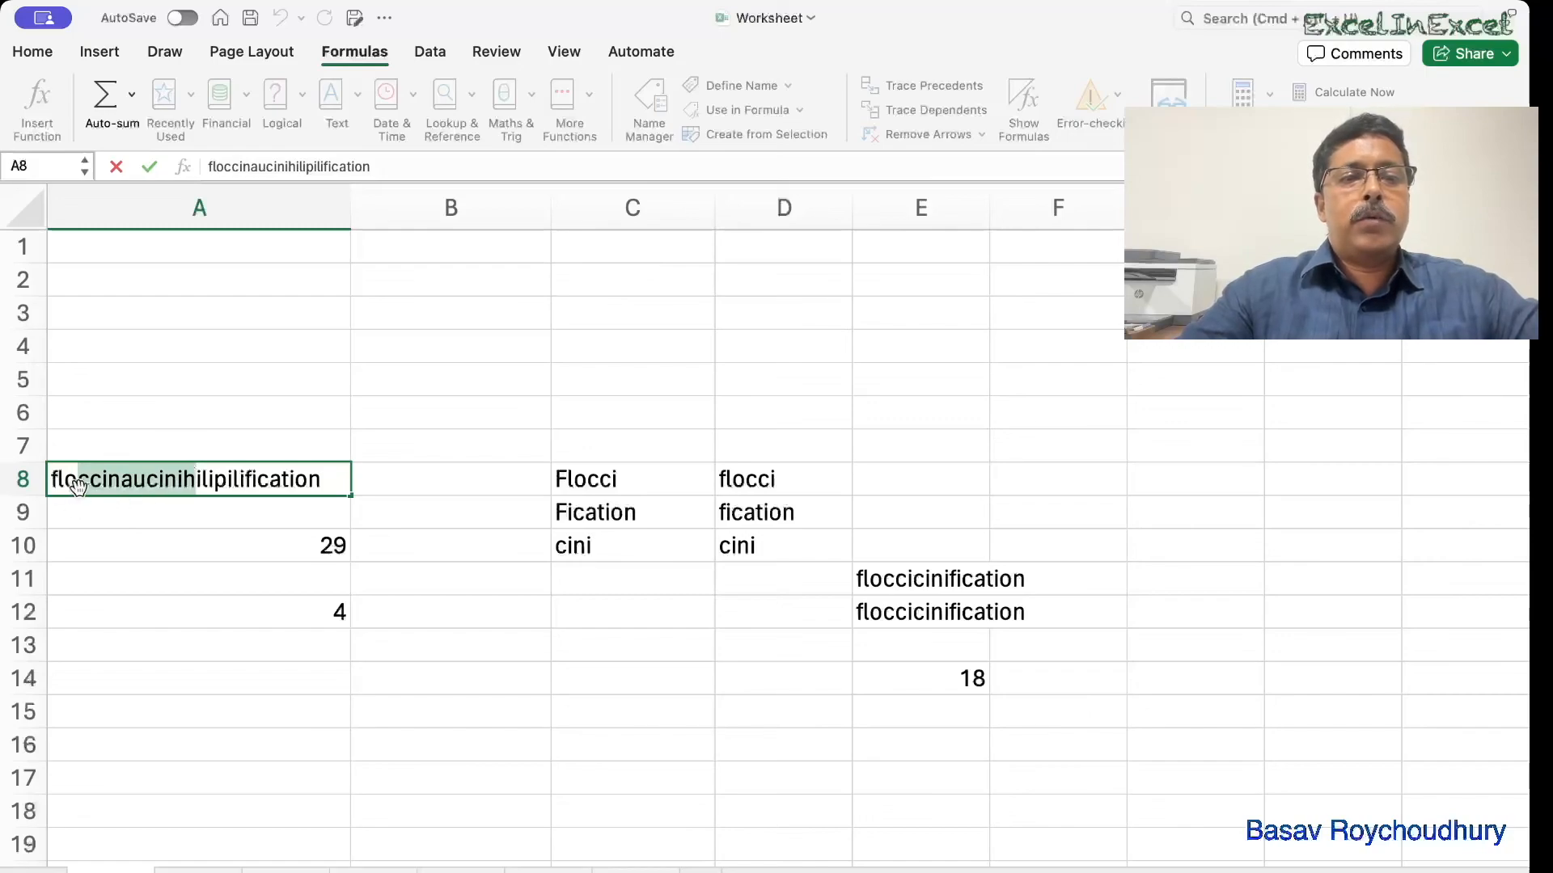
Edit A12 to =SEARCH("c???h",A8), replacing the asterisk with ???, giving 10.
{"action": "double_click", "coordinate": [226, 612]}
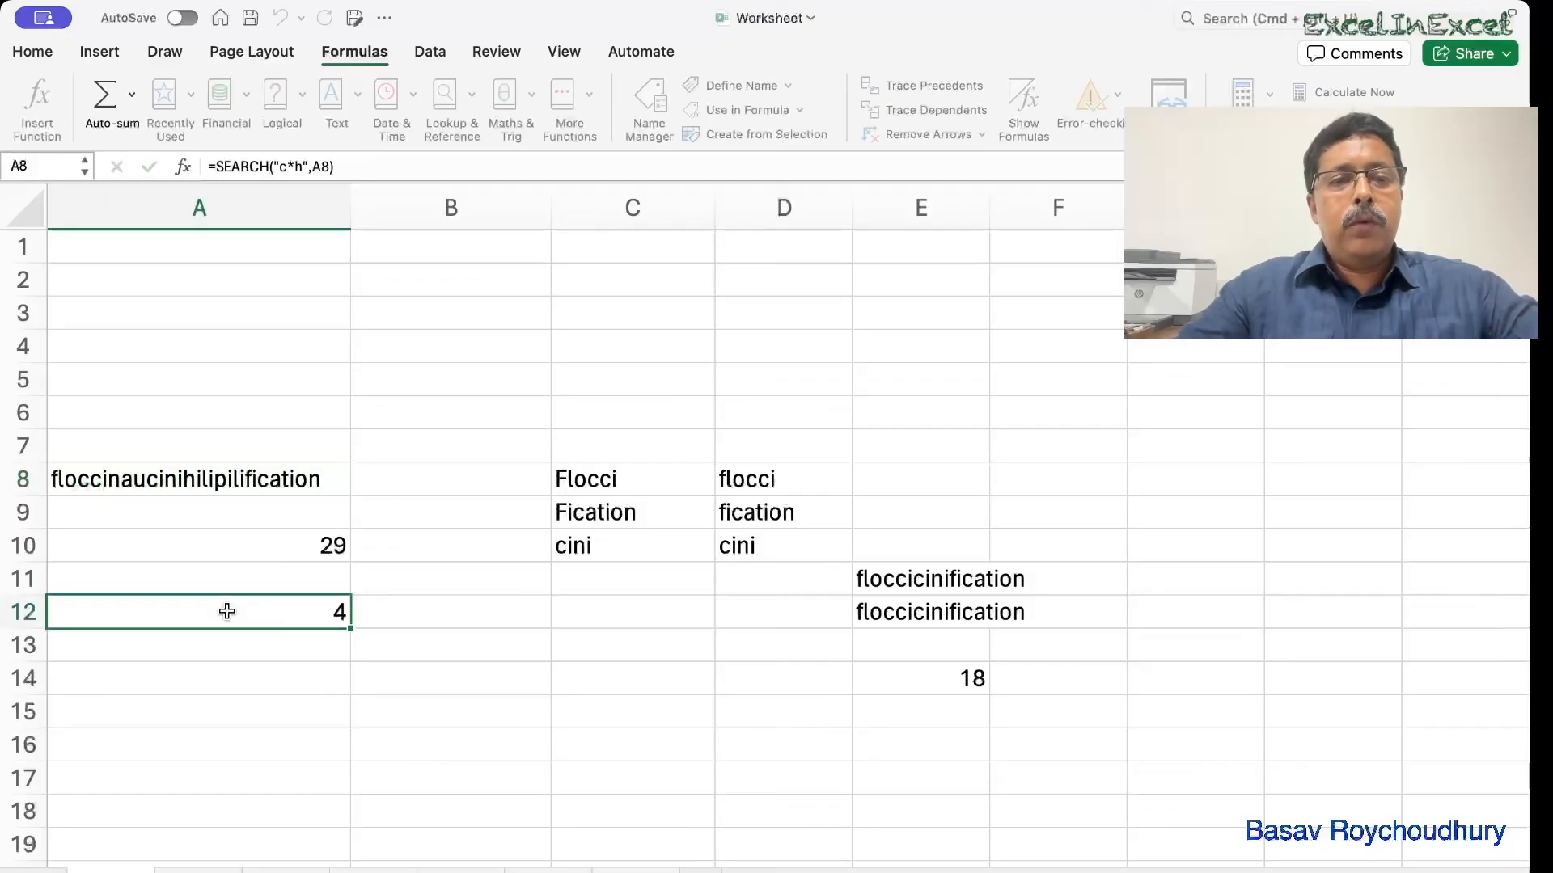
{"action": "left_click", "coordinate": [227, 612]}
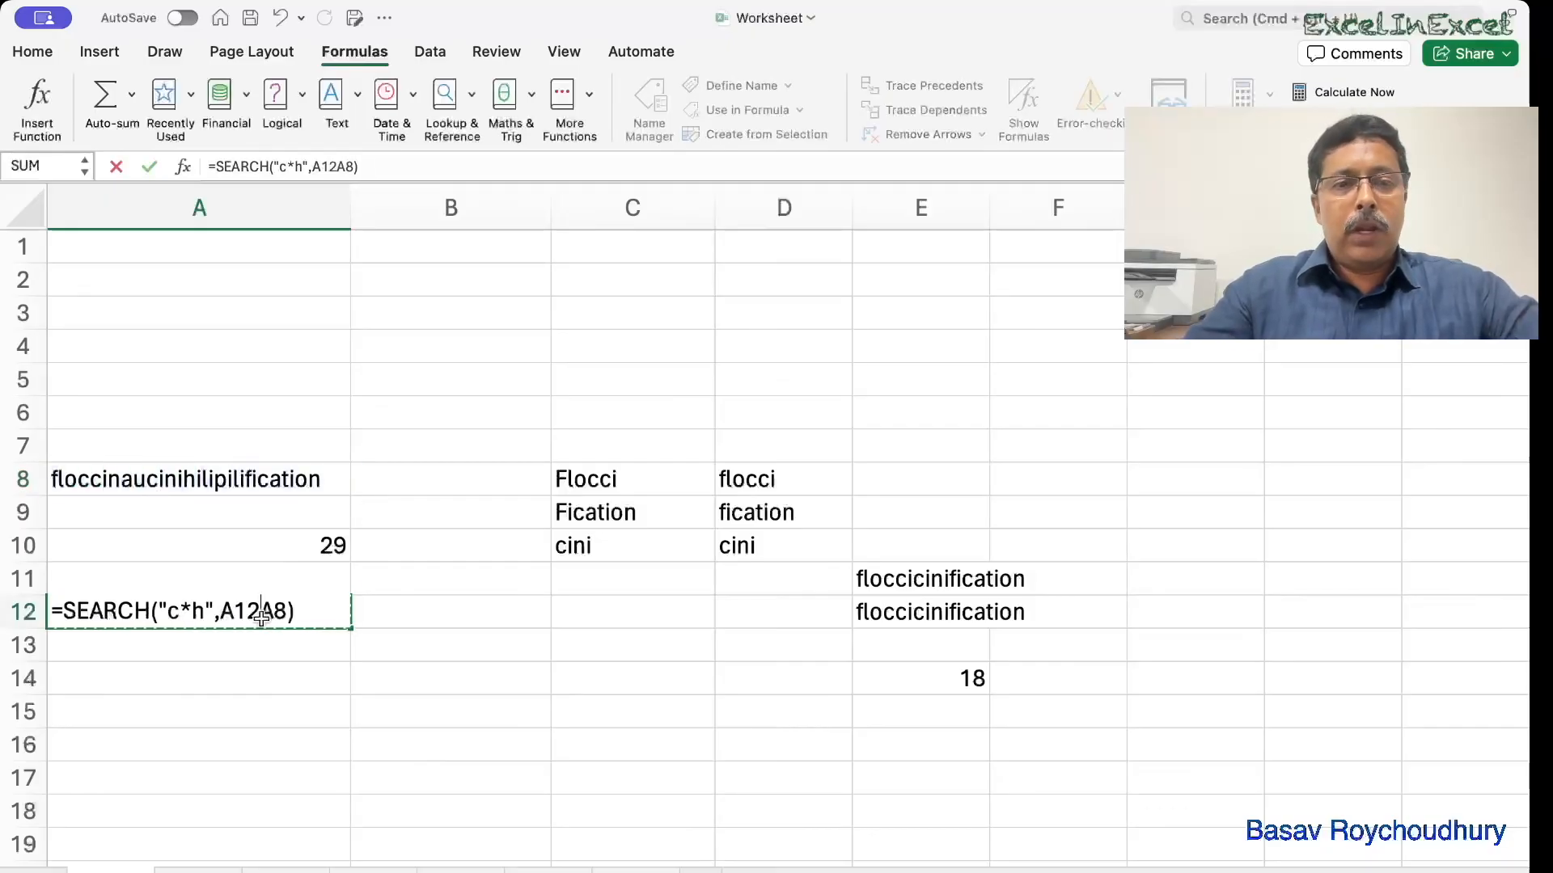
{"action": "key", "text": "BackSpace"}
{"action": "key", "text": "BackSpace"}
{"action": "key", "text": "BackSpace"}
{"action": "left_click", "coordinate": [198, 614]}
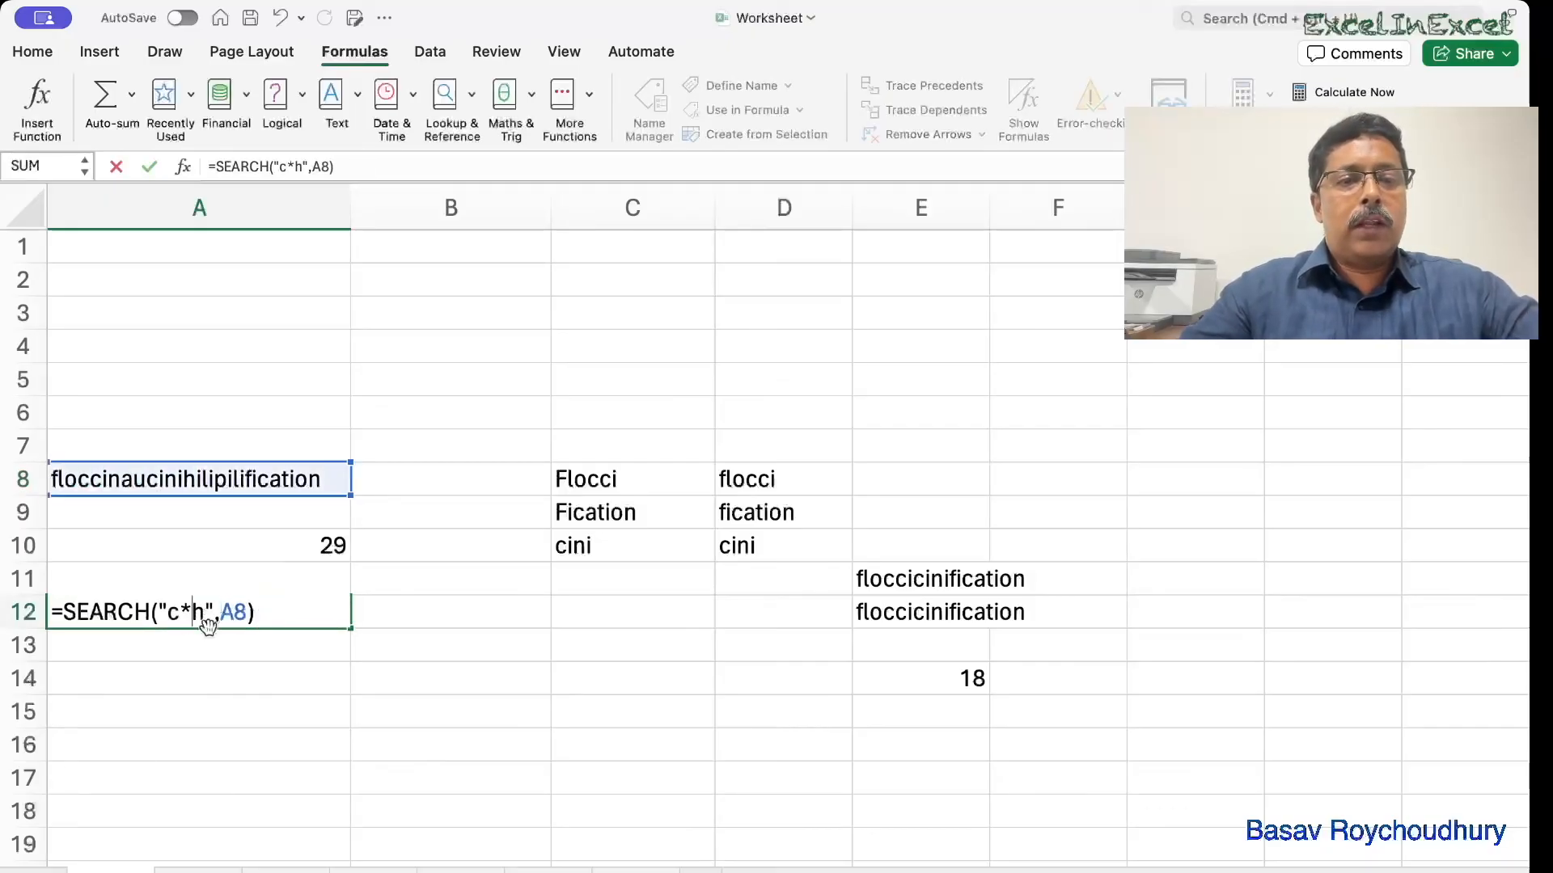
{"action": "key", "text": "BackSpace"}
{"action": "type", "text": "???"}
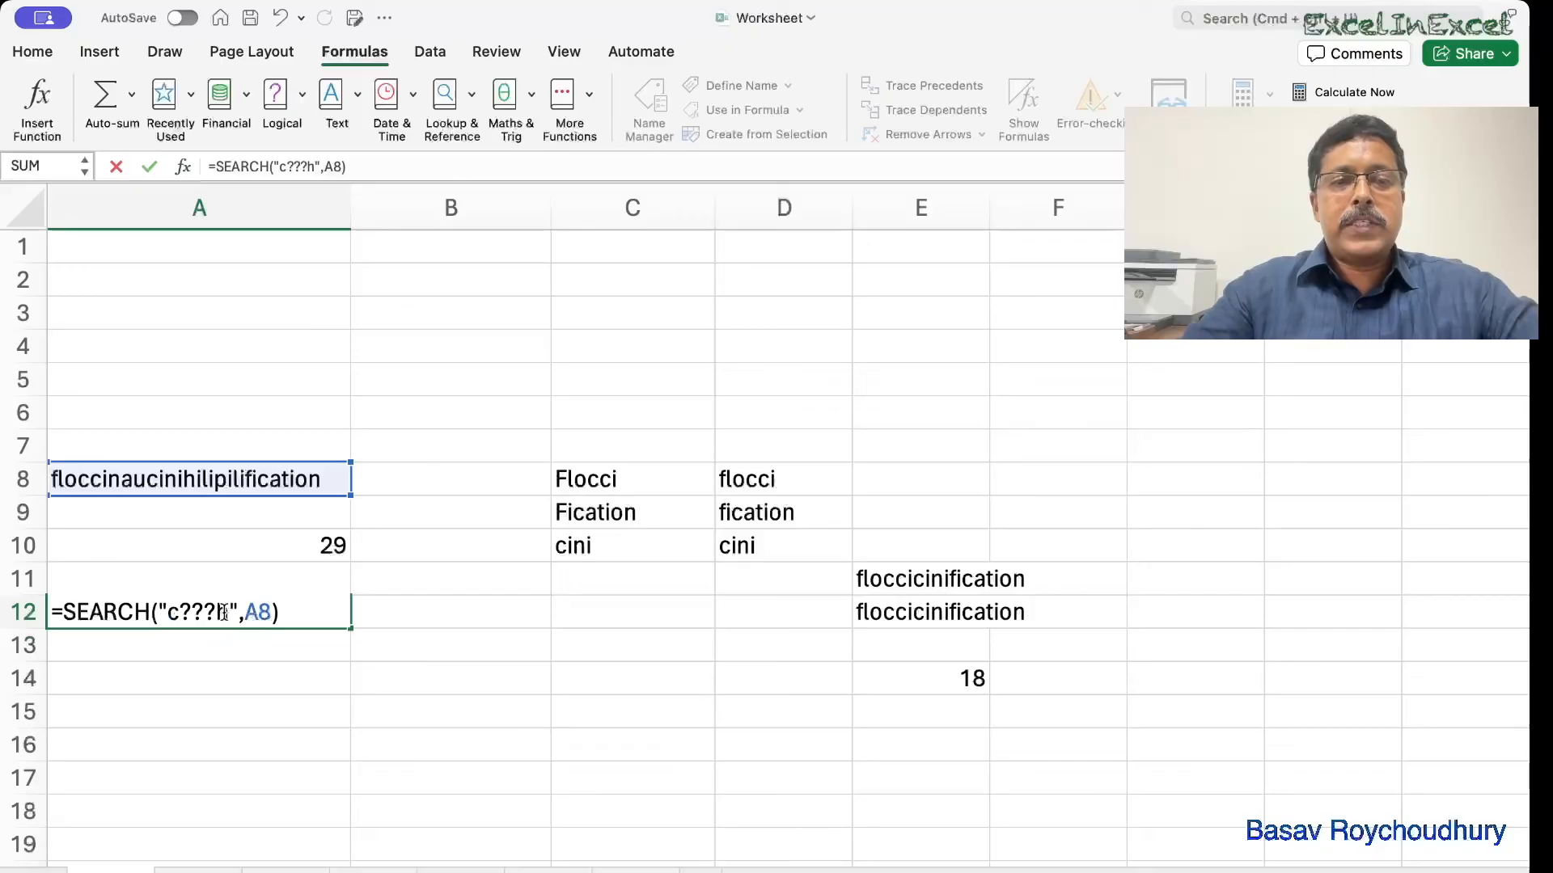
{"action": "key", "text": "Return"}
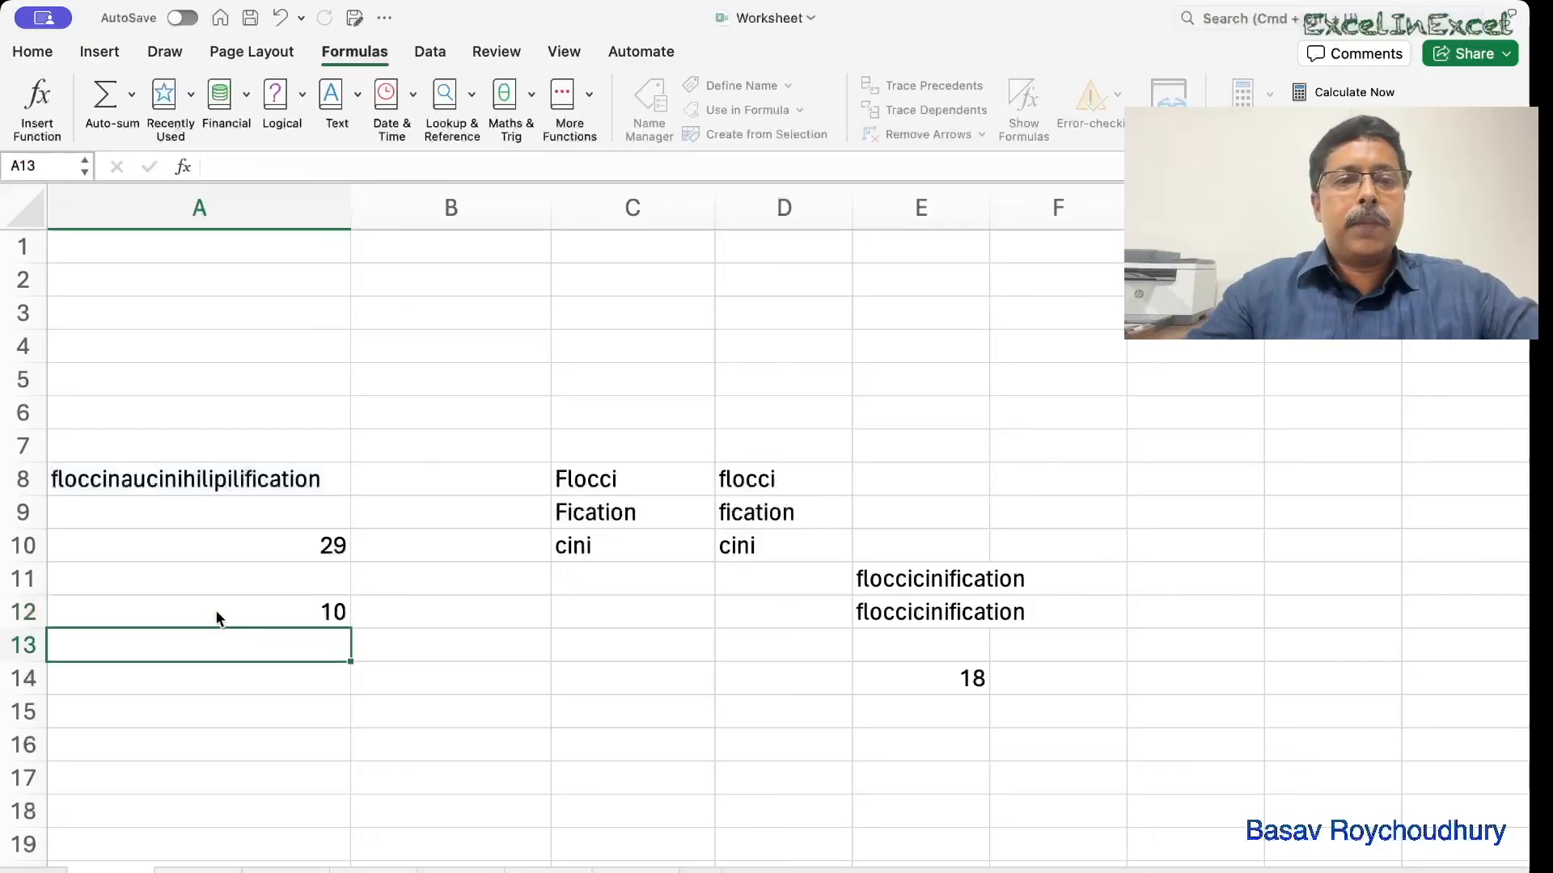
{"action": "double_click", "coordinate": [179, 485]}
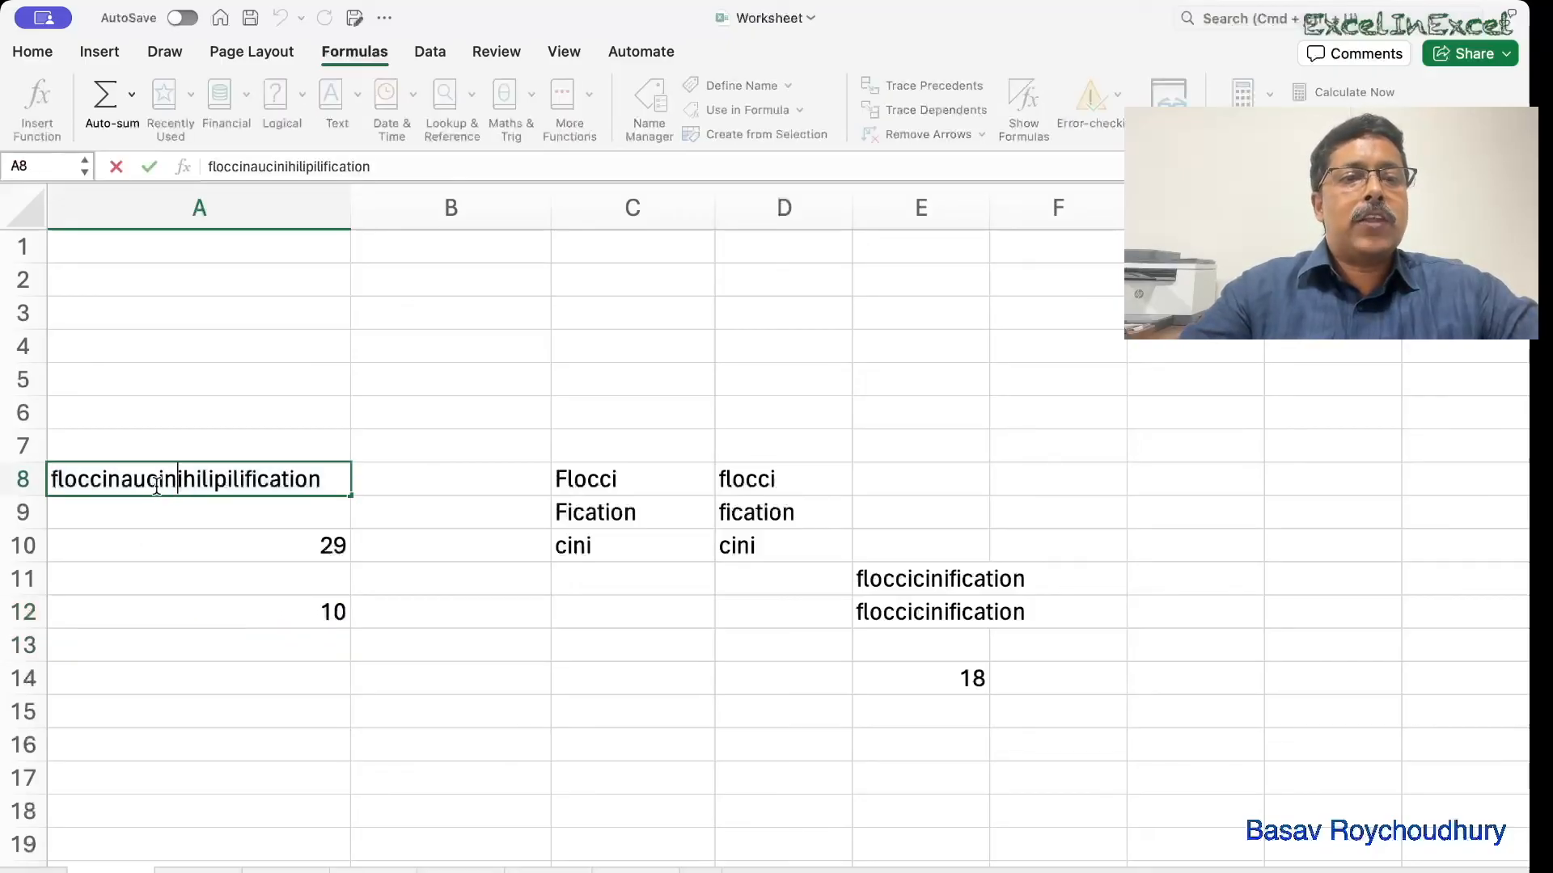
{"action": "left_click_drag", "start_coordinate": [152, 480], "coordinate": [191, 480]}
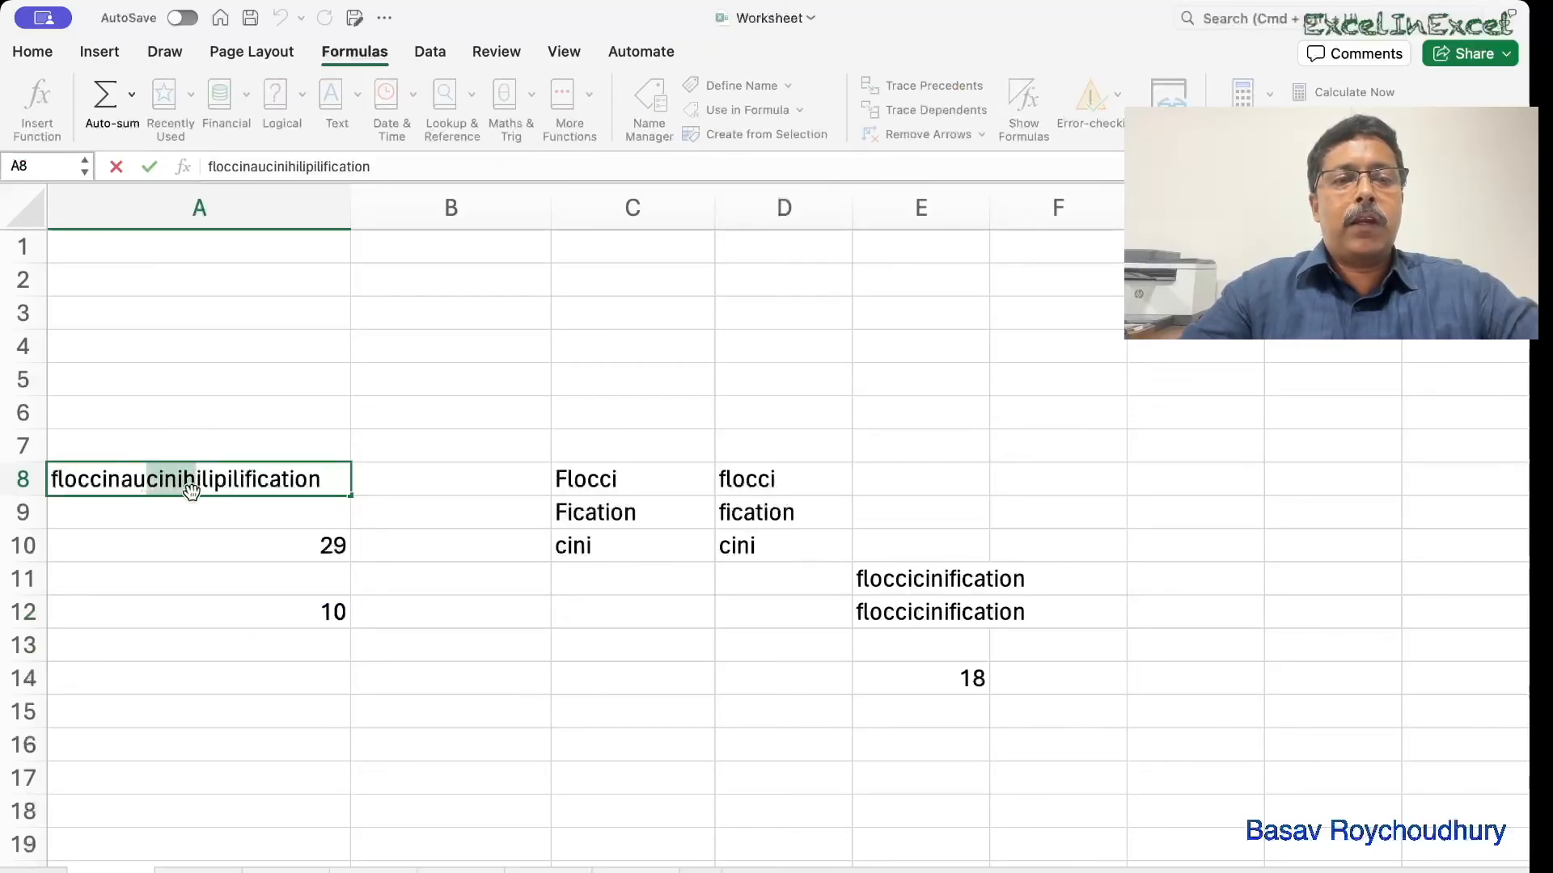
{"action": "double_click", "coordinate": [80, 483]}
{"action": "left_click", "coordinate": [83, 480]}
{"action": "double_click", "coordinate": [83, 480]}
{"action": "left_click", "coordinate": [85, 480]}
{"action": "left_click_drag", "start_coordinate": [85, 480], "coordinate": [183, 490]}
{"action": "key", "text": "shift+Right"}
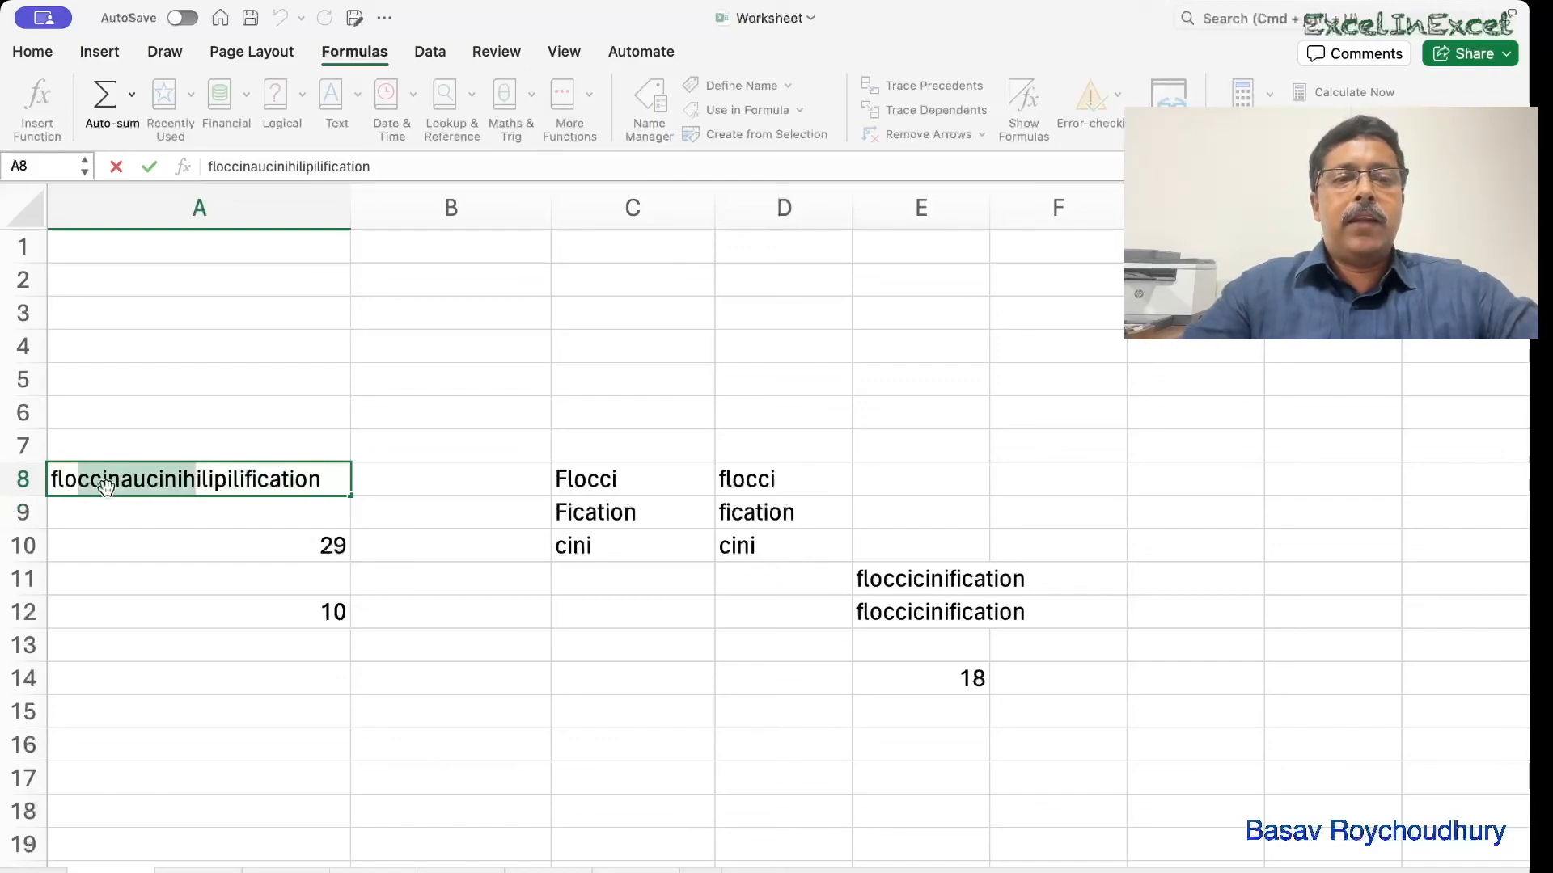
{"action": "left_click", "coordinate": [175, 485]}
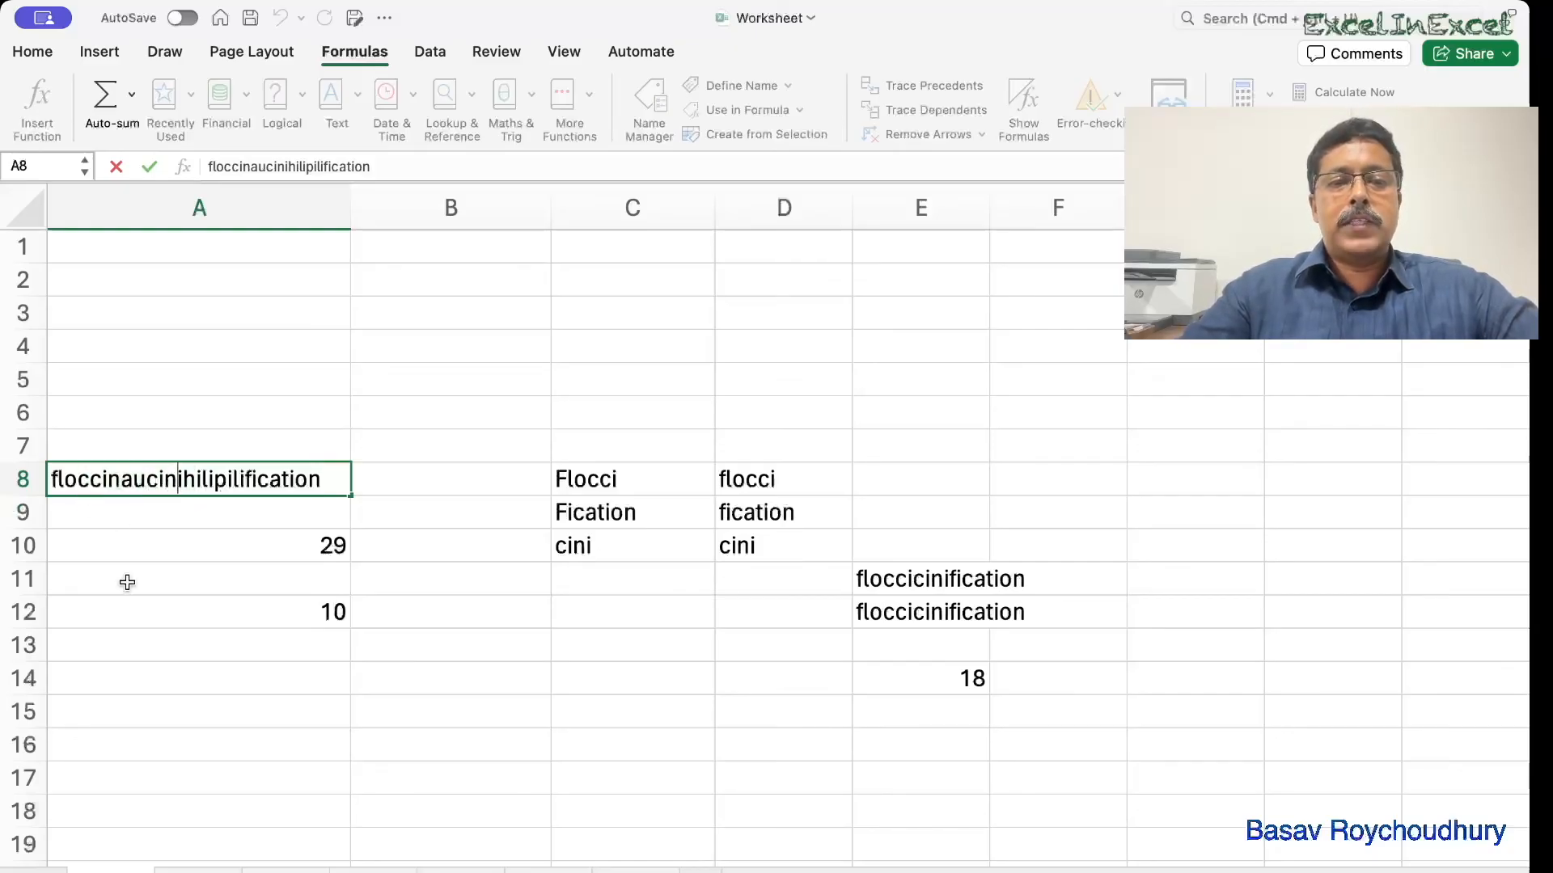
{"action": "double_click", "coordinate": [149, 615]}
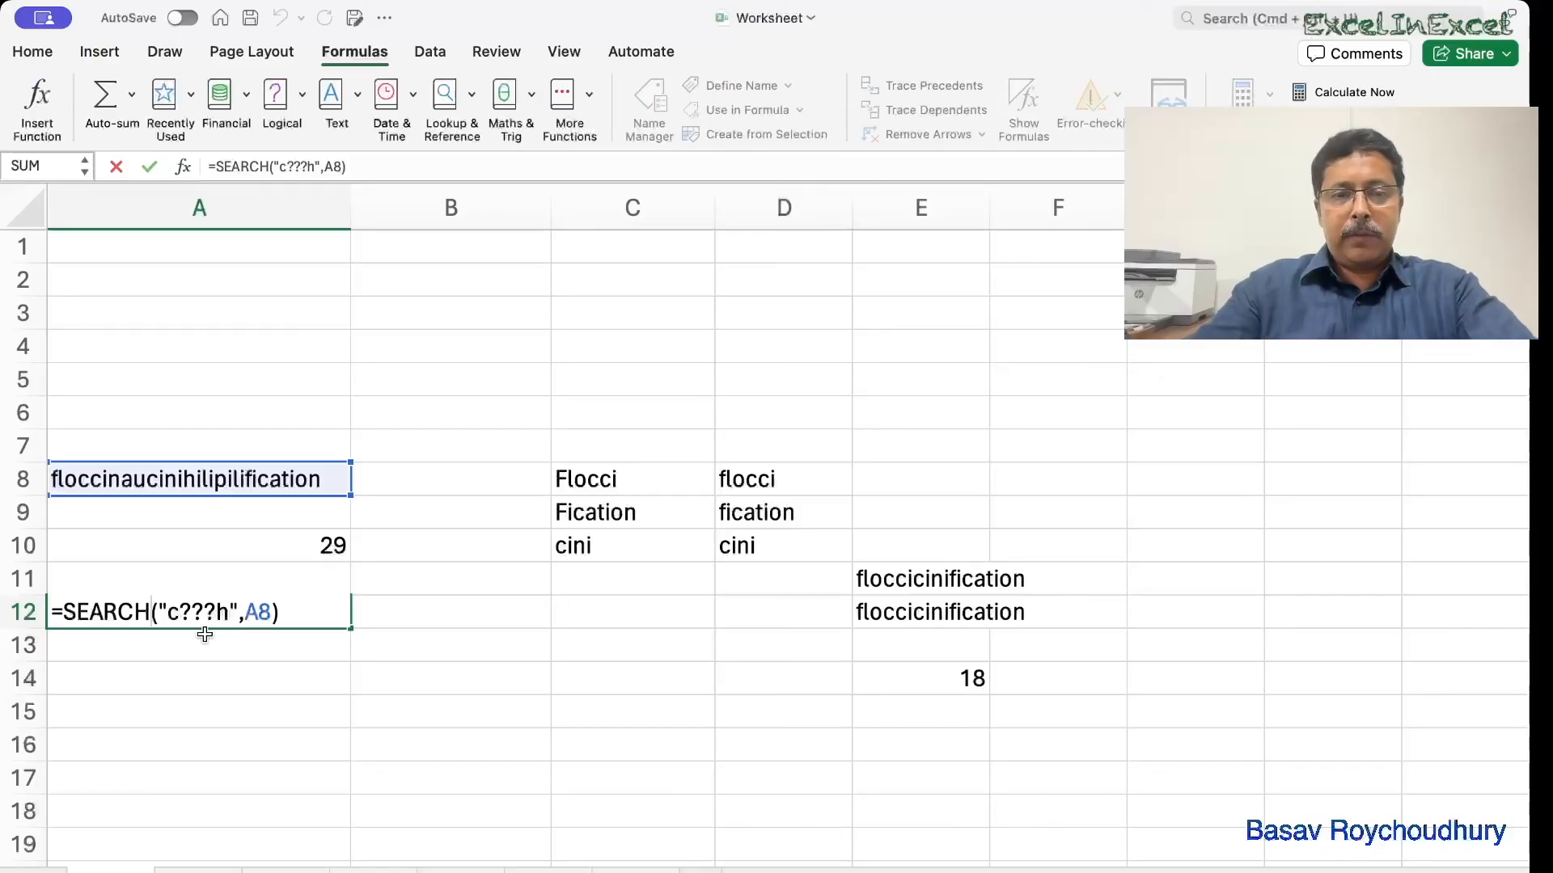
Commit A12's formula and return to the split-name sheet, selecting B10 with ROYCHOUDHURY.
{"action": "left_click", "coordinate": [342, 698]}
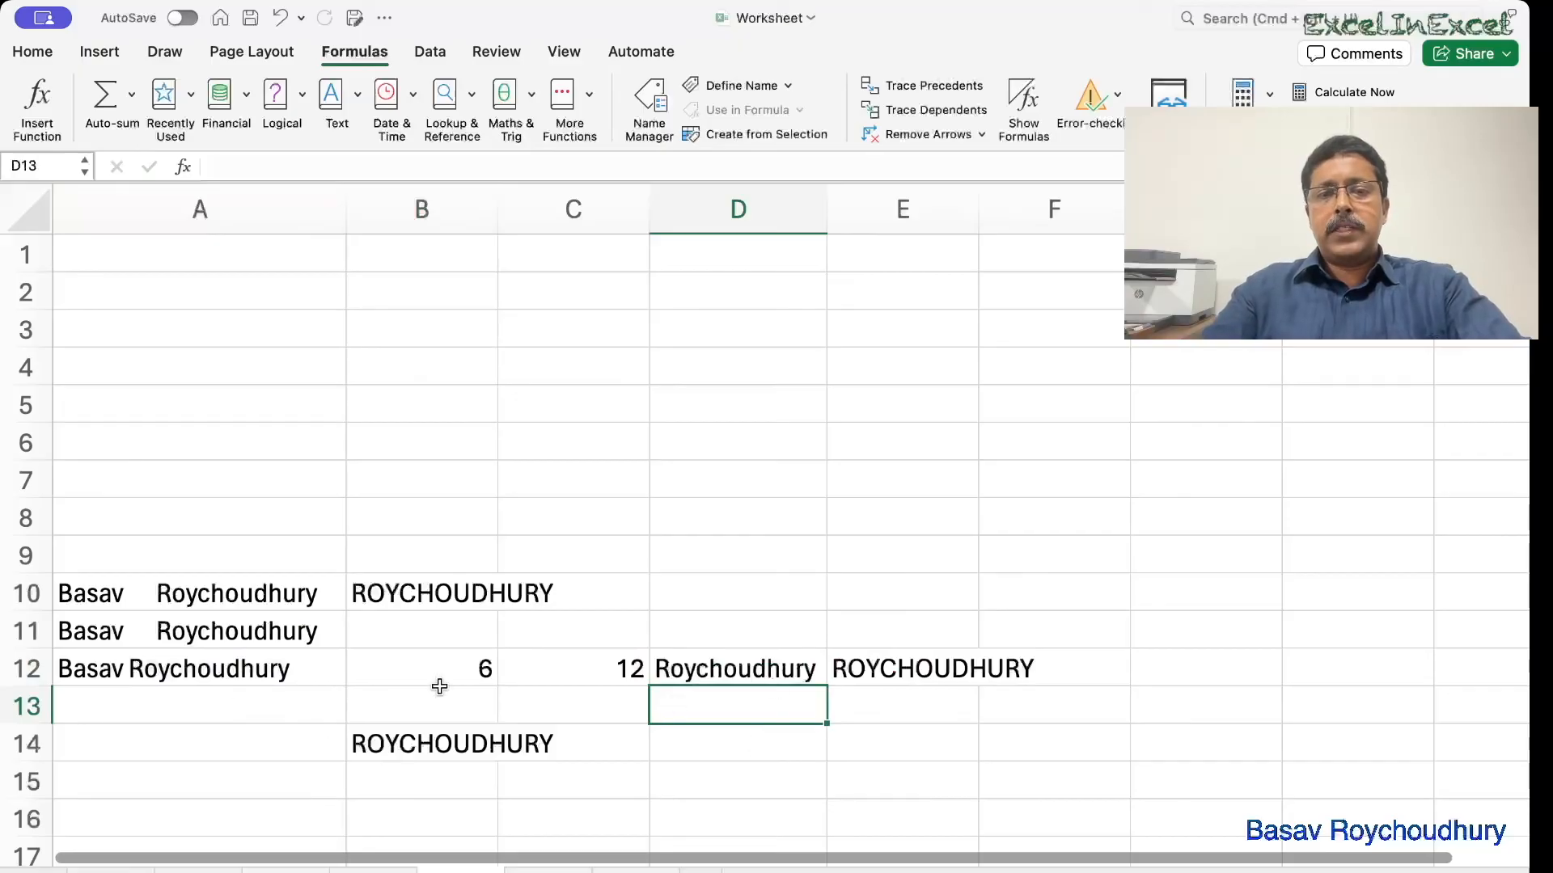
{"action": "left_click", "coordinate": [399, 596]}
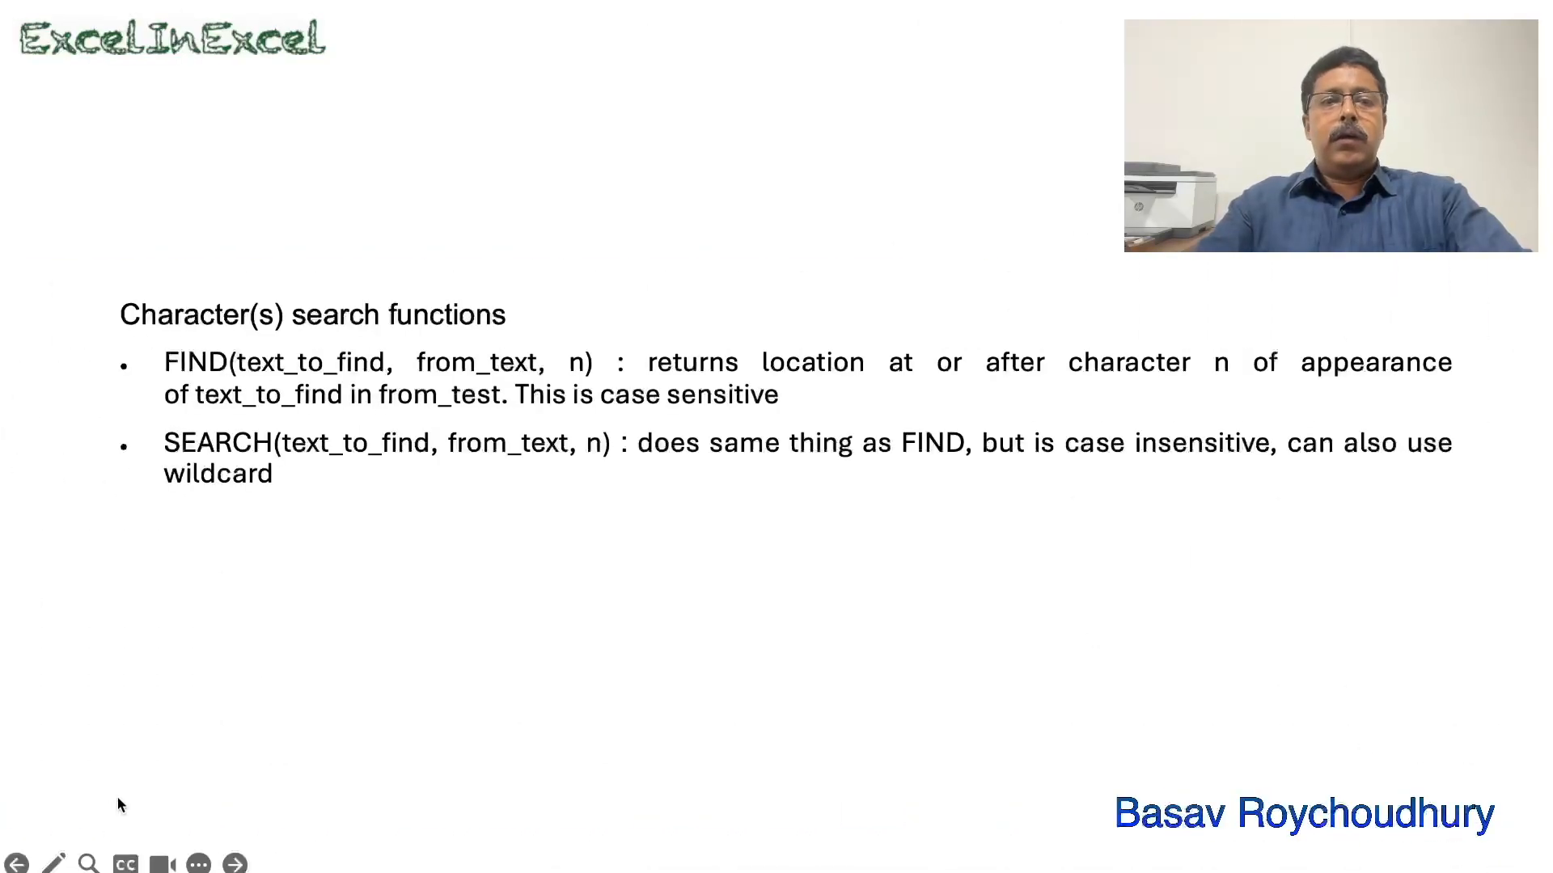
Reveal the REPLACE and SUBSTITUTE bullets on the Character(s) replacement Functions slide.
{"action": "left_click", "coordinate": [157, 710]}
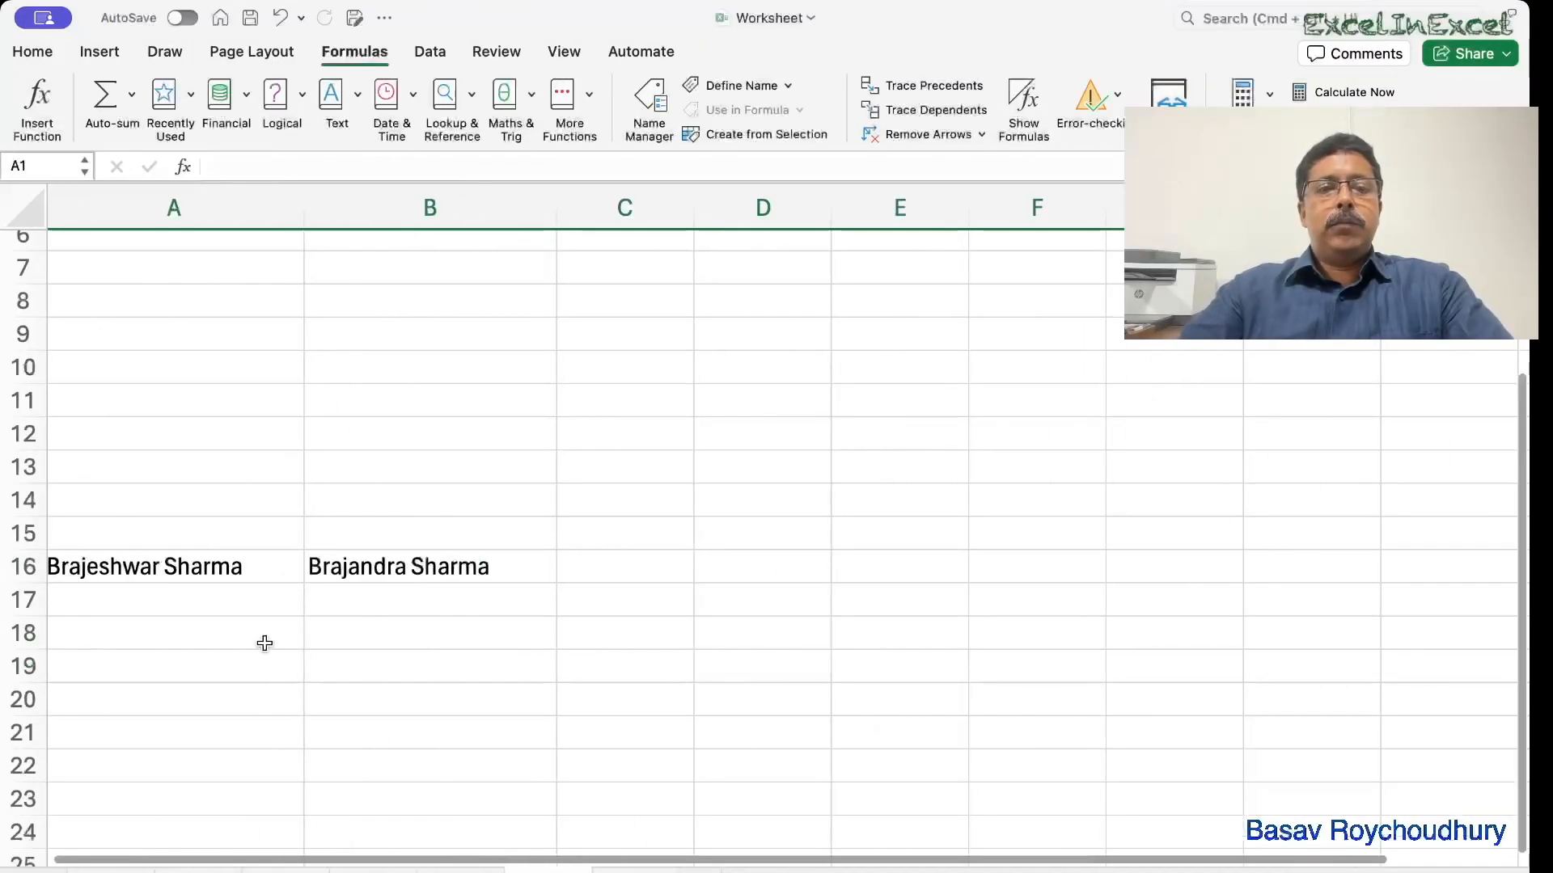
{"action": "left_click", "coordinate": [105, 566]}
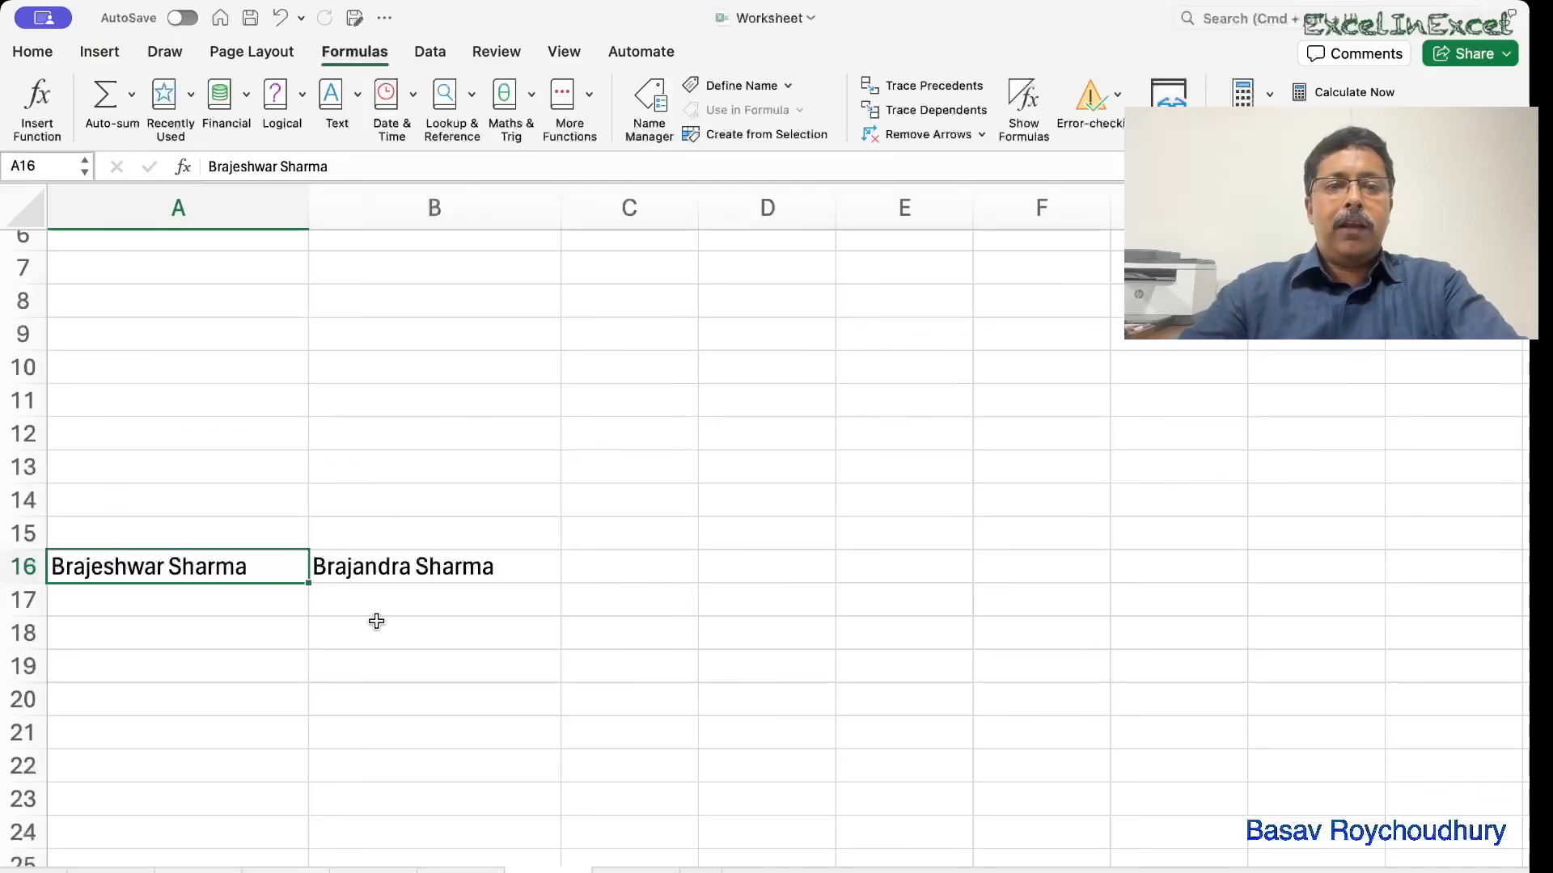
{"action": "left_click", "coordinate": [426, 566]}
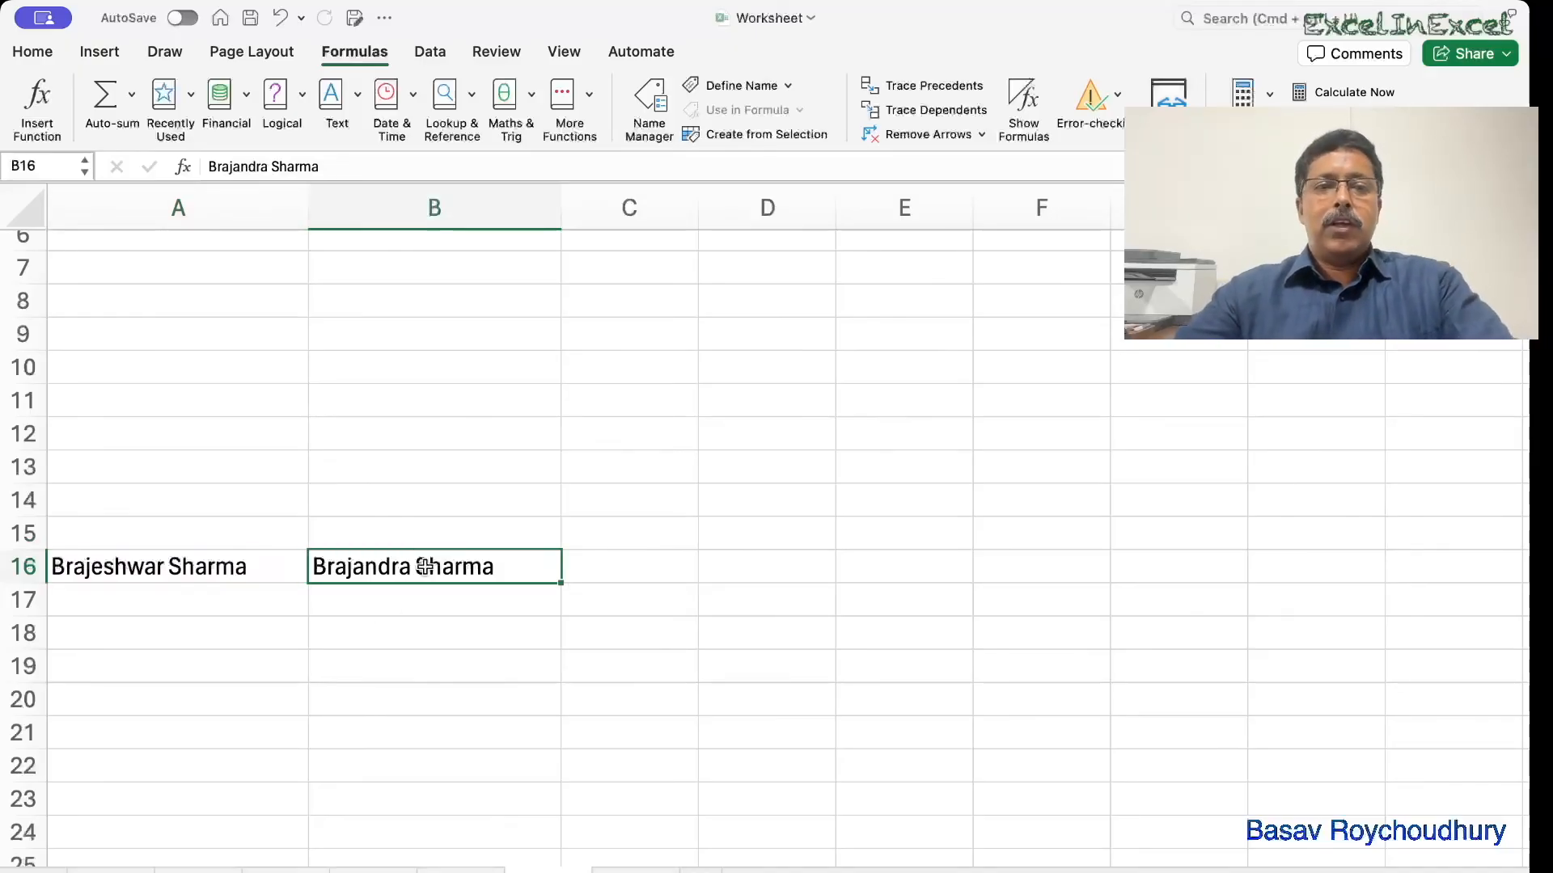
{"action": "double_click", "coordinate": [99, 570]}
{"action": "key", "text": "shift+Right"}
{"action": "key", "text": "shift+Right"}
{"action": "key", "text": "shift+Right"}
{"action": "key", "text": "shift+Right"}
{"action": "key", "text": "shift+Right"}
{"action": "key", "text": "shift+Right"}
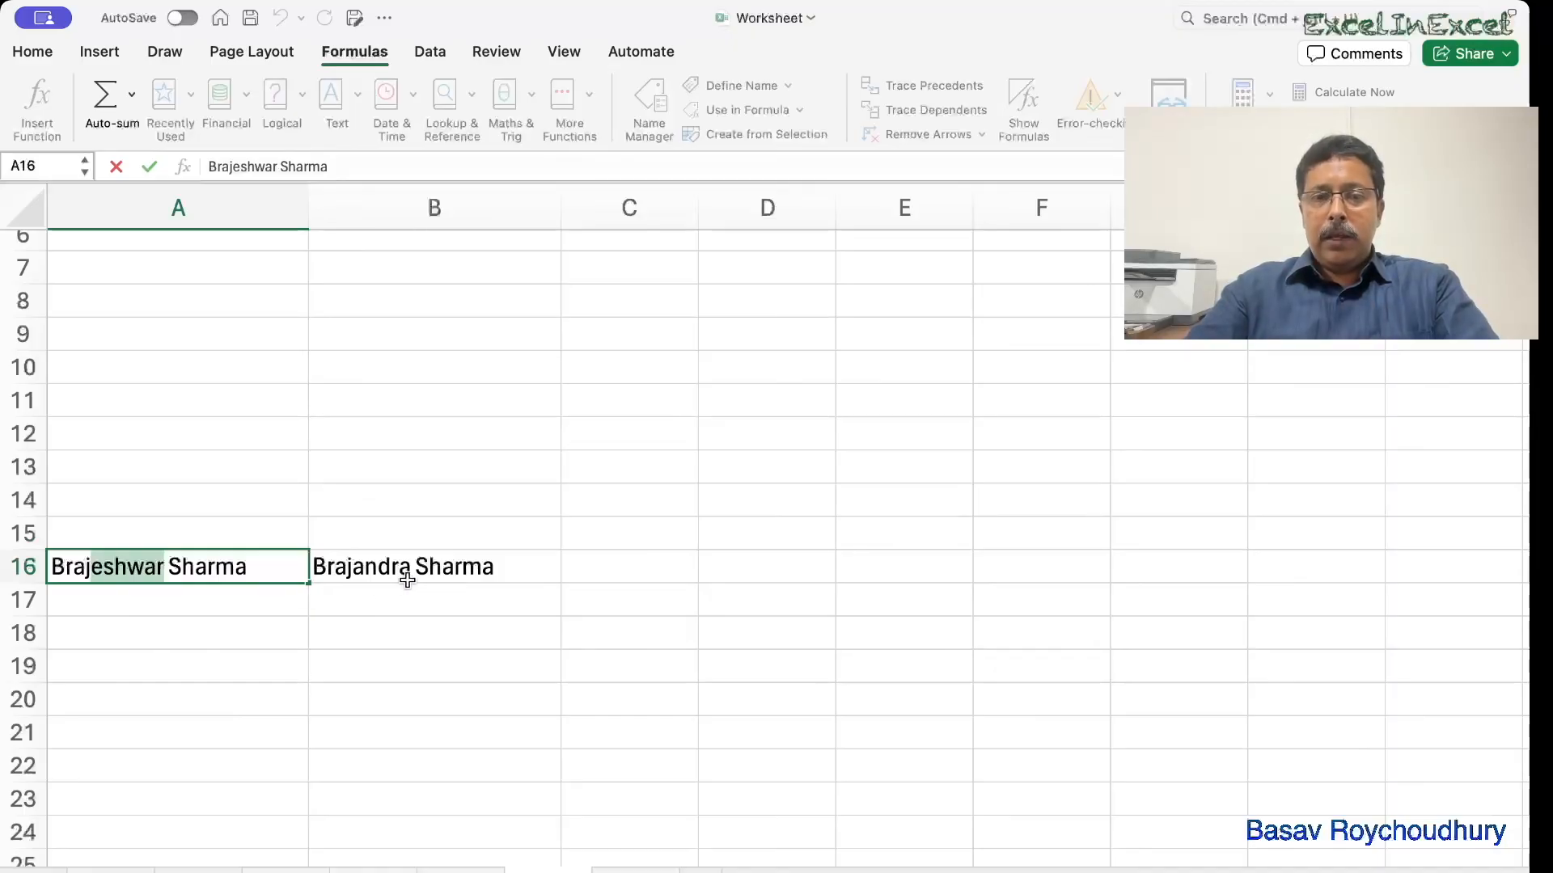
{"action": "left_click", "coordinate": [202, 634]}
{"action": "type", "text": "=reo"}
{"action": "key", "text": "BackSpace"}
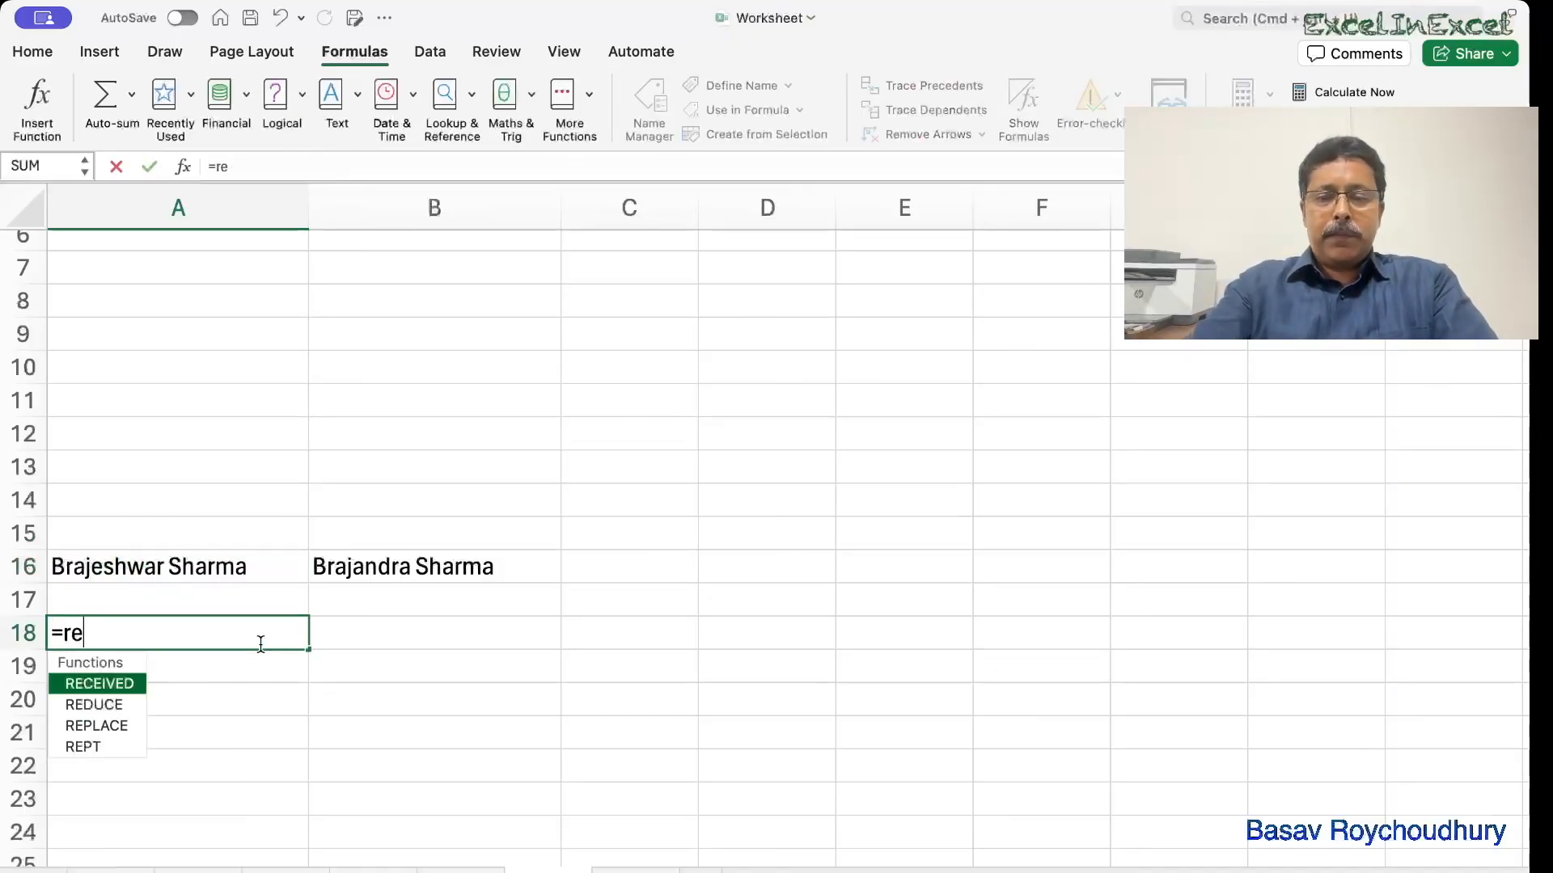
{"action": "type", "text": "p"}
{"action": "key", "text": "Tab"}
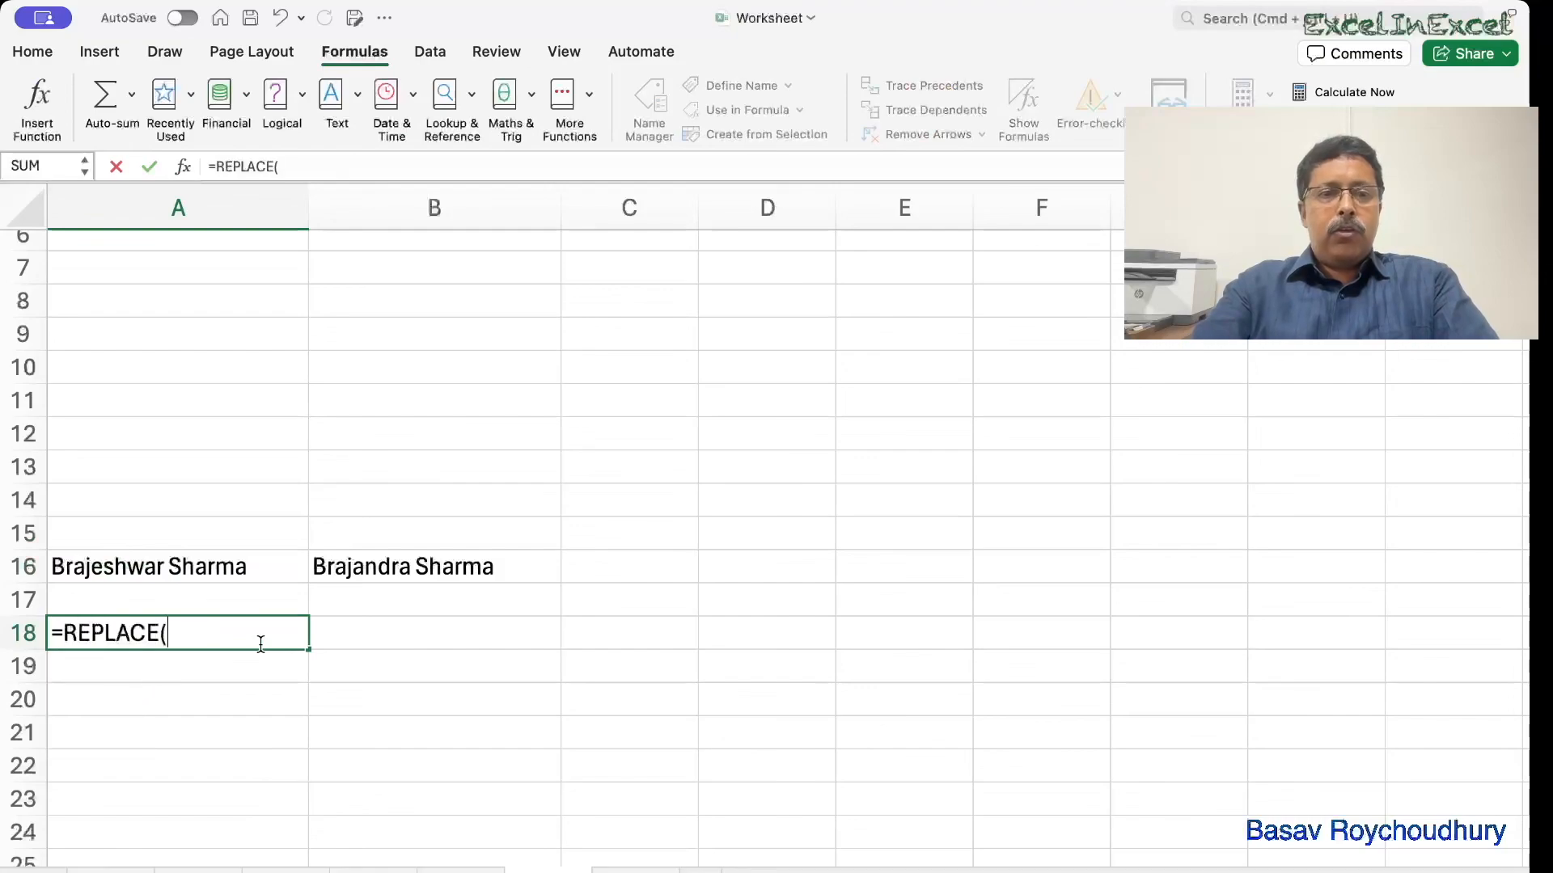
{"action": "left_click", "coordinate": [94, 568]}
{"action": "type", "text": ","}
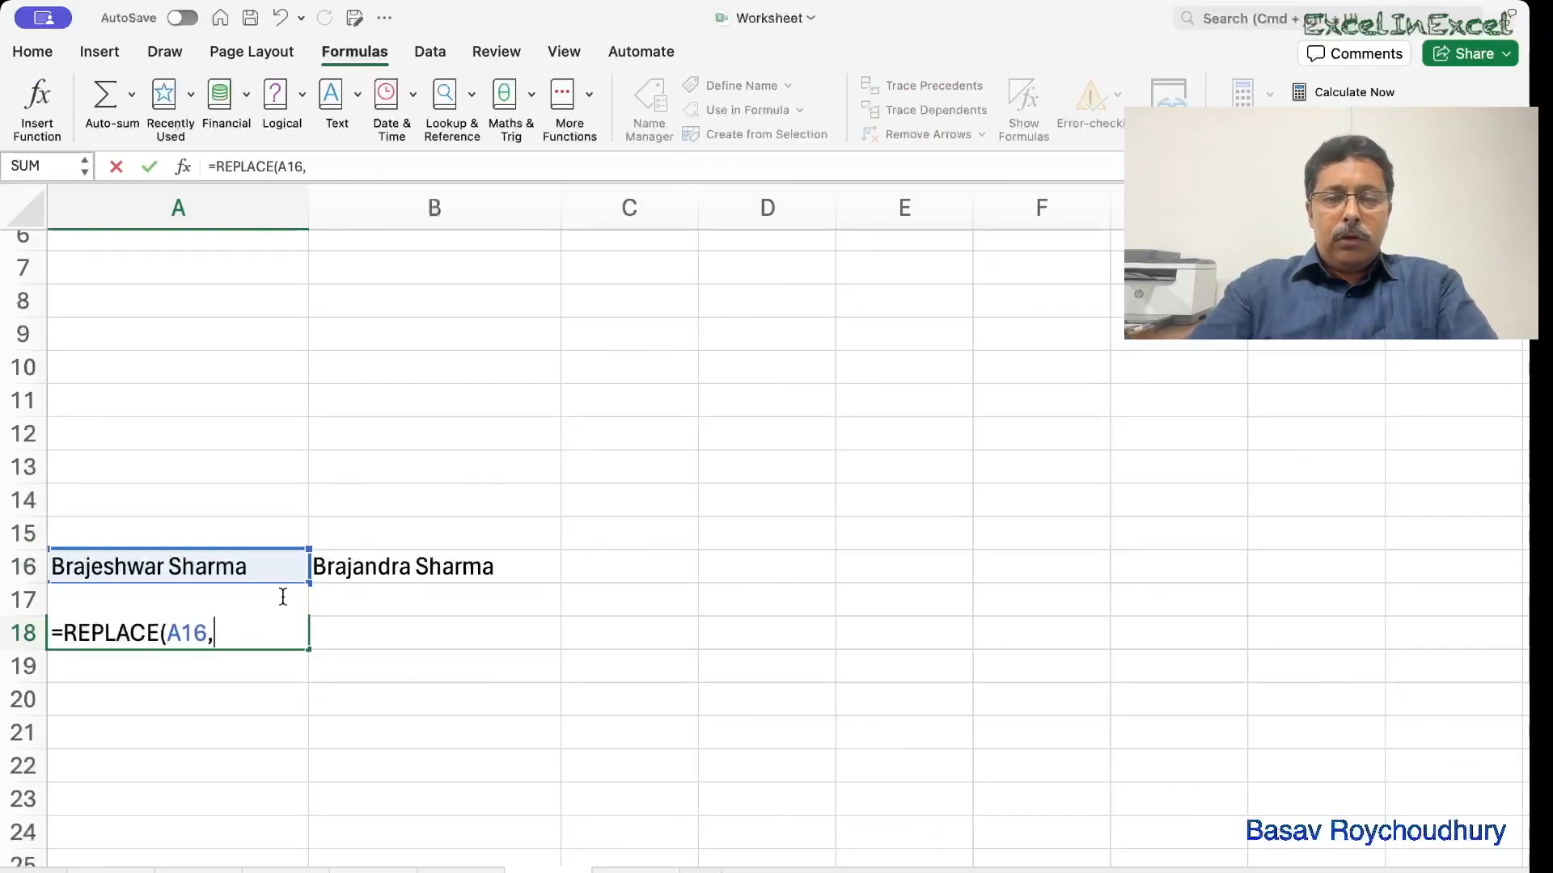
{"action": "type", "text": "5"}
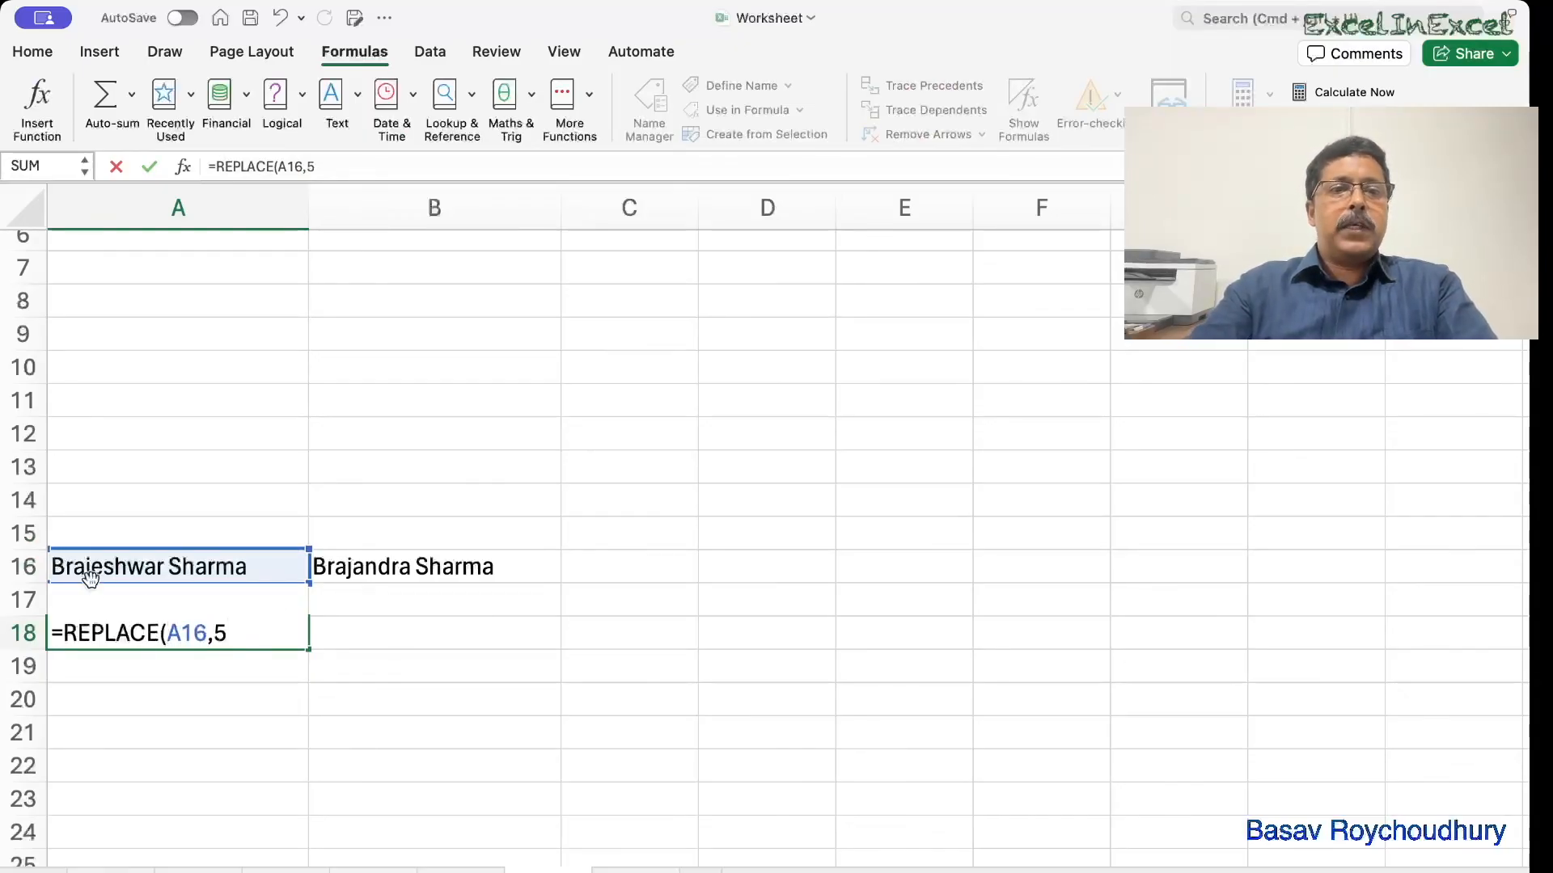
{"action": "type", "text": ",6"}
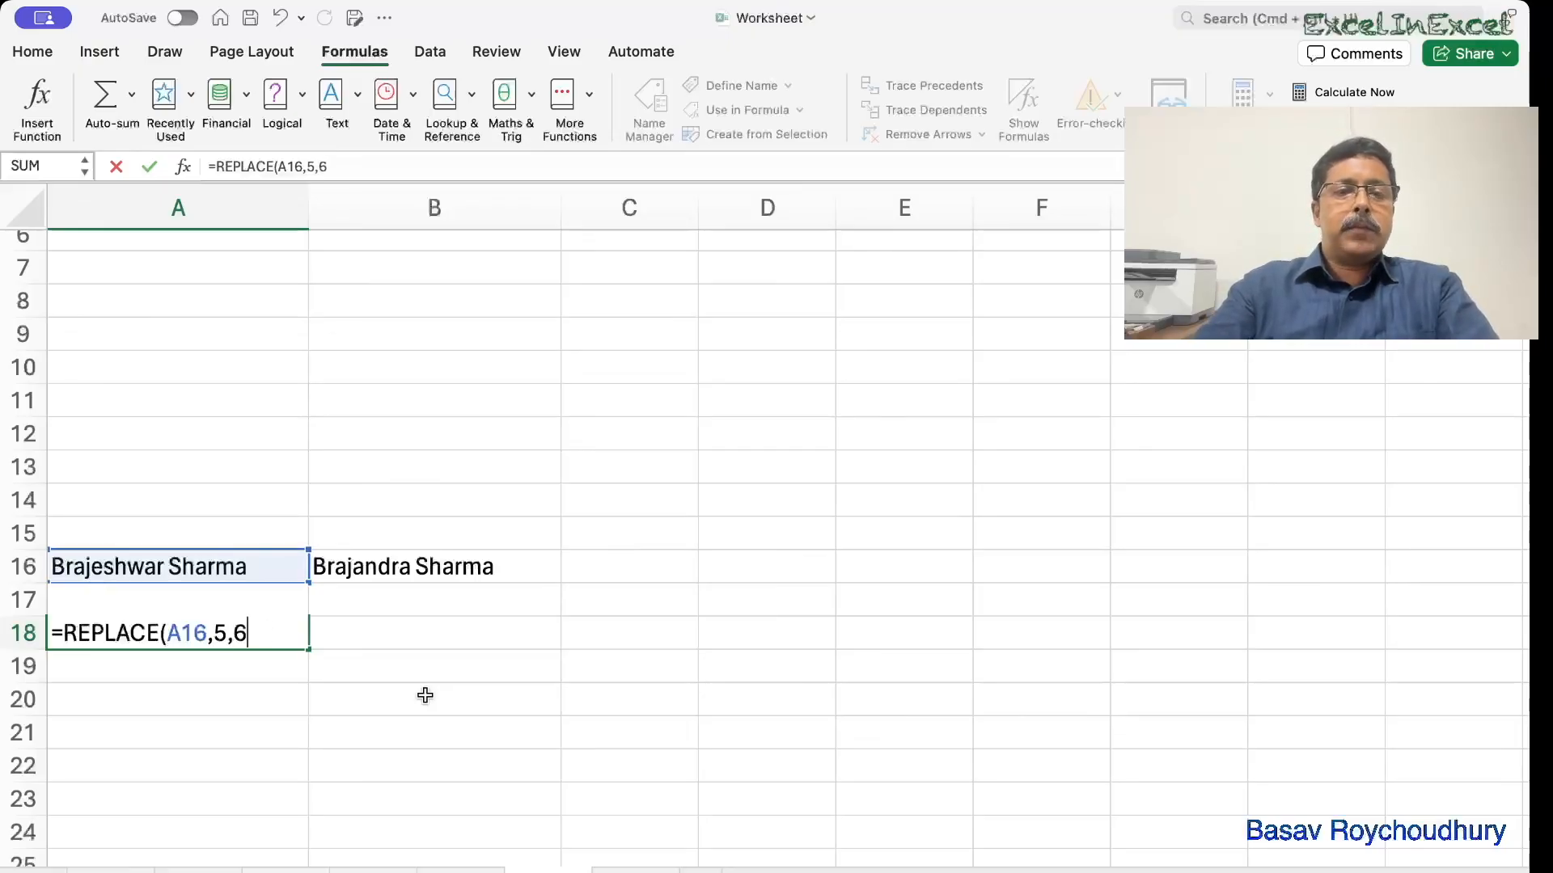
{"action": "type", "text": ",\""}
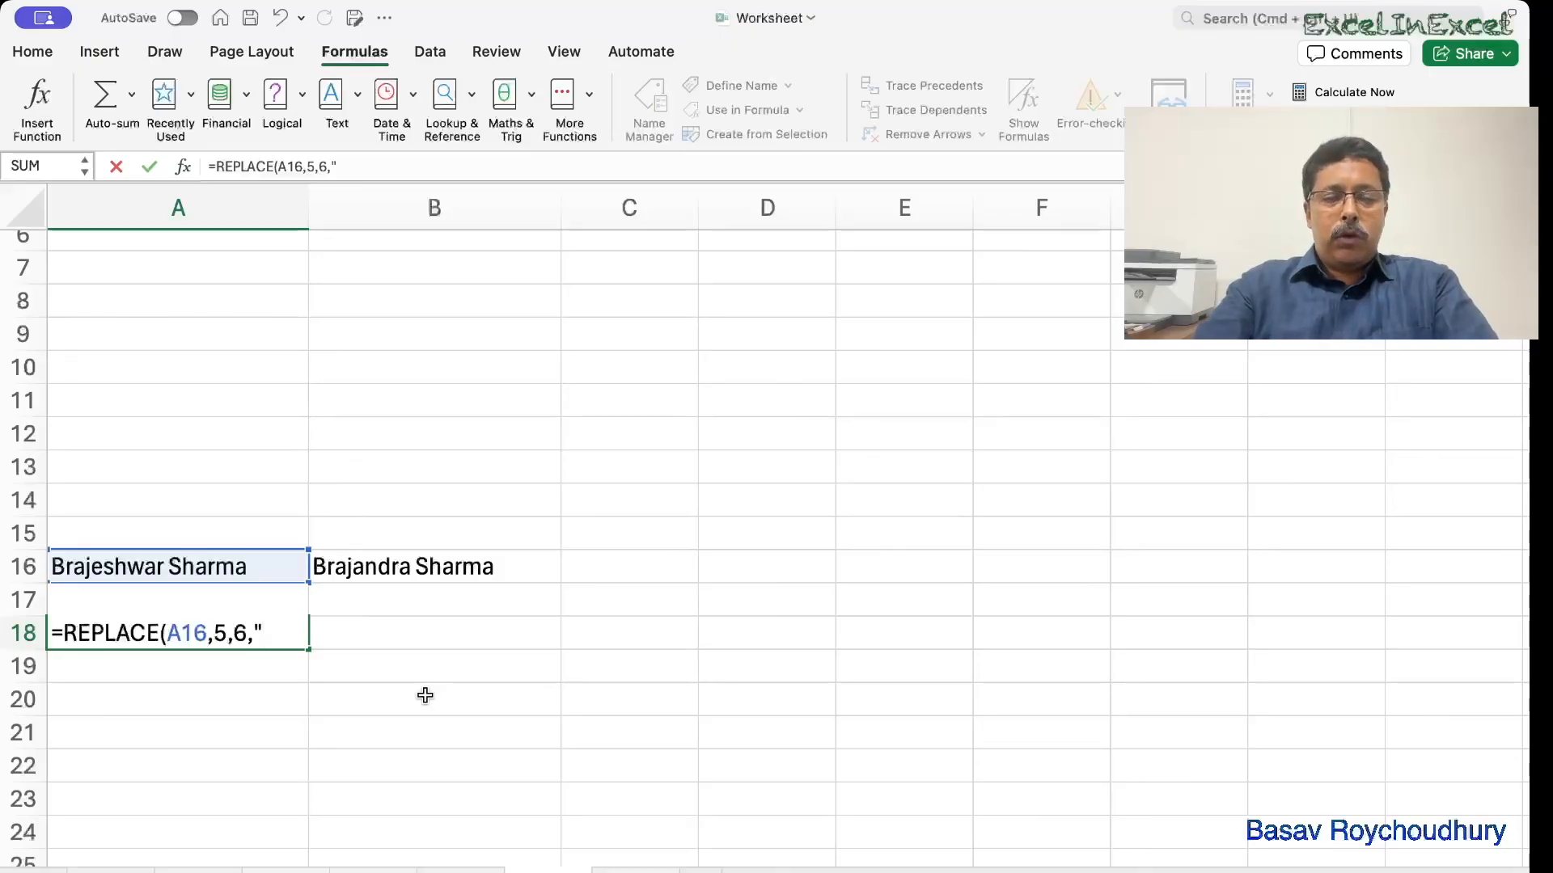
{"action": "type", "text": "andra"}
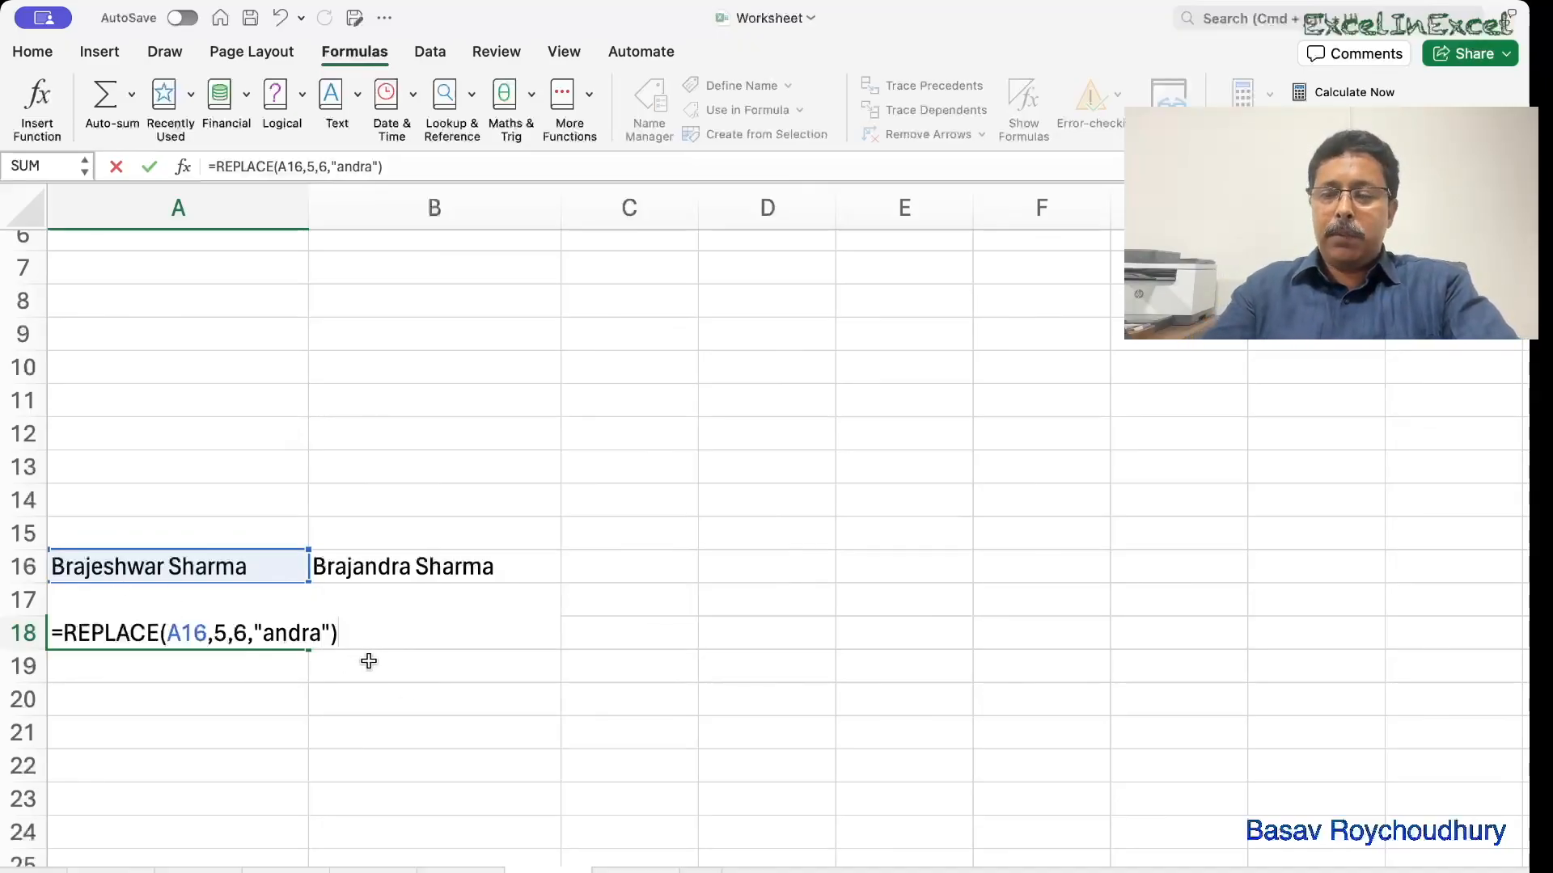
{"action": "key", "text": "Return"}
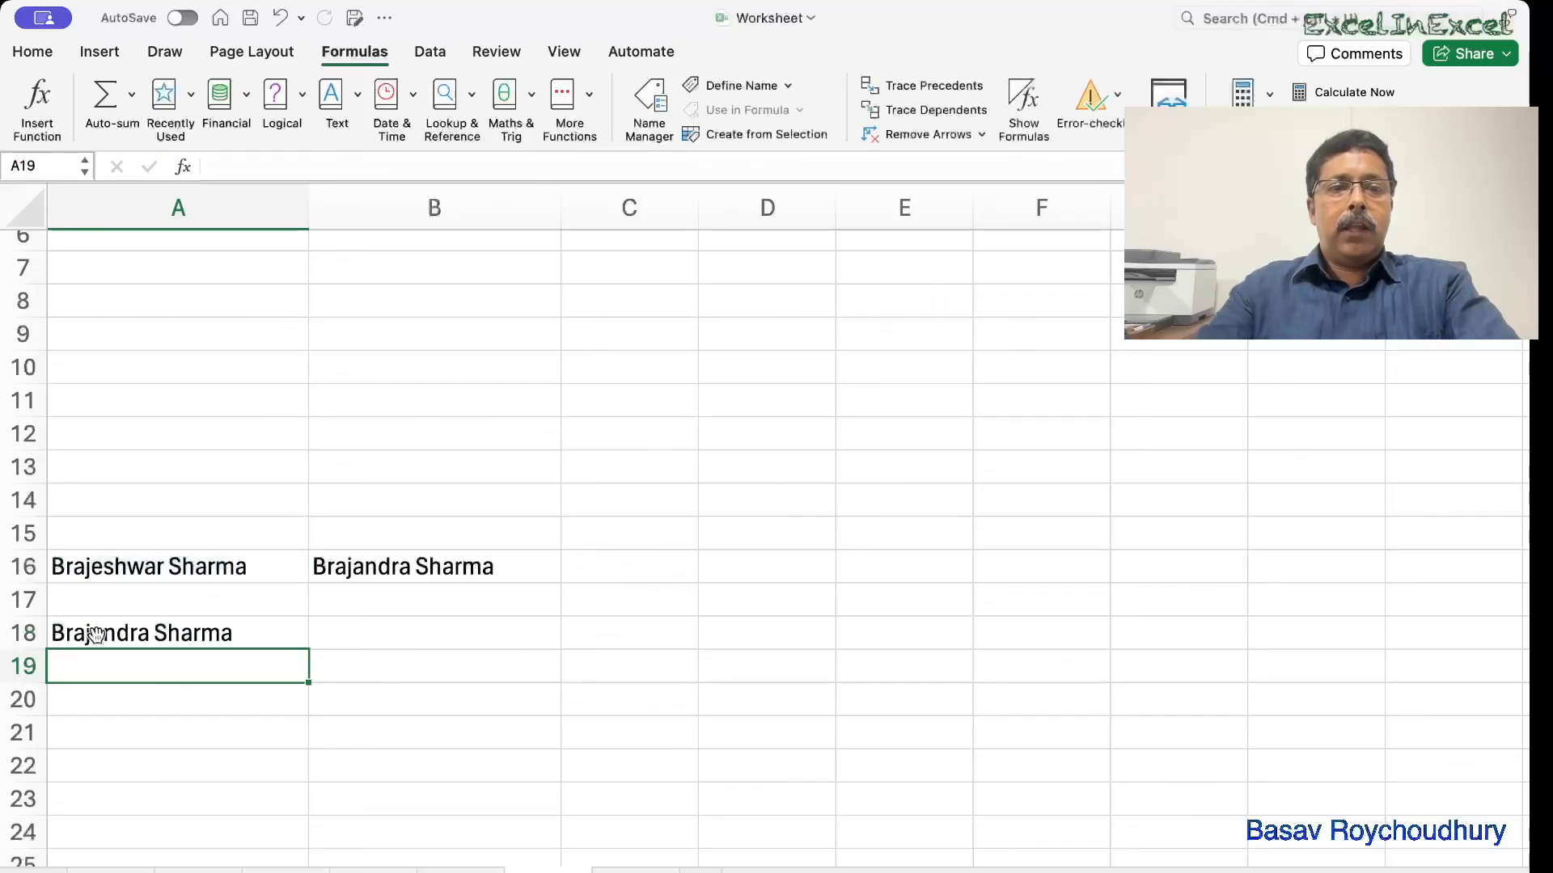
Review A18's formula, then enter =SUBSTITUTE("eshwar",A16,"andra") in A20, which returns eshwar.
{"action": "double_click", "coordinate": [163, 633]}
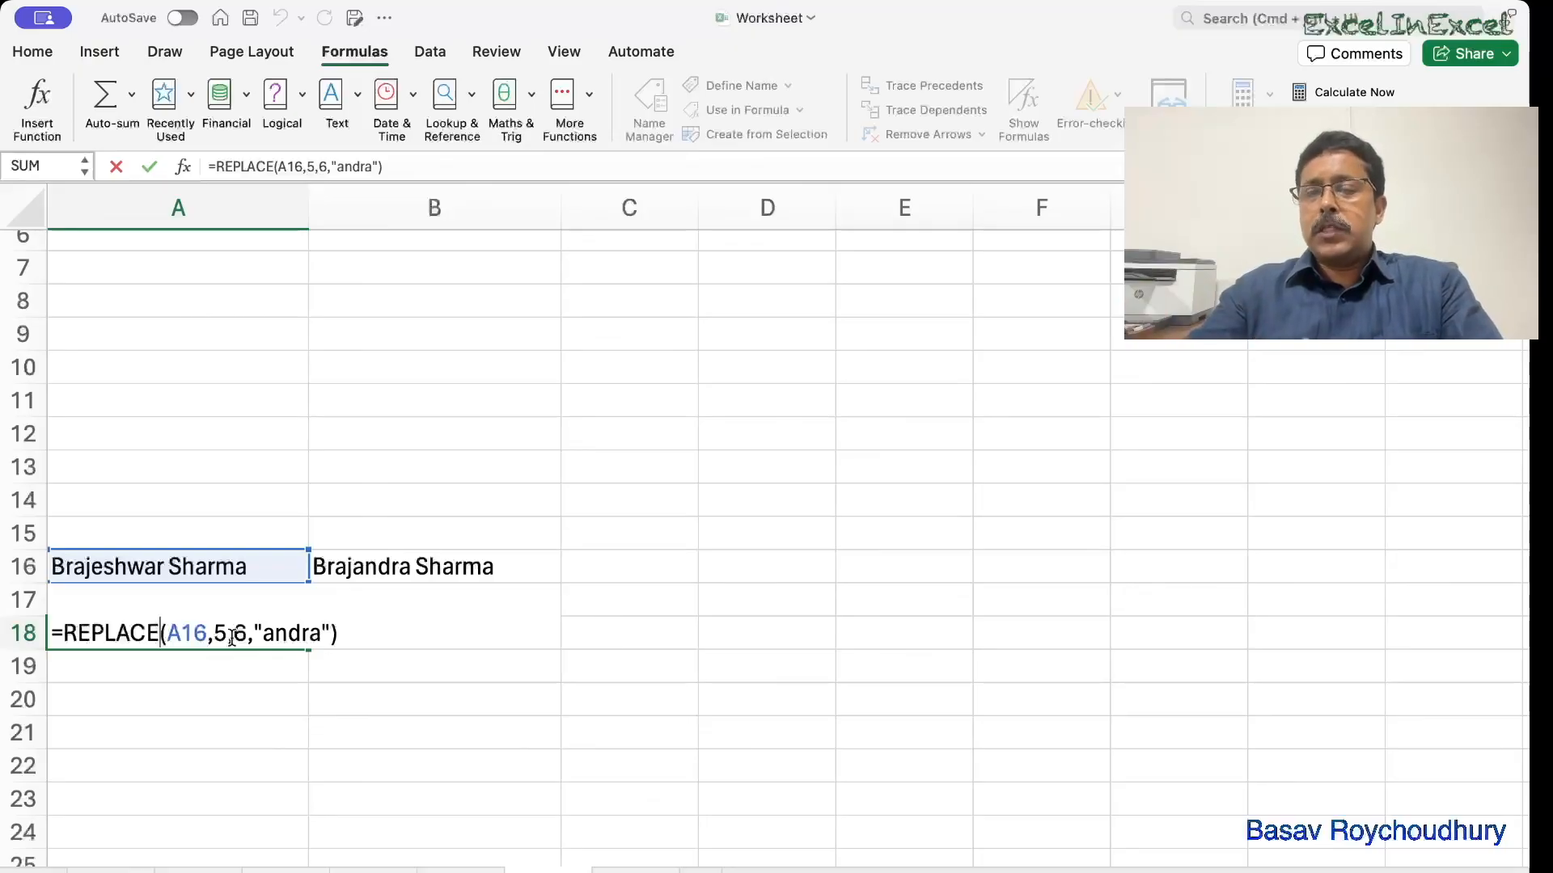
{"action": "left_click", "coordinate": [184, 691]}
{"action": "type", "text": "=subs"}
{"action": "key", "text": "Tab"}
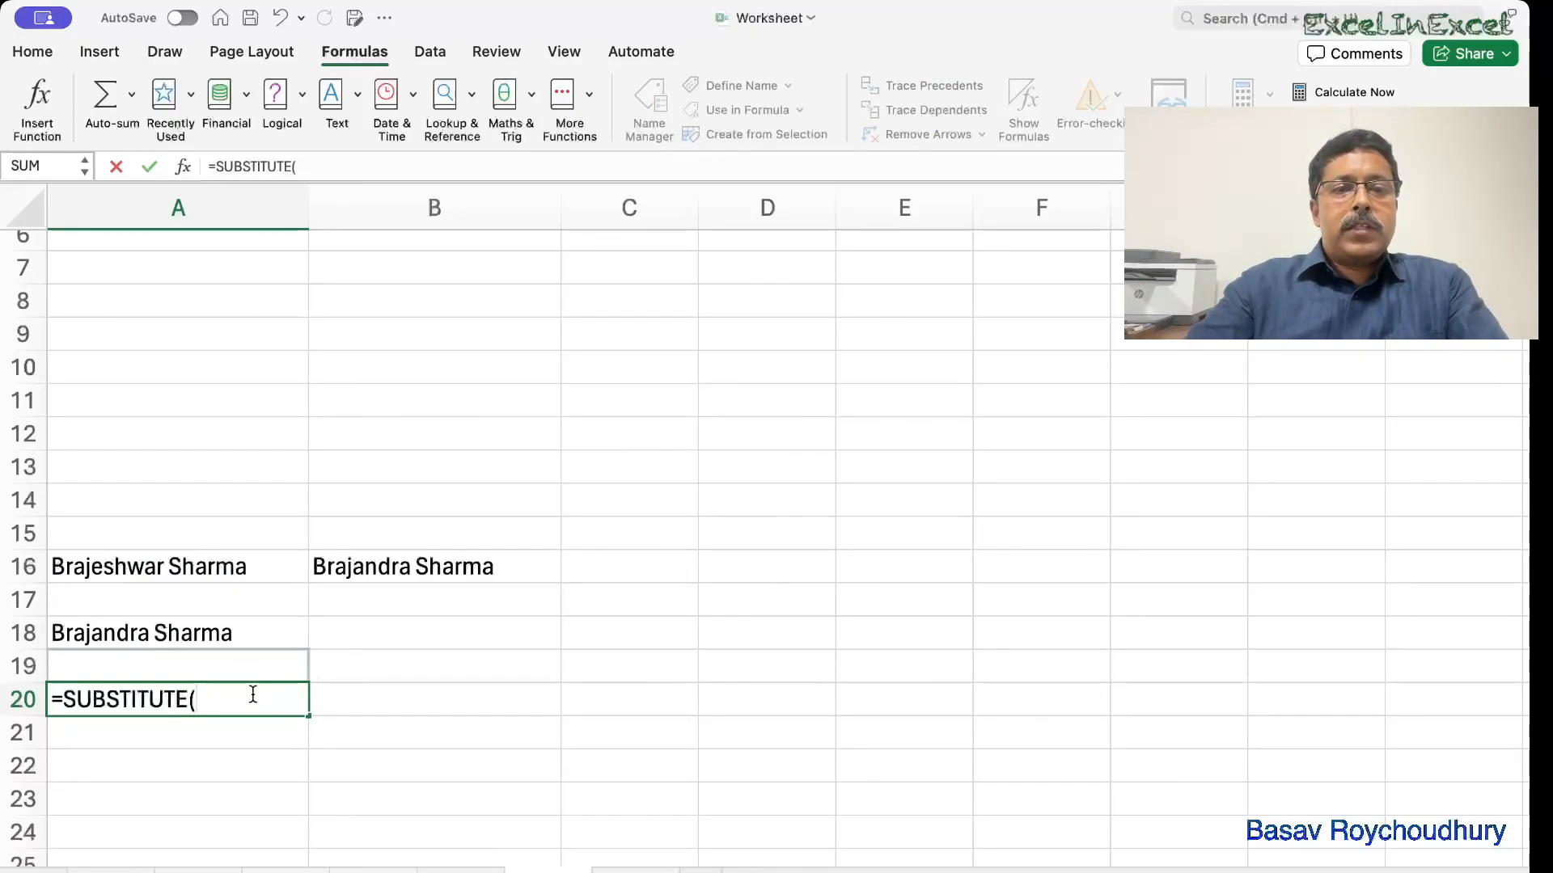
{"action": "type", "text": "\"eshwar"}
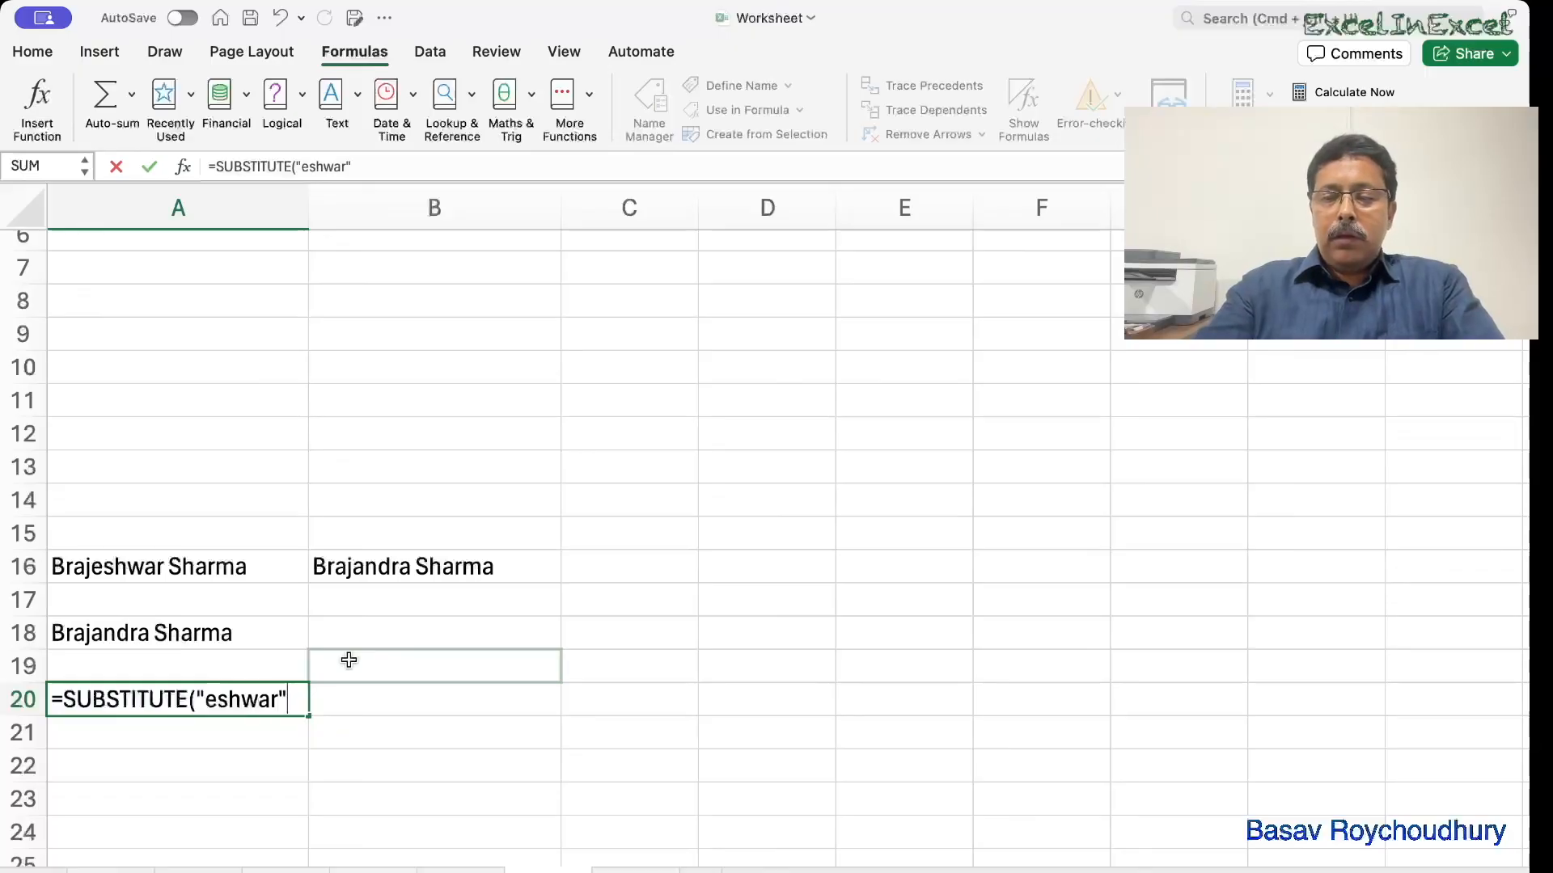
{"action": "type", "text": "\","}
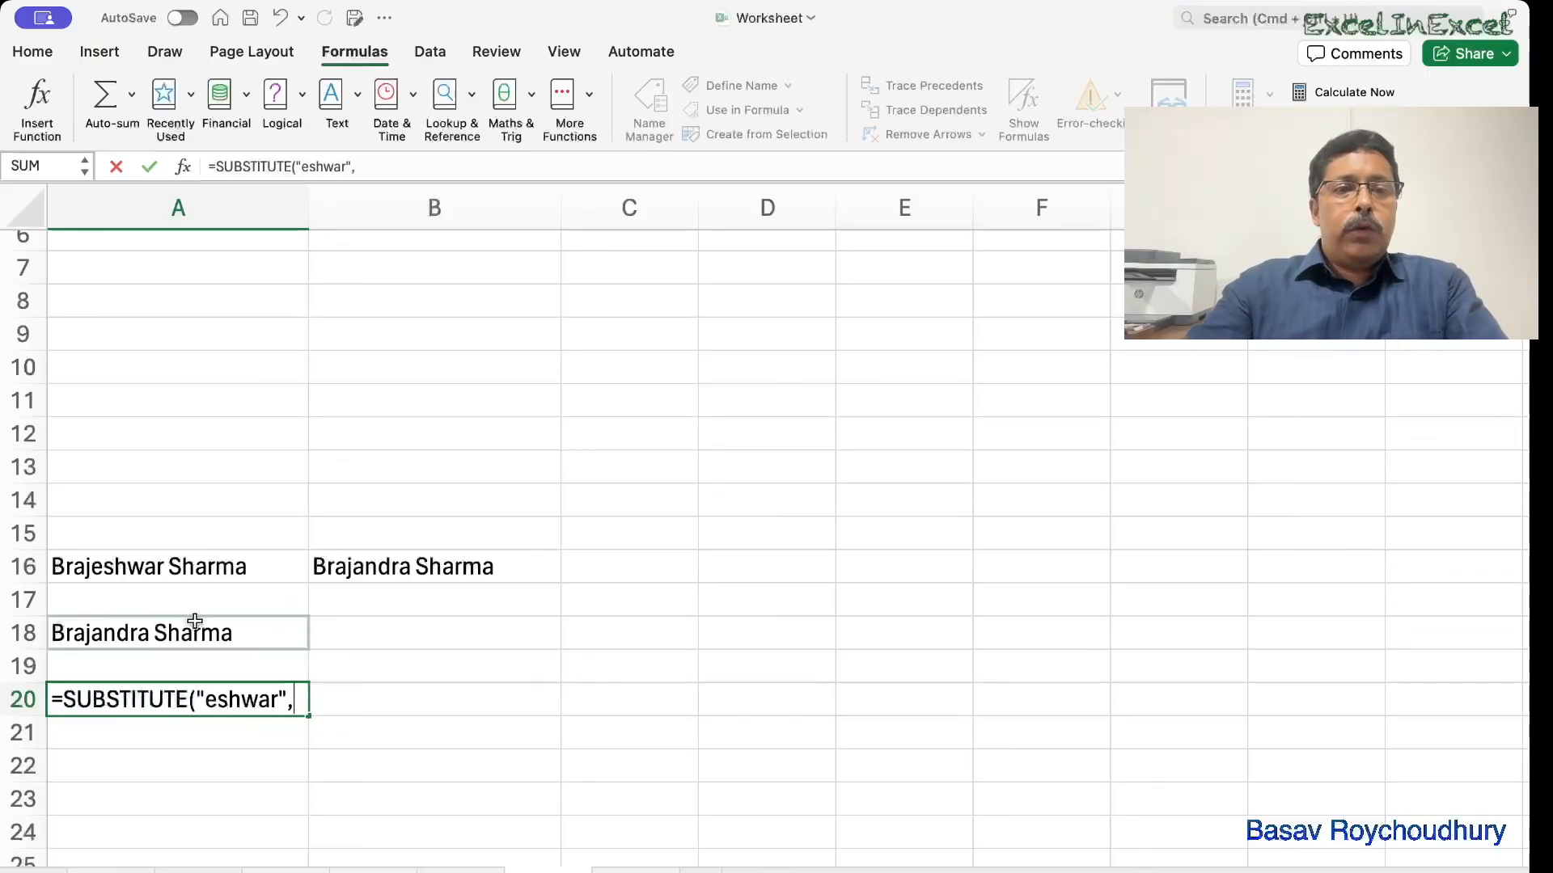
{"action": "left_click", "coordinate": [155, 574]}
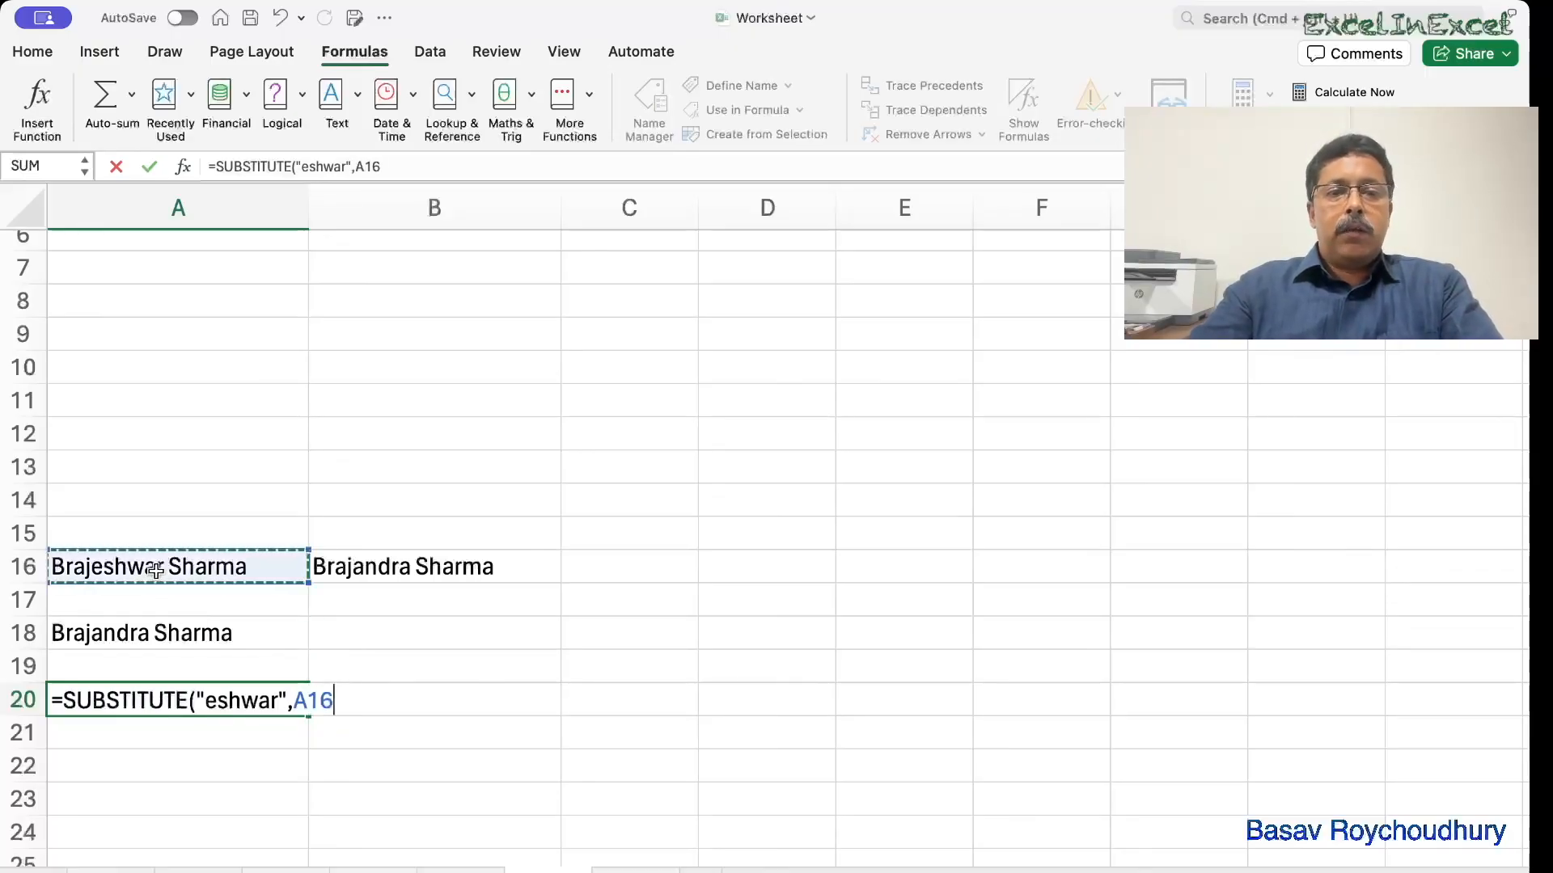
{"action": "type", "text": ","}
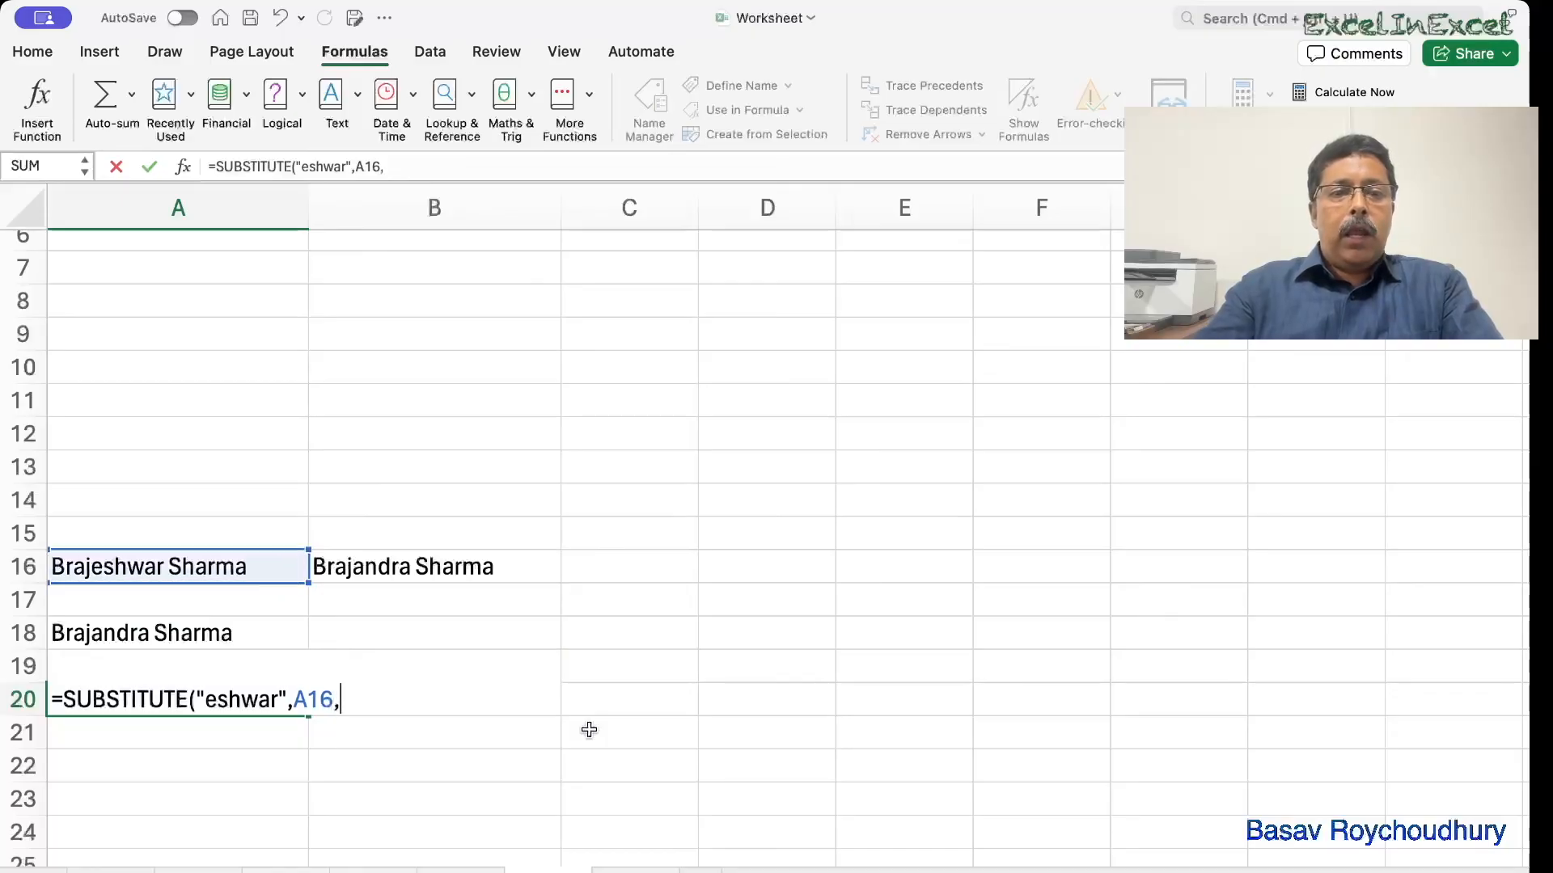
{"action": "type", "text": "\"andra"}
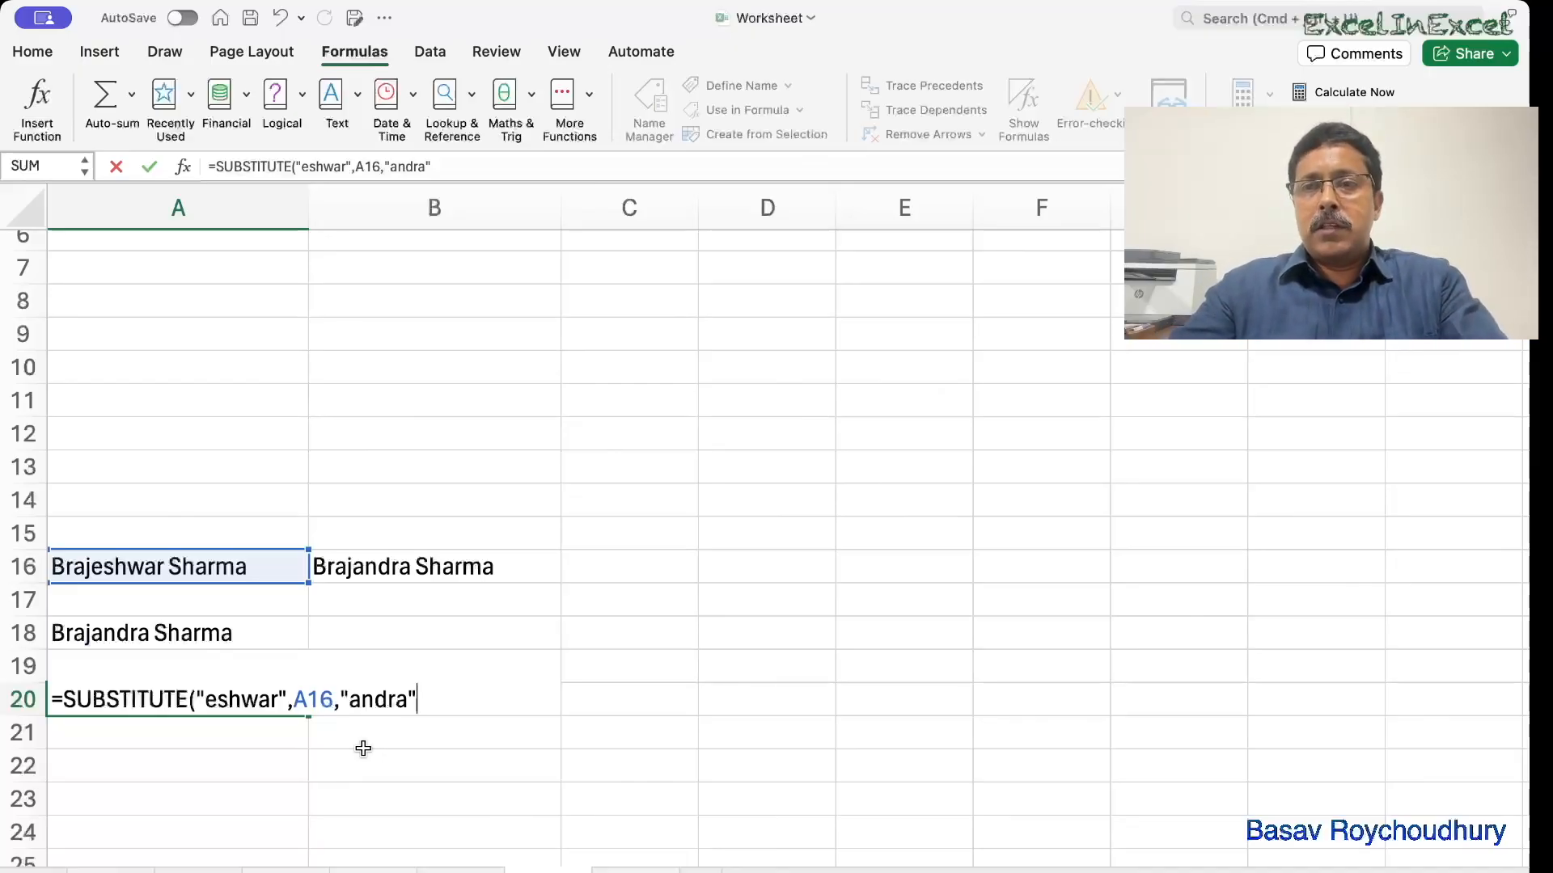
{"action": "type", "text": ")"}
{"action": "key", "text": "Return"}
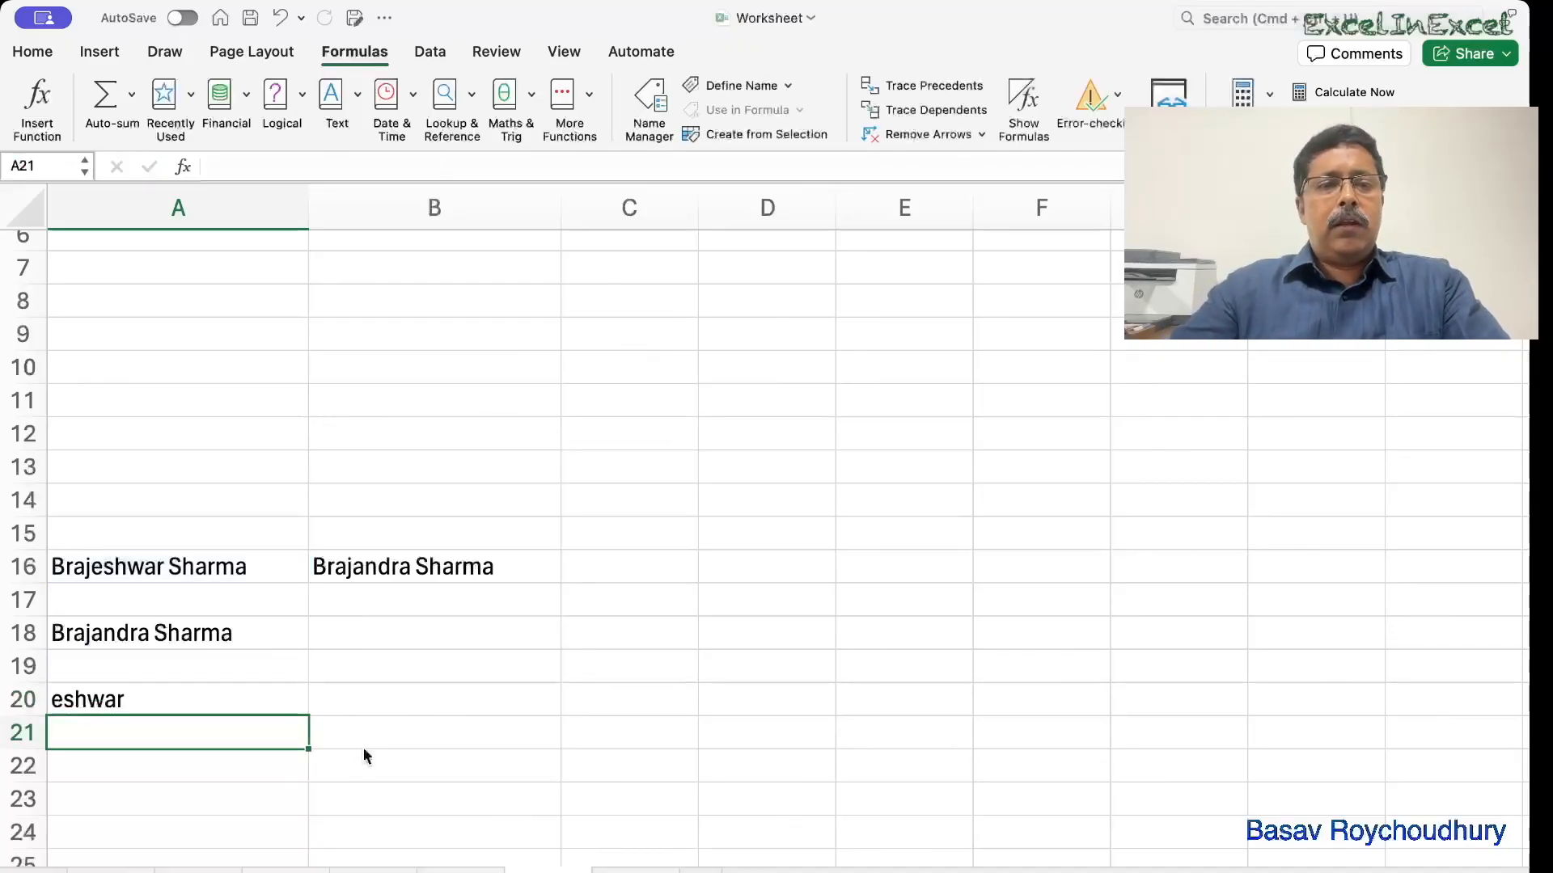
{"action": "key", "text": "Up"}
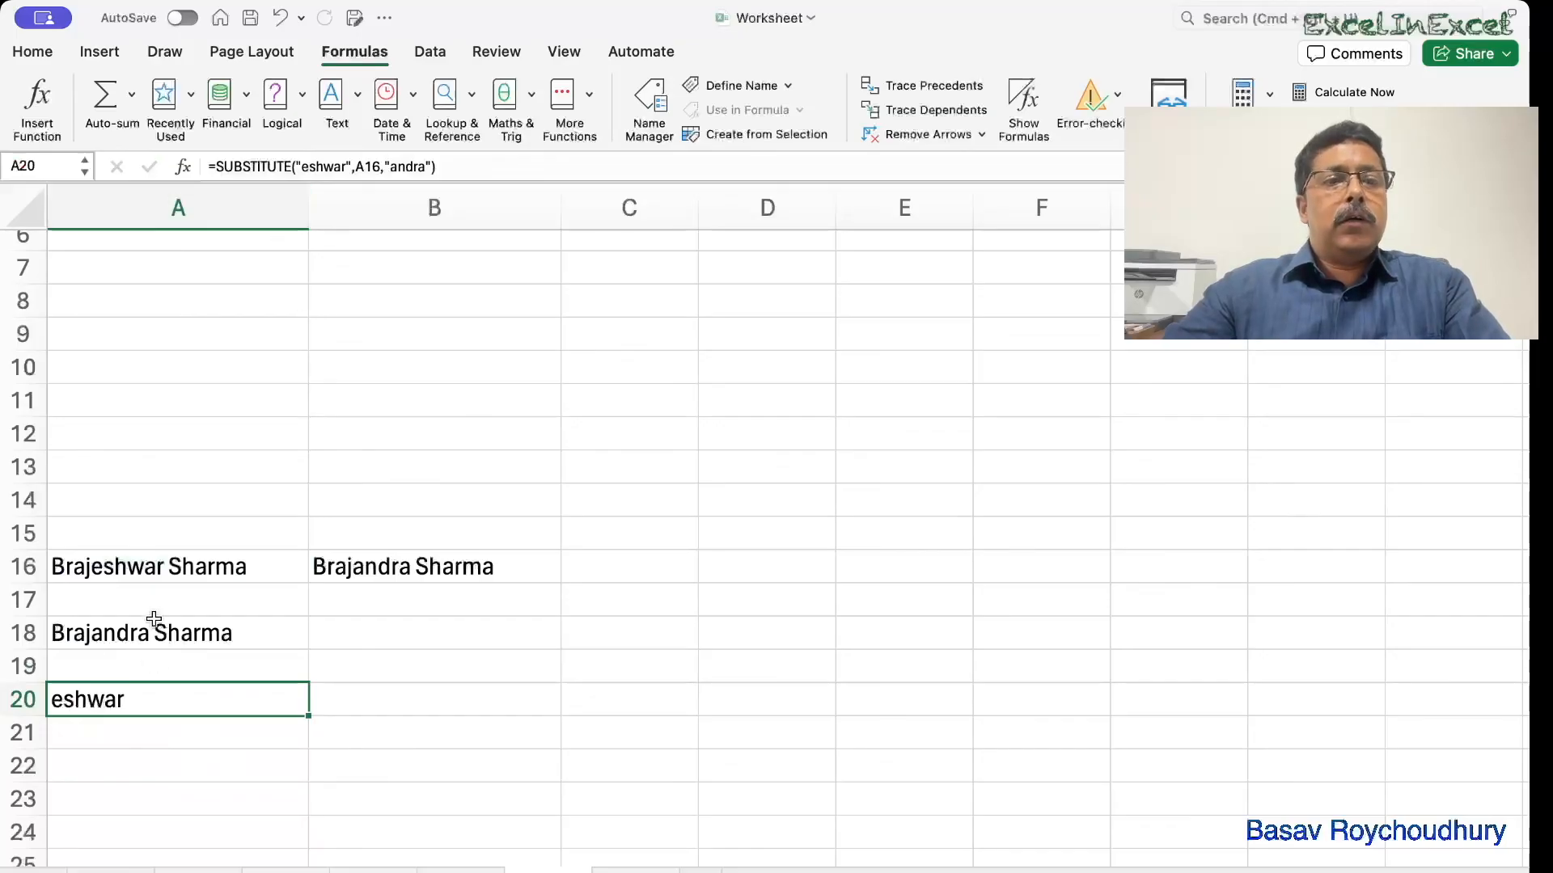
{"action": "double_click", "coordinate": [141, 699]}
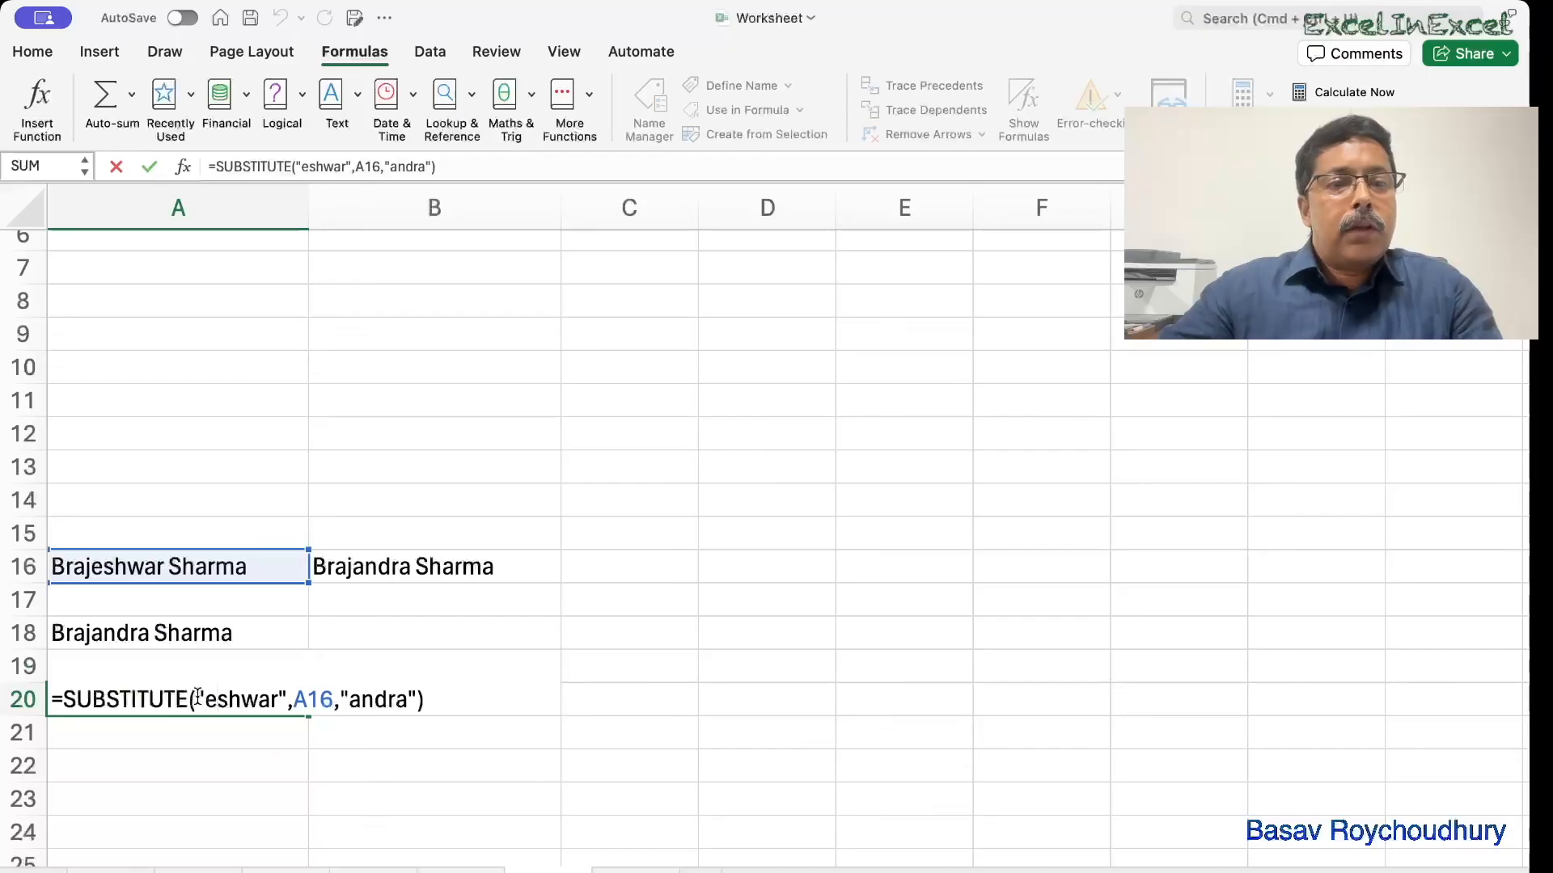
{"action": "left_click_drag", "start_coordinate": [198, 697], "coordinate": [332, 694]}
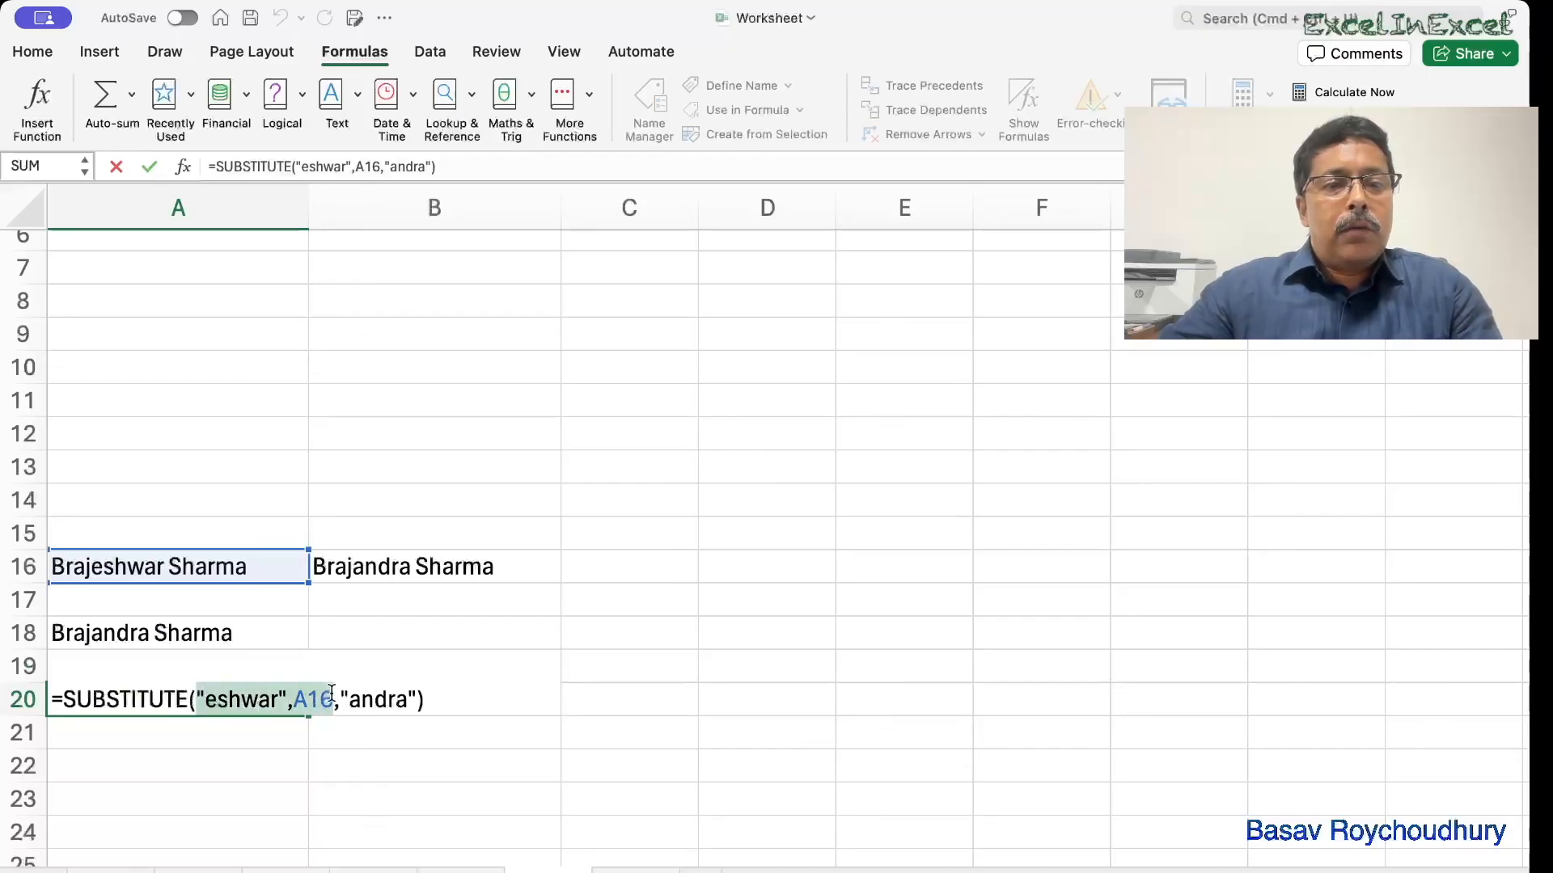
{"action": "key", "text": "BackSpace"}
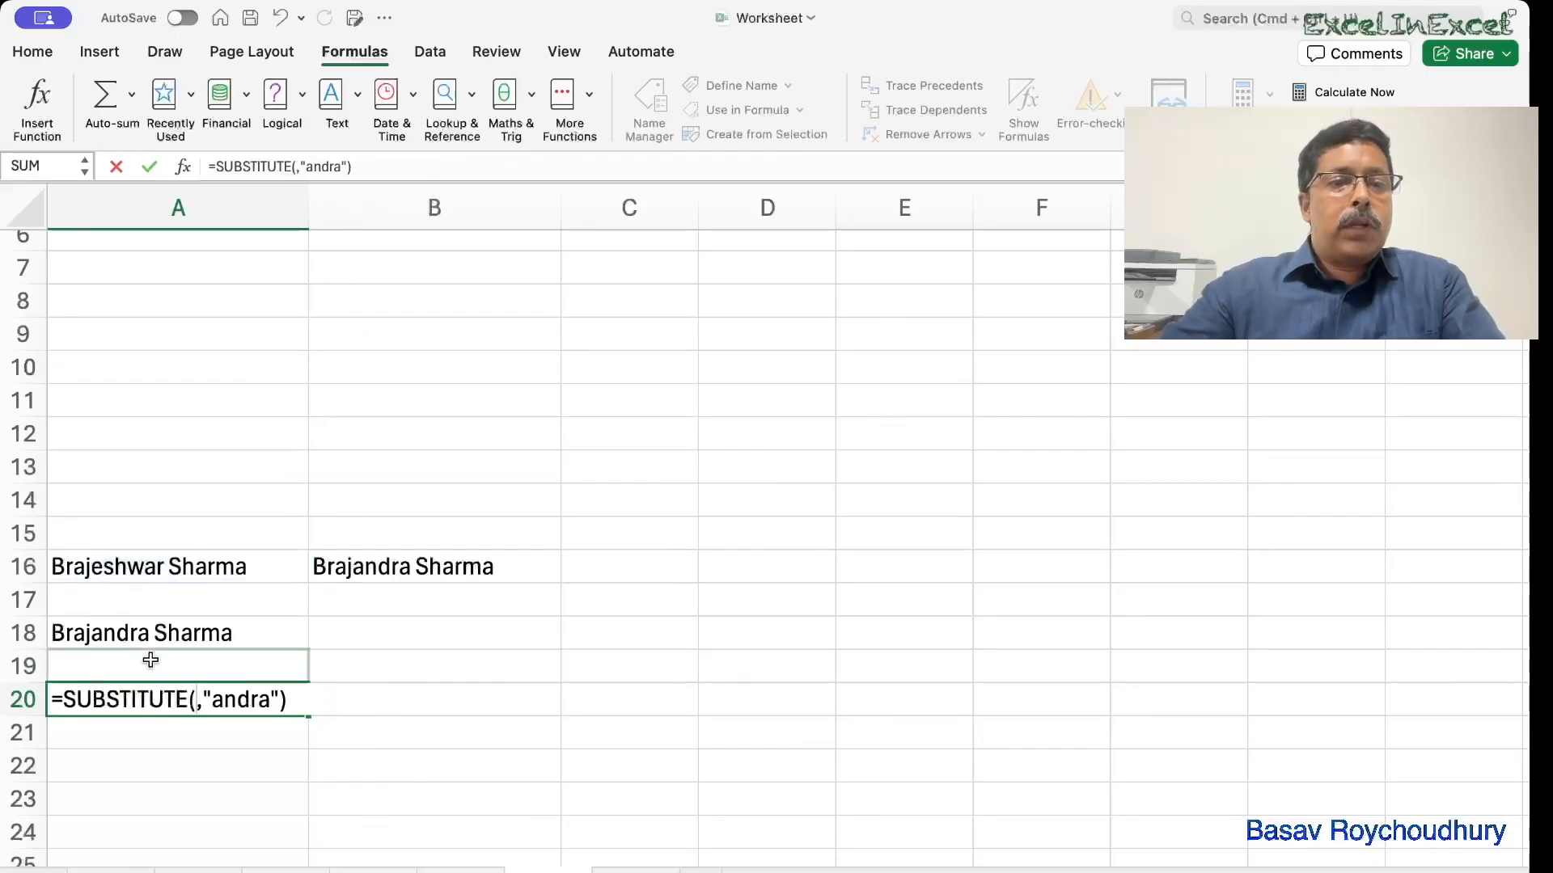
{"action": "left_click", "coordinate": [118, 564]}
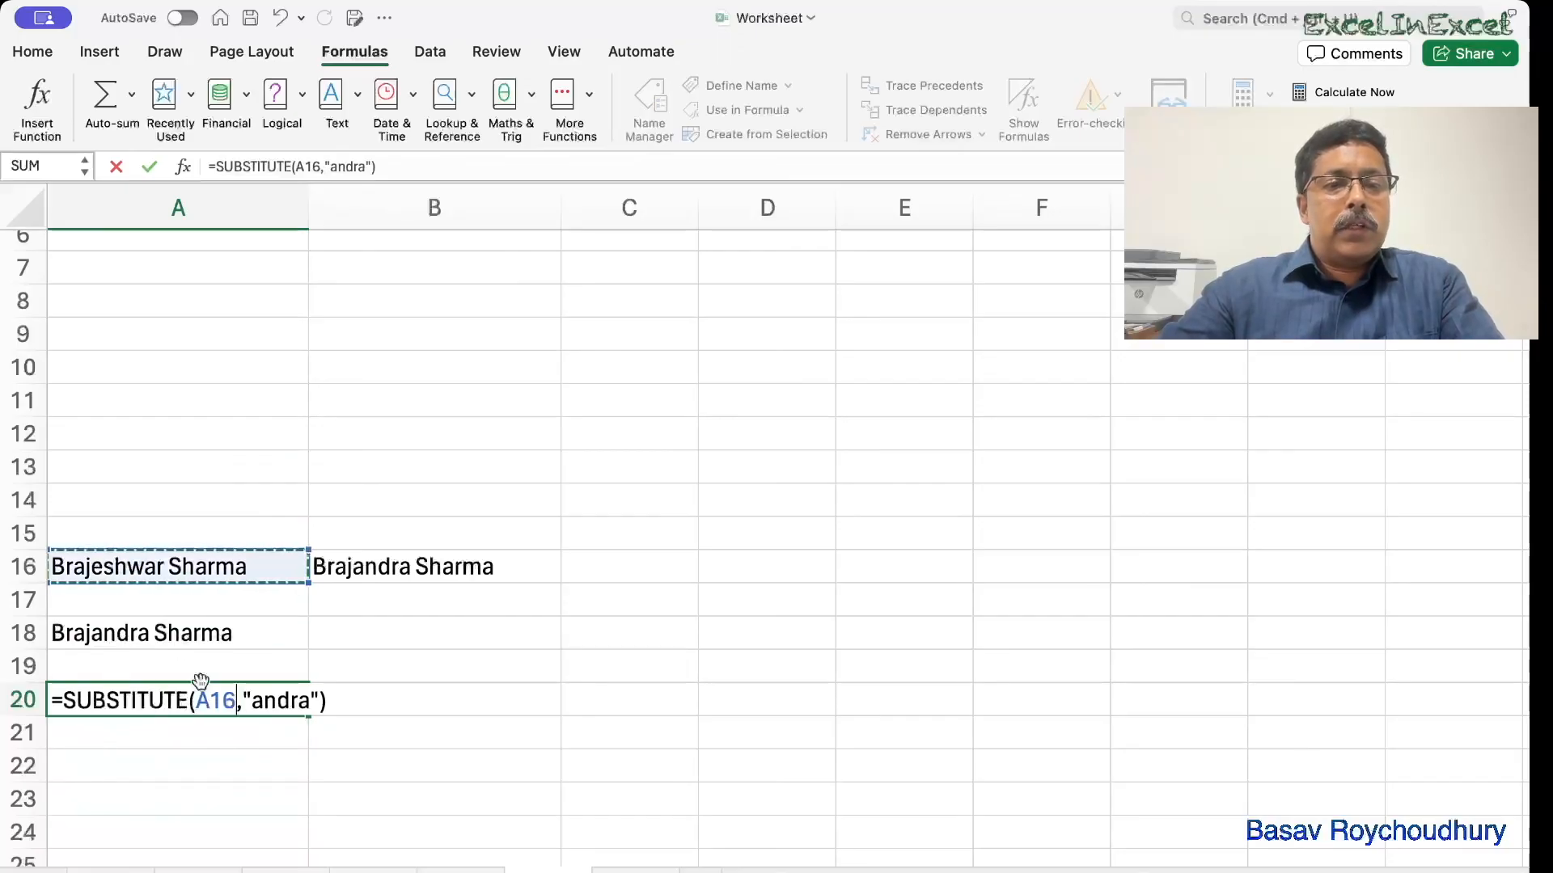
{"action": "left_click", "coordinate": [244, 700]}
{"action": "type", "text": "\"eshwa"}
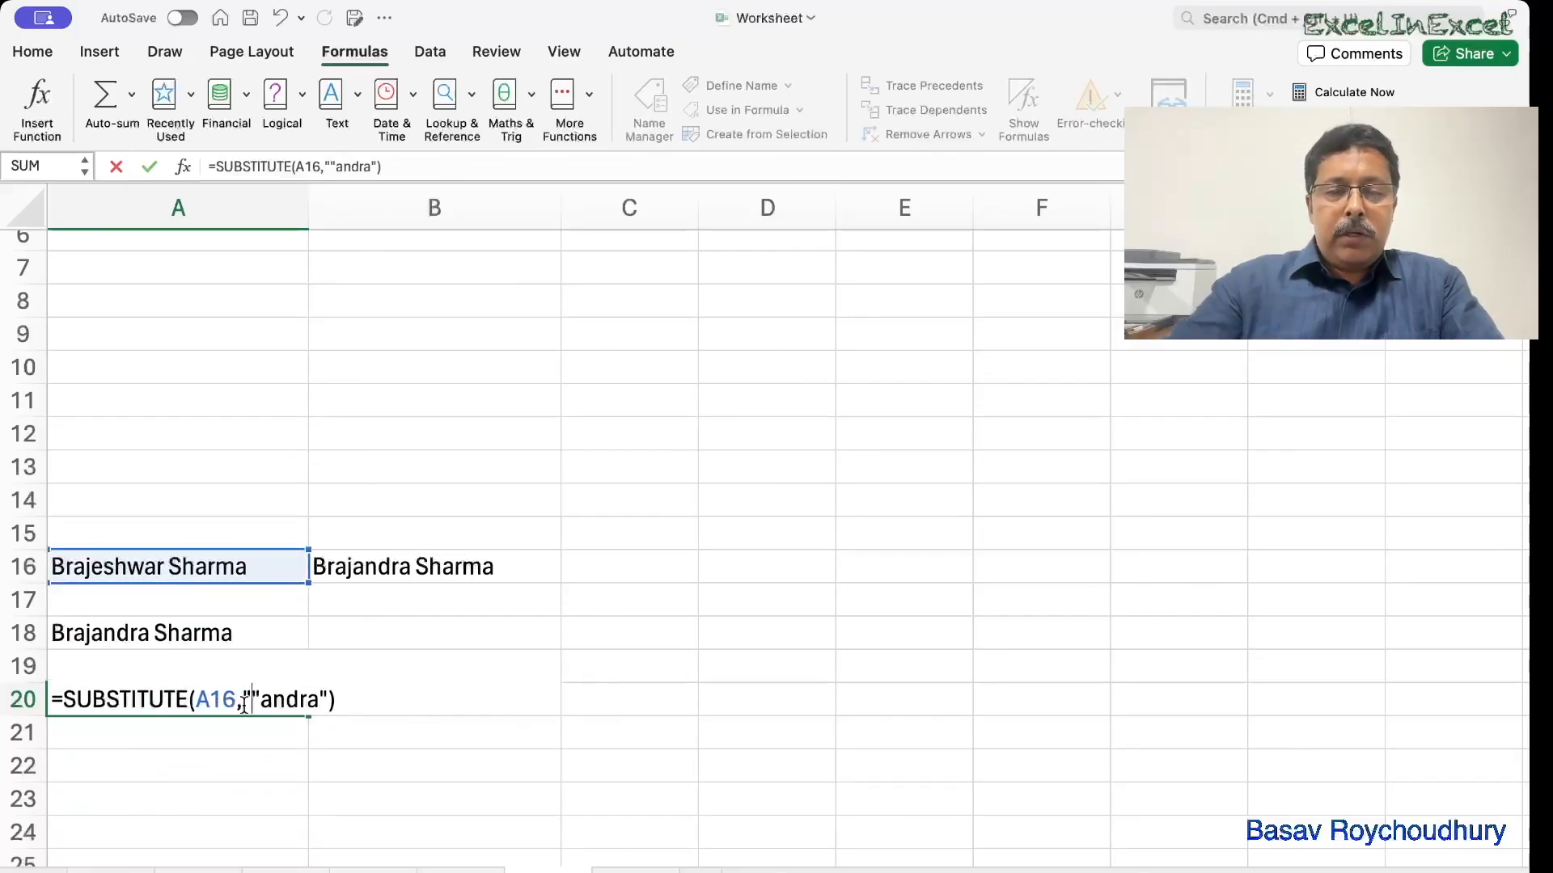
{"action": "type", "text": "r"}
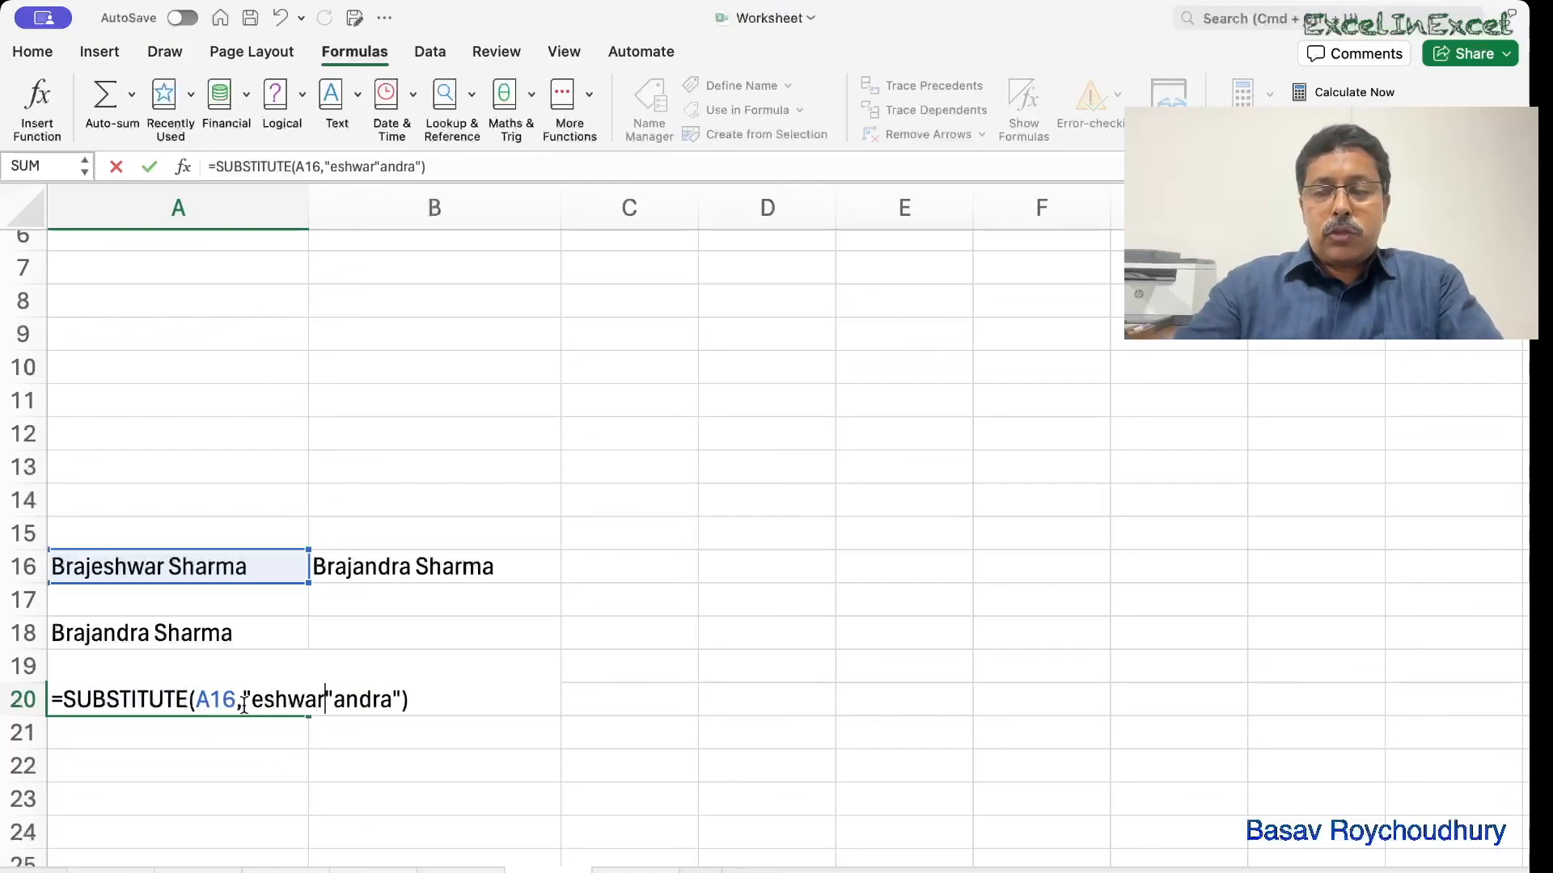
{"action": "type", "text": "\","}
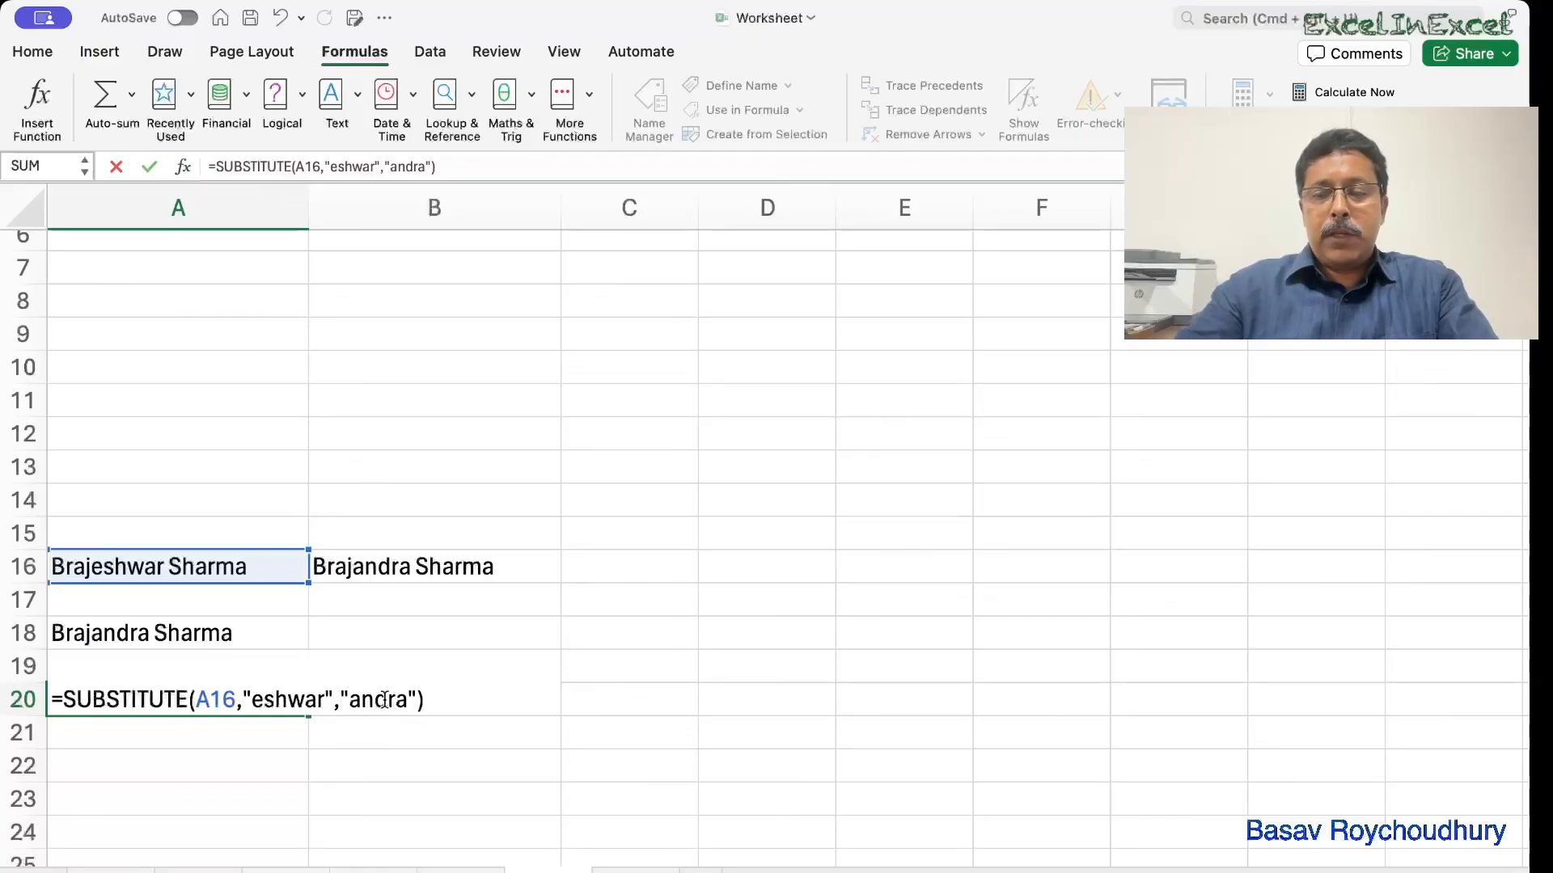
{"action": "key", "text": "Return"}
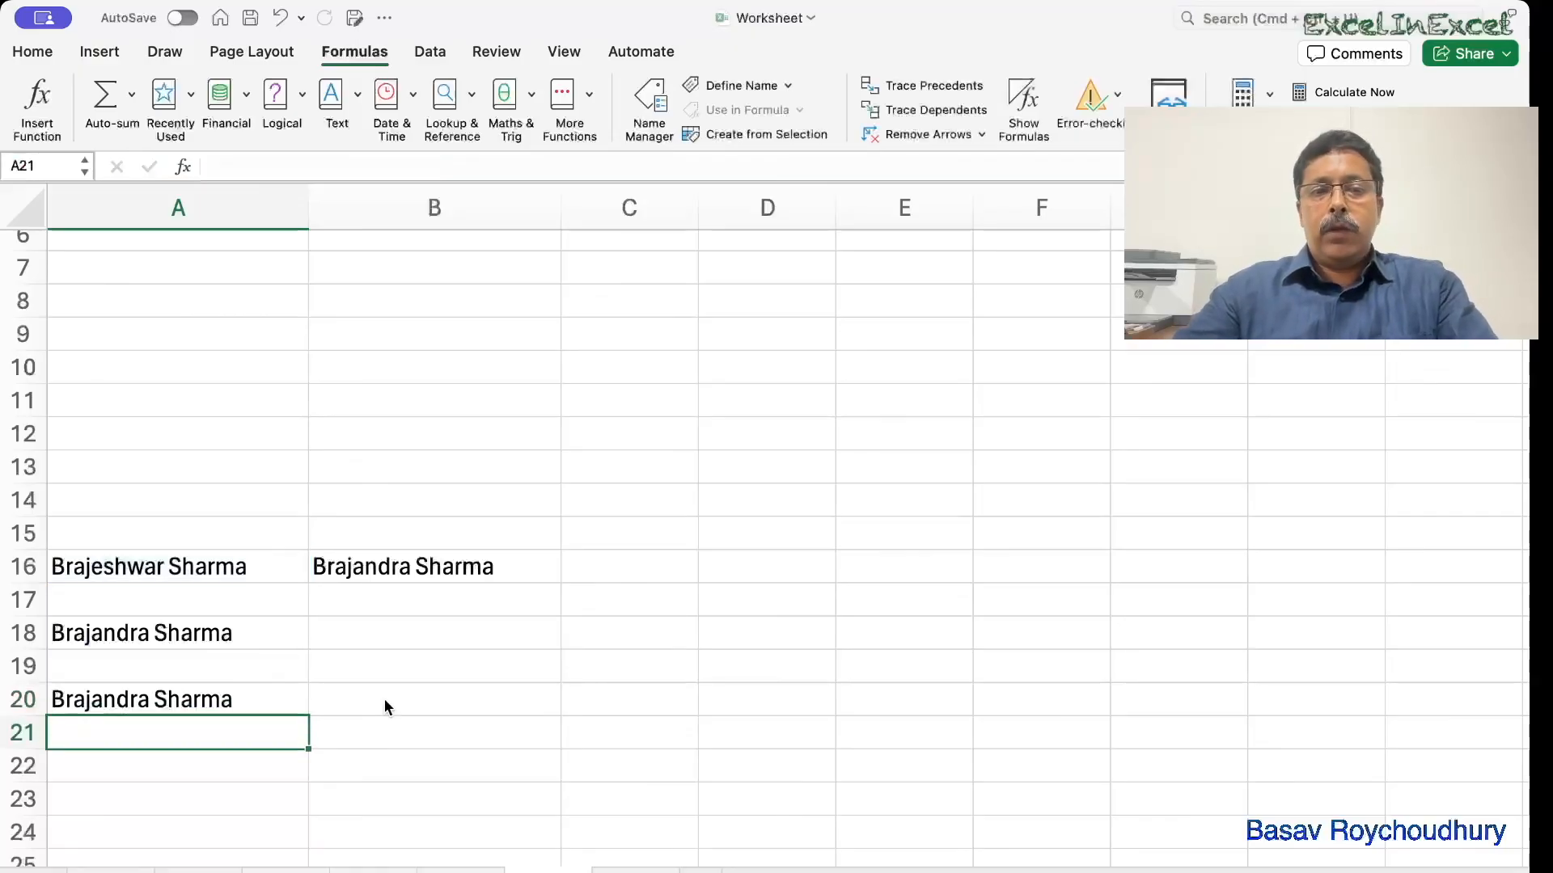
{"action": "double_click", "coordinate": [247, 632]}
{"action": "left_click", "coordinate": [230, 692]}
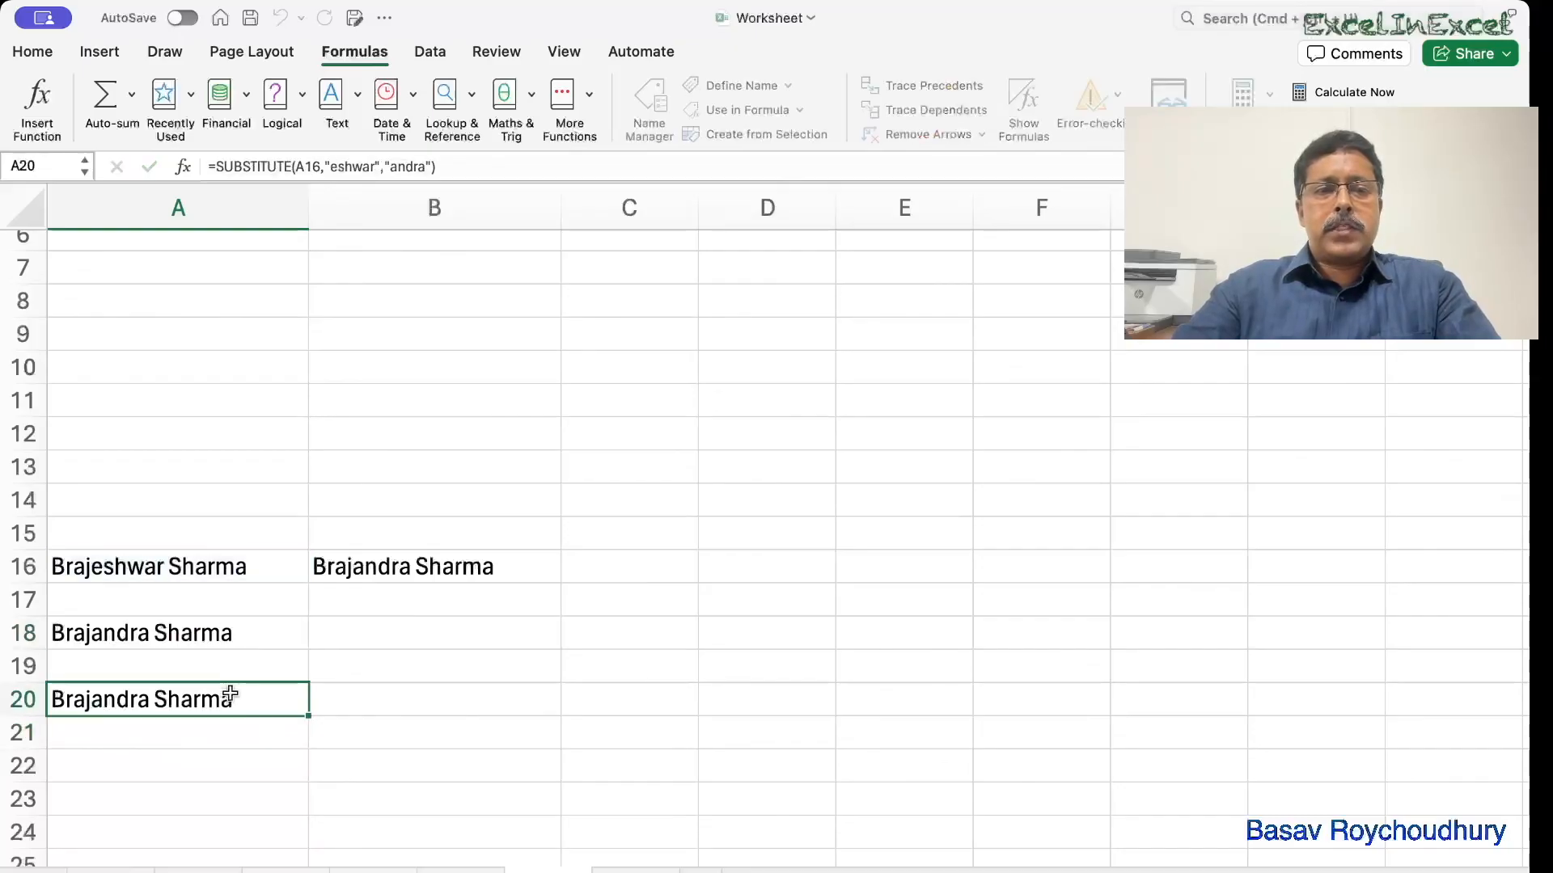
{"action": "double_click", "coordinate": [230, 695]}
{"action": "double_click", "coordinate": [253, 633]}
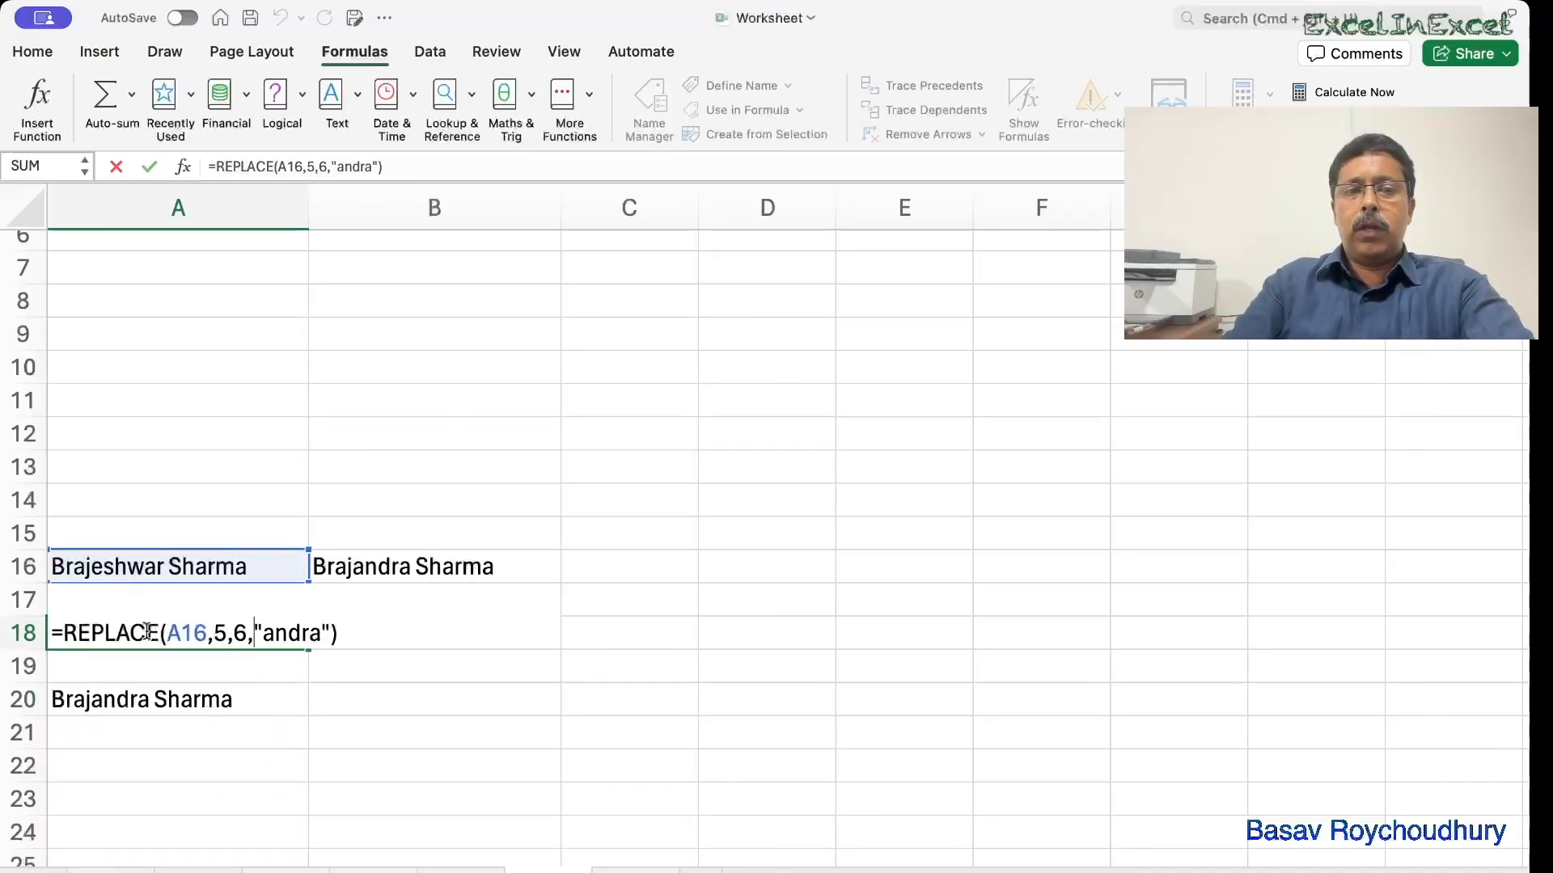
{"action": "left_click", "coordinate": [128, 700]}
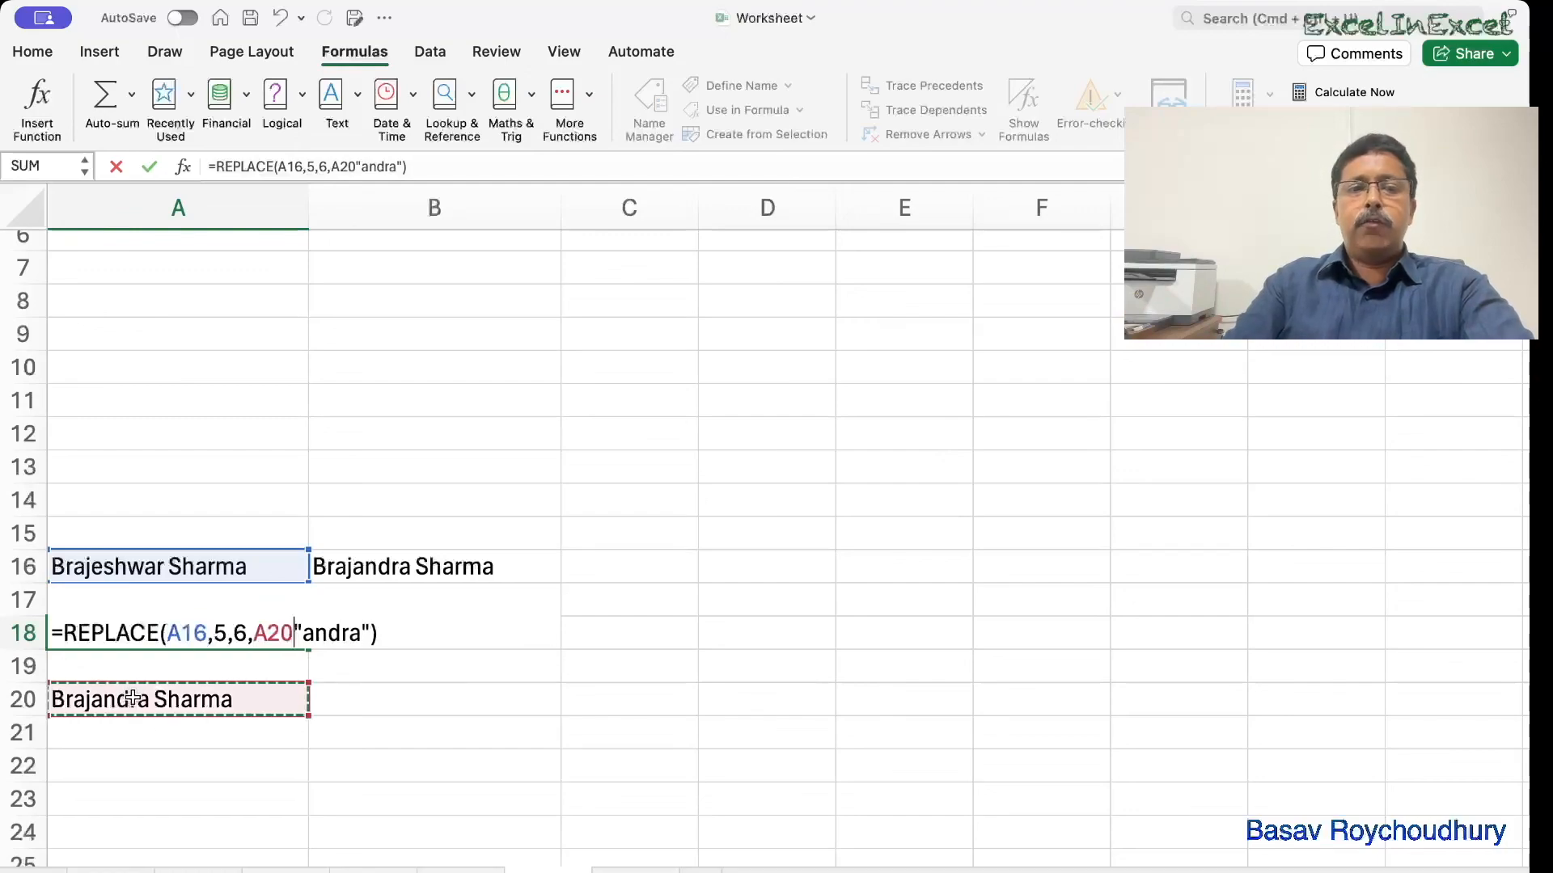
{"action": "key", "text": "Escape"}
{"action": "double_click", "coordinate": [149, 699]}
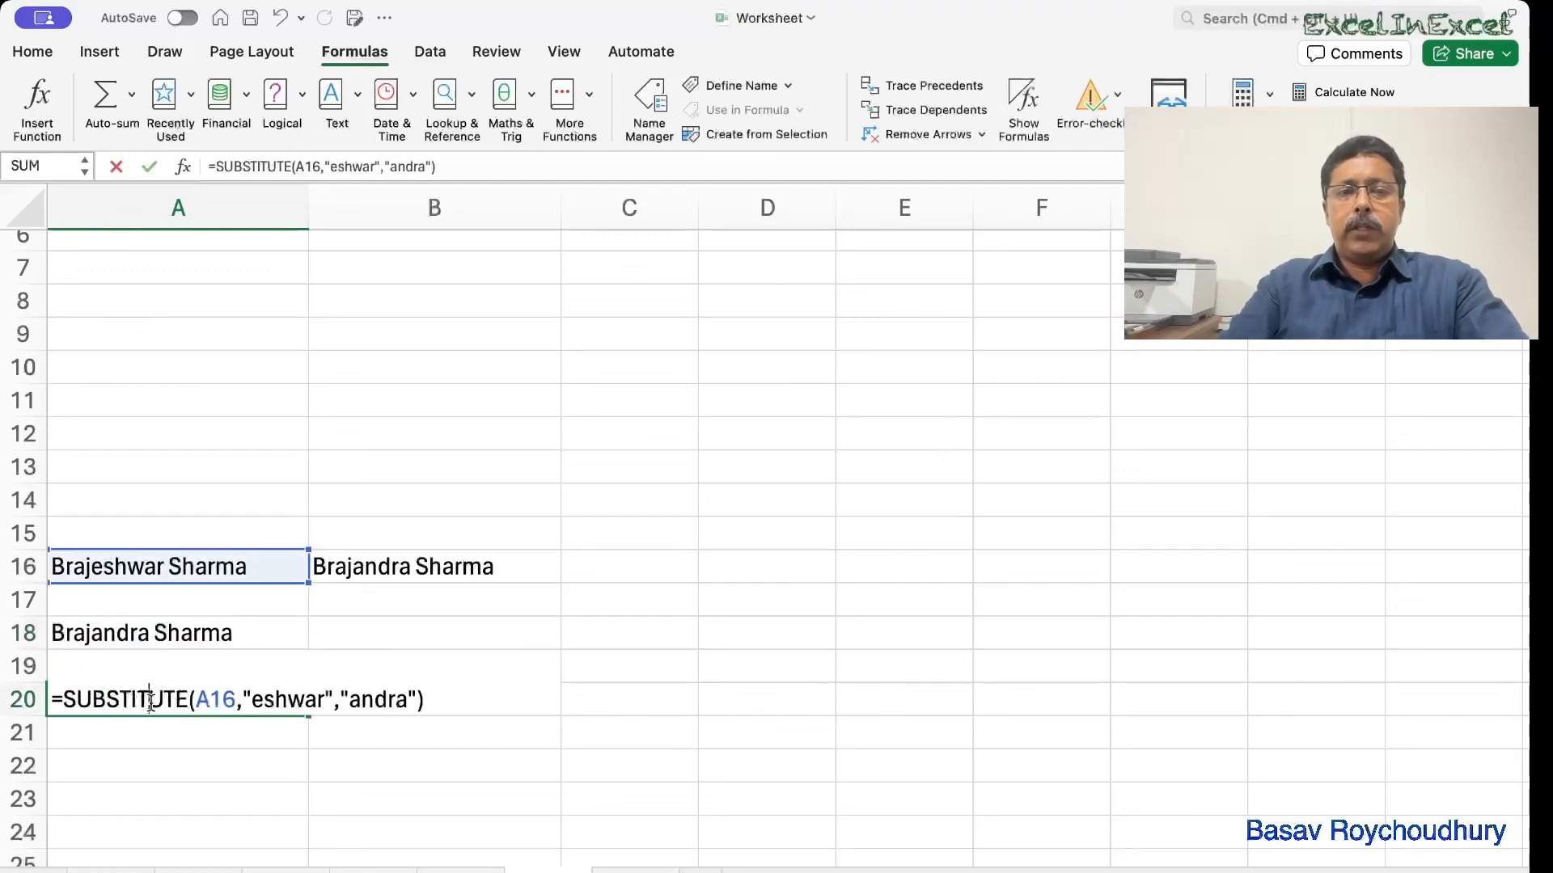